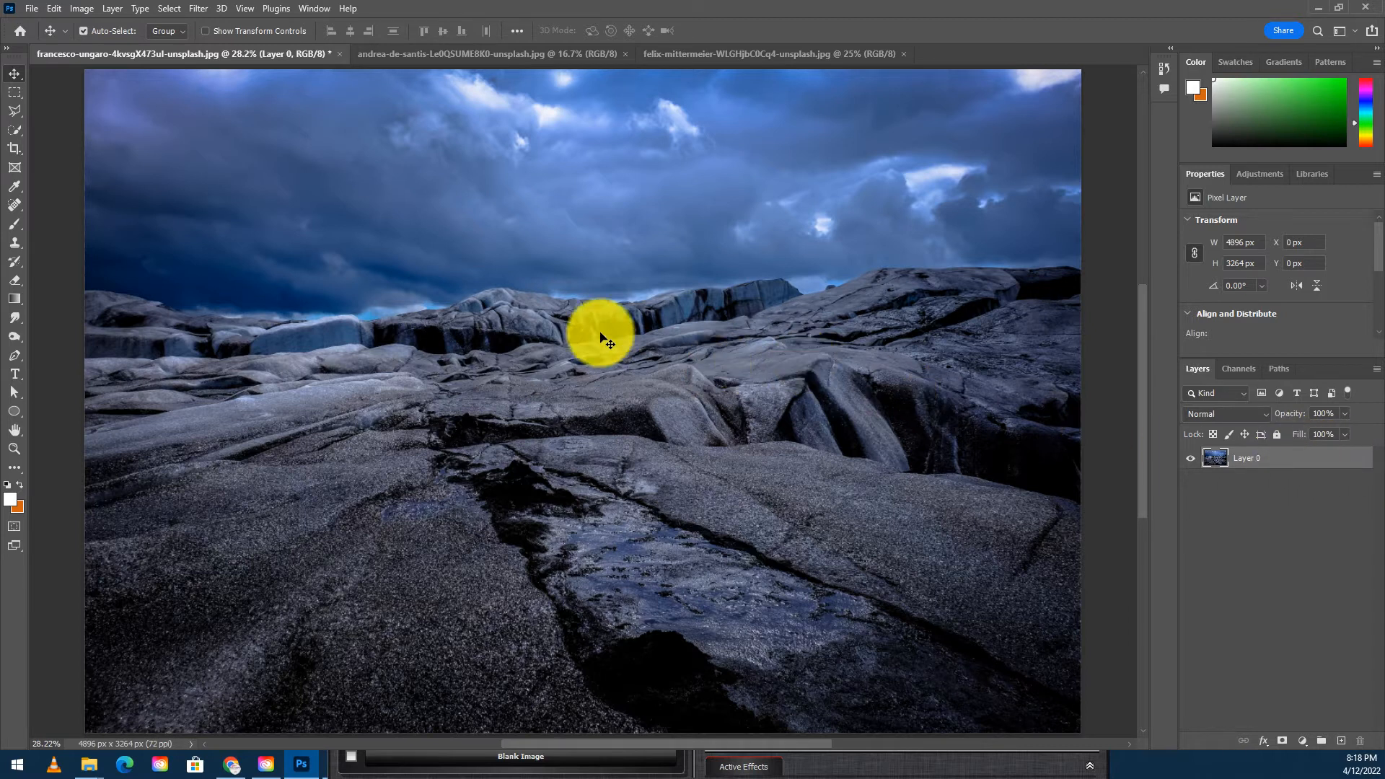
- Move the rock photo down the canvas to a Y position of 847 px, leaving empty space above it
{"action": "left_click_drag", "start_coordinate": [556, 199], "coordinate": [552, 396]}
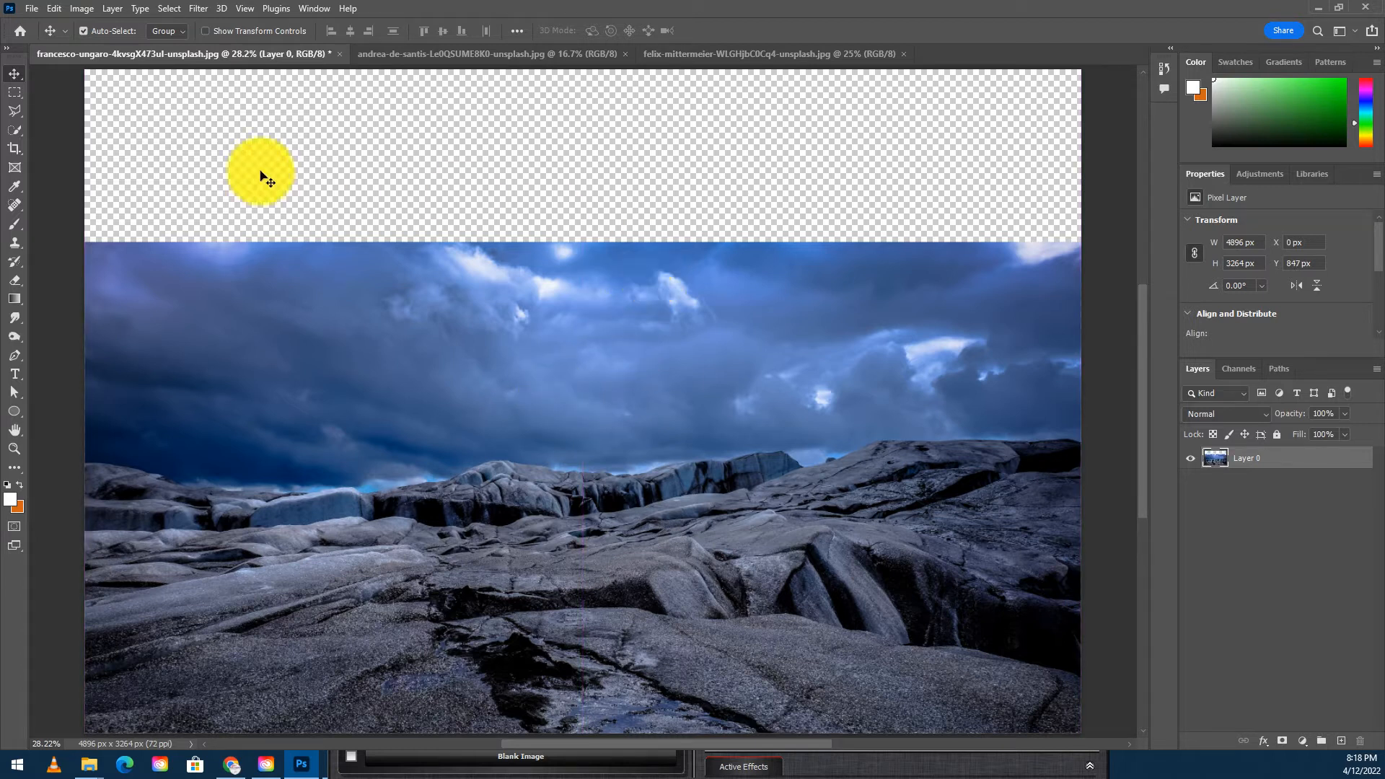
- Select the rocky foreground below the horizon with the Quick Selection tool
{"action": "left_click", "coordinate": [13, 131]}
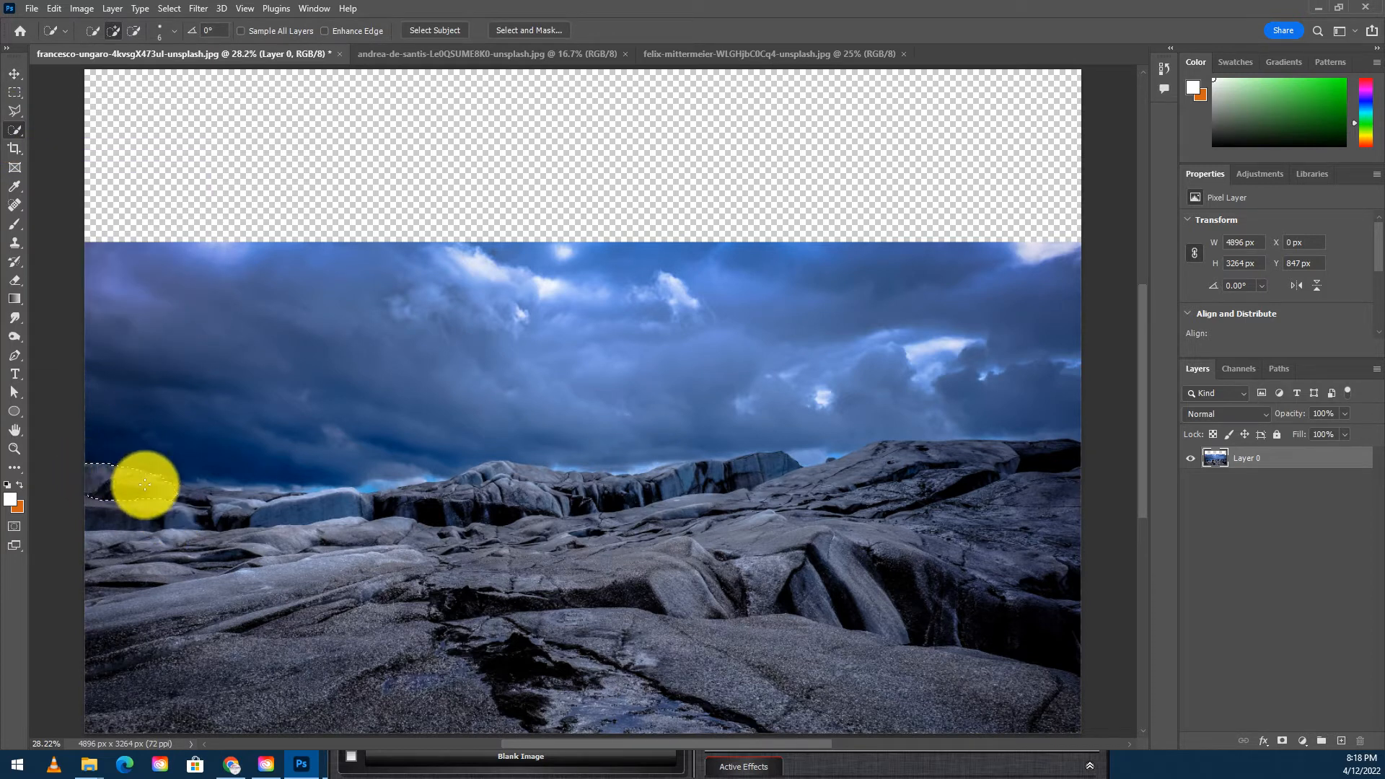
{"action": "mouse_move", "coordinate": [453, 484]}
{"action": "left_mouse_down"}
{"action": "mouse_move", "coordinate": [653, 469]}
{"action": "mouse_move", "coordinate": [725, 488]}
{"action": "mouse_move", "coordinate": [883, 448]}
{"action": "mouse_move", "coordinate": [985, 455]}
{"action": "mouse_move", "coordinate": [1062, 482]}
{"action": "mouse_move", "coordinate": [1057, 590]}
{"action": "mouse_move", "coordinate": [1043, 565]}
{"action": "mouse_move", "coordinate": [887, 606]}
{"action": "left_mouse_up"}
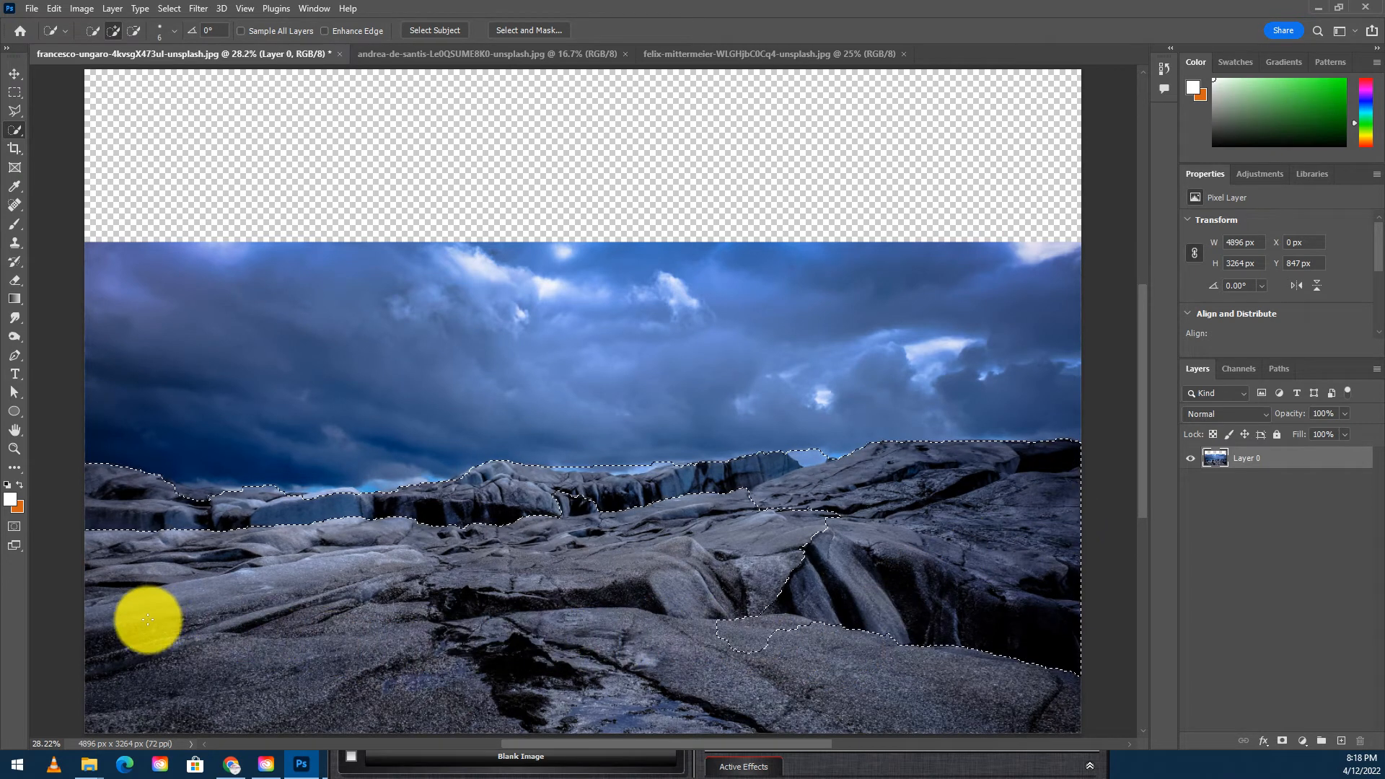
{"action": "left_click_drag", "start_coordinate": [451, 619], "coordinate": [782, 616]}
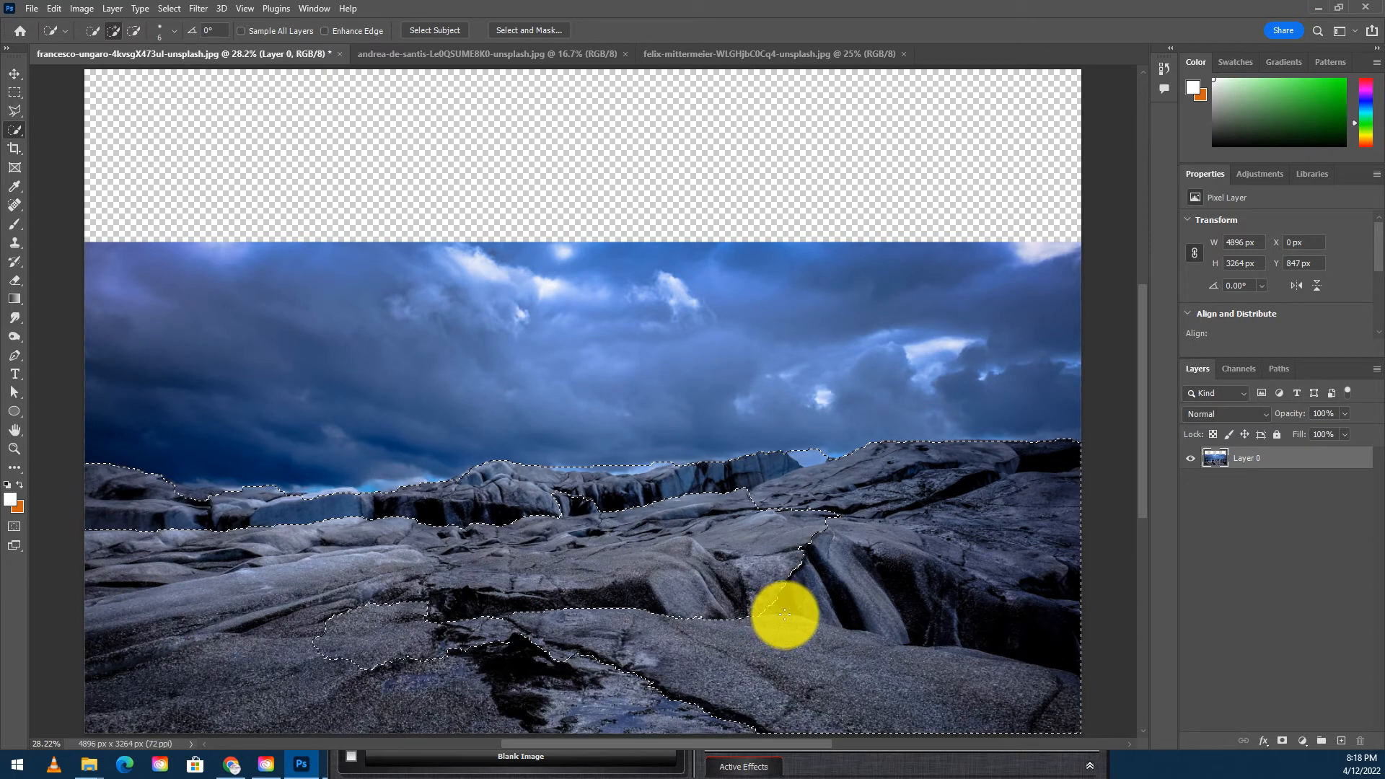
{"action": "mouse_move", "coordinate": [777, 602]}
{"action": "left_mouse_down"}
{"action": "mouse_move", "coordinate": [792, 575]}
{"action": "mouse_move", "coordinate": [823, 569]}
{"action": "mouse_move", "coordinate": [743, 555]}
{"action": "mouse_move", "coordinate": [769, 518]}
{"action": "mouse_move", "coordinate": [636, 560]}
{"action": "mouse_move", "coordinate": [446, 555]}
{"action": "mouse_move", "coordinate": [385, 571]}
{"action": "mouse_move", "coordinate": [299, 629]}
{"action": "mouse_move", "coordinate": [355, 649]}
{"action": "mouse_move", "coordinate": [157, 610]}
{"action": "mouse_move", "coordinate": [385, 606]}
{"action": "mouse_move", "coordinate": [555, 567]}
{"action": "mouse_move", "coordinate": [363, 538]}
{"action": "mouse_move", "coordinate": [118, 556]}
{"action": "mouse_move", "coordinate": [372, 579]}
{"action": "mouse_move", "coordinate": [392, 555]}
{"action": "mouse_move", "coordinate": [467, 543]}
{"action": "left_mouse_up"}
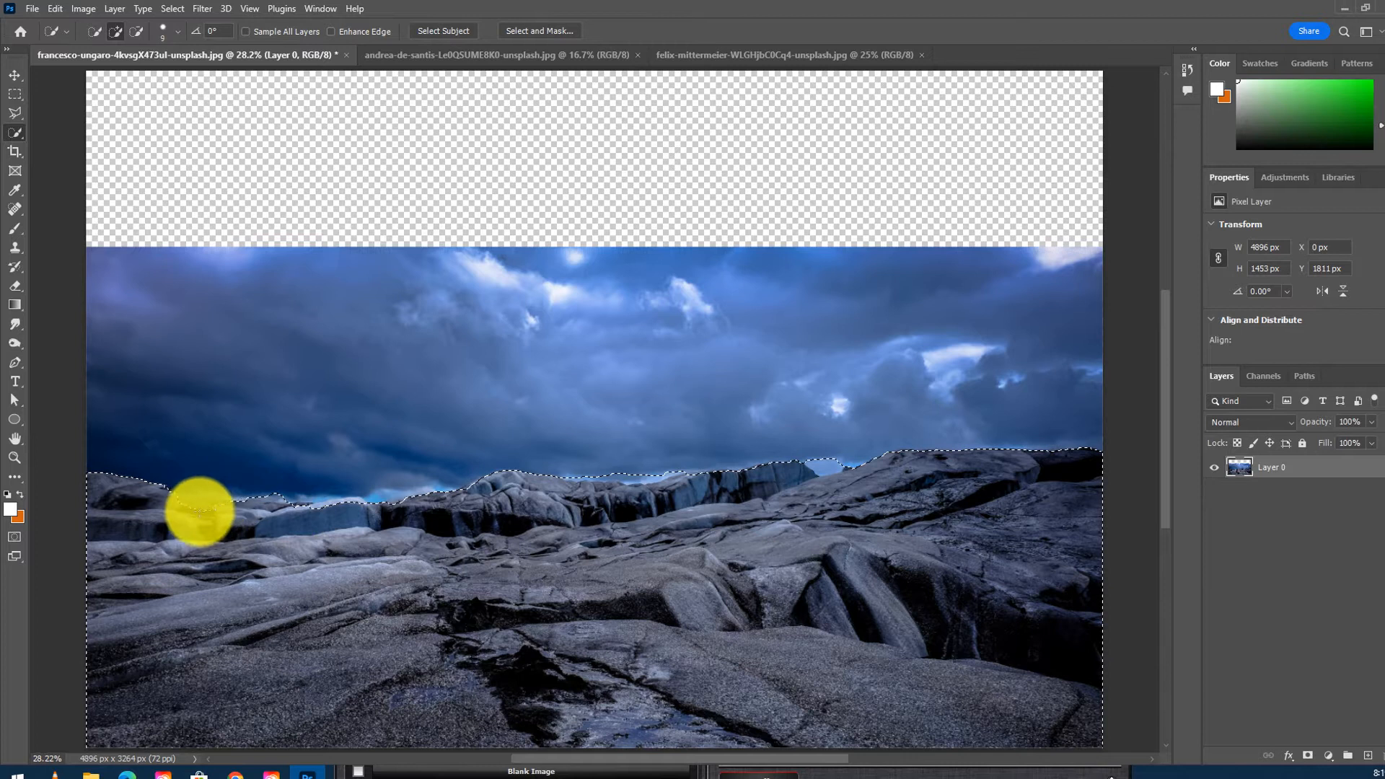
{"action": "left_click_drag", "start_coordinate": [123, 484], "coordinate": [243, 487]}
{"action": "mouse_move", "coordinate": [498, 591]}
{"action": "left_mouse_down"}
{"action": "mouse_move", "coordinate": [584, 594]}
{"action": "mouse_move", "coordinate": [566, 640]}
{"action": "mouse_move", "coordinate": [584, 618]}
{"action": "mouse_move", "coordinate": [532, 642]}
{"action": "mouse_move", "coordinate": [489, 583]}
{"action": "mouse_move", "coordinate": [612, 618]}
{"action": "mouse_move", "coordinate": [626, 637]}
{"action": "mouse_move", "coordinate": [514, 607]}
{"action": "mouse_move", "coordinate": [504, 588]}
{"action": "left_mouse_up"}
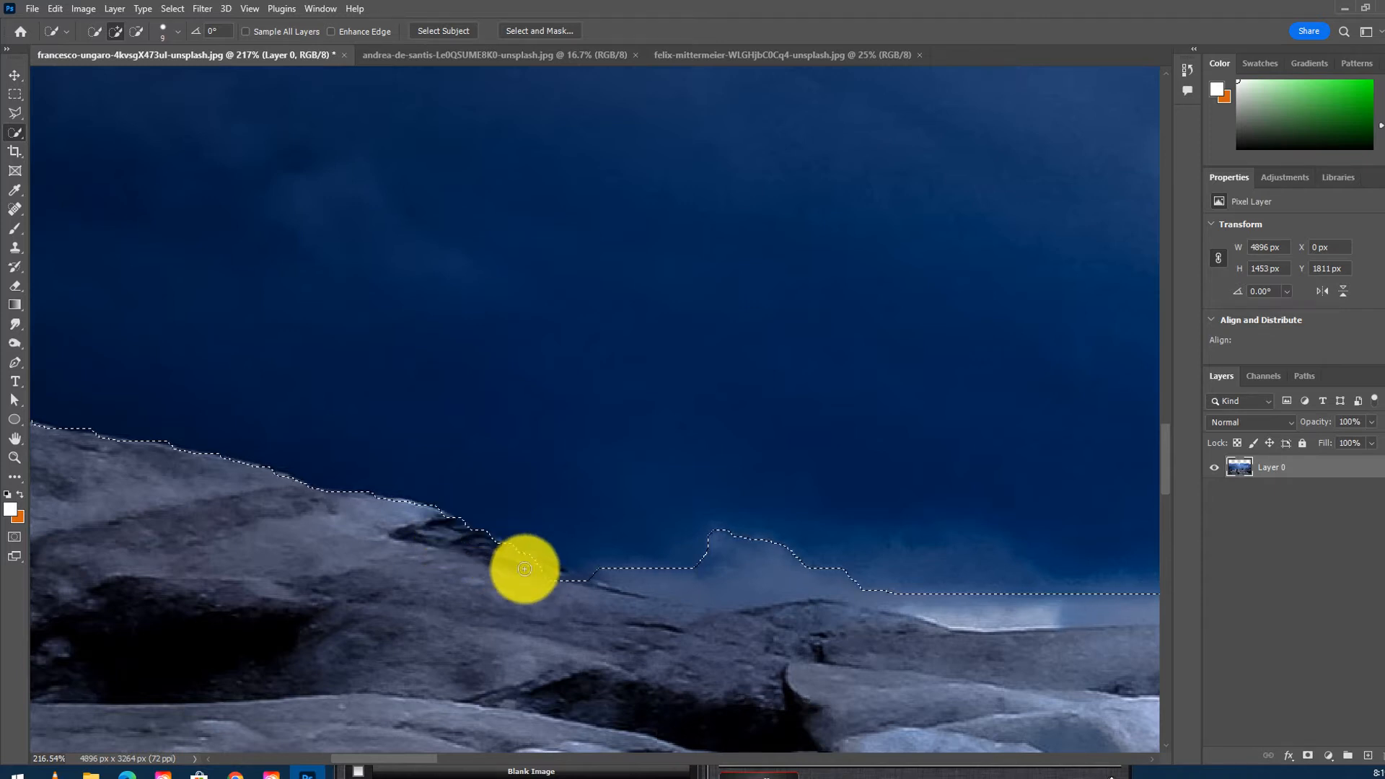
- Refine the selection along the horizon, subtracting the sky with a larger Quick Selection brush
{"action": "mouse_move", "coordinate": [565, 582]}
{"action": "left_mouse_down"}
{"action": "mouse_move", "coordinate": [676, 604]}
{"action": "mouse_move", "coordinate": [771, 585]}
{"action": "mouse_move", "coordinate": [722, 551]}
{"action": "mouse_move", "coordinate": [772, 534]}
{"action": "mouse_move", "coordinate": [810, 400]}
{"action": "mouse_move", "coordinate": [790, 345]}
{"action": "mouse_move", "coordinate": [705, 295]}
{"action": "left_mouse_up"}
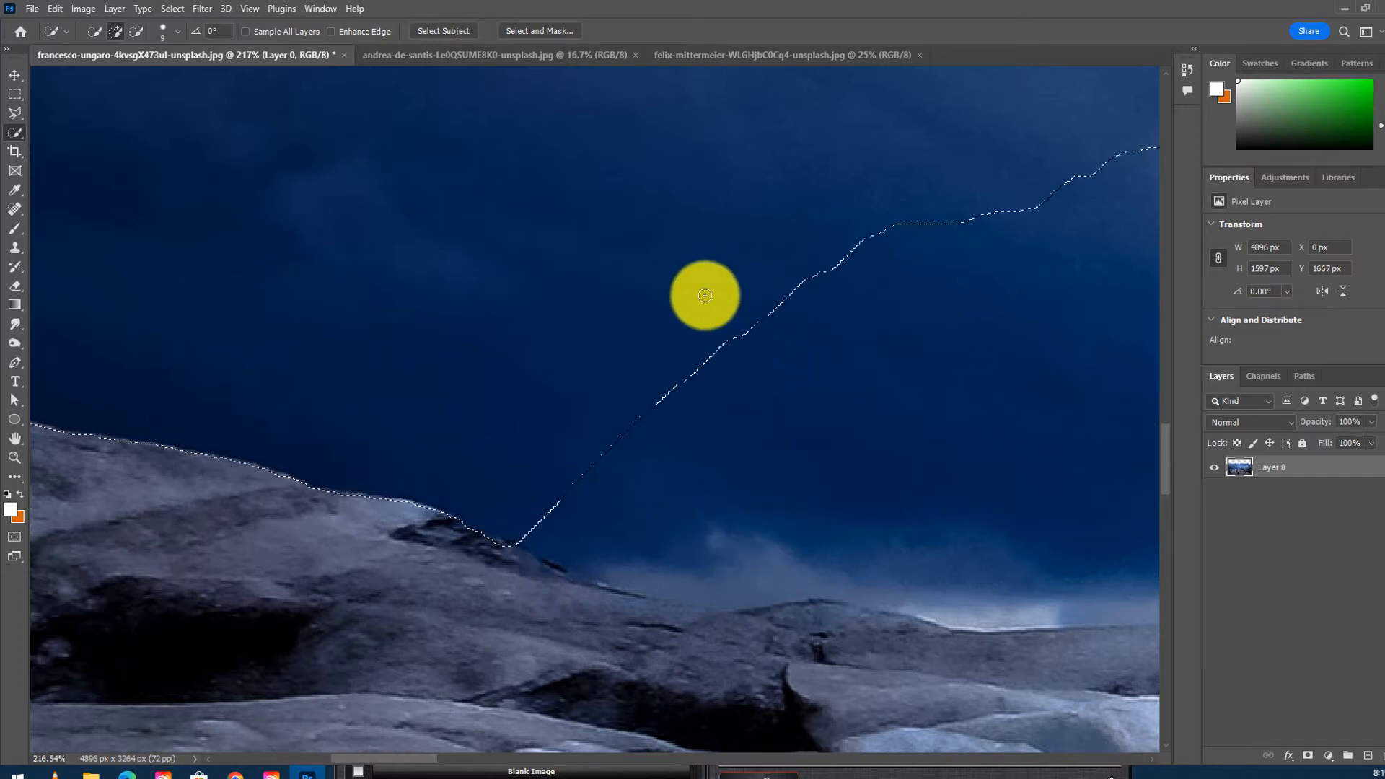
{"action": "key", "text": "alt"}
{"action": "mouse_move", "coordinate": [698, 380]}
{"action": "left_mouse_down"}
{"action": "mouse_move", "coordinate": [686, 464]}
{"action": "mouse_move", "coordinate": [618, 412]}
{"action": "mouse_move", "coordinate": [618, 430]}
{"action": "left_mouse_up"}
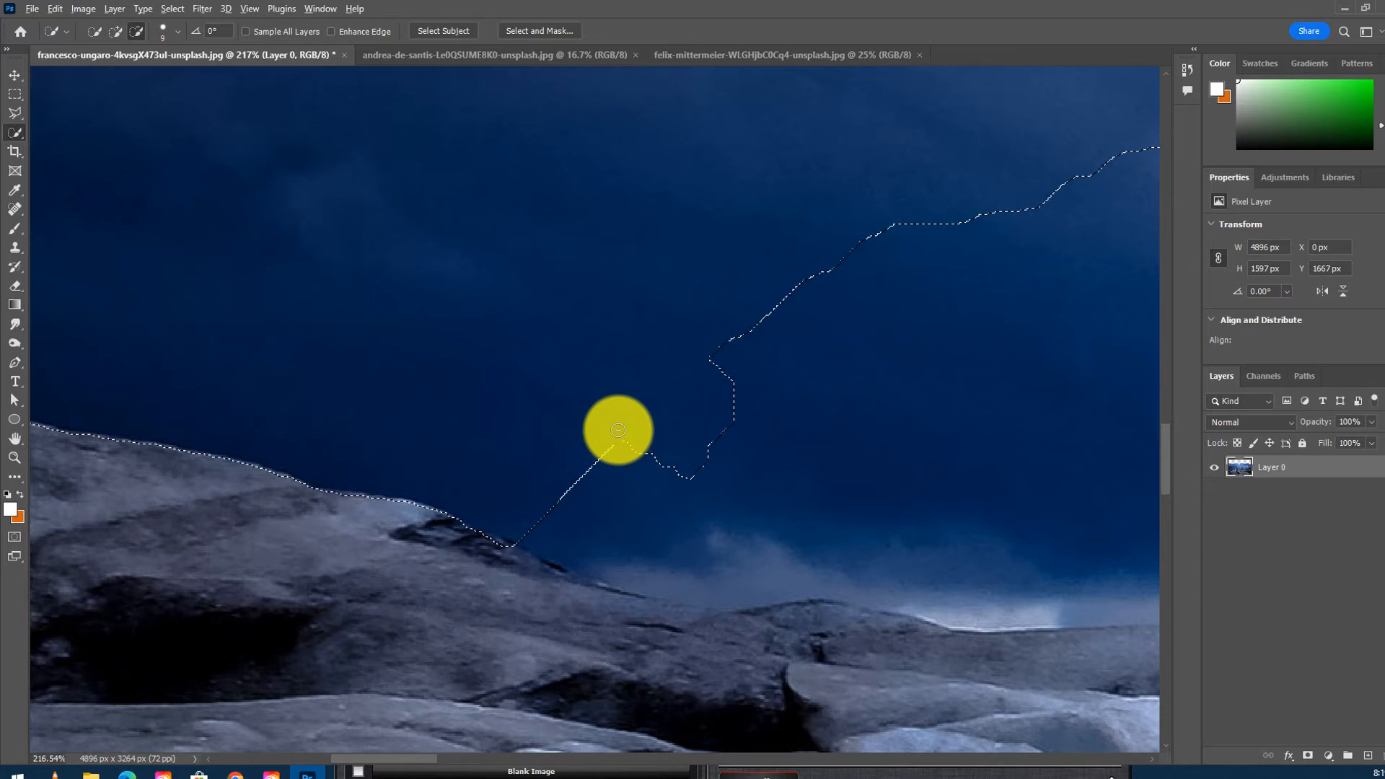
{"action": "key", "text": "bracketright"}
{"action": "key", "text": "bracketright"}
{"action": "key", "text": "bracketright"}
{"action": "key", "text": "bracketright"}
{"action": "key", "text": "bracketright"}
{"action": "key", "text": "bracketright"}
{"action": "key", "text": "bracketright"}
{"action": "key", "text": "bracketright"}
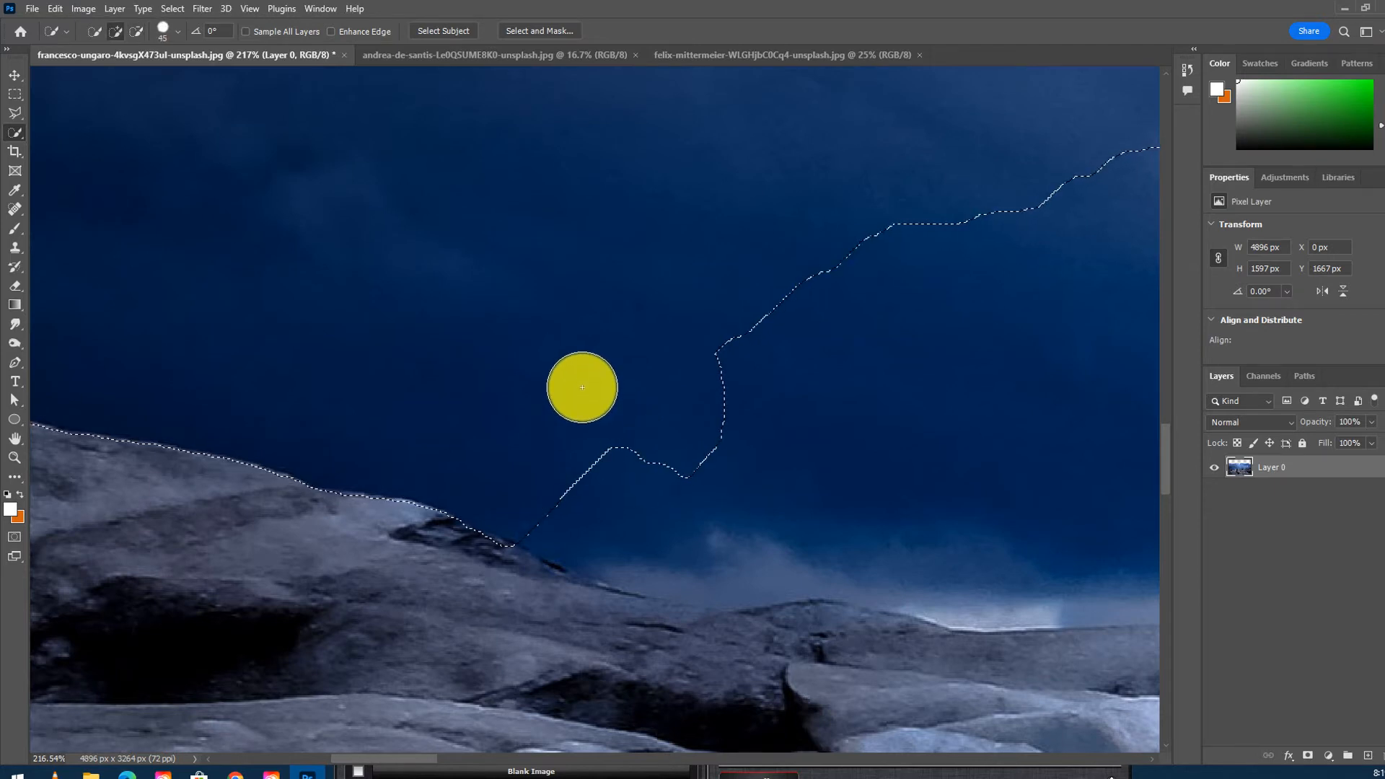
{"action": "mouse_move", "coordinate": [609, 392]}
{"action": "left_mouse_down"}
{"action": "mouse_move", "coordinate": [626, 460]}
{"action": "mouse_move", "coordinate": [580, 509]}
{"action": "mouse_move", "coordinate": [666, 516]}
{"action": "mouse_move", "coordinate": [608, 540]}
{"action": "mouse_move", "coordinate": [734, 552]}
{"action": "mouse_move", "coordinate": [764, 394]}
{"action": "mouse_move", "coordinate": [857, 287]}
{"action": "mouse_move", "coordinate": [1049, 193]}
{"action": "mouse_move", "coordinate": [1103, 189]}
{"action": "mouse_move", "coordinate": [1118, 258]}
{"action": "mouse_move", "coordinate": [1038, 258]}
{"action": "mouse_move", "coordinate": [813, 504]}
{"action": "mouse_move", "coordinate": [939, 489]}
{"action": "mouse_move", "coordinate": [1054, 508]}
{"action": "mouse_move", "coordinate": [1049, 469]}
{"action": "mouse_move", "coordinate": [1143, 162]}
{"action": "mouse_move", "coordinate": [1137, 274]}
{"action": "mouse_move", "coordinate": [1019, 484]}
{"action": "mouse_move", "coordinate": [874, 516]}
{"action": "mouse_move", "coordinate": [676, 528]}
{"action": "mouse_move", "coordinate": [544, 506]}
{"action": "mouse_move", "coordinate": [792, 442]}
{"action": "left_mouse_up"}
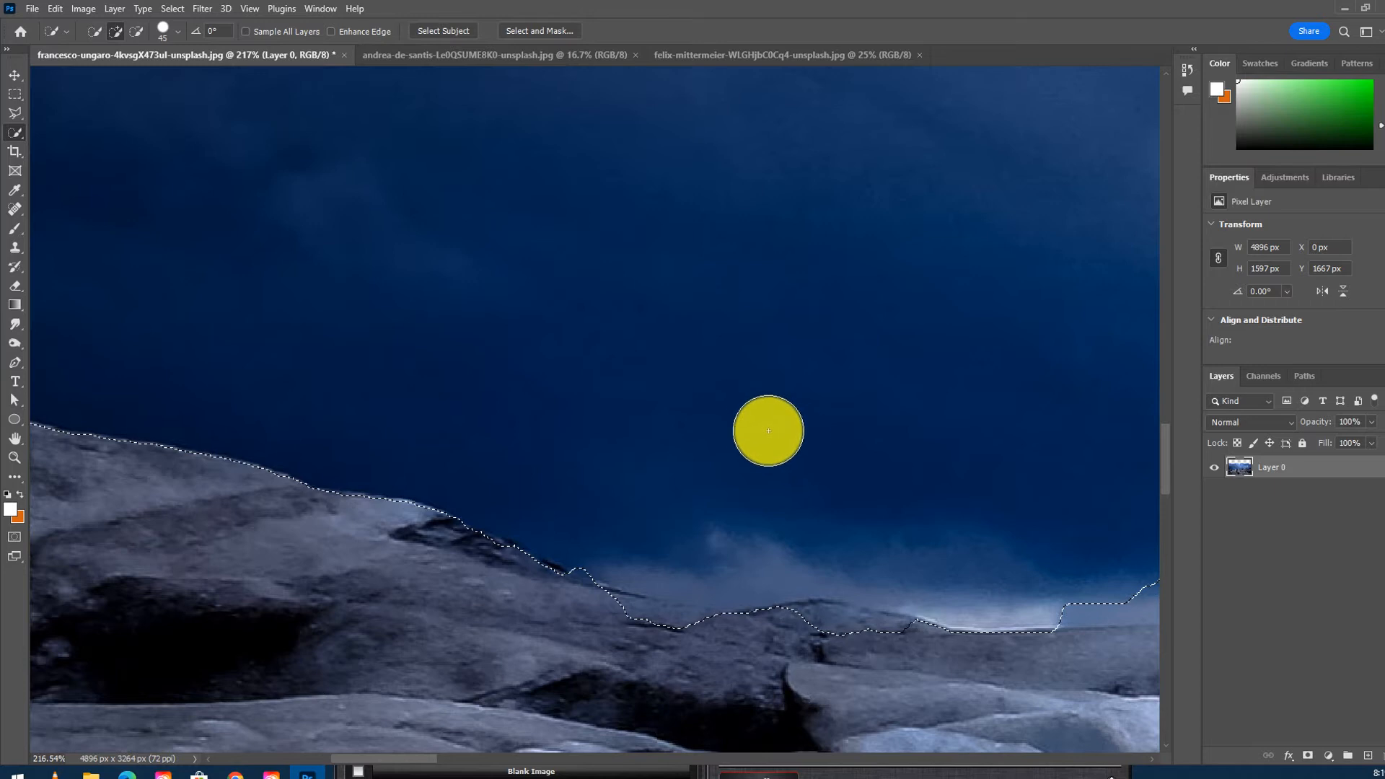
- Switch to the Lasso tool and add and subtract freehand areas along the rock ridge in the selection
{"action": "left_click", "coordinate": [13, 118]}
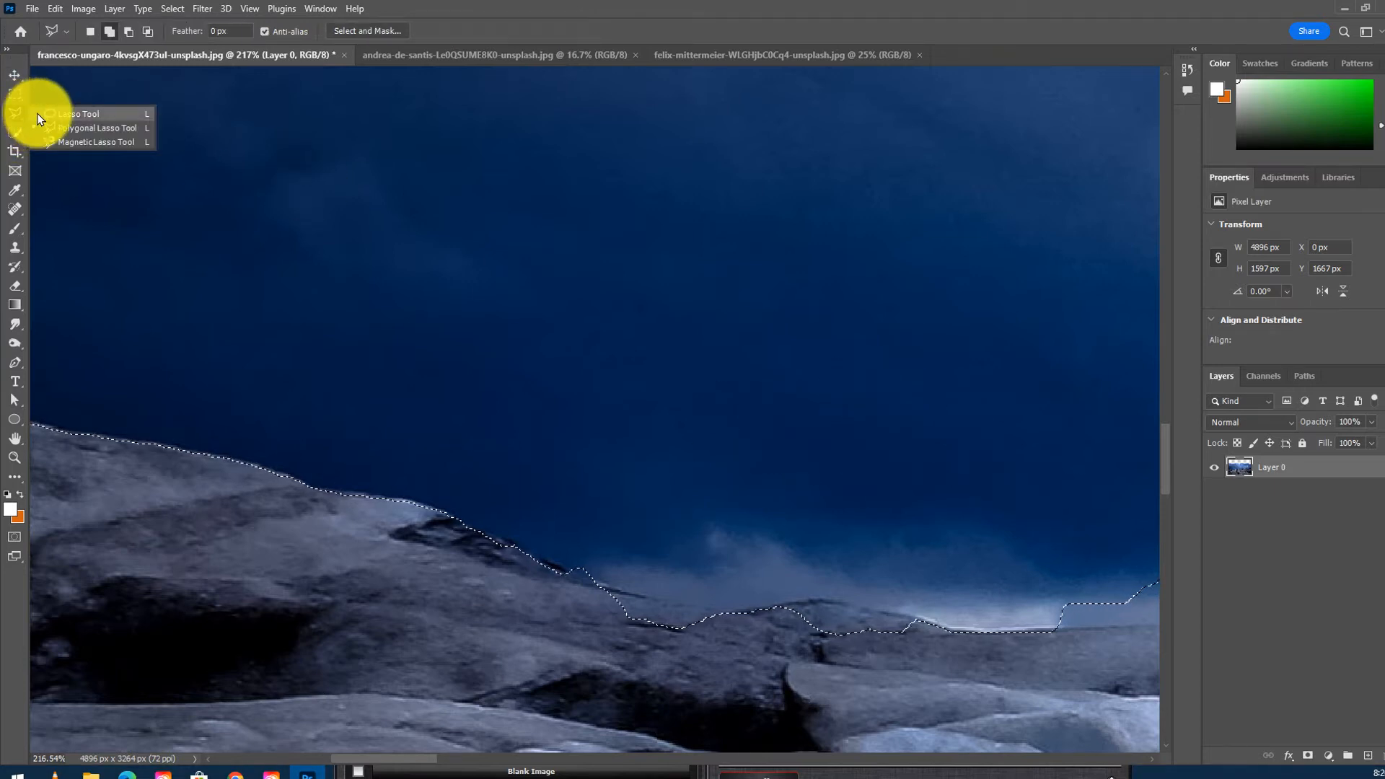
{"action": "left_click", "coordinate": [38, 114]}
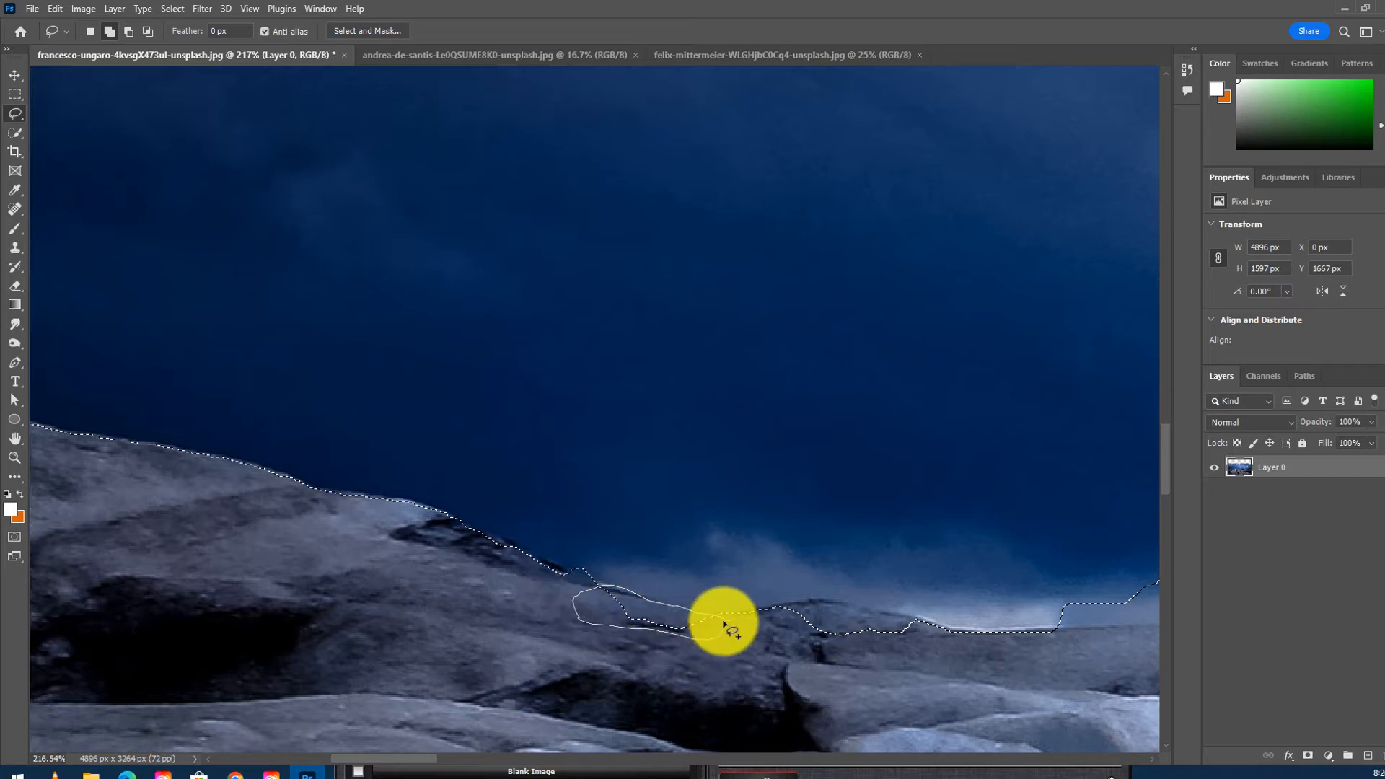
{"action": "mouse_move", "coordinate": [905, 669]}
{"action": "left_mouse_down"}
{"action": "mouse_move", "coordinate": [877, 671]}
{"action": "mouse_move", "coordinate": [876, 626]}
{"action": "mouse_move", "coordinate": [844, 616]}
{"action": "mouse_move", "coordinate": [745, 608]}
{"action": "mouse_move", "coordinate": [728, 638]}
{"action": "left_mouse_up"}
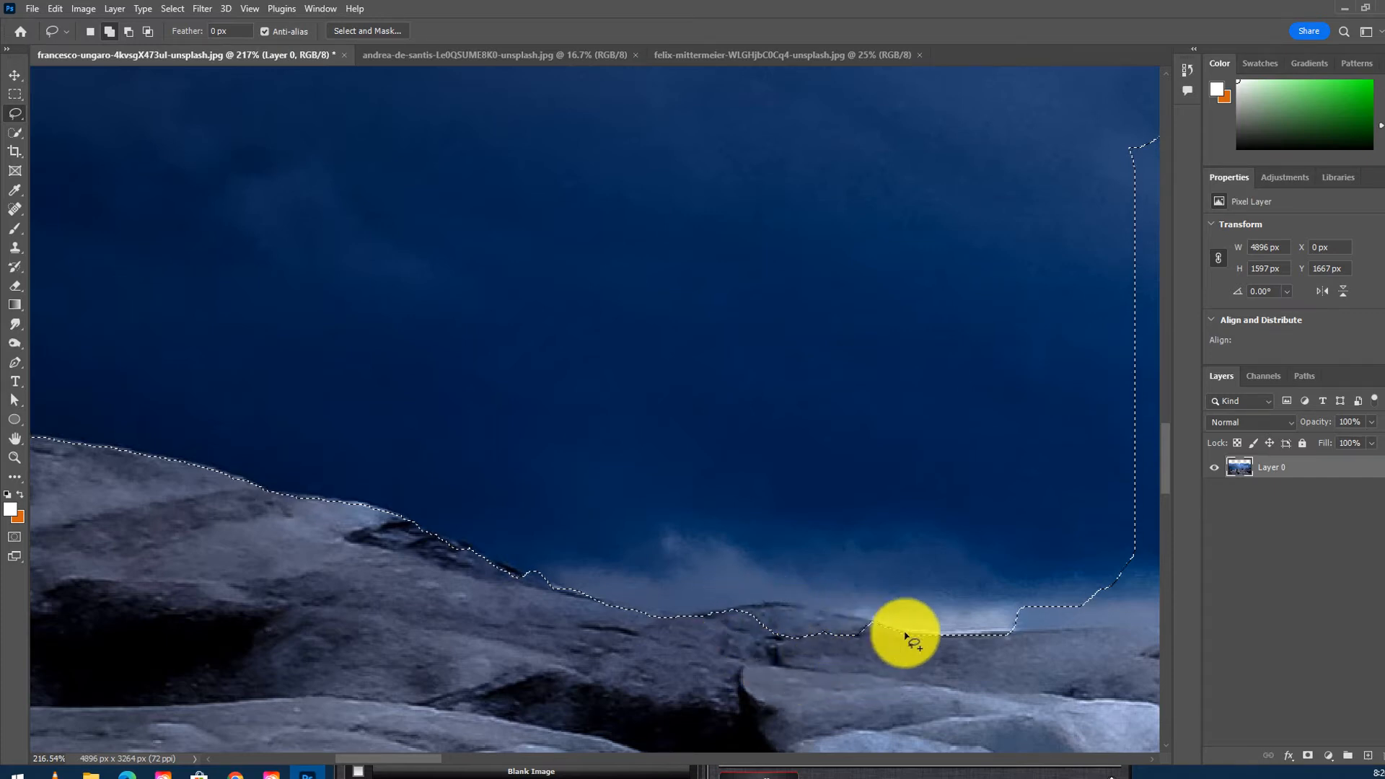
{"action": "left_click_drag", "start_coordinate": [973, 674], "coordinate": [566, 605]}
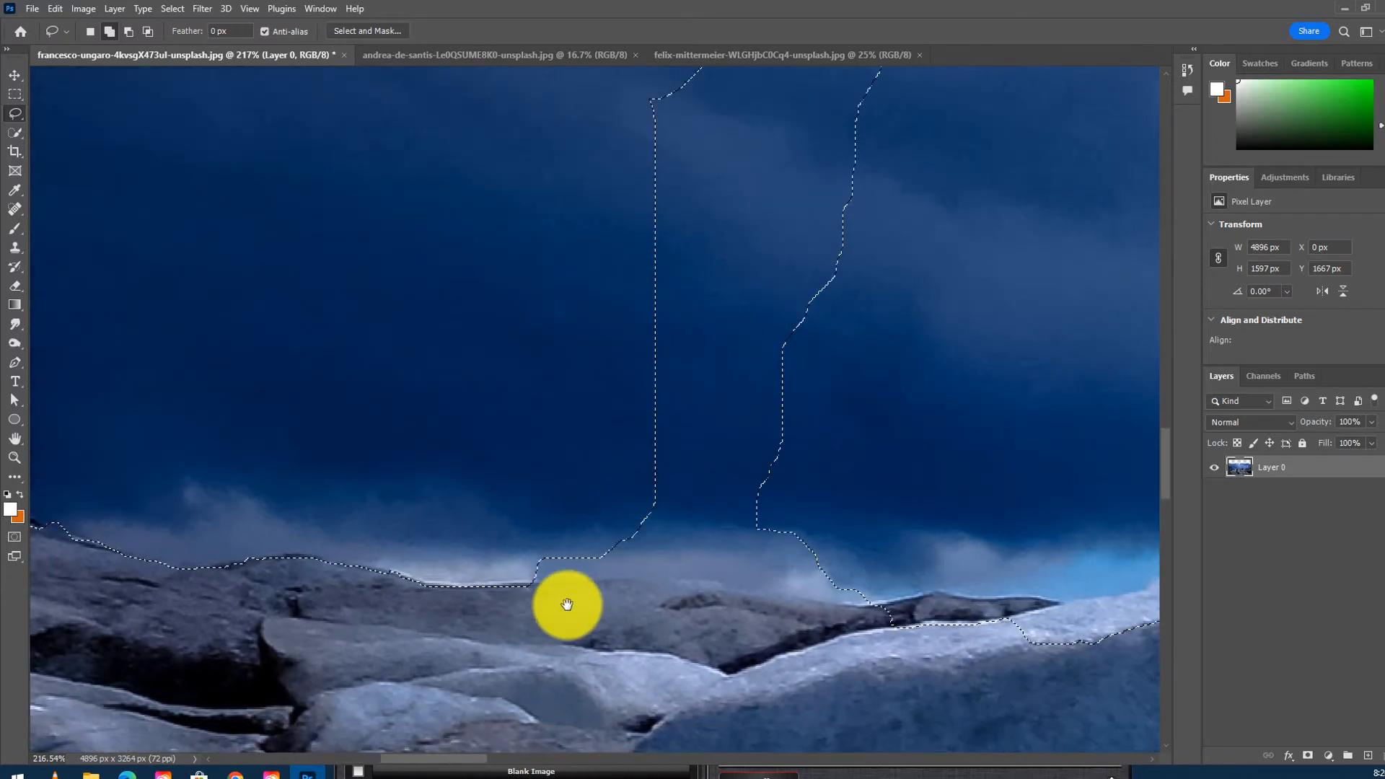
{"action": "left_click", "coordinate": [127, 32]}
{"action": "mouse_move", "coordinate": [587, 387]}
{"action": "left_mouse_down"}
{"action": "mouse_move", "coordinate": [555, 399]}
{"action": "mouse_move", "coordinate": [547, 504]}
{"action": "mouse_move", "coordinate": [620, 493]}
{"action": "mouse_move", "coordinate": [746, 514]}
{"action": "mouse_move", "coordinate": [790, 371]}
{"action": "mouse_move", "coordinate": [797, 167]}
{"action": "mouse_move", "coordinate": [761, 114]}
{"action": "mouse_move", "coordinate": [654, 143]}
{"action": "mouse_move", "coordinate": [535, 284]}
{"action": "mouse_move", "coordinate": [518, 431]}
{"action": "left_mouse_up"}
{"action": "left_click_drag", "start_coordinate": [550, 501], "coordinate": [545, 497]}
{"action": "left_click_drag", "start_coordinate": [844, 582], "coordinate": [535, 532]}
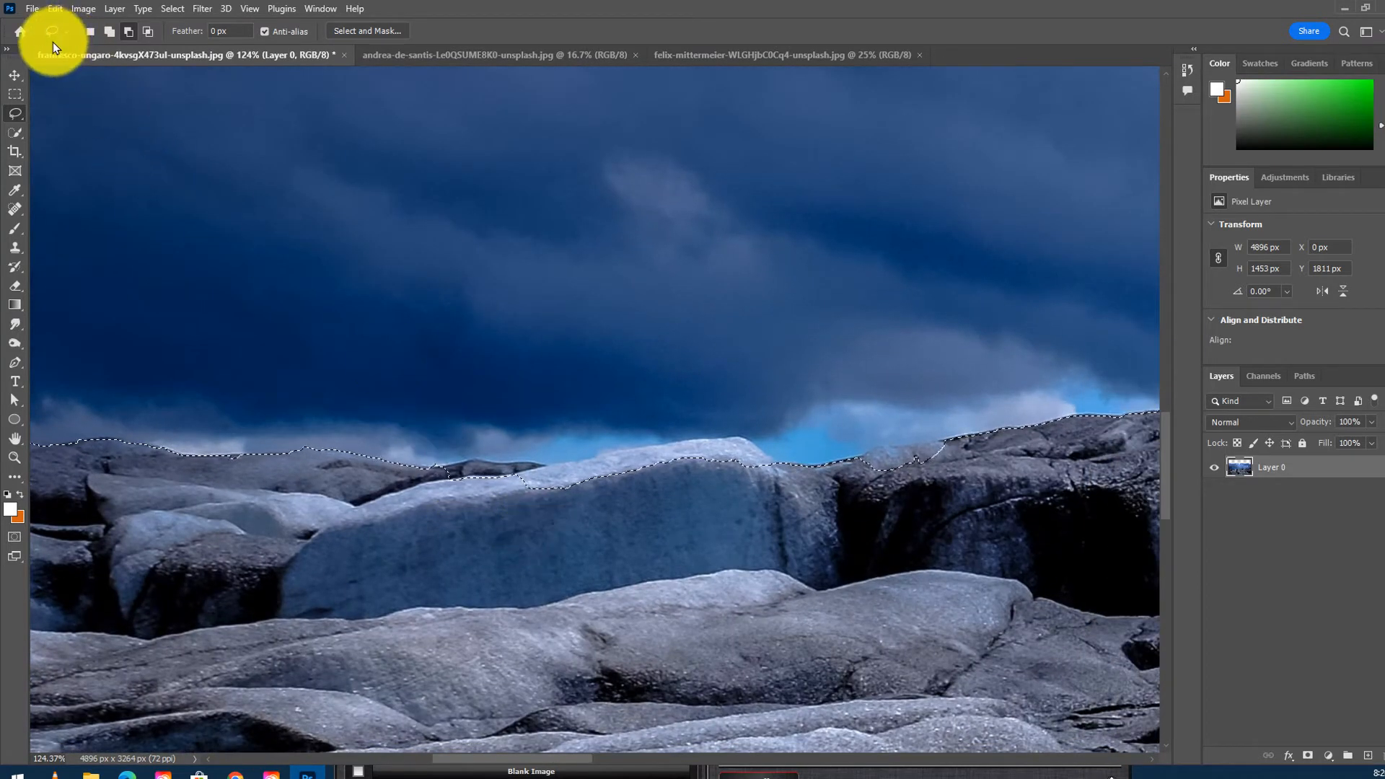
- Use the Lasso tool in add and subtract modes to clean up the selection edge along the distant ridge
{"action": "left_click", "coordinate": [14, 114]}
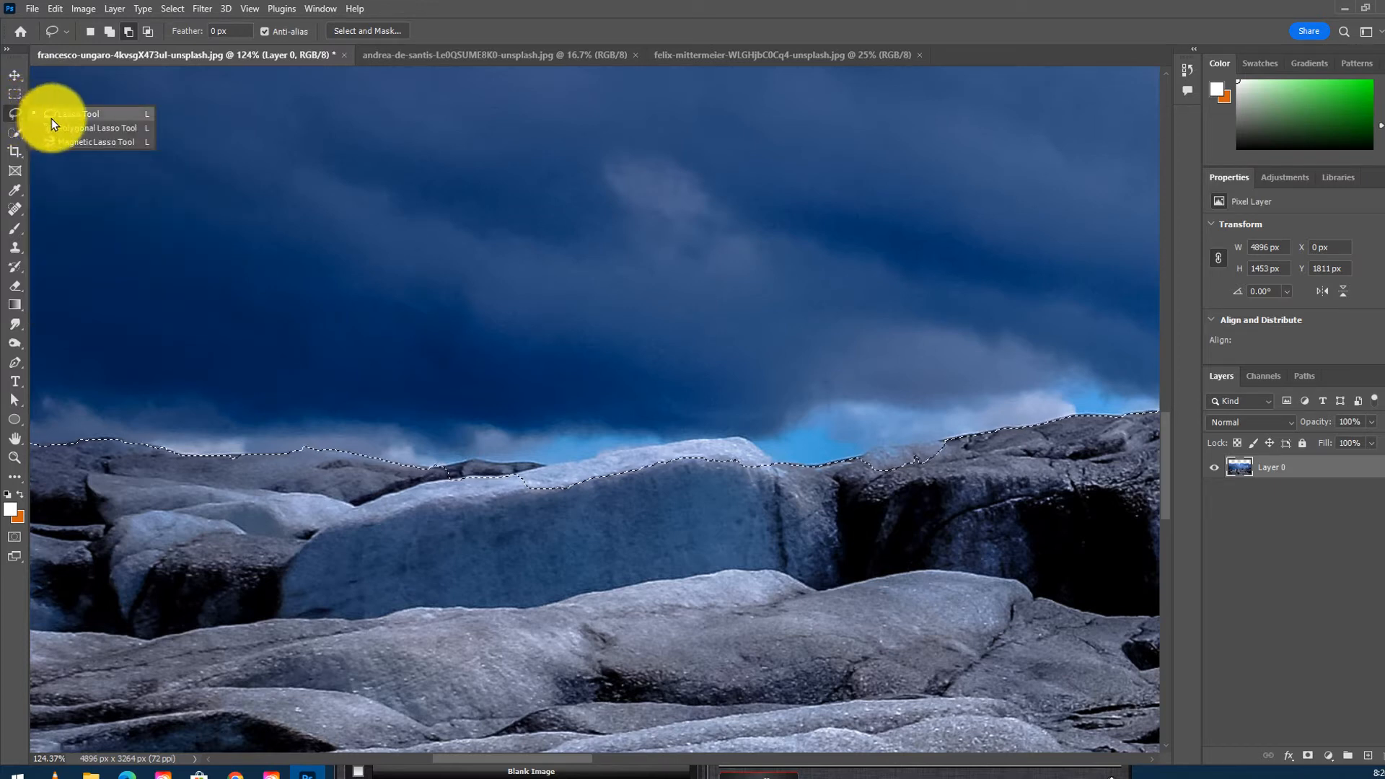
{"action": "left_click", "coordinate": [51, 114]}
{"action": "left_click", "coordinate": [109, 32]}
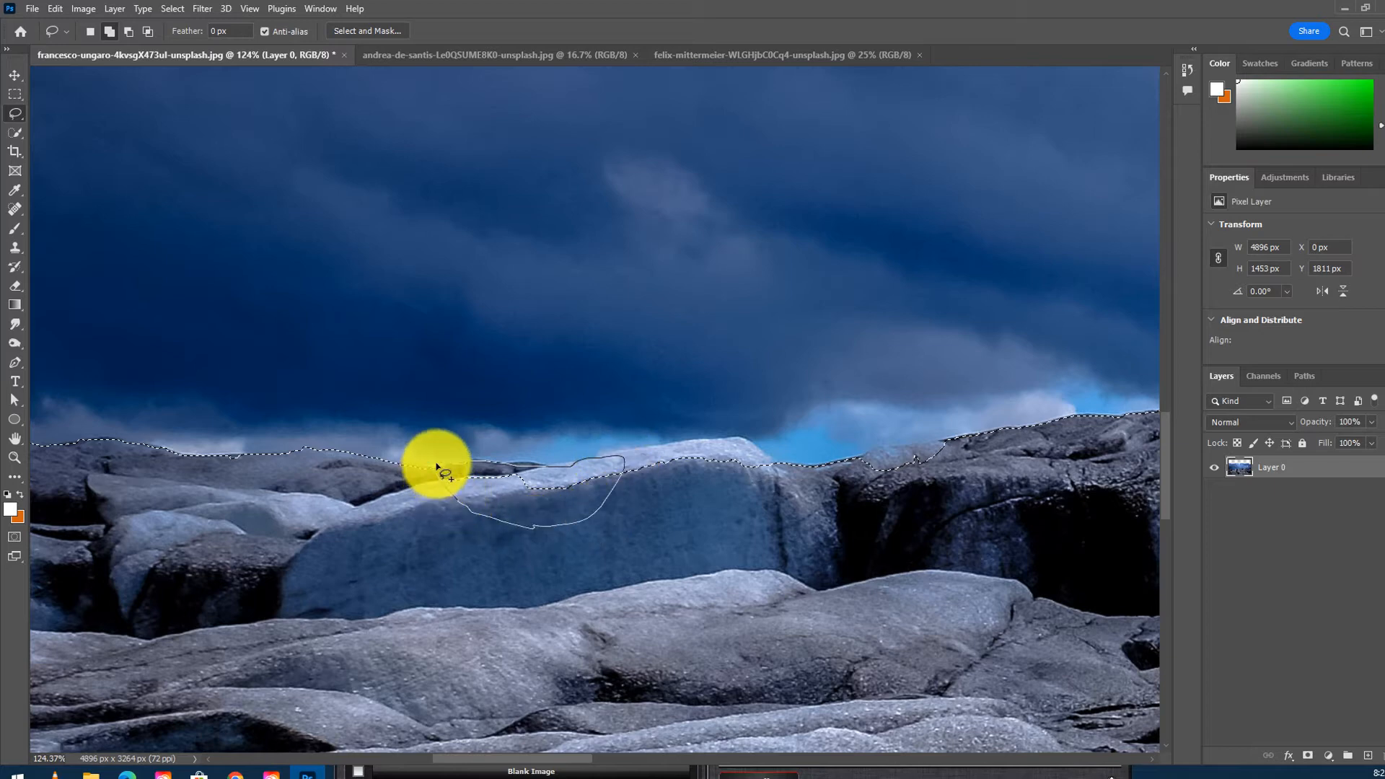
{"action": "mouse_move", "coordinate": [588, 489]}
{"action": "left_mouse_down"}
{"action": "mouse_move", "coordinate": [541, 548]}
{"action": "mouse_move", "coordinate": [636, 514]}
{"action": "mouse_move", "coordinate": [426, 526]}
{"action": "left_mouse_up"}
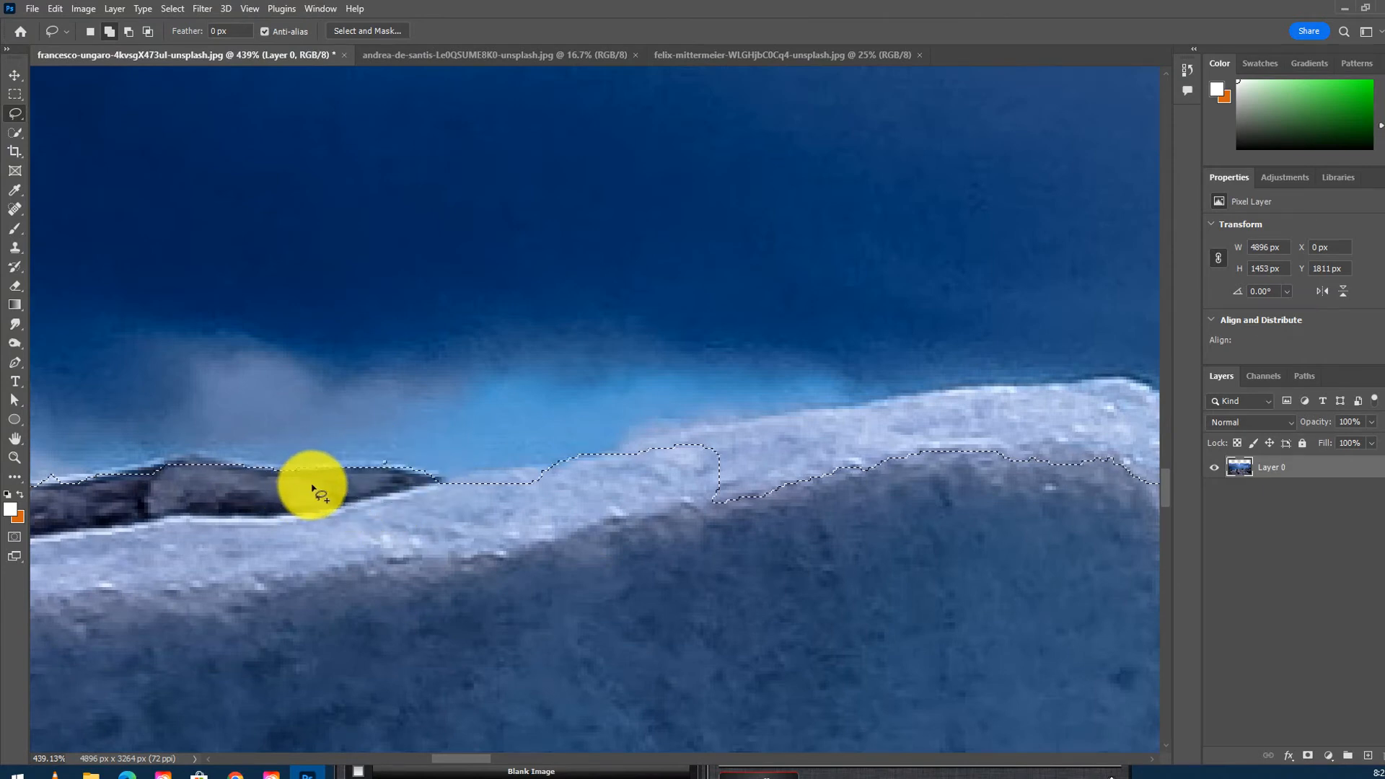
{"action": "mouse_move", "coordinate": [563, 517]}
{"action": "left_mouse_down"}
{"action": "mouse_move", "coordinate": [457, 535]}
{"action": "mouse_move", "coordinate": [356, 514]}
{"action": "left_mouse_up"}
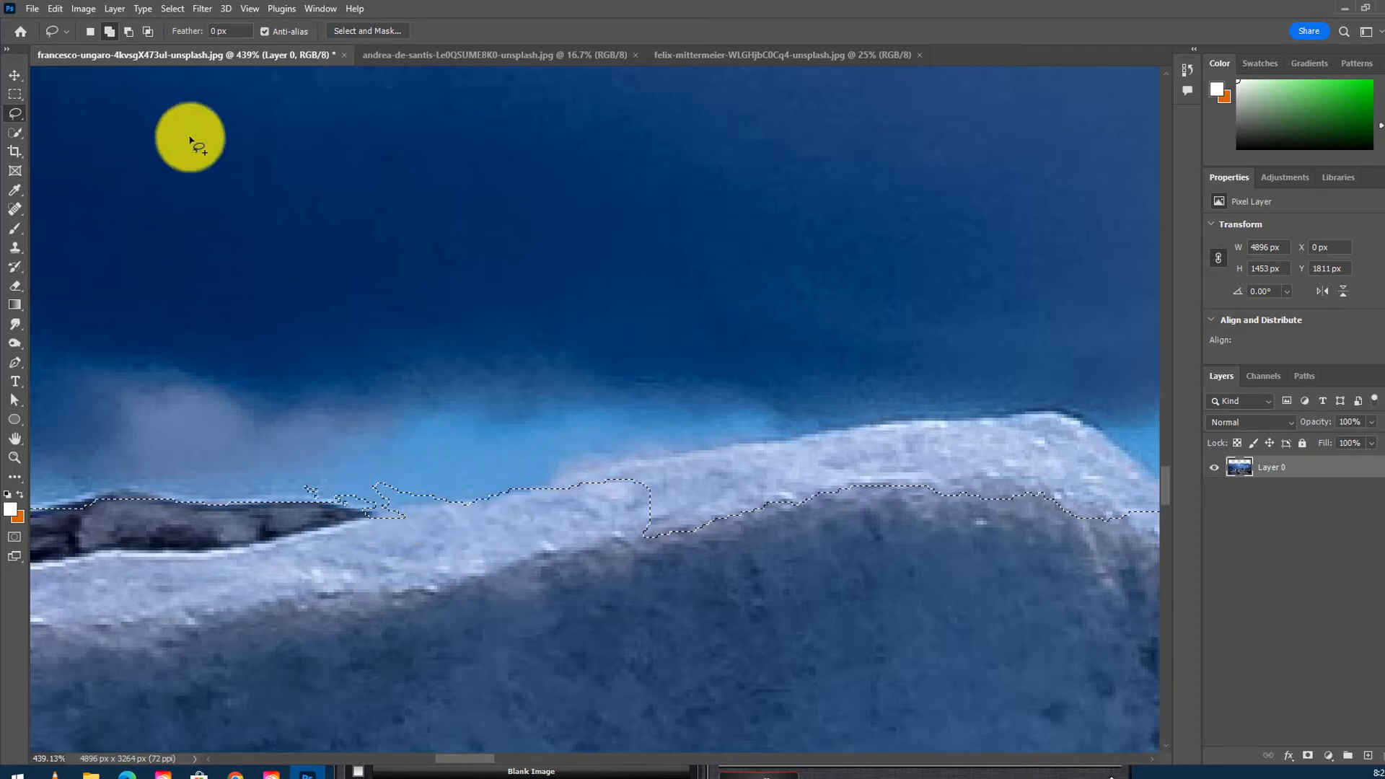
{"action": "left_click", "coordinate": [129, 31]}
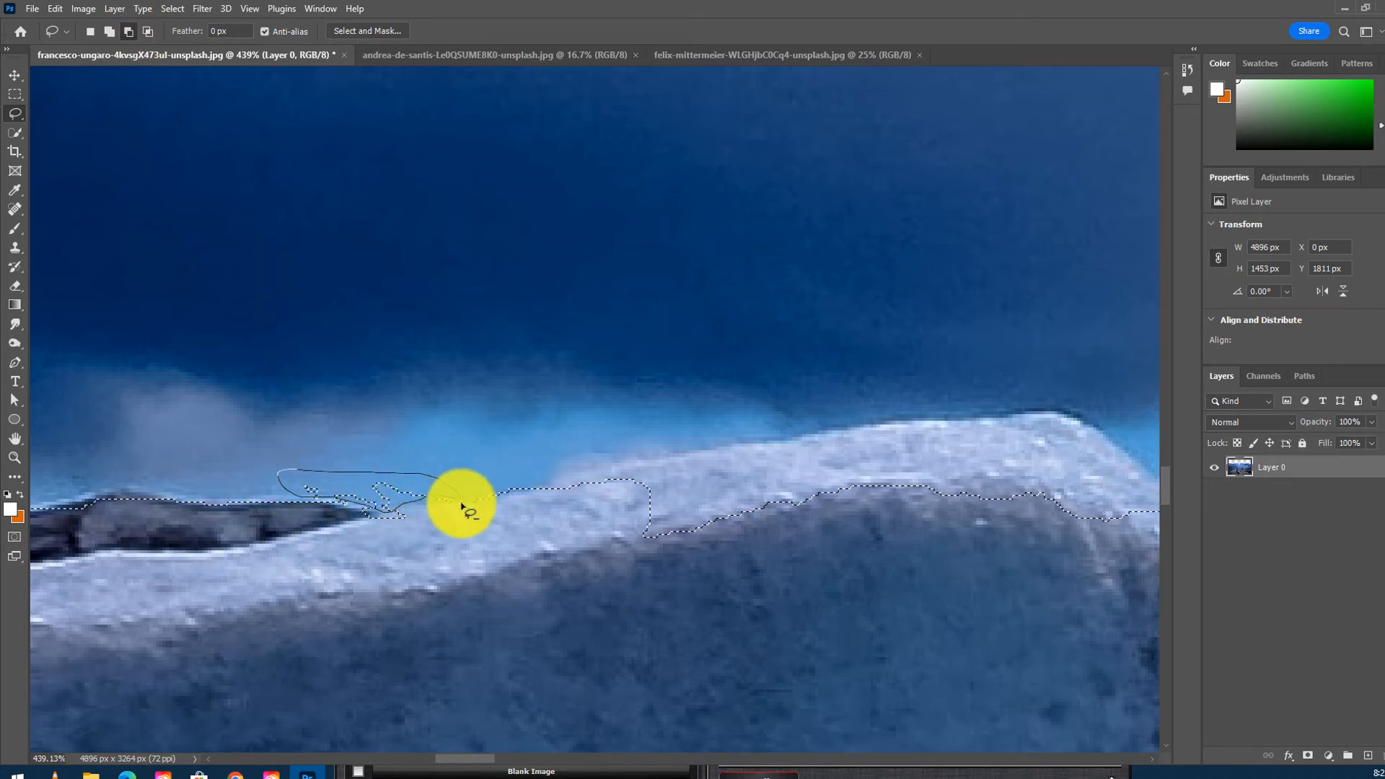
{"action": "left_click_drag", "start_coordinate": [618, 509], "coordinate": [384, 500]}
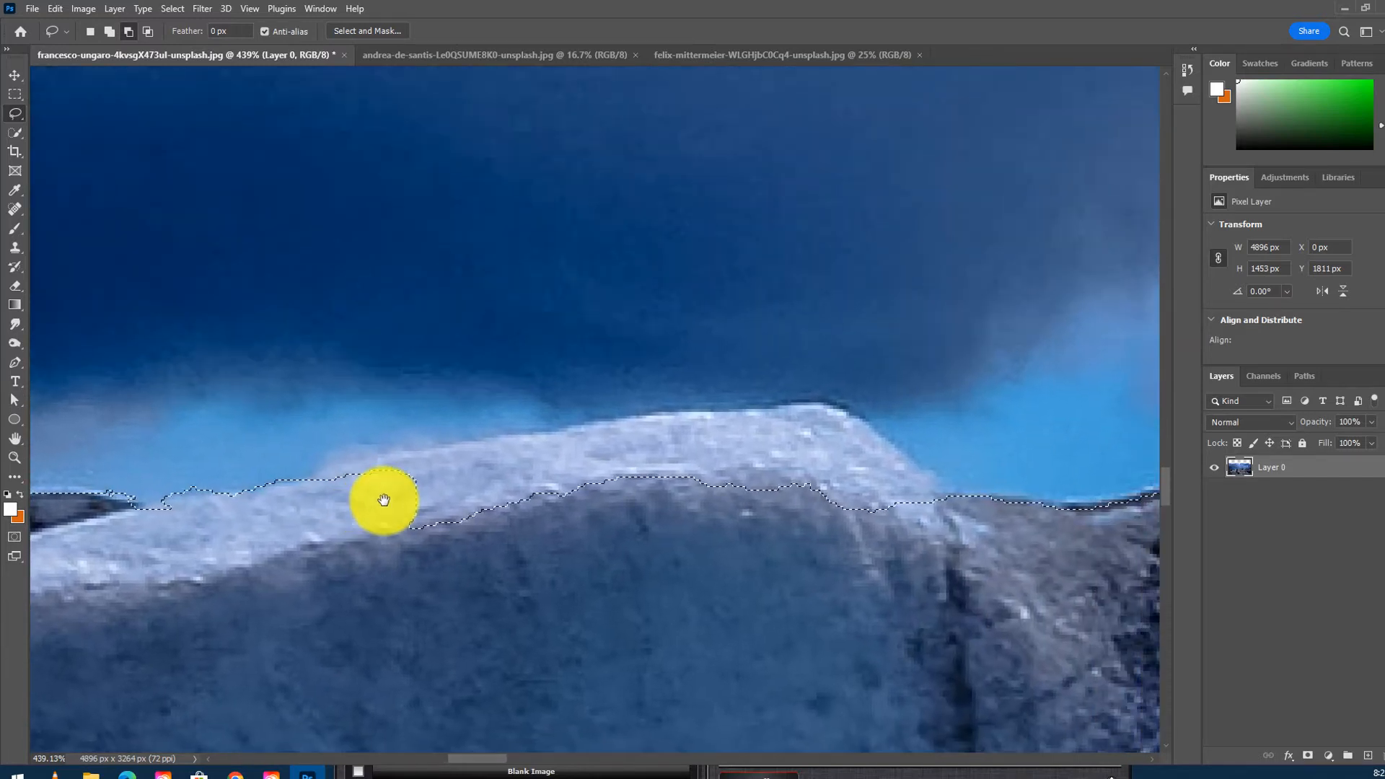
{"action": "left_click_drag", "start_coordinate": [292, 485], "coordinate": [357, 472]}
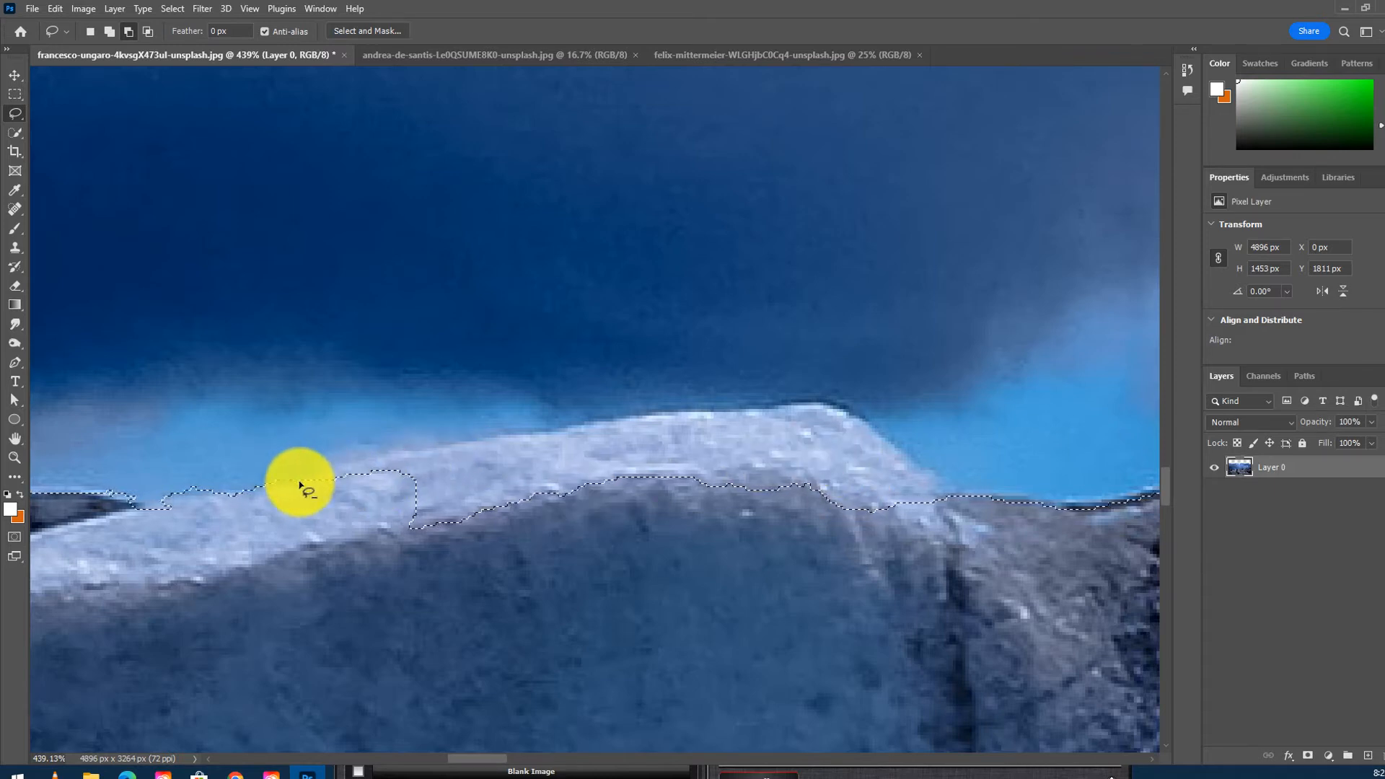
{"action": "mouse_move", "coordinate": [293, 479]}
{"action": "left_mouse_down"}
{"action": "mouse_move", "coordinate": [356, 442]}
{"action": "mouse_move", "coordinate": [442, 450]}
{"action": "mouse_move", "coordinate": [471, 433]}
{"action": "mouse_move", "coordinate": [730, 408]}
{"action": "left_mouse_up"}
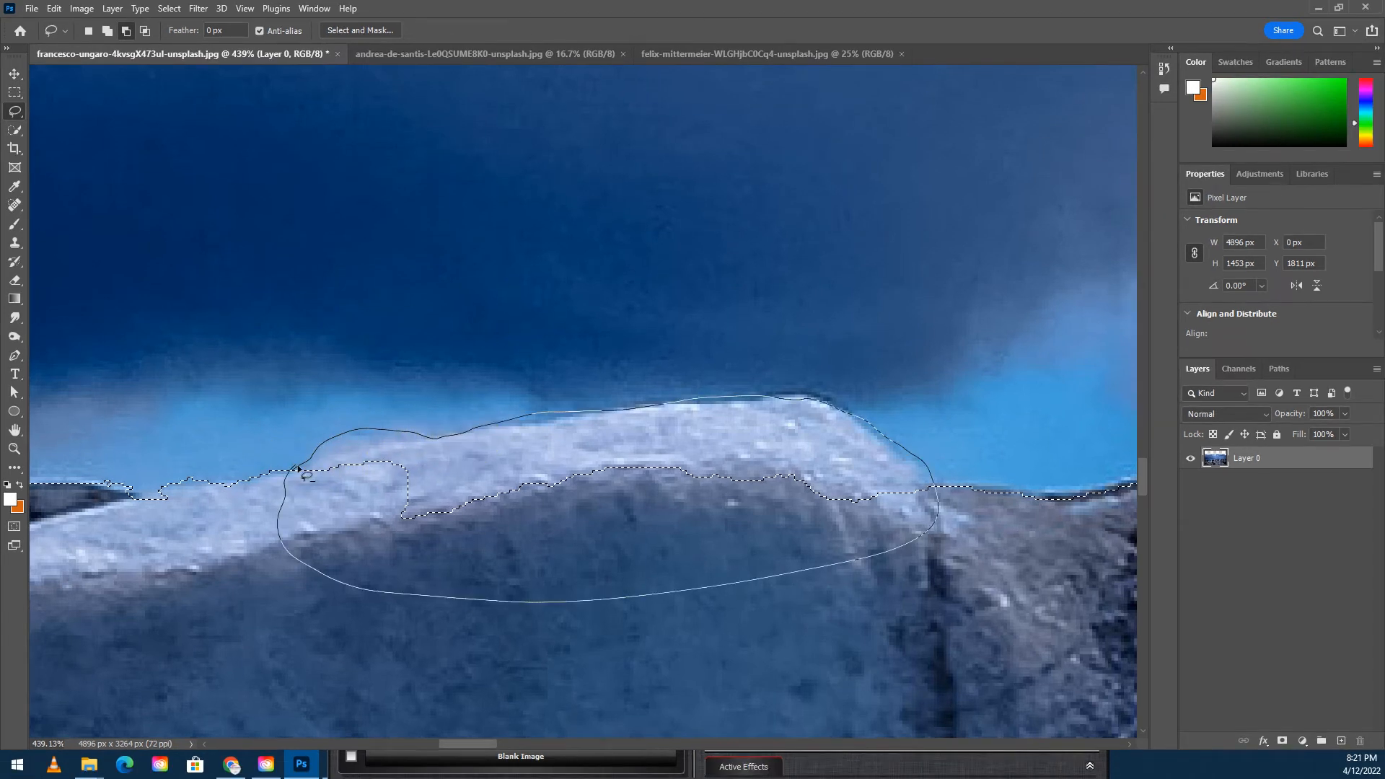
{"action": "left_click_drag", "start_coordinate": [300, 469], "coordinate": [267, 482]}
{"action": "left_click_drag", "start_coordinate": [666, 469], "coordinate": [608, 536]}
- Subtract remaining sky from the selection with the Quick Selection tool and reduce its brush size
{"action": "right_click", "coordinate": [18, 111]}
{"action": "key", "text": "alt"}
{"action": "left_click_drag", "start_coordinate": [783, 531], "coordinate": [470, 583]}
{"action": "left_click", "coordinate": [15, 132]}
{"action": "key", "text": "alt"}
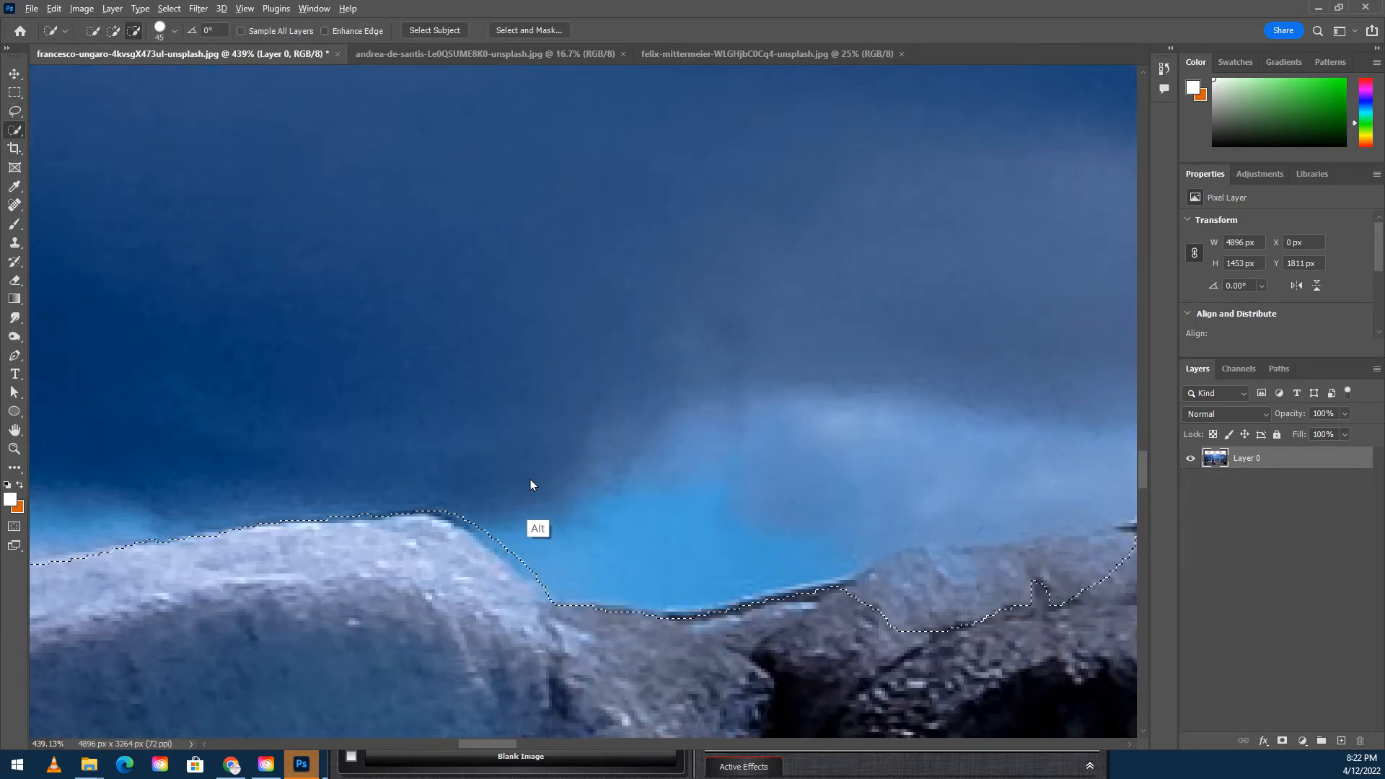
{"action": "mouse_move", "coordinate": [912, 585]}
{"action": "left_mouse_down"}
{"action": "mouse_move", "coordinate": [534, 441]}
{"action": "mouse_move", "coordinate": [753, 436]}
{"action": "left_mouse_up"}
{"action": "key", "text": "bracketleft"}
{"action": "key", "text": "bracketleft"}
{"action": "key", "text": "bracketleft"}
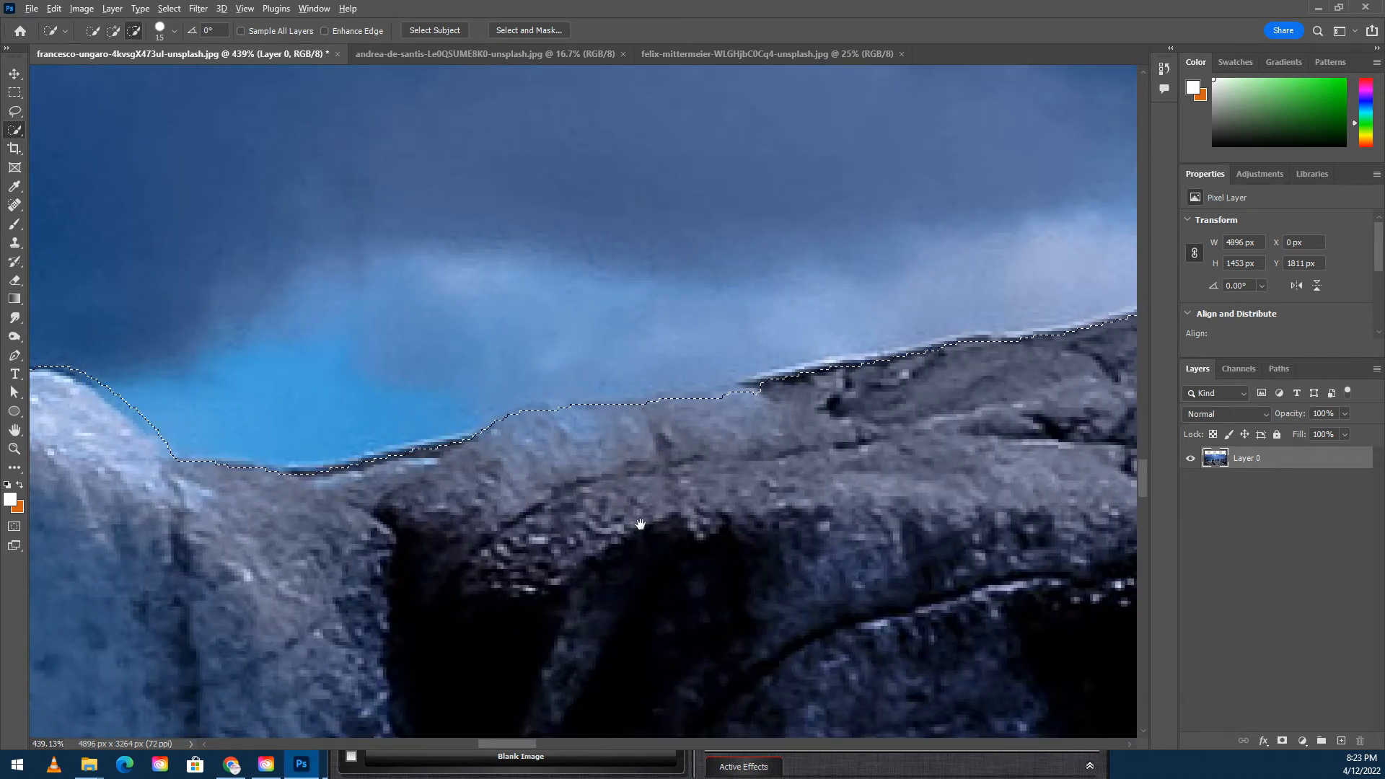
{"action": "scroll", "coordinate": [370, 390], "scroll_direction": "down", "scroll_amount": 6}
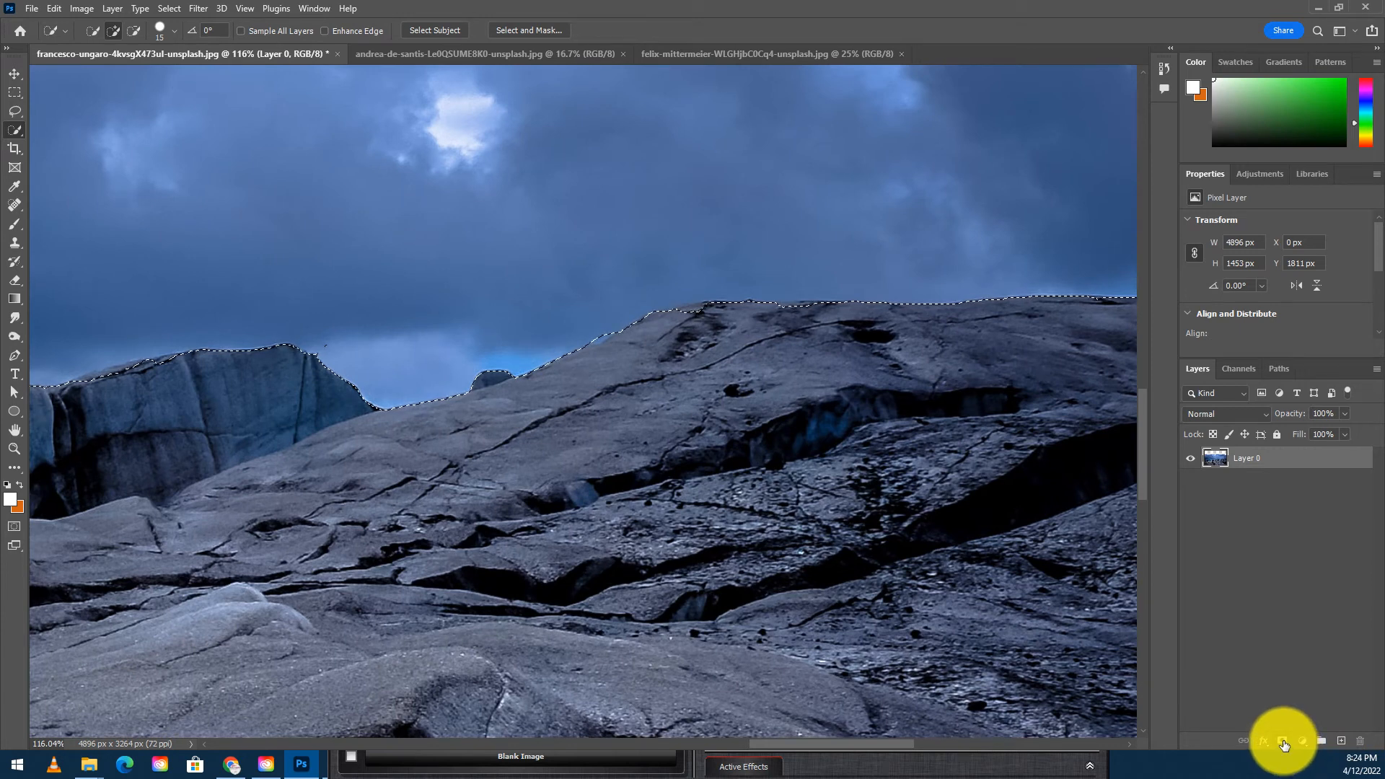
- Add a layer mask from the selection and set the mask feather to 3.2 px
{"action": "left_click", "coordinate": [1284, 744]}
{"action": "left_click_drag", "start_coordinate": [745, 501], "coordinate": [658, 513]}
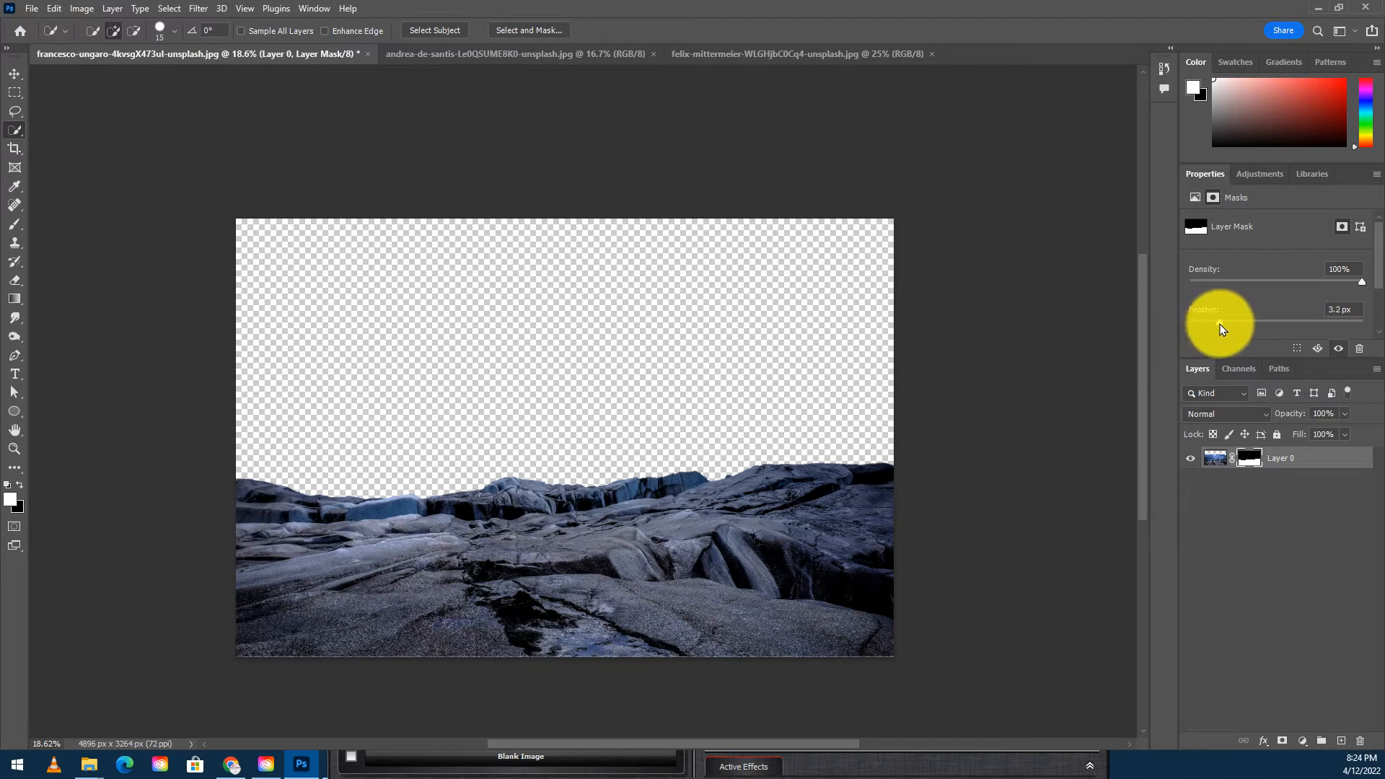
- Zoom out to view the masked rocks and glance at the city photo tab before returning
{"action": "key", "text": "ctrl+space"}
{"action": "left_click_drag", "start_coordinate": [693, 475], "coordinate": [595, 459]}
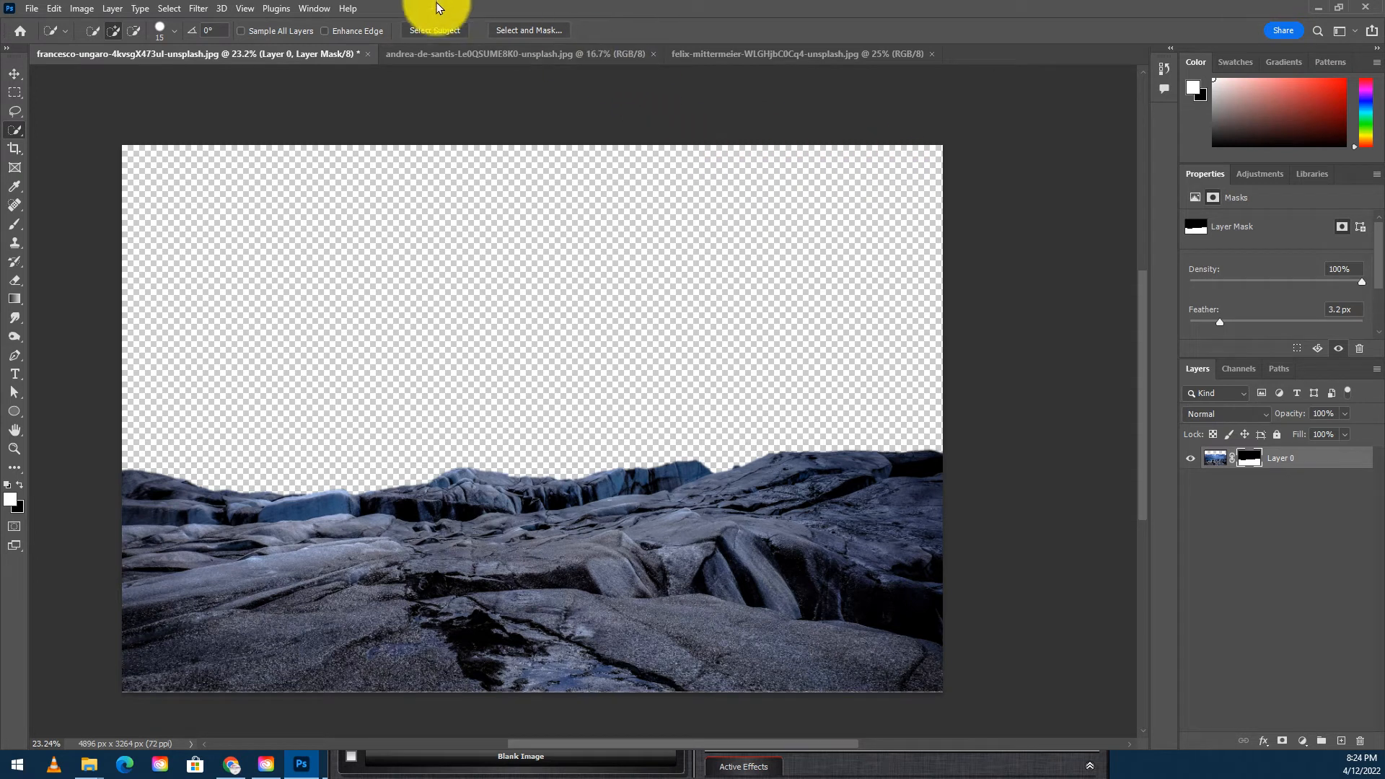
{"action": "left_click", "coordinate": [544, 57]}
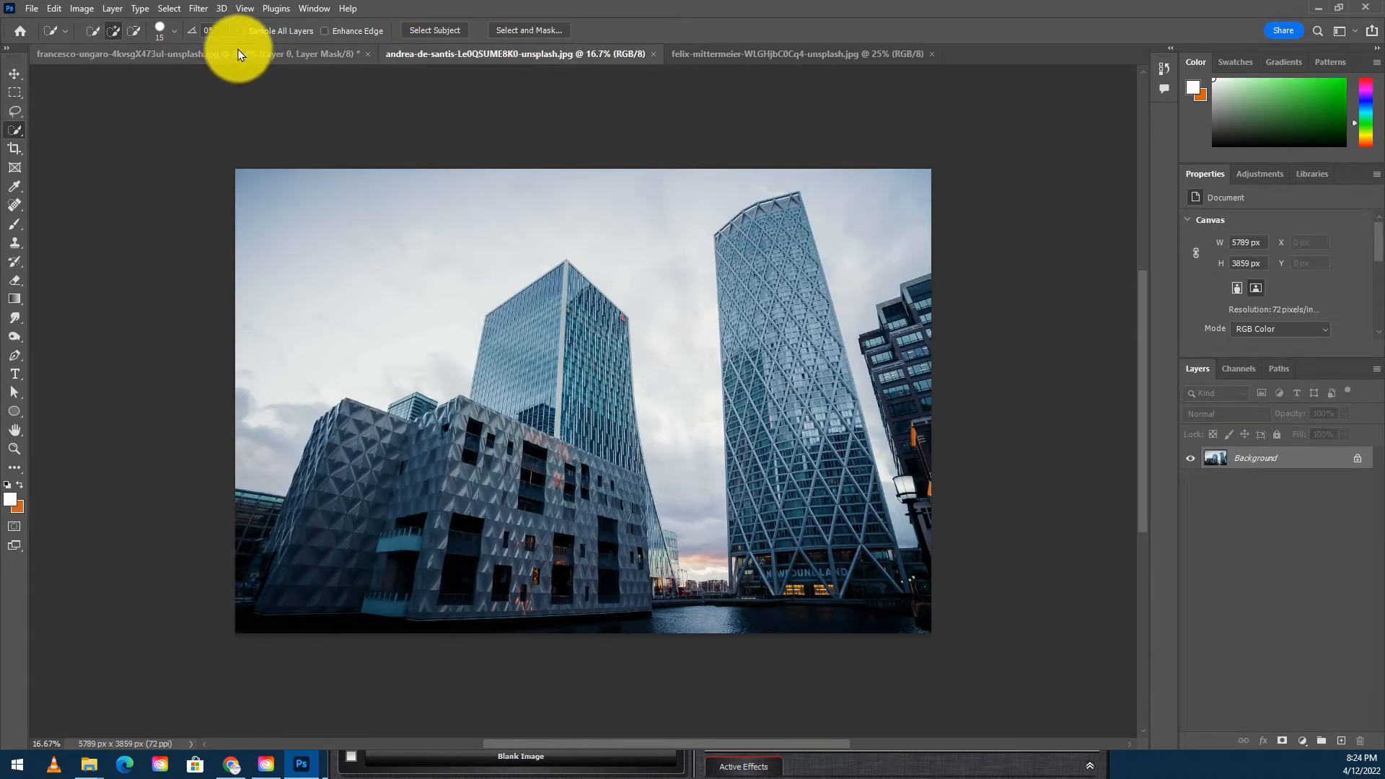
{"action": "left_click", "coordinate": [238, 53]}
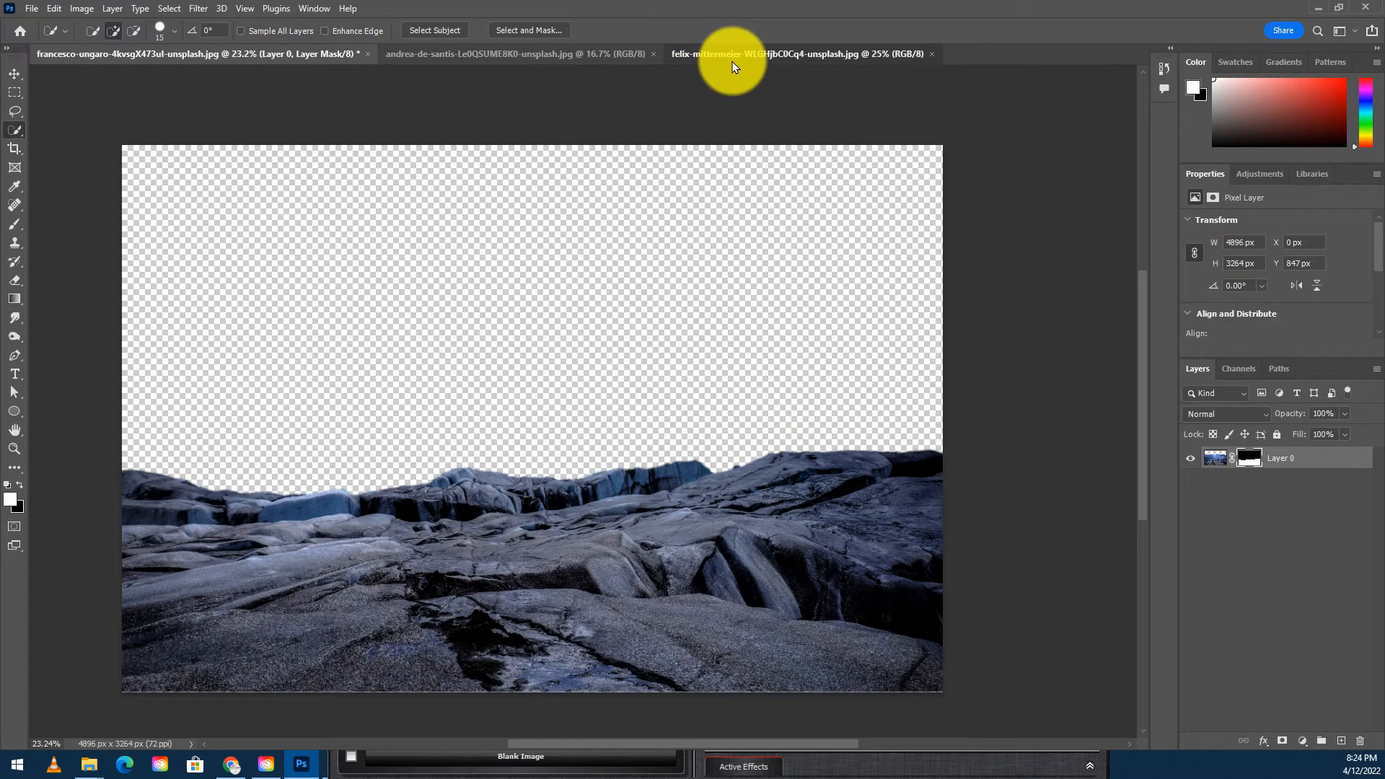
- Open the storm photo and drag it with the Move tool into the rock document
{"action": "left_click", "coordinate": [725, 55]}
{"action": "left_click", "coordinate": [14, 73]}
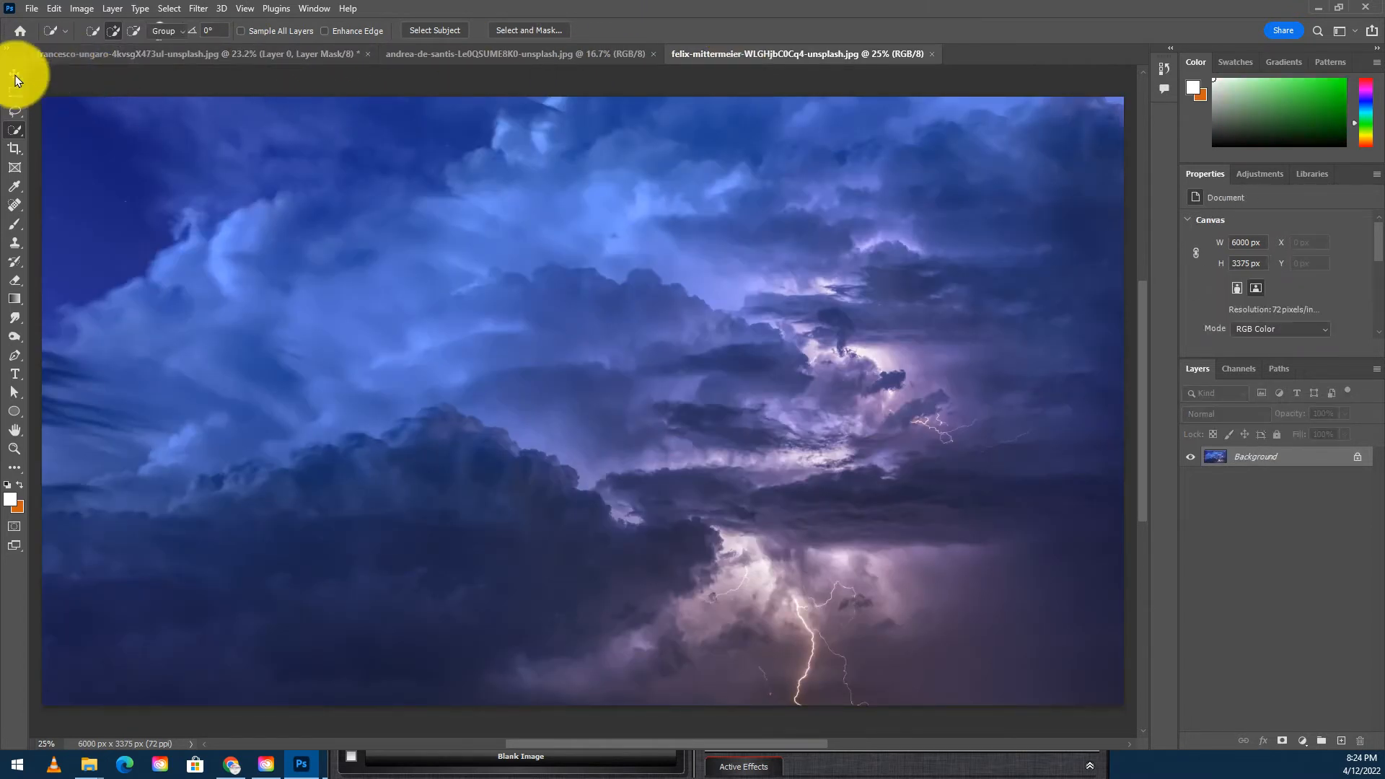
{"action": "left_click_drag", "start_coordinate": [658, 318], "coordinate": [554, 399]}
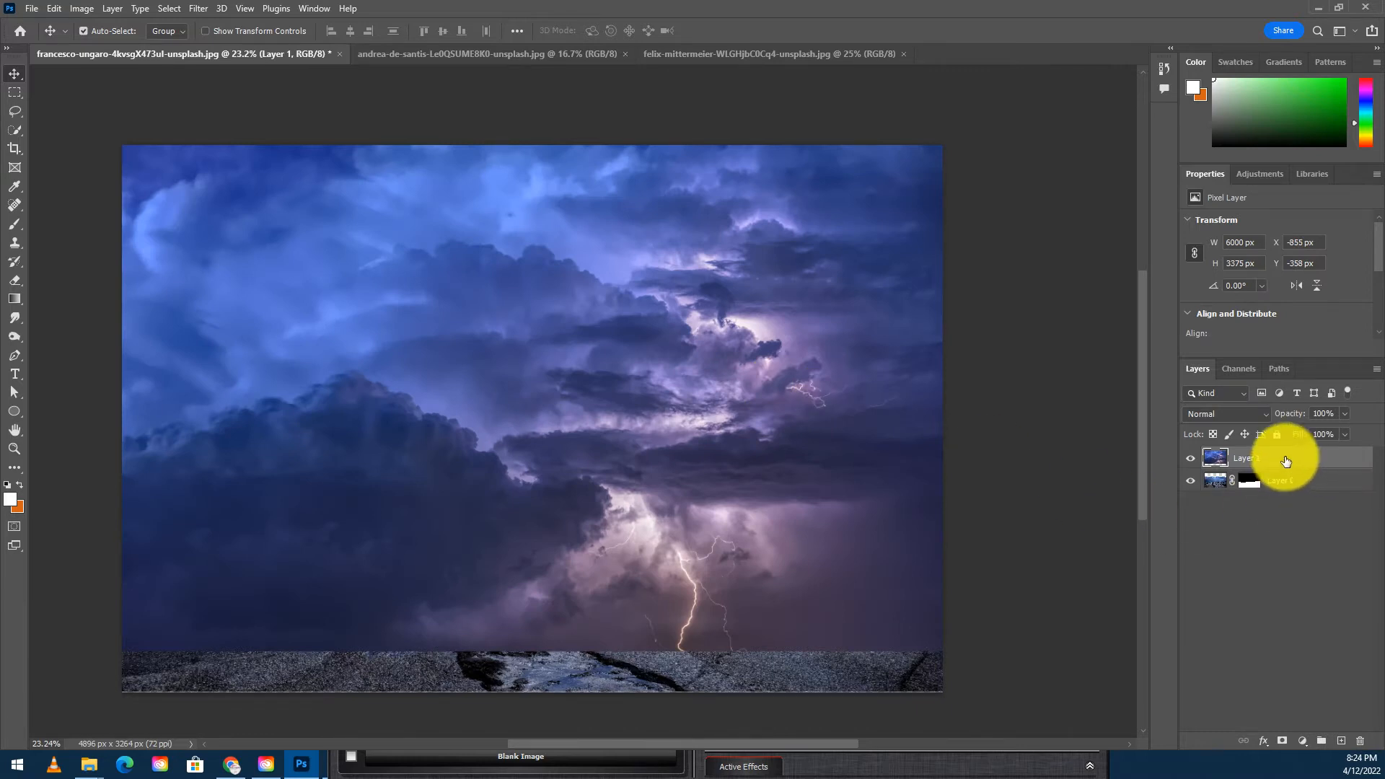
- Place the storm layer beneath the rock layer and shift the clouds upward behind the rocks
{"action": "left_click_drag", "start_coordinate": [1298, 460], "coordinate": [1303, 493]}
{"action": "left_click_drag", "start_coordinate": [788, 350], "coordinate": [769, 213]}
{"action": "right_click", "coordinate": [814, 312]}
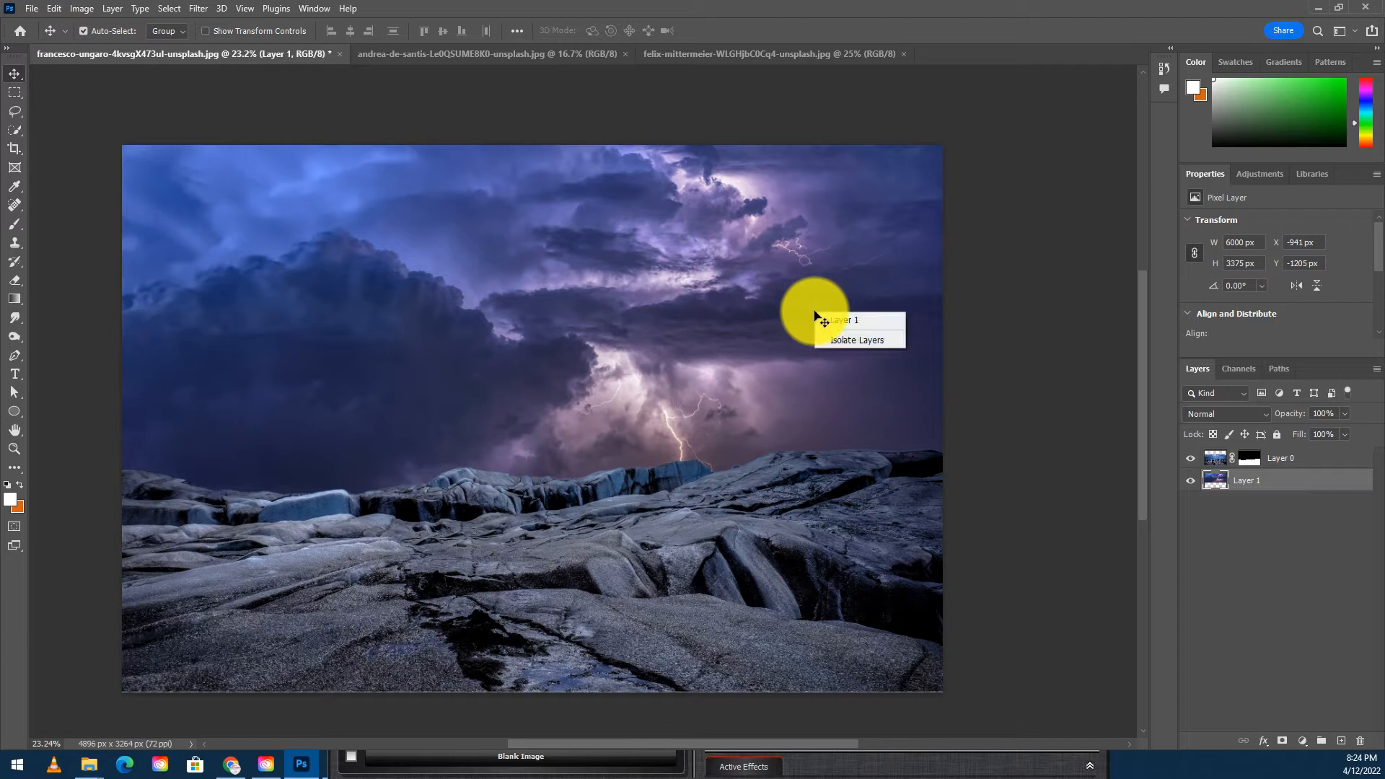
{"action": "left_click", "coordinate": [732, 347]}
{"action": "mouse_move", "coordinate": [789, 348]}
{"action": "left_mouse_down"}
{"action": "mouse_move", "coordinate": [744, 353]}
{"action": "mouse_move", "coordinate": [799, 352]}
{"action": "left_mouse_up"}
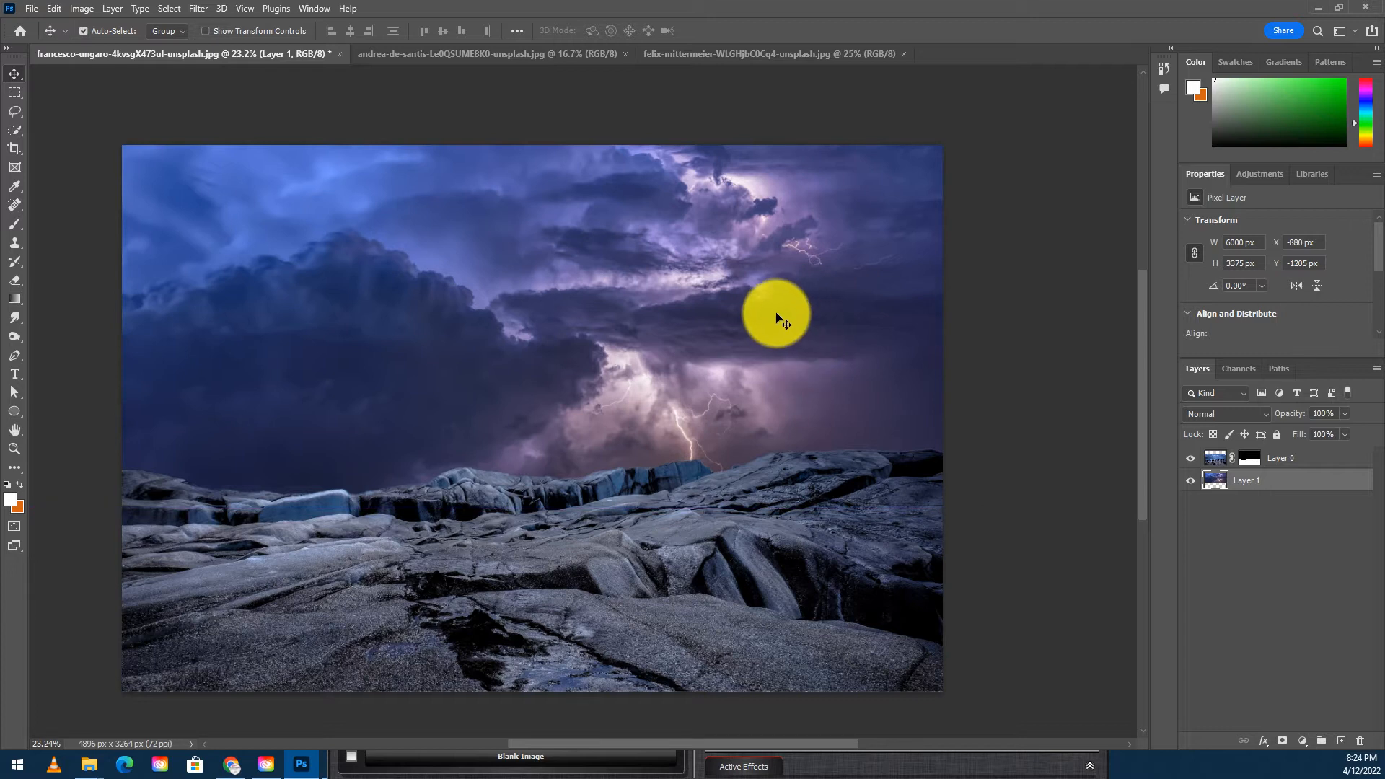
- Flip the storm sky layer horizontally with Free Transform, shift it slightly left, and commit
{"action": "key", "text": "ctrl+t"}
{"action": "right_click", "coordinate": [753, 329]}
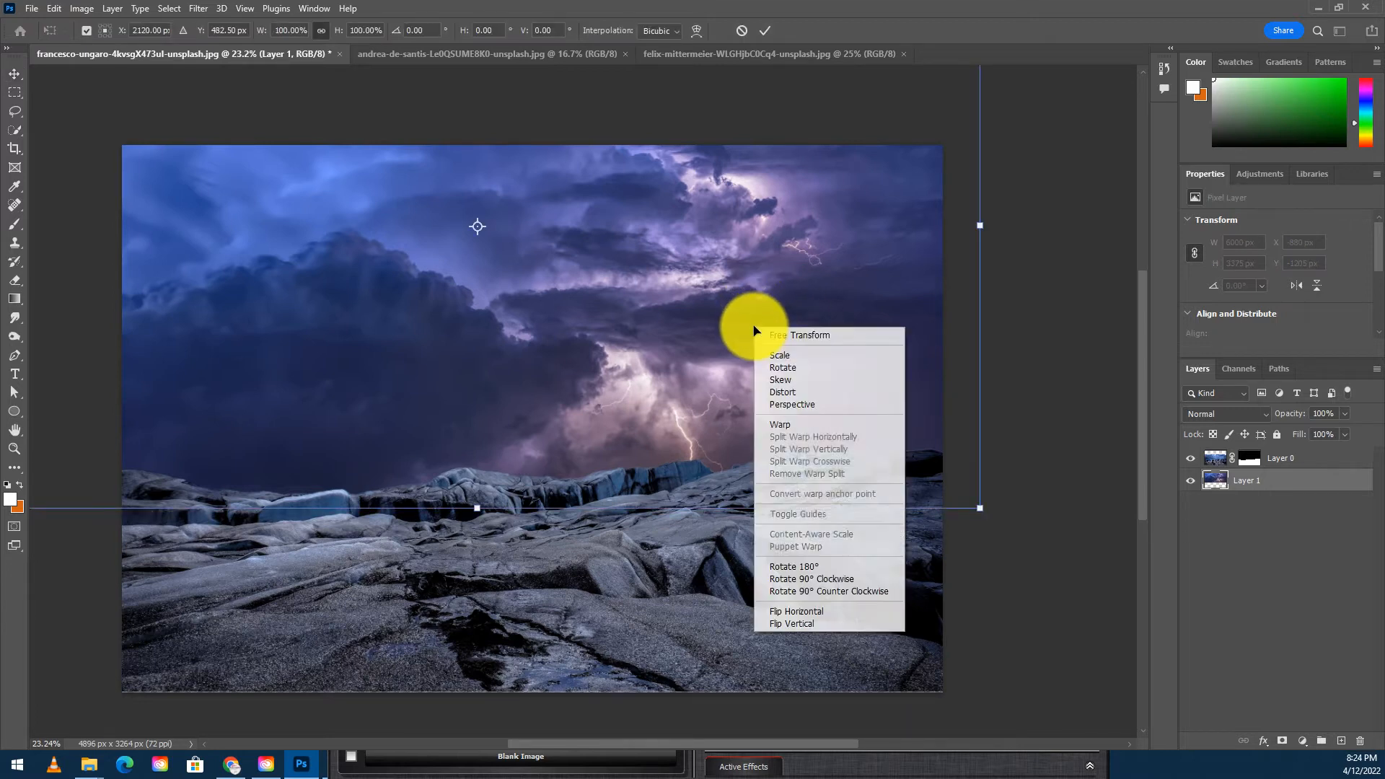
{"action": "left_click", "coordinate": [816, 613]}
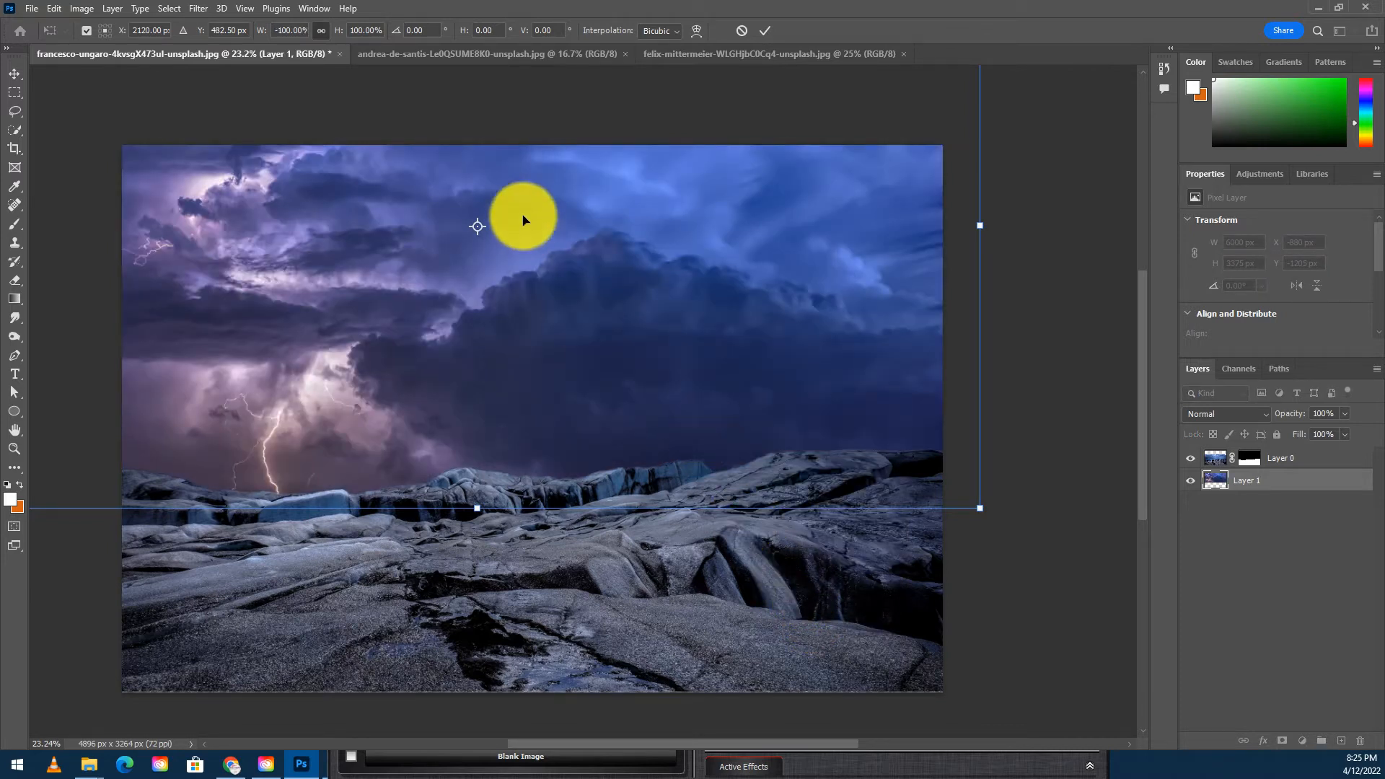
{"action": "left_click_drag", "start_coordinate": [627, 291], "coordinate": [596, 291]}
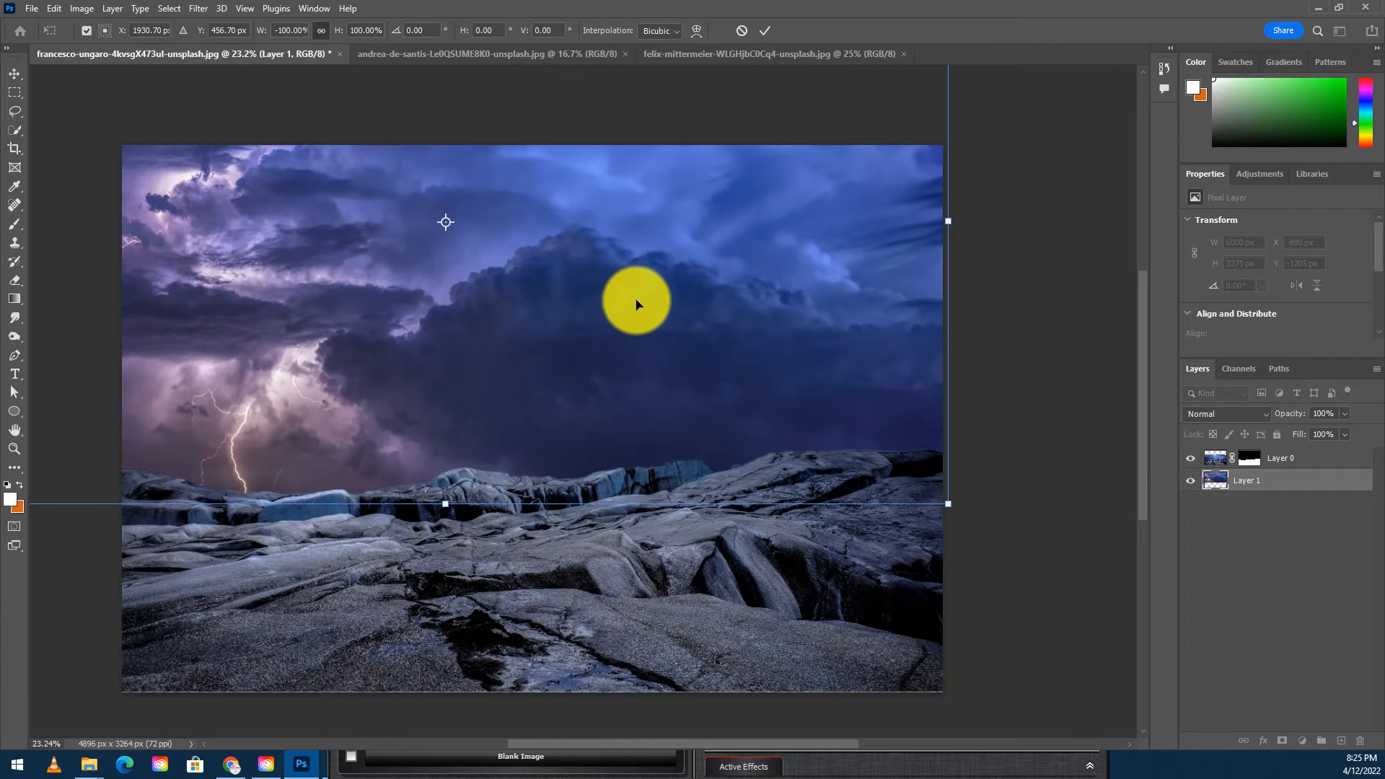
{"action": "key", "text": "Return"}
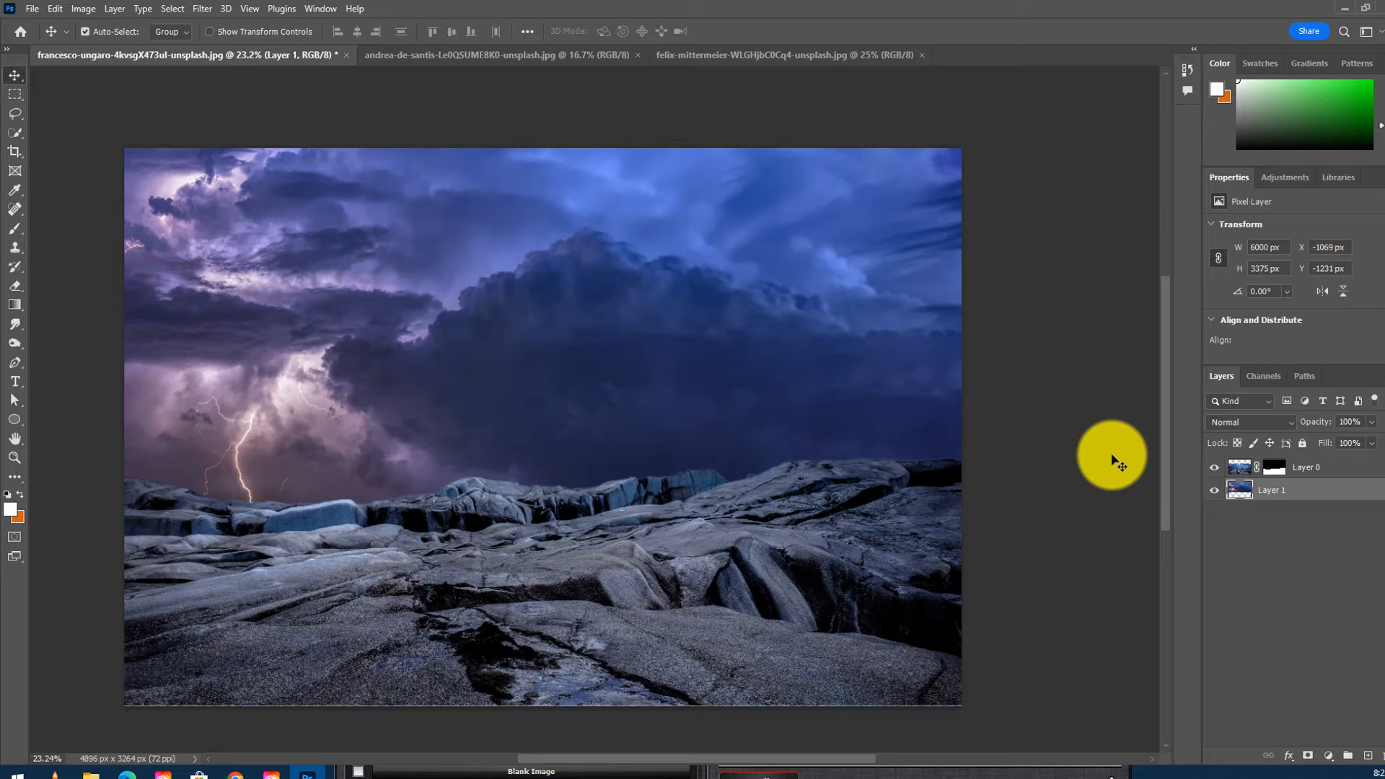
- Add a Color Lookup adjustment layer above the rock layer using the Moonlight.3DL LUT
{"action": "left_click", "coordinate": [1298, 469]}
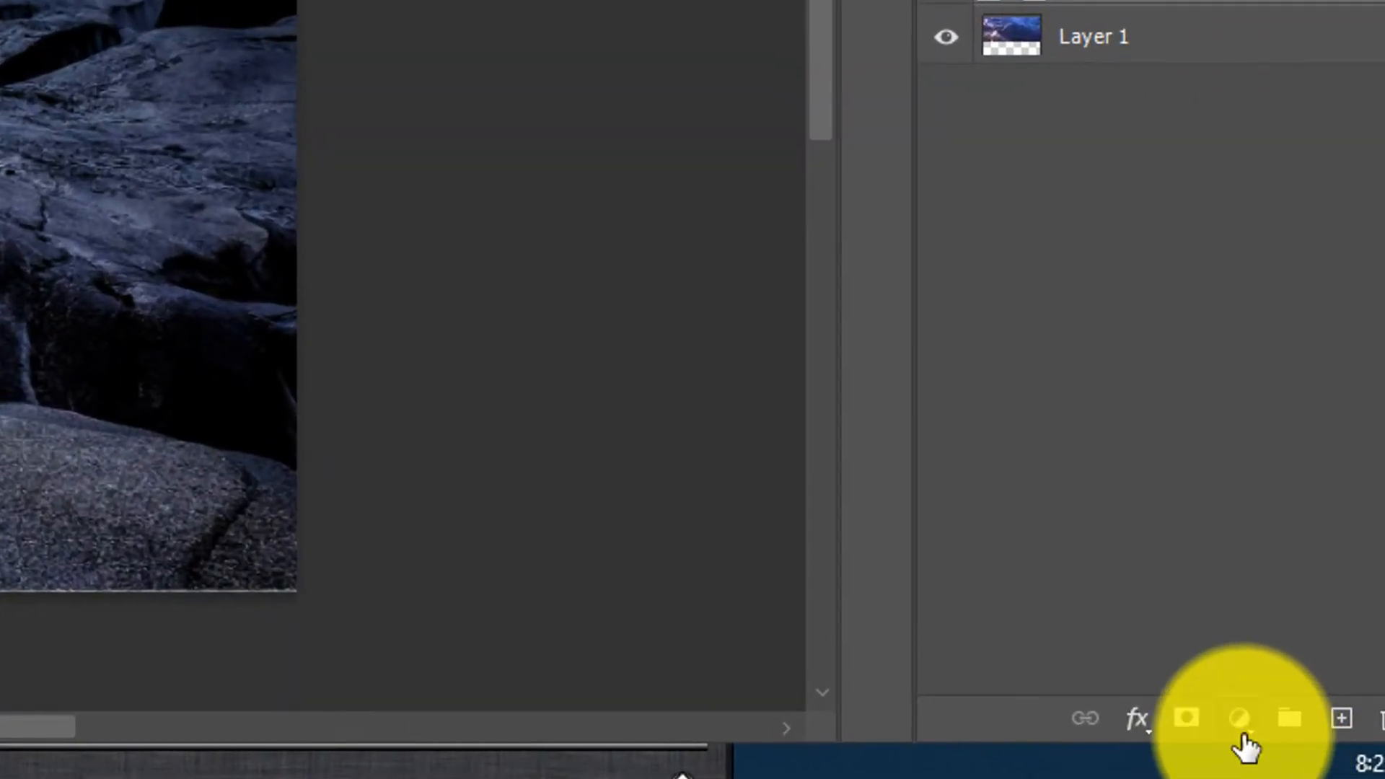
{"action": "left_click", "coordinate": [1328, 756]}
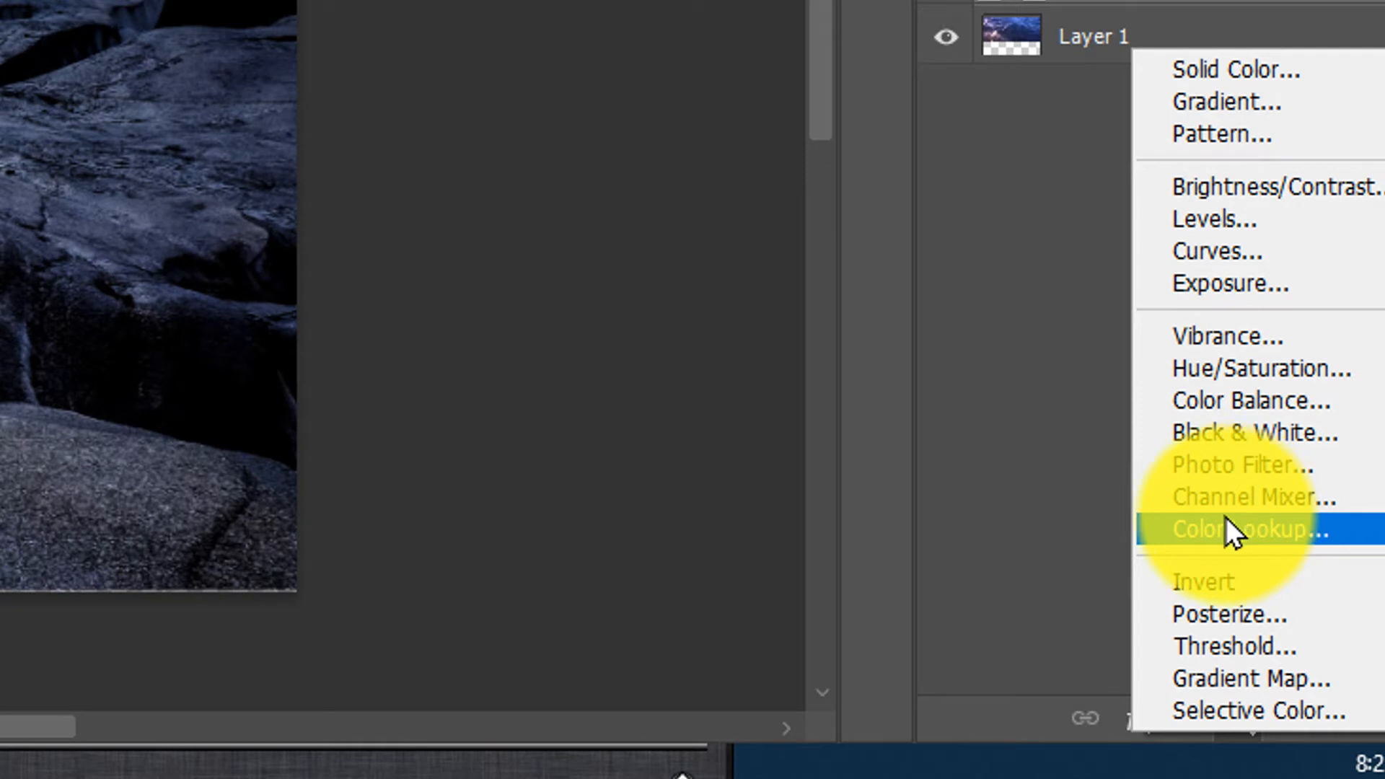
{"action": "left_click", "coordinate": [1212, 532]}
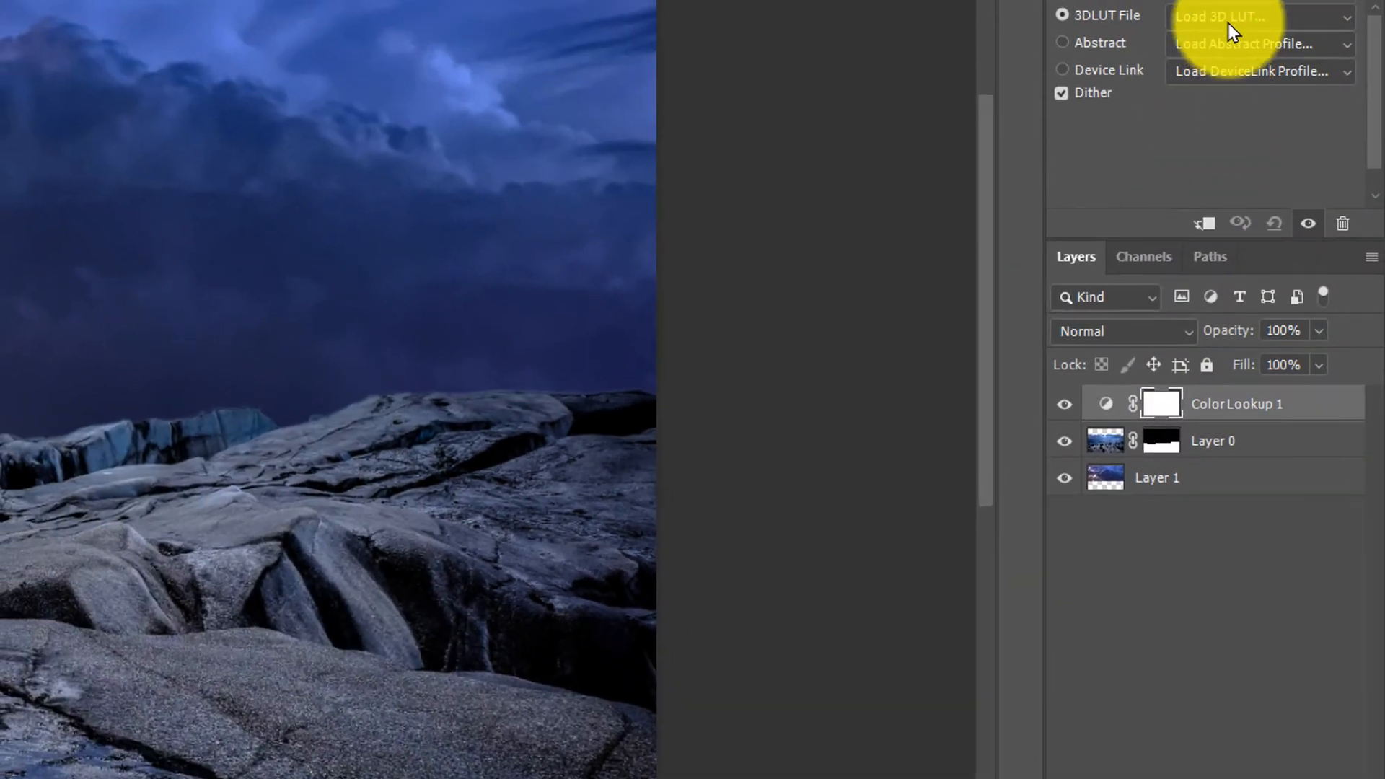
{"action": "left_click", "coordinate": [1229, 29]}
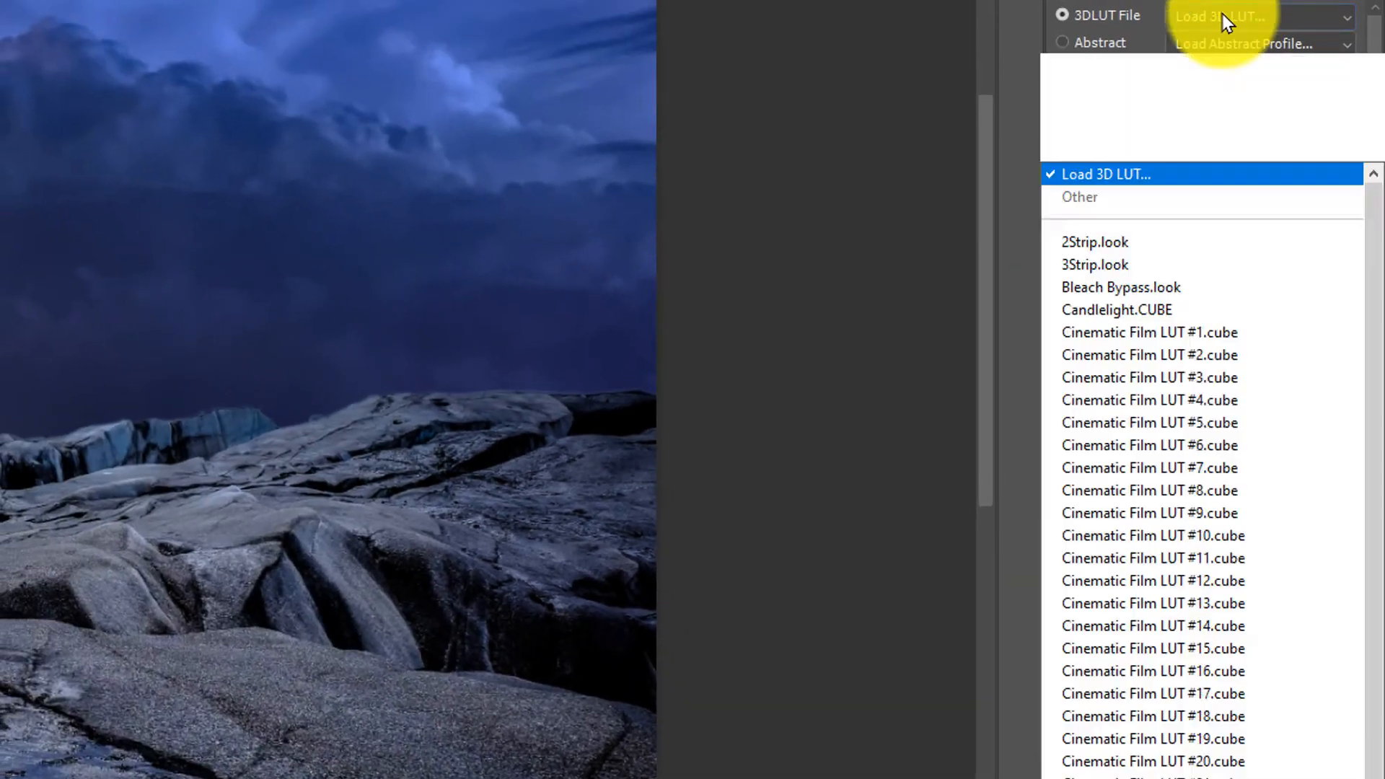
{"action": "scroll", "coordinate": [1229, 29], "scroll_direction": "down", "scroll_amount": 7}
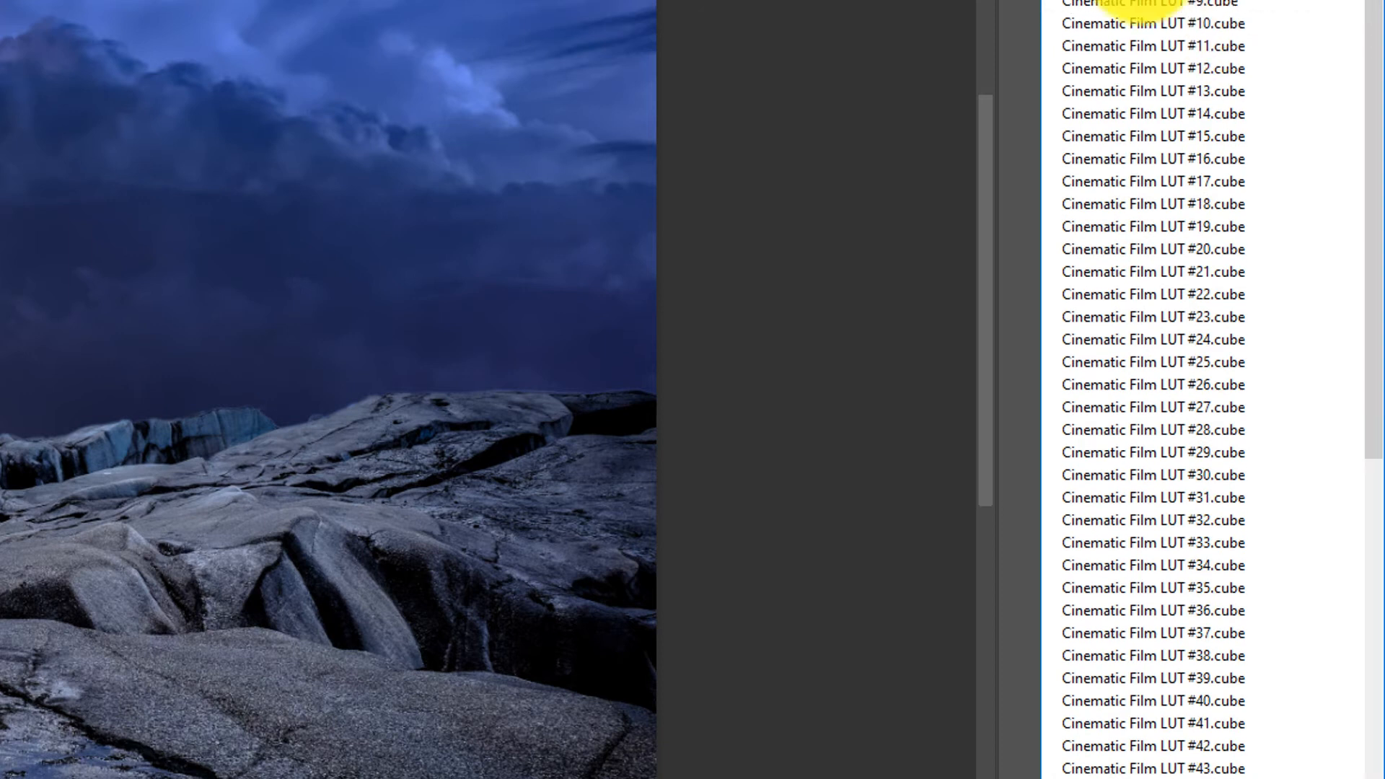
{"action": "scroll", "coordinate": [1144, 140], "scroll_direction": "down", "scroll_amount": 9}
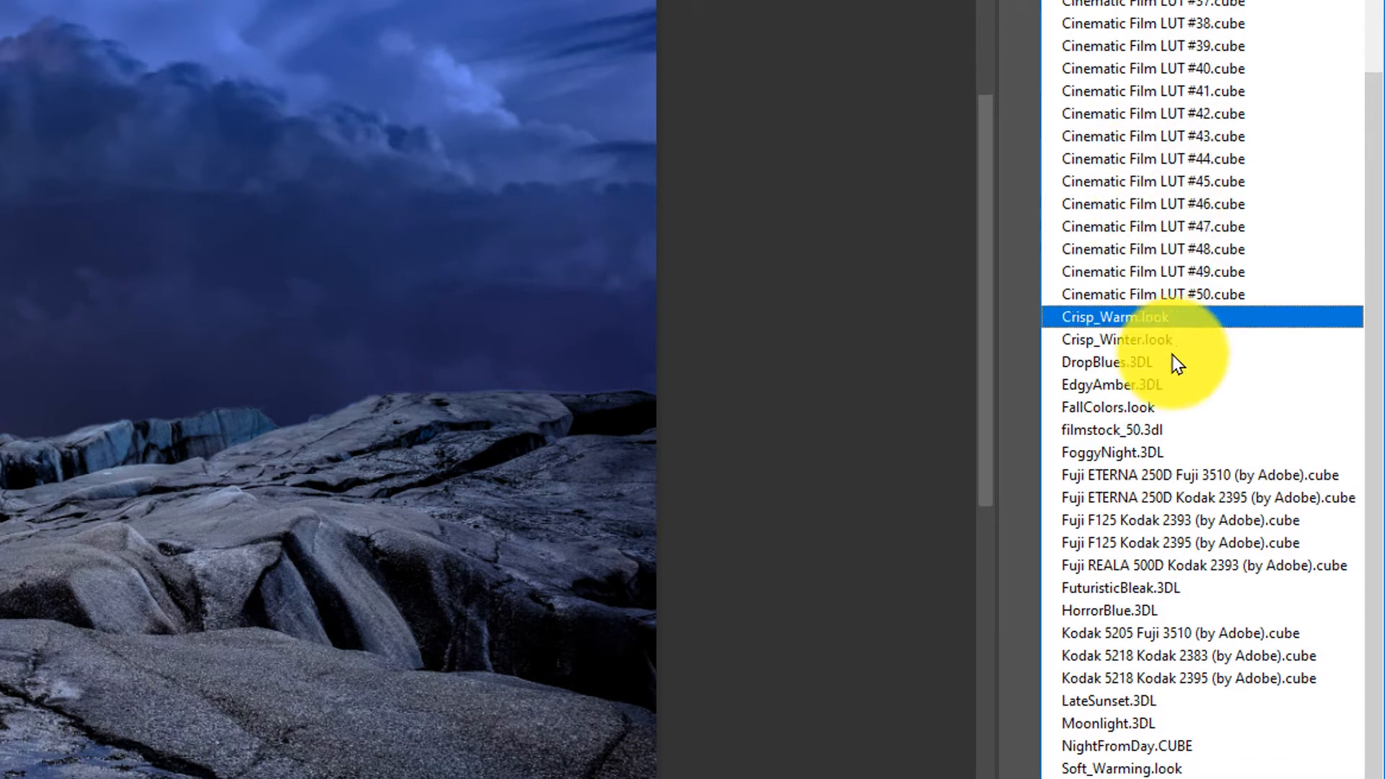
{"action": "left_click", "coordinate": [1129, 725]}
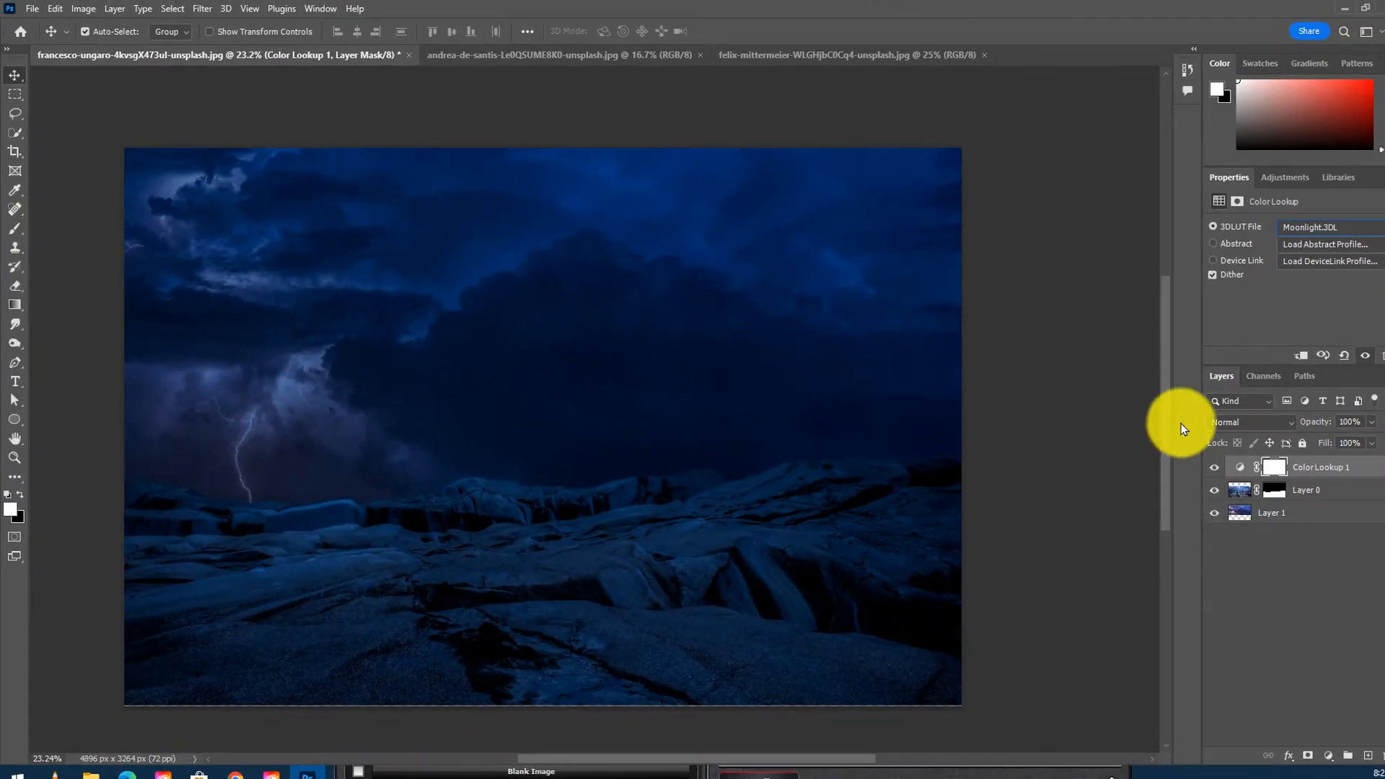
- Clip the Color Lookup adjustment to the rock layer
{"action": "left_click", "coordinate": [1271, 469]}
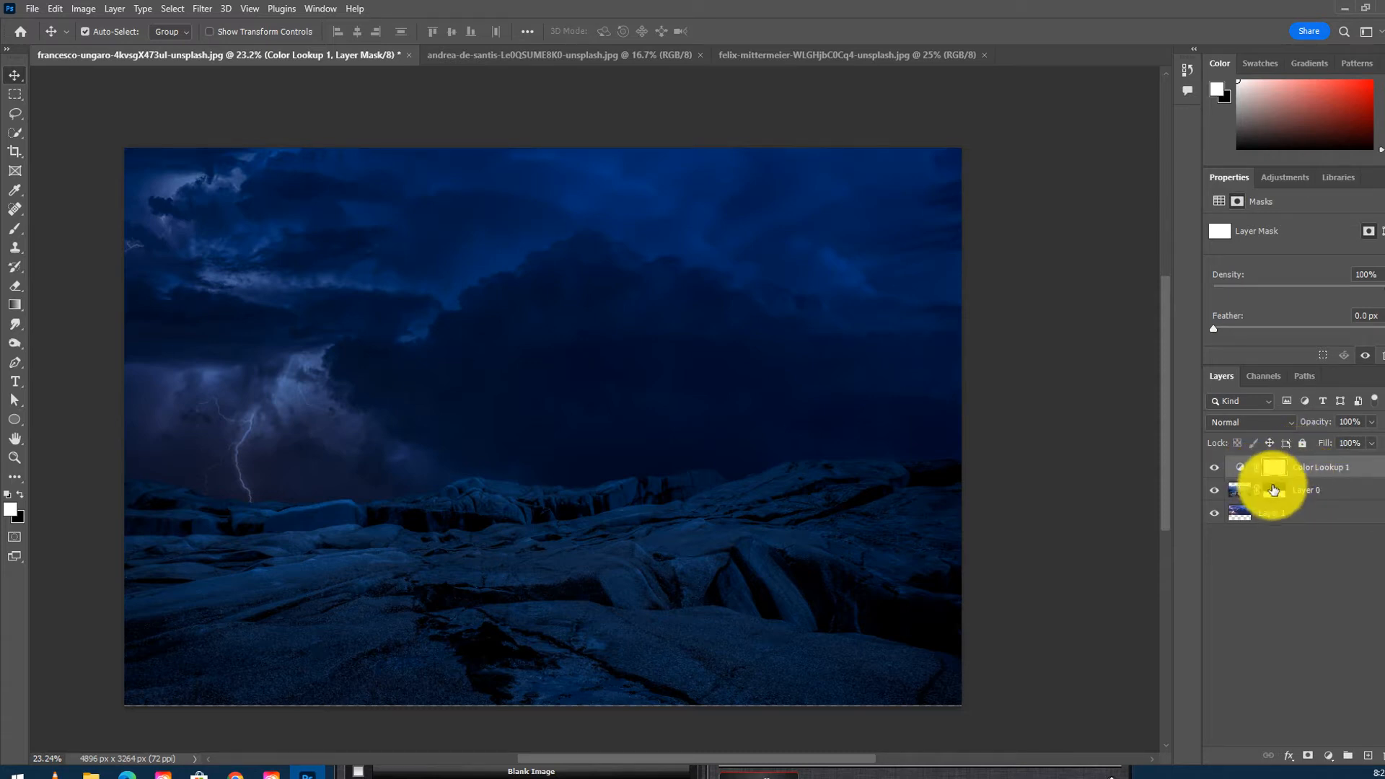
{"action": "left_click", "coordinate": [1295, 470]}
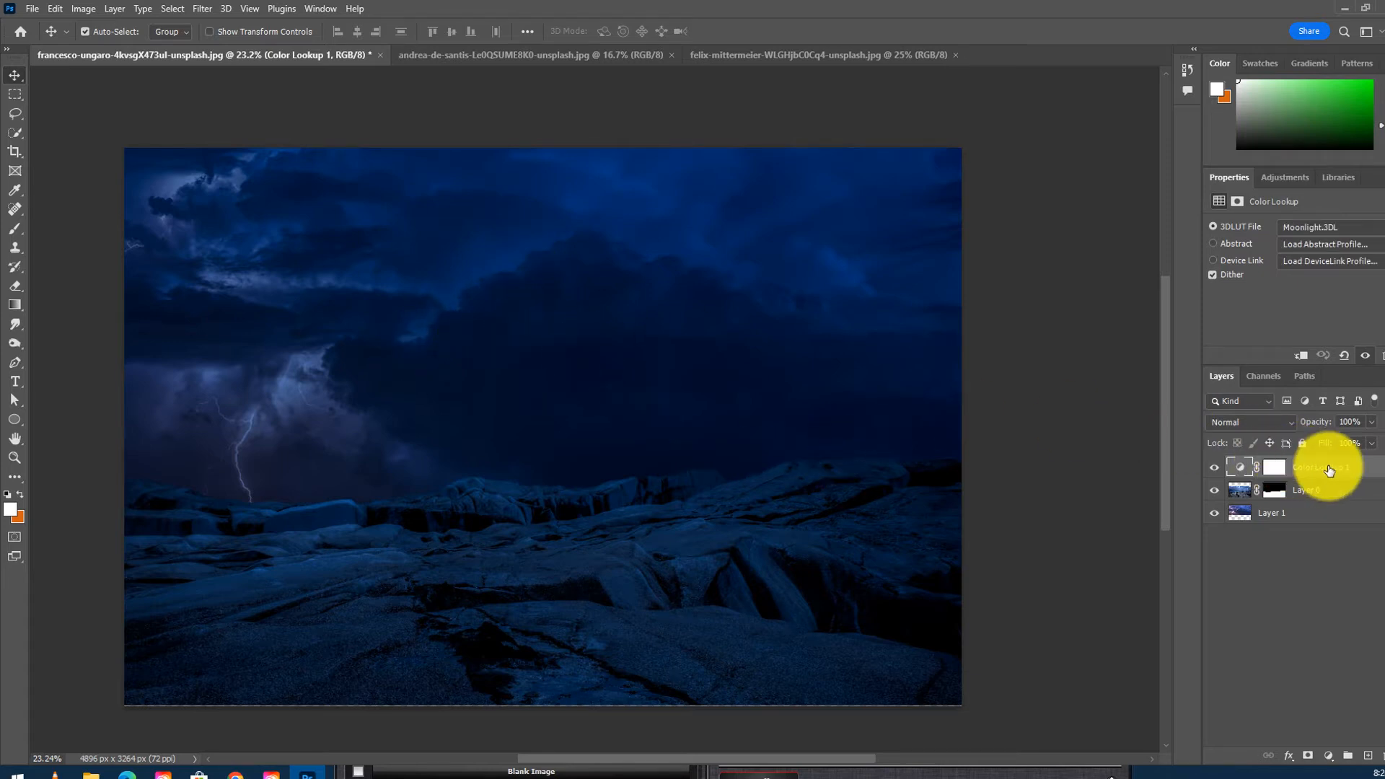
{"action": "left_click", "coordinate": [1302, 358]}
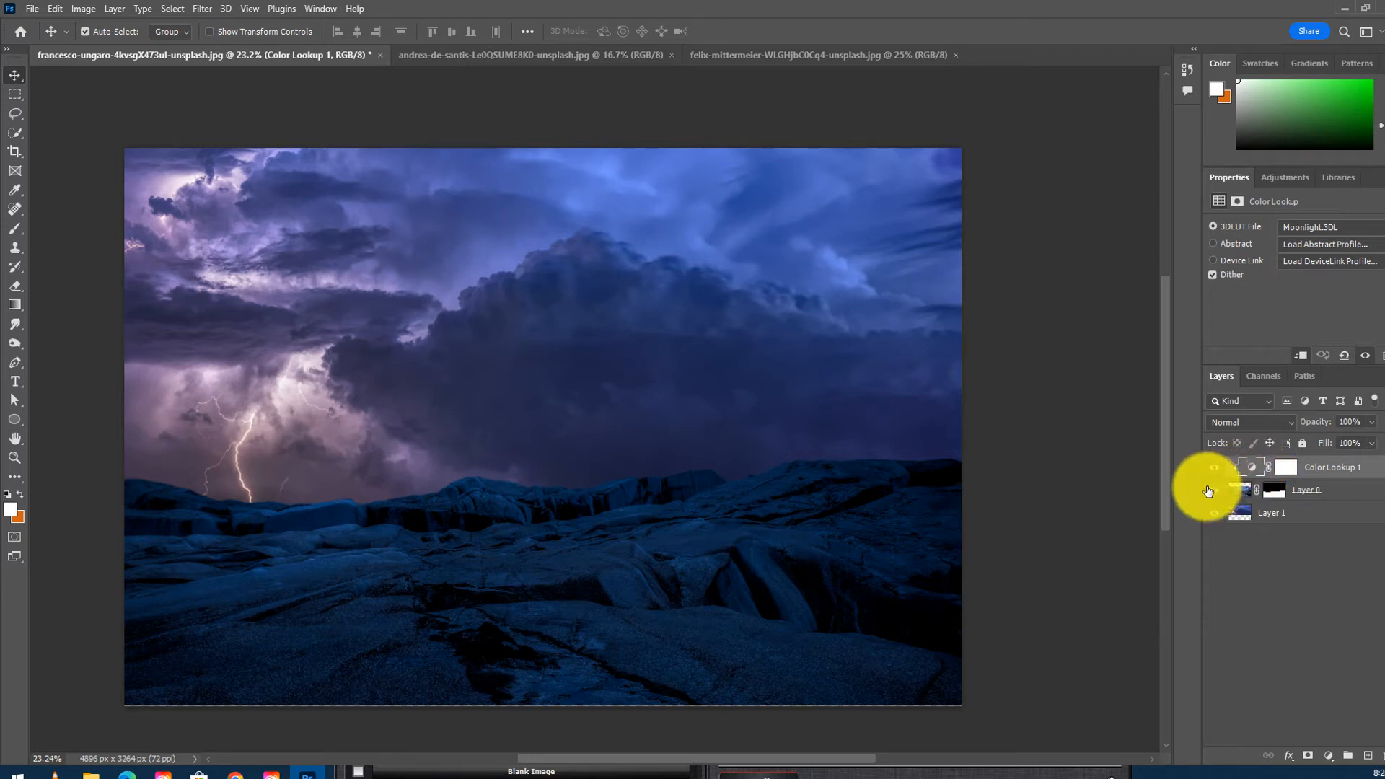
- Rename the masked rock layer as rock
{"action": "left_click", "coordinate": [1315, 492]}
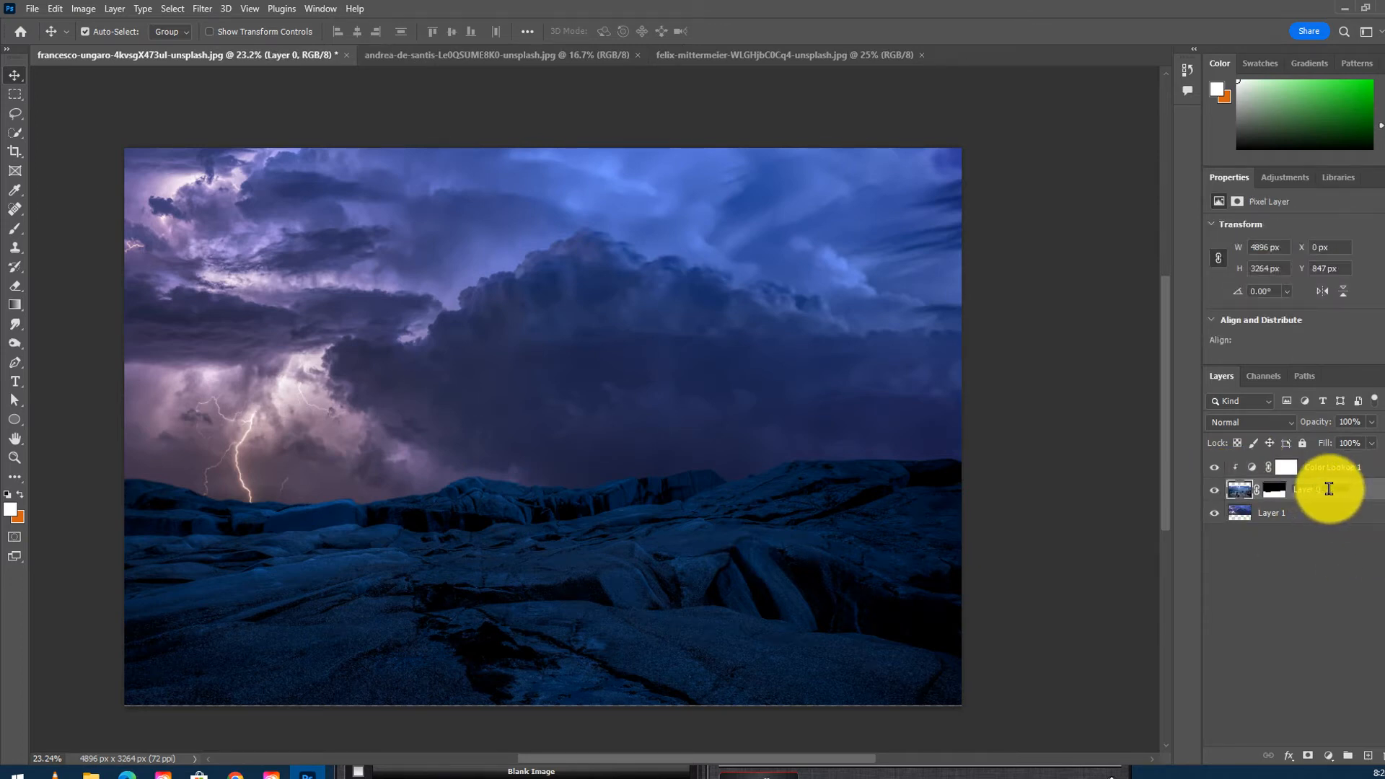
{"action": "type", "text": "roc"}
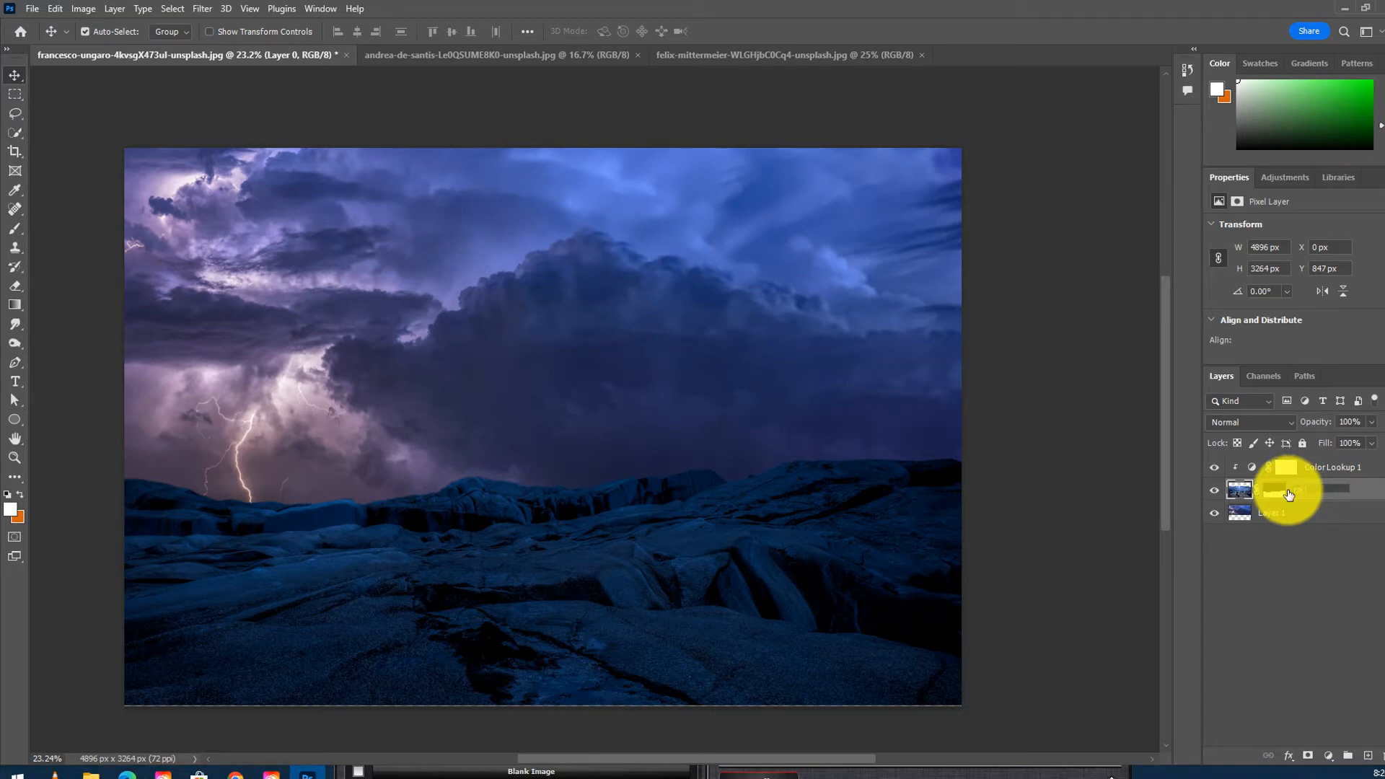
{"action": "type", "text": "k"}
{"action": "key", "text": "Return"}
{"action": "key", "text": "s"}
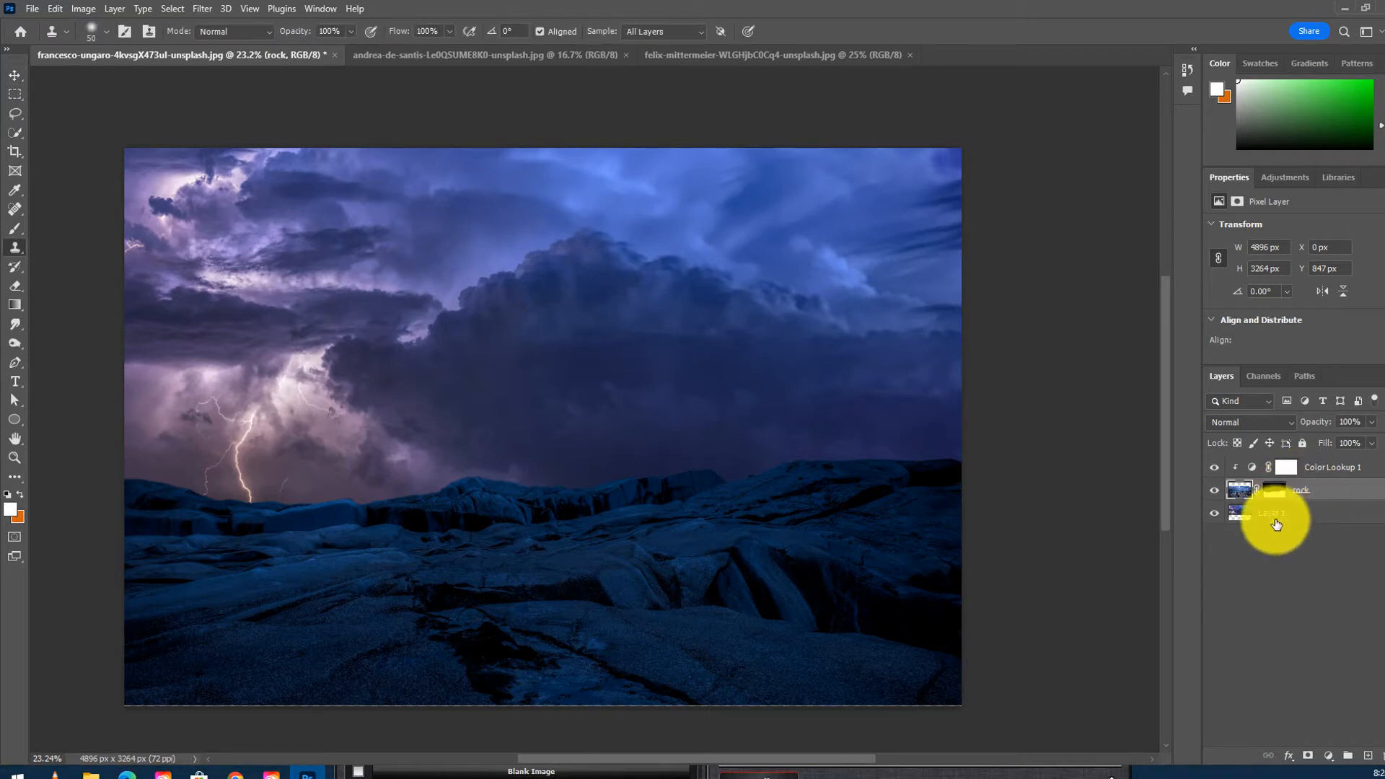
- Rename the storm layer as sky
{"action": "left_click", "coordinate": [1275, 519]}
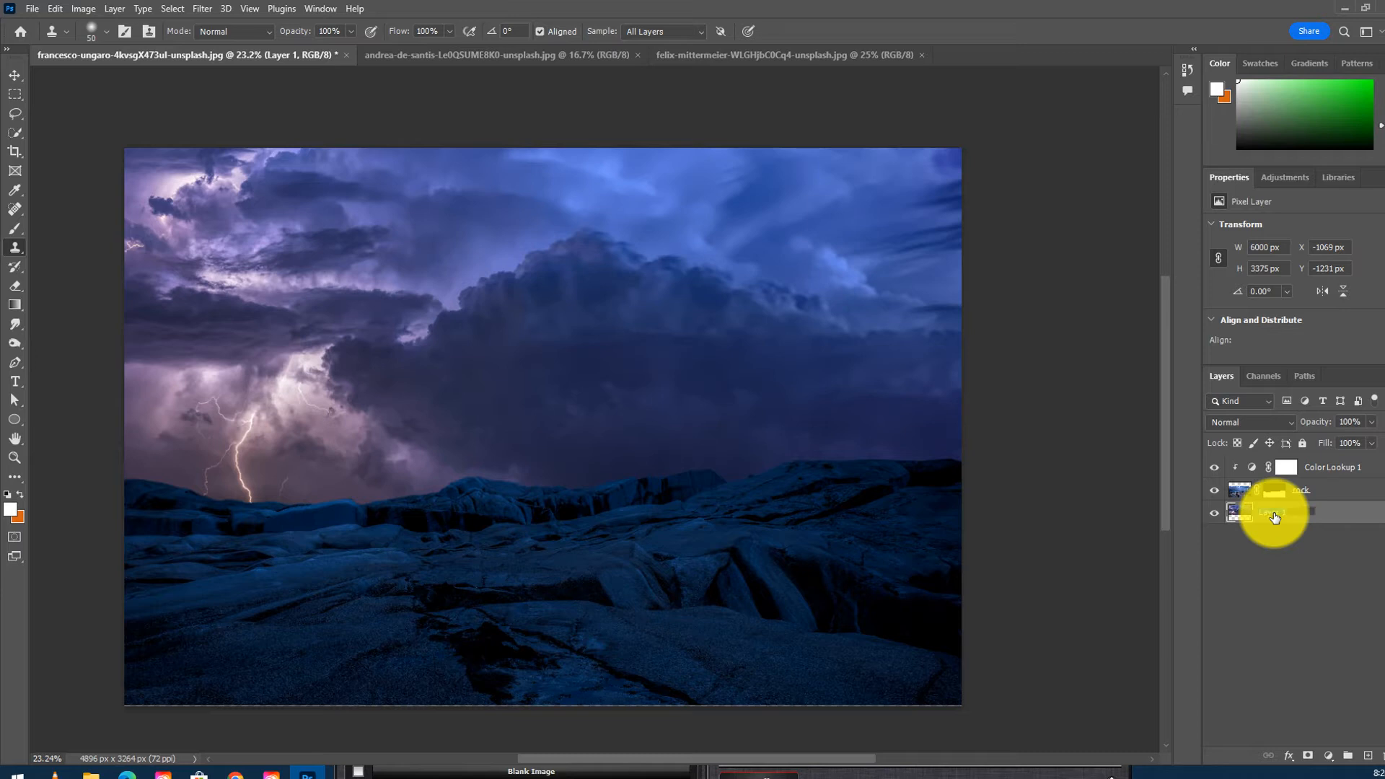
{"action": "type", "text": "sky"}
{"action": "key", "text": "Return"}
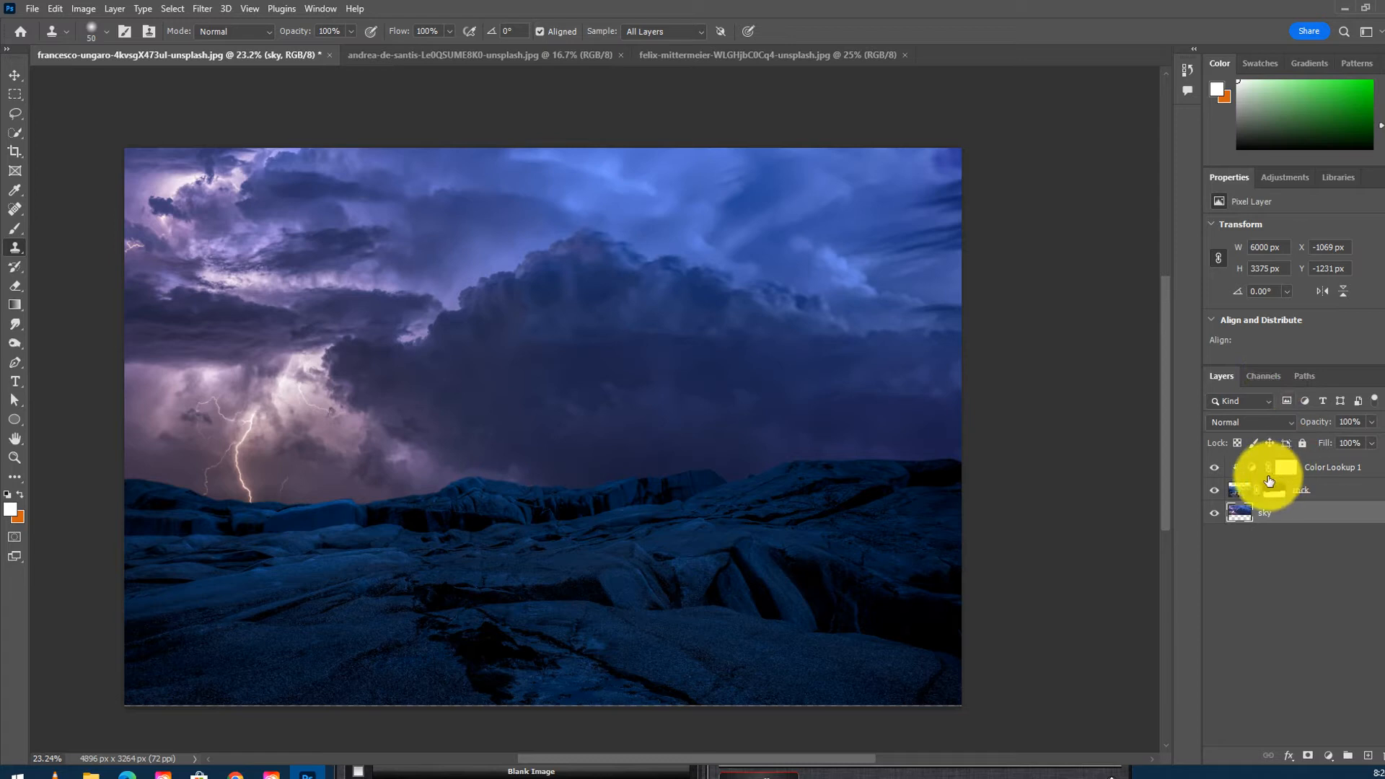
- Release the Color Lookup clipping so the adjustment applies to all layers
{"action": "left_click", "coordinate": [1314, 470]}
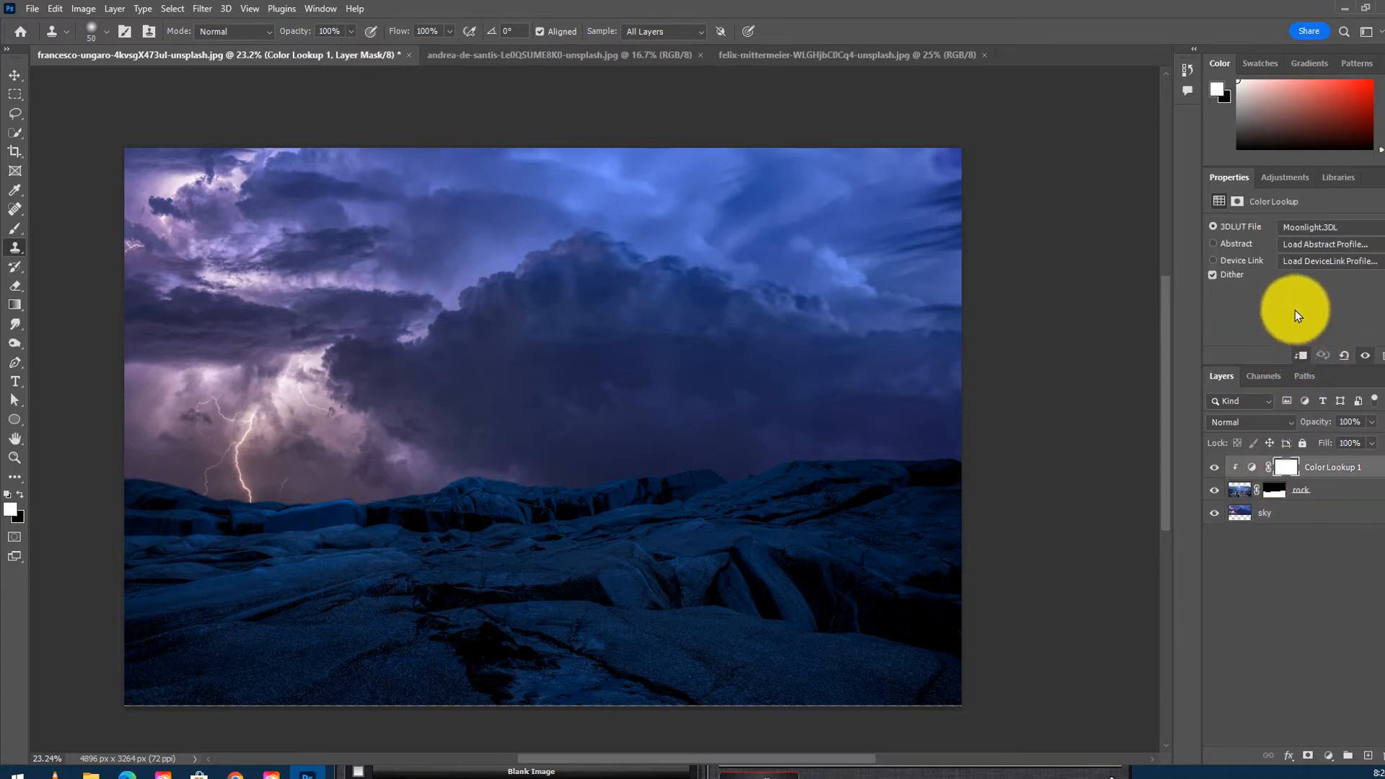
{"action": "left_click", "coordinate": [1301, 356]}
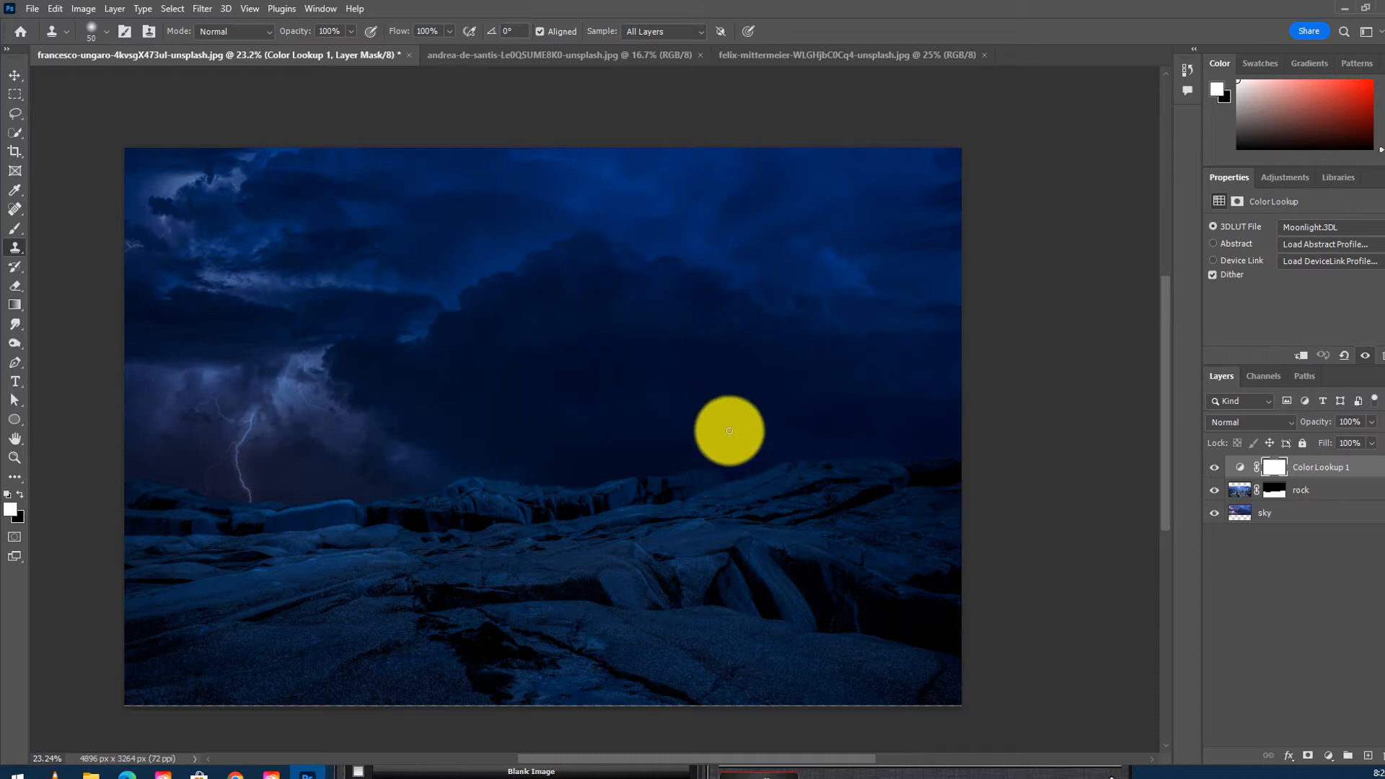
- In the city skyscraper photo, start a Pen tool path at the base of the right tower and trace up its left edge
{"action": "left_click", "coordinate": [487, 55]}
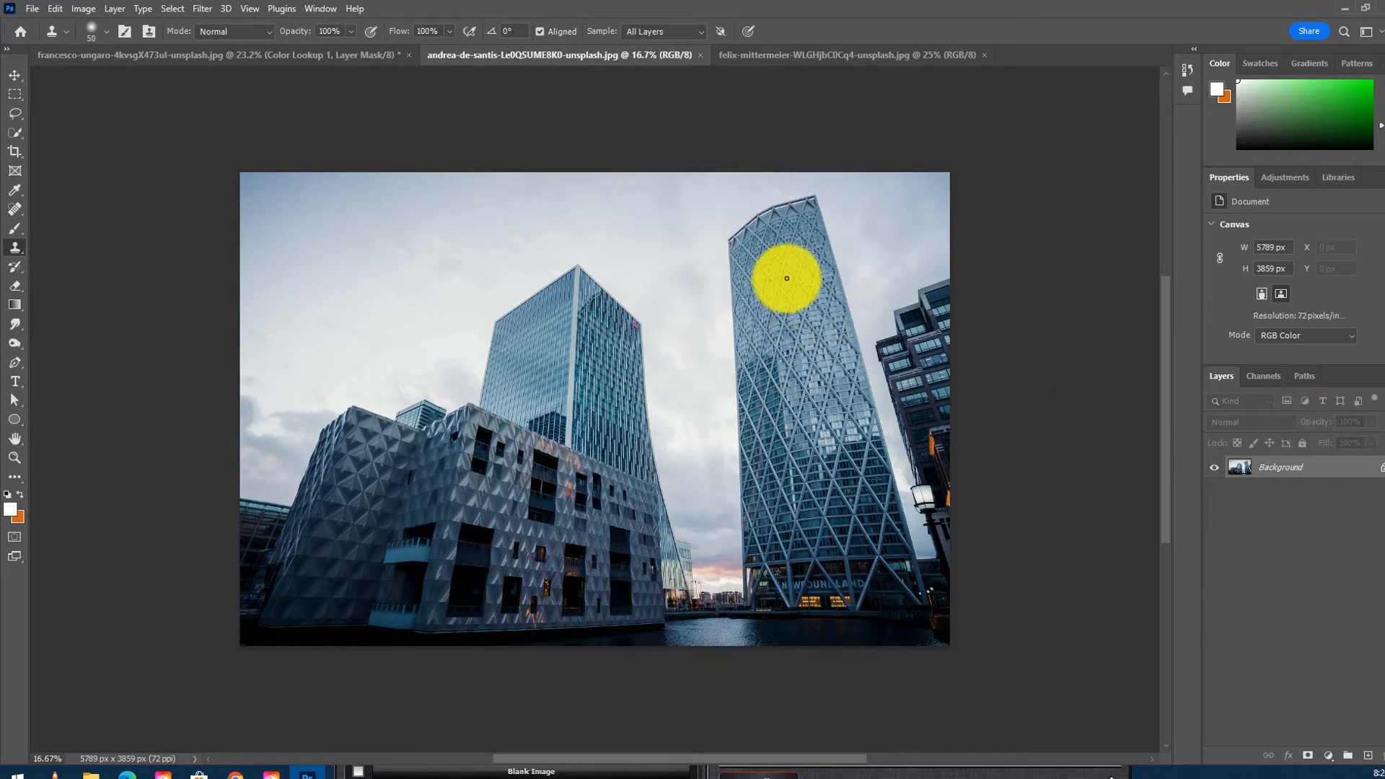
{"action": "left_click", "coordinate": [13, 111]}
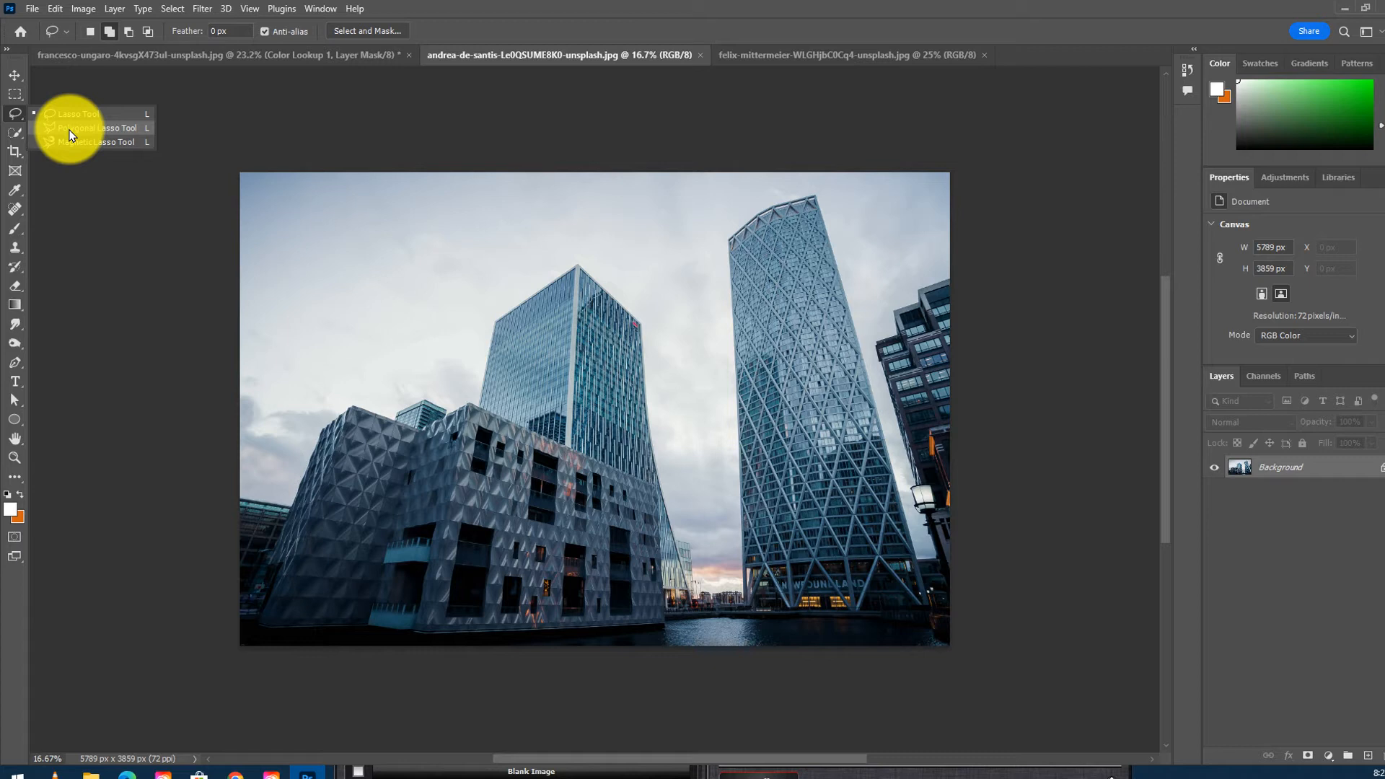
{"action": "left_click", "coordinate": [70, 134]}
{"action": "left_click", "coordinate": [15, 113]}
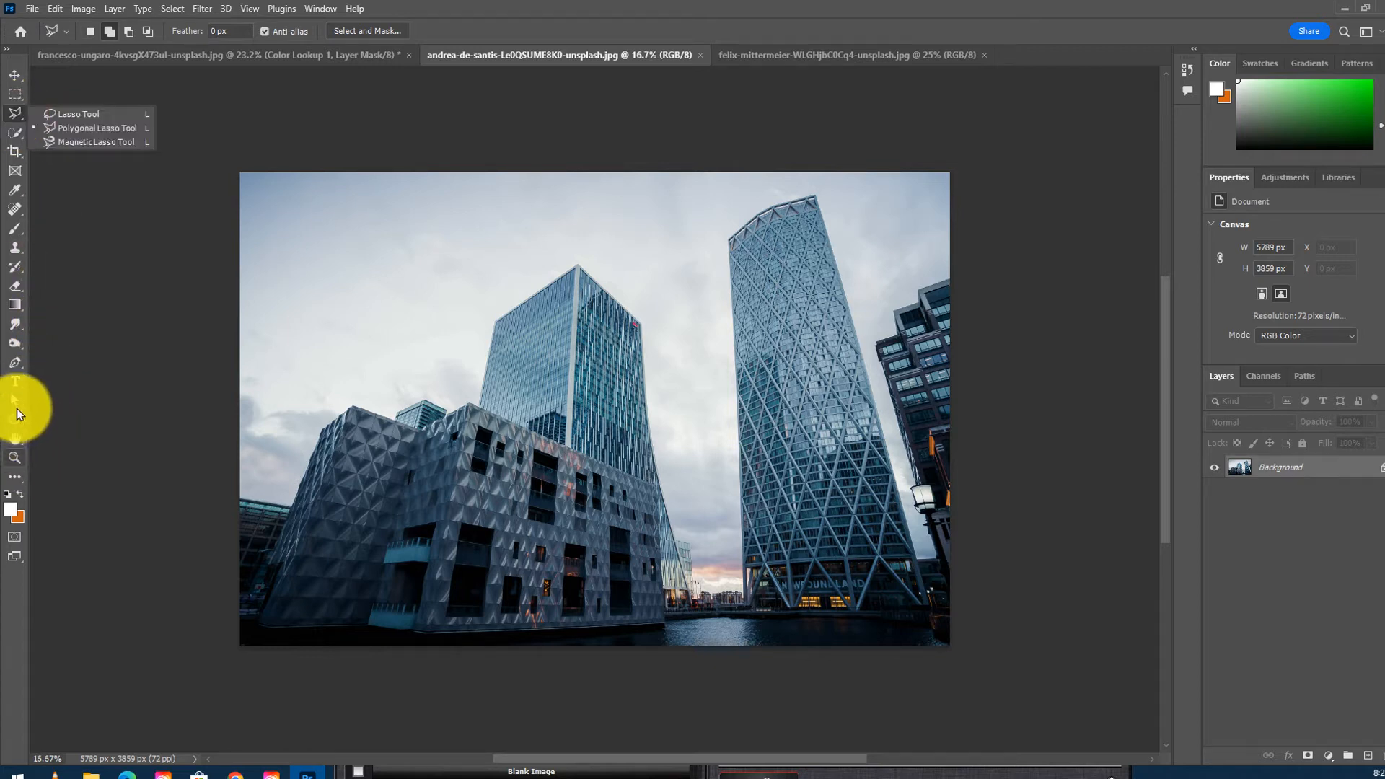
{"action": "left_click", "coordinate": [13, 364]}
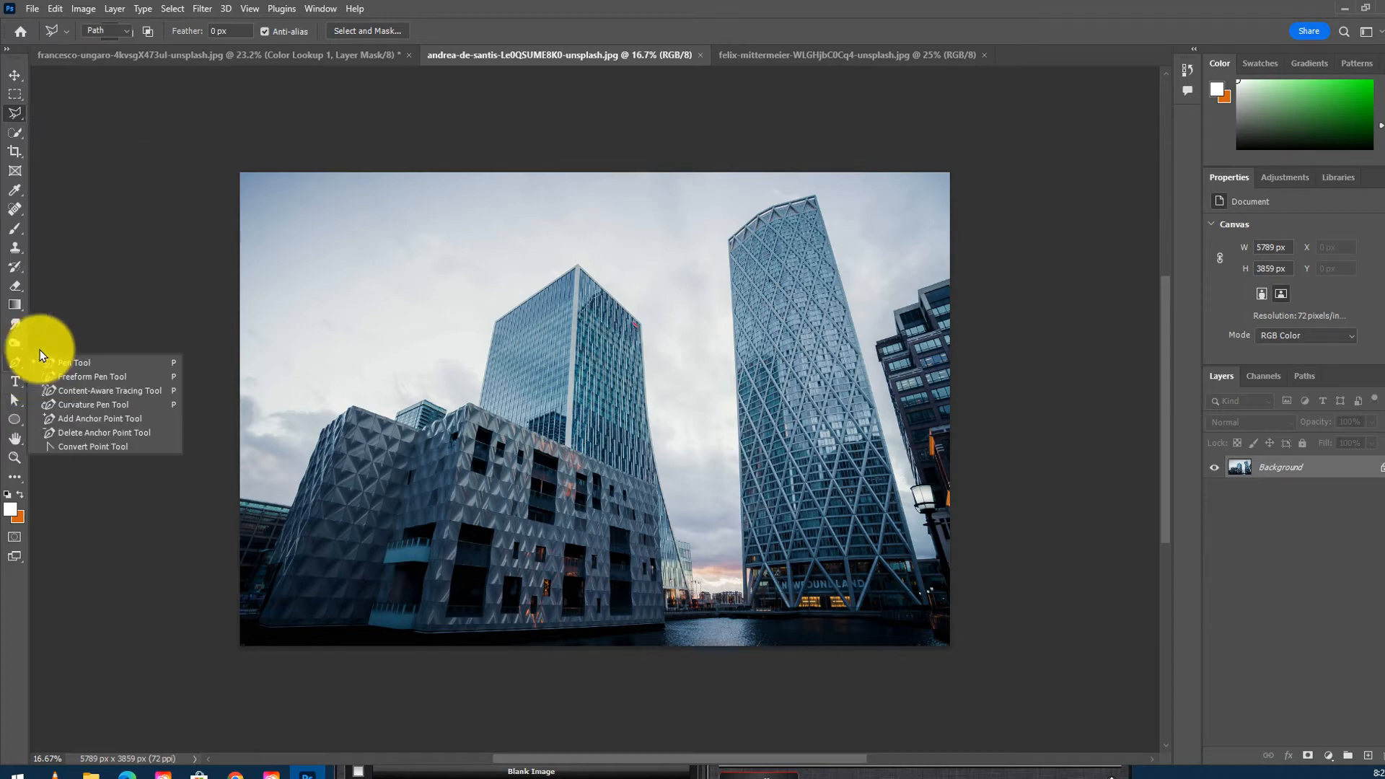
{"action": "mouse_move", "coordinate": [751, 599]}
{"action": "left_mouse_down"}
{"action": "mouse_move", "coordinate": [820, 596]}
{"action": "mouse_move", "coordinate": [924, 457]}
{"action": "mouse_move", "coordinate": [726, 588]}
{"action": "left_mouse_up"}
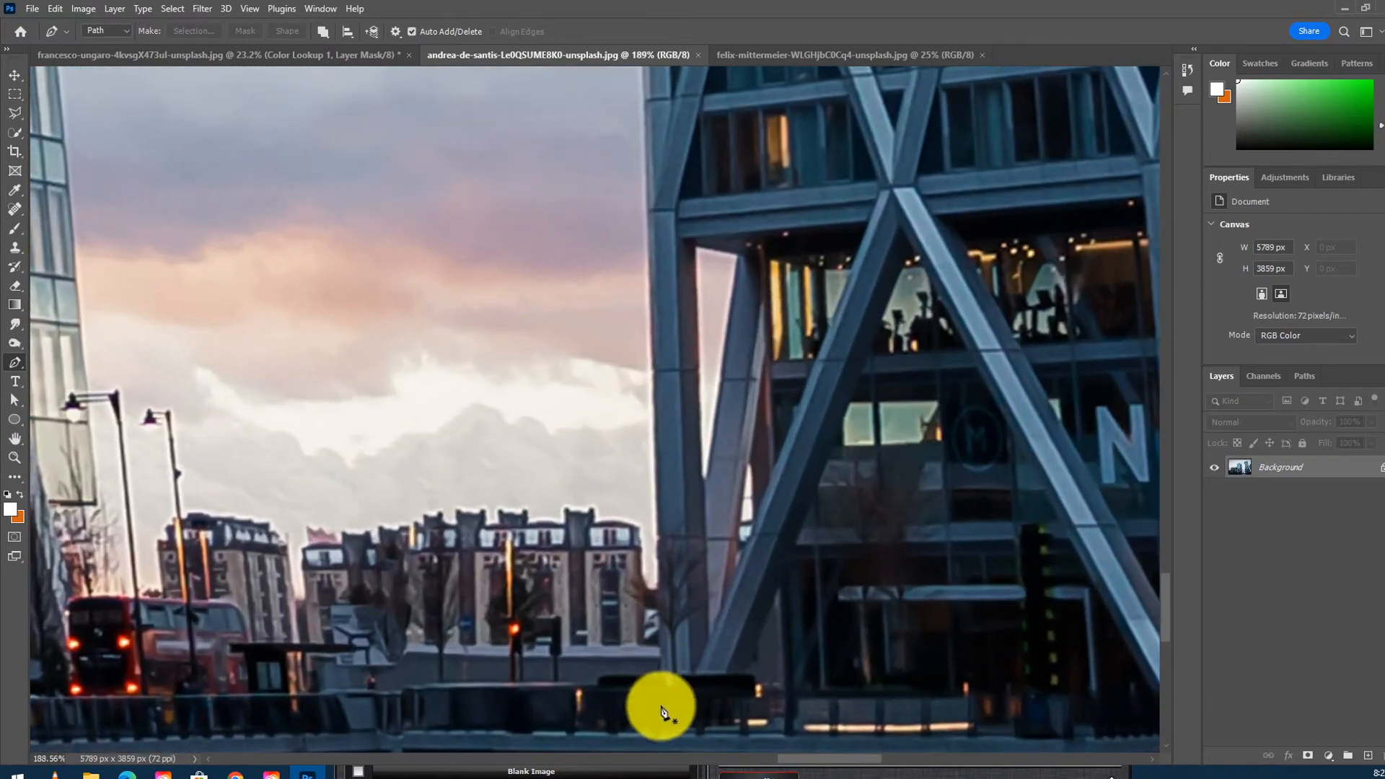
{"action": "left_click", "coordinate": [664, 736]}
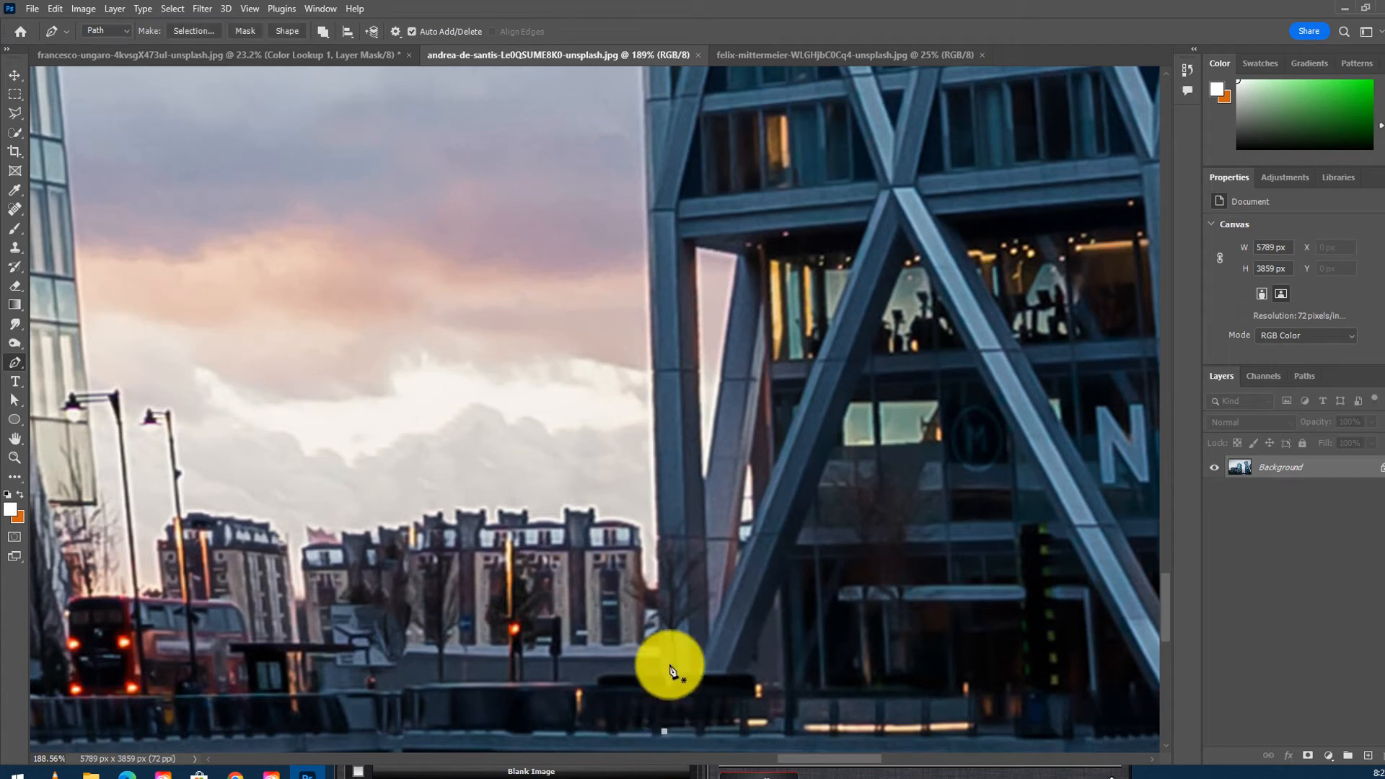
{"action": "scroll", "coordinate": [686, 359], "scroll_direction": "up", "scroll_amount": 10}
{"action": "left_click_drag", "start_coordinate": [735, 364], "coordinate": [596, 192]}
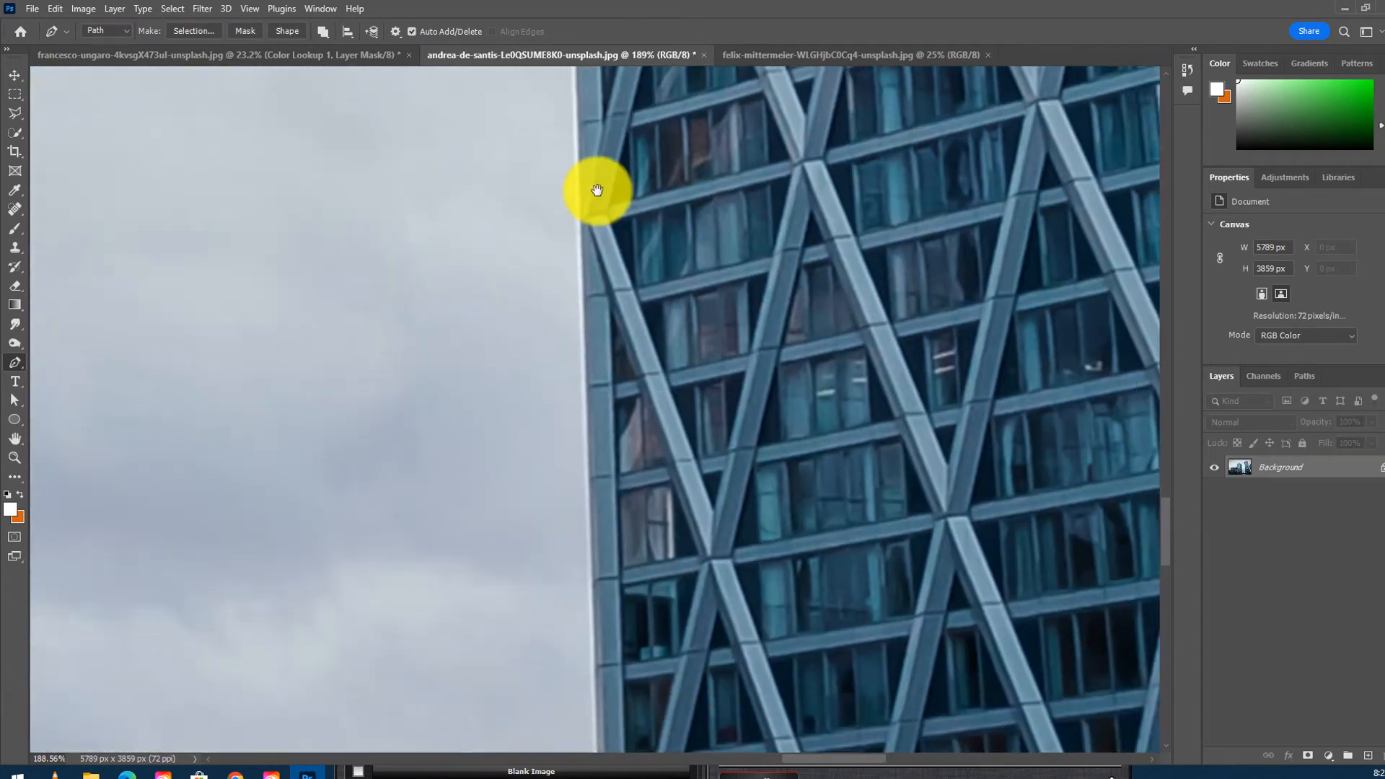
{"action": "left_click_drag", "start_coordinate": [645, 377], "coordinate": [671, 505]}
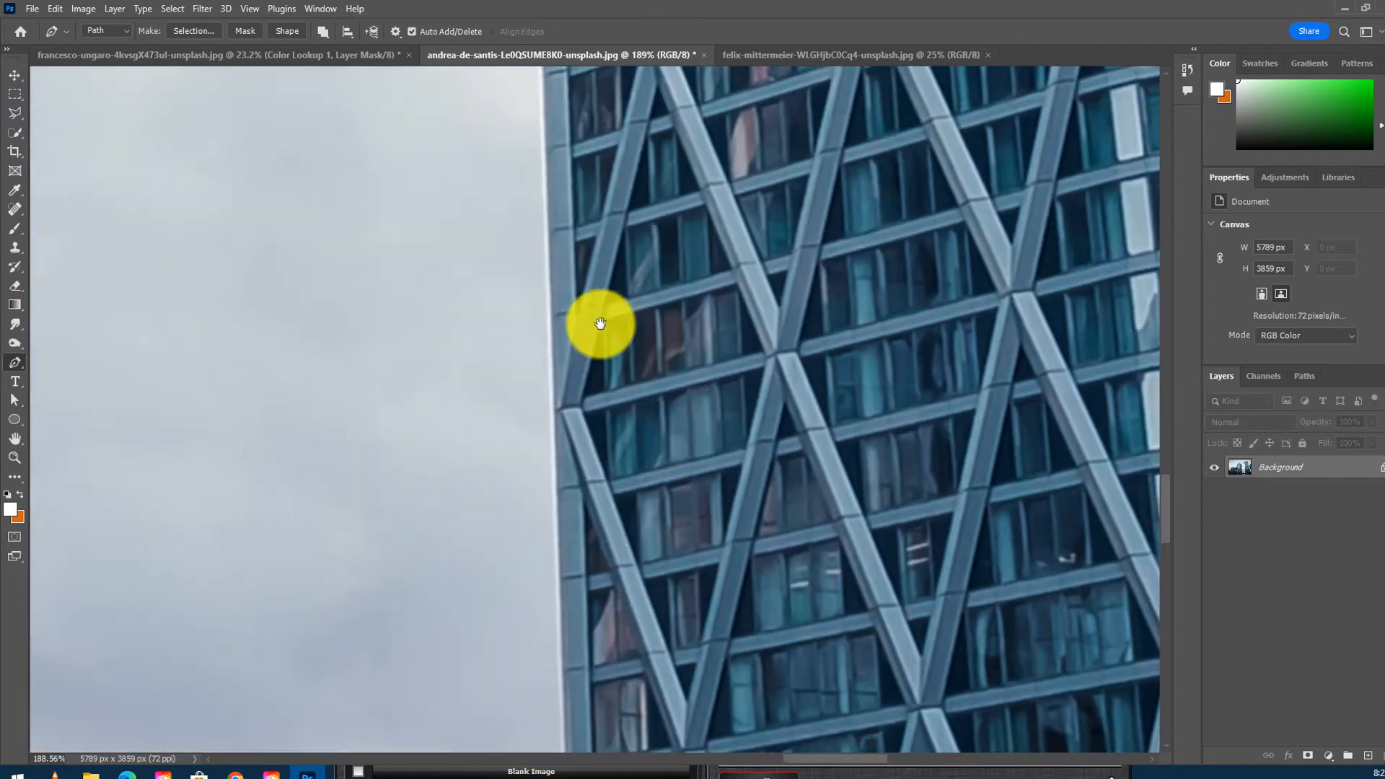
{"action": "left_click_drag", "start_coordinate": [659, 344], "coordinate": [671, 476]}
{"action": "left_click_drag", "start_coordinate": [719, 243], "coordinate": [572, 304]}
{"action": "left_click_drag", "start_coordinate": [651, 139], "coordinate": [850, 373]}
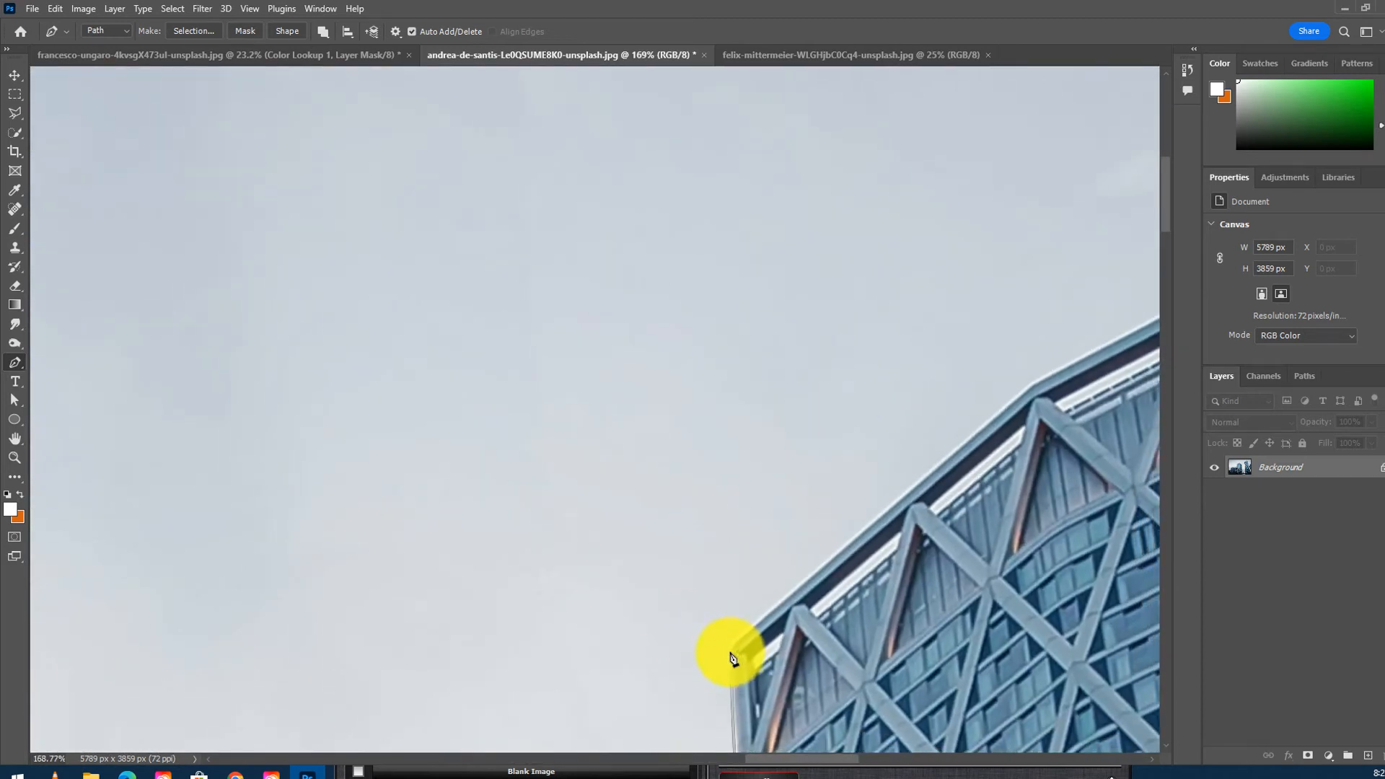
- Continue the Pen path up along the tower's curved roof edge to its top right corner
{"action": "left_click_drag", "start_coordinate": [740, 635], "coordinate": [746, 634]}
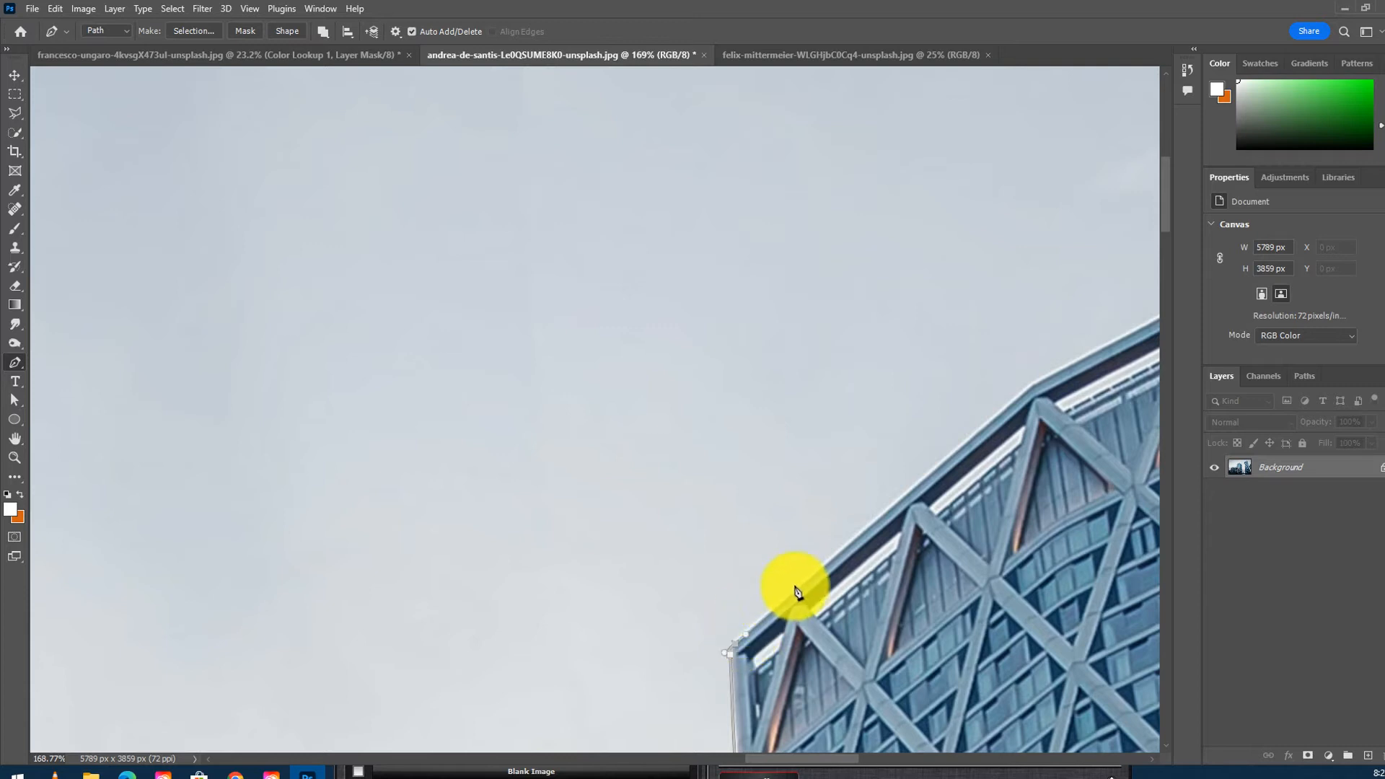
{"action": "left_click", "coordinate": [1032, 386]}
{"action": "left_click_drag", "start_coordinate": [1056, 372], "coordinate": [616, 448]}
{"action": "left_click_drag", "start_coordinate": [791, 337], "coordinate": [667, 312]}
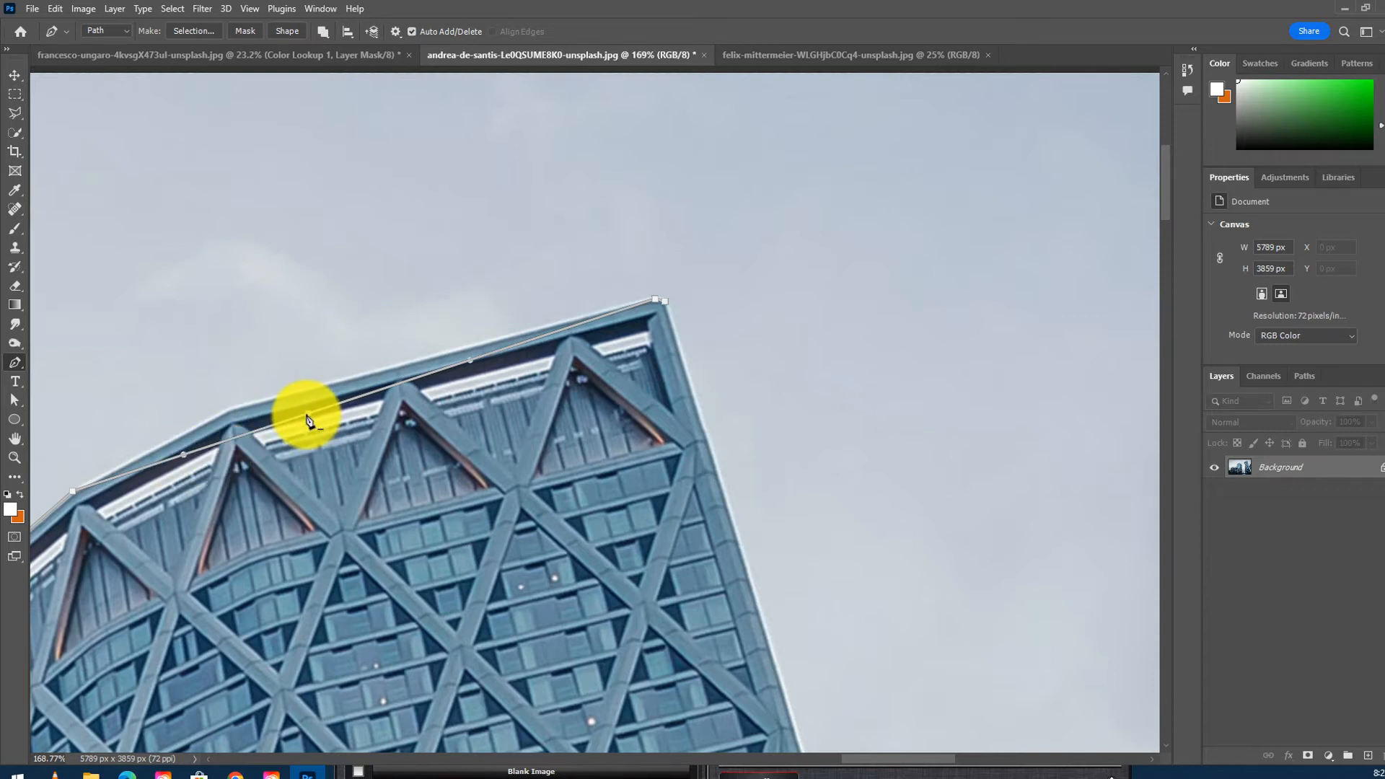
{"action": "left_click_drag", "start_coordinate": [304, 416], "coordinate": [227, 411]}
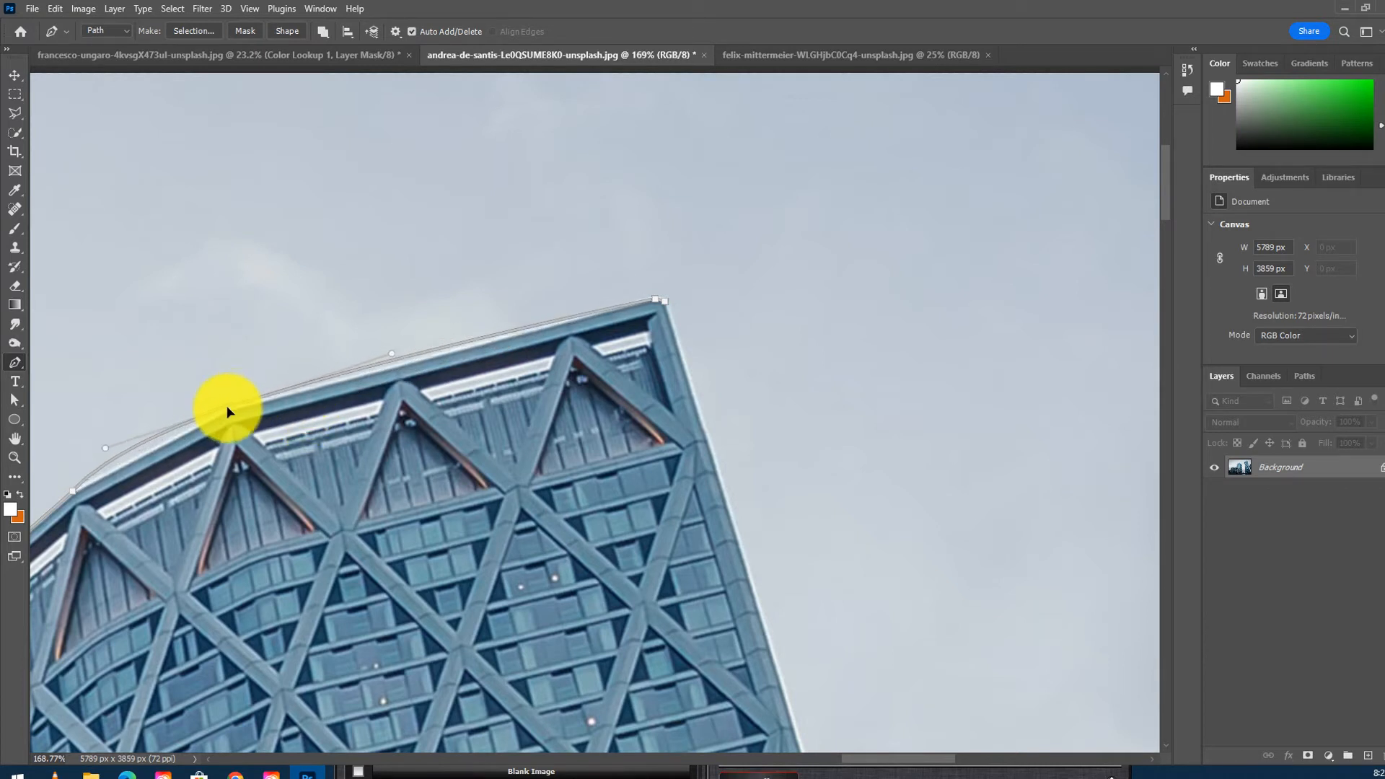
{"action": "left_click", "coordinate": [230, 408]}
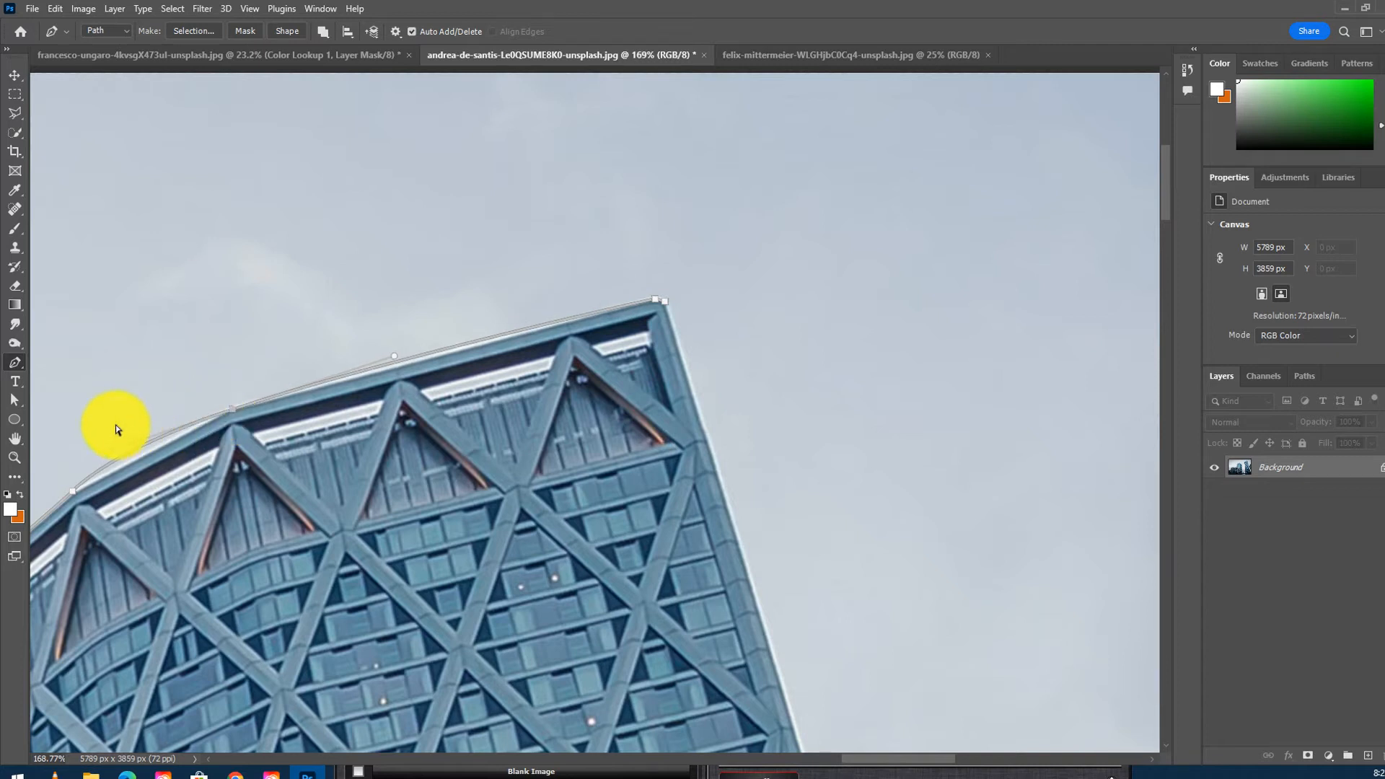
{"action": "left_click_drag", "start_coordinate": [107, 451], "coordinate": [218, 416]}
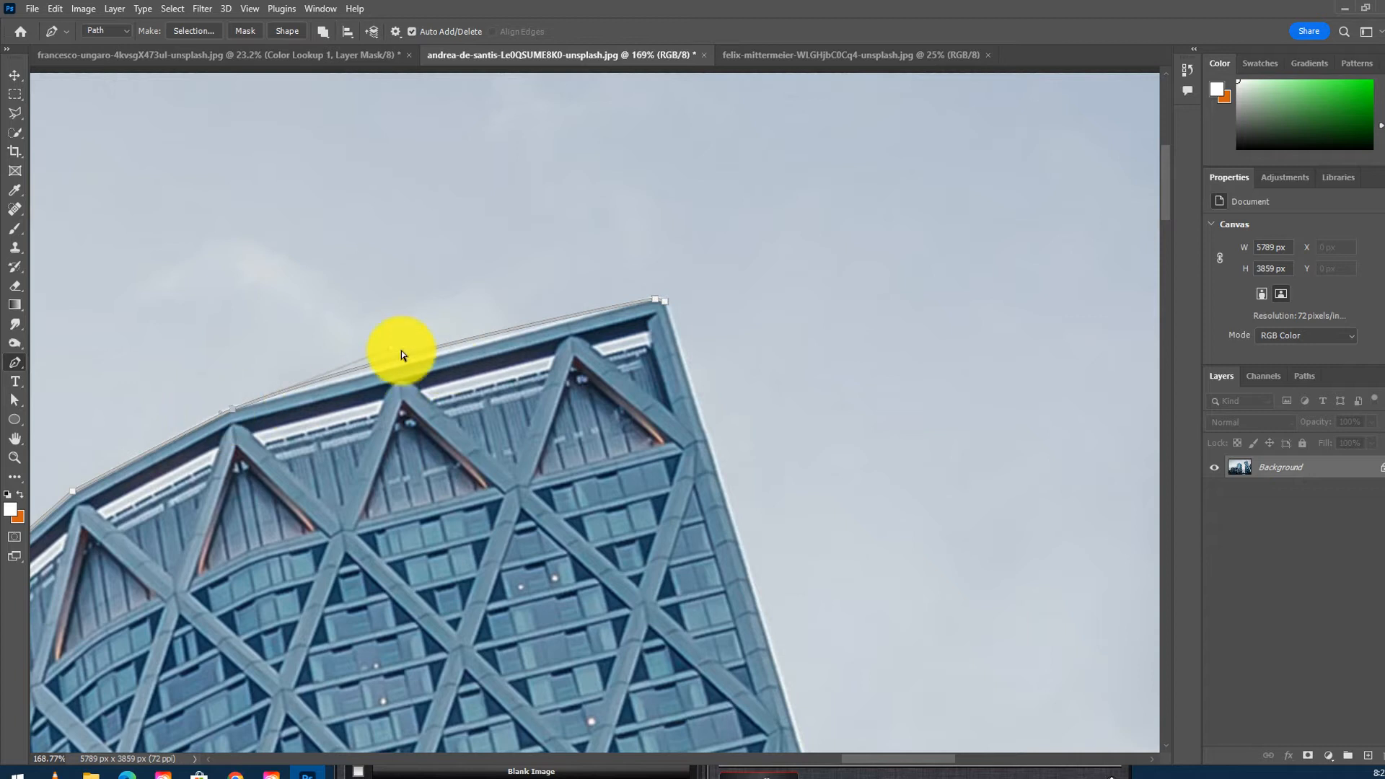
{"action": "left_click_drag", "start_coordinate": [275, 390], "coordinate": [252, 410]}
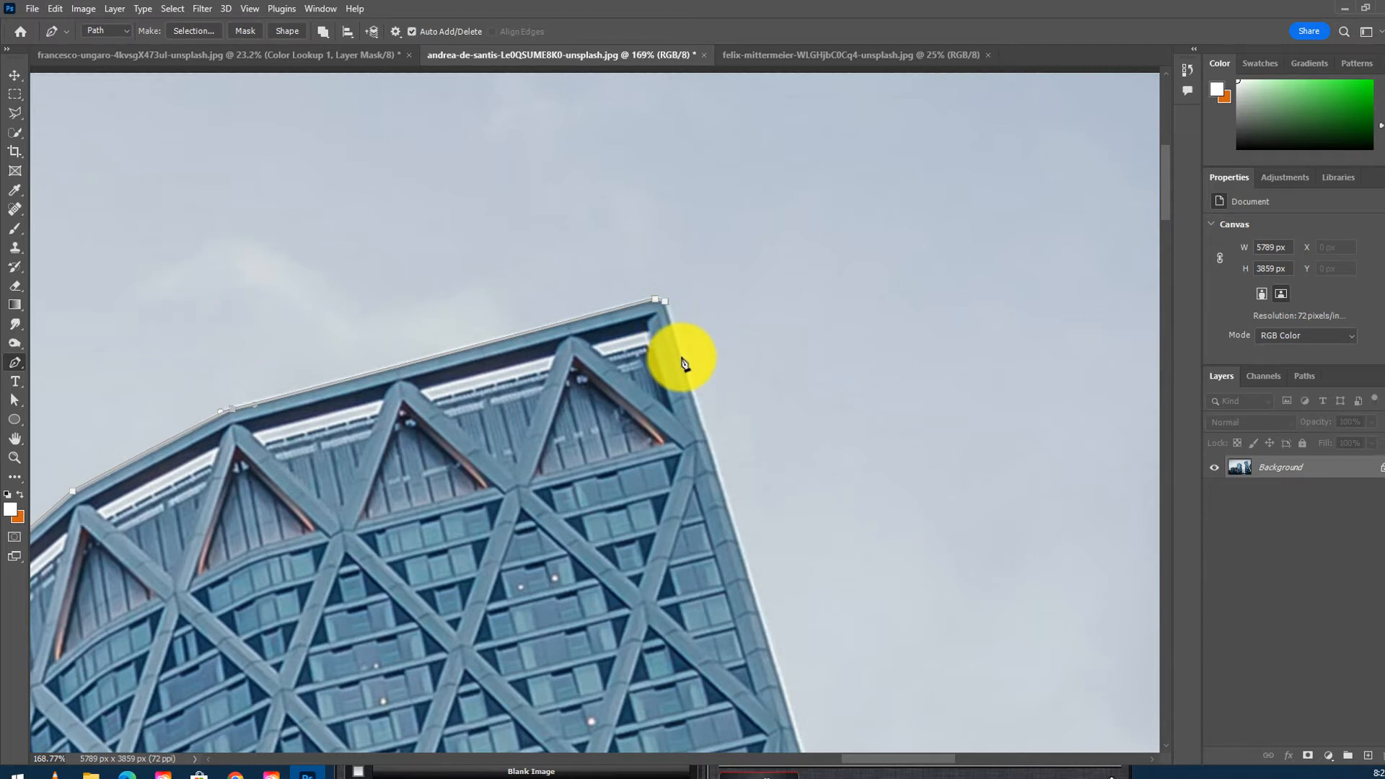
{"action": "left_click_drag", "start_coordinate": [835, 521], "coordinate": [697, 515]}
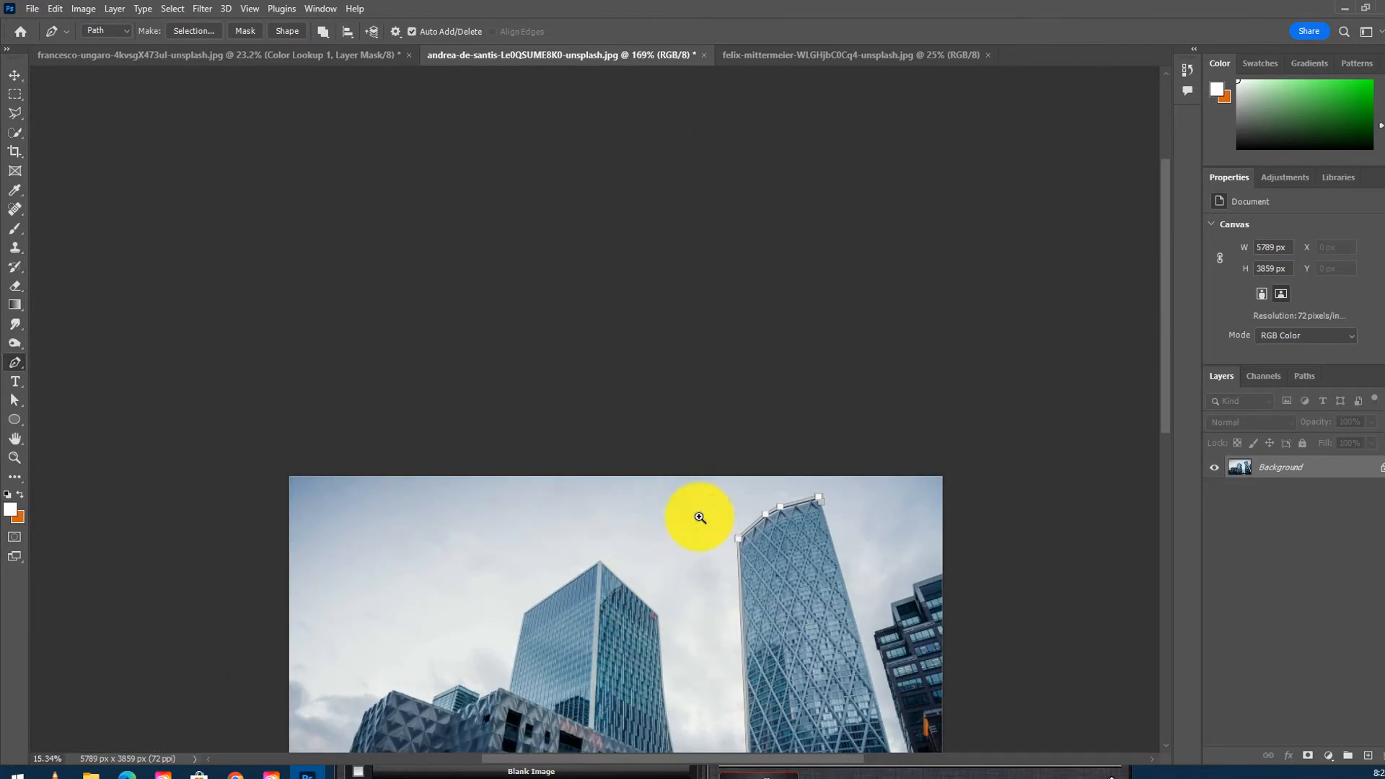
- Trace the path down the tower's right edge and close it along the building's base
{"action": "left_click_drag", "start_coordinate": [850, 668], "coordinate": [714, 426]}
{"action": "left_click_drag", "start_coordinate": [738, 537], "coordinate": [835, 426]}
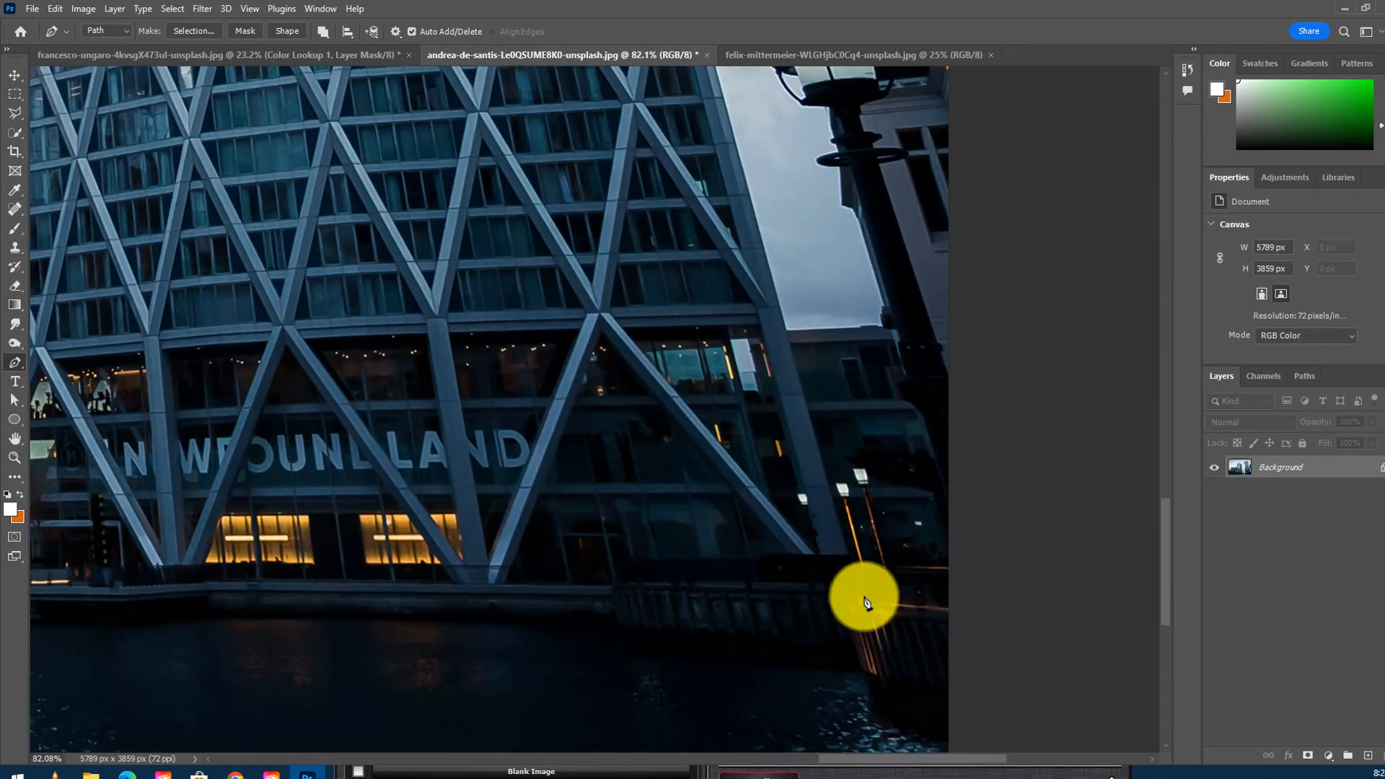
{"action": "left_click_drag", "start_coordinate": [411, 599], "coordinate": [847, 551]}
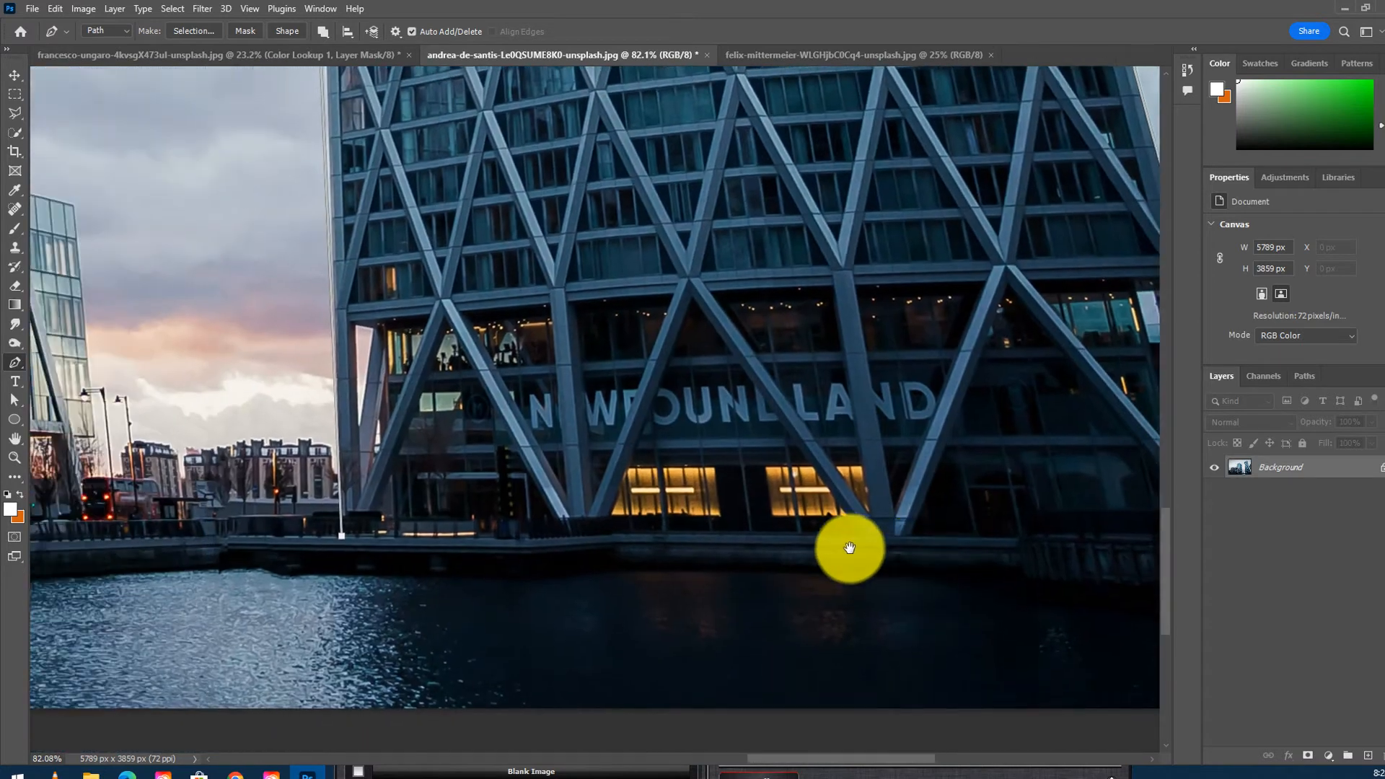
{"action": "left_click", "coordinate": [389, 535]}
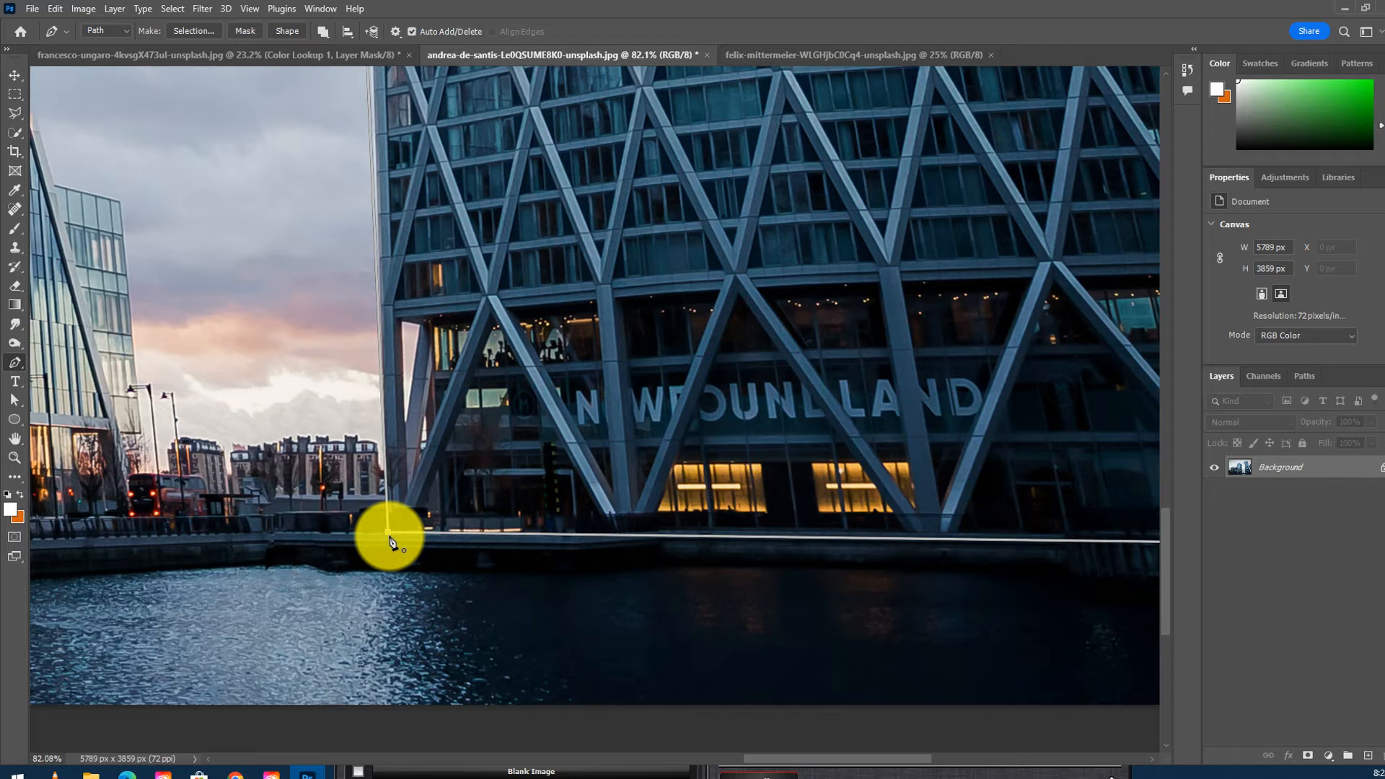
- Convert the closed path into a new anti-aliased selection with Make Selection
{"action": "right_click", "coordinate": [399, 537]}
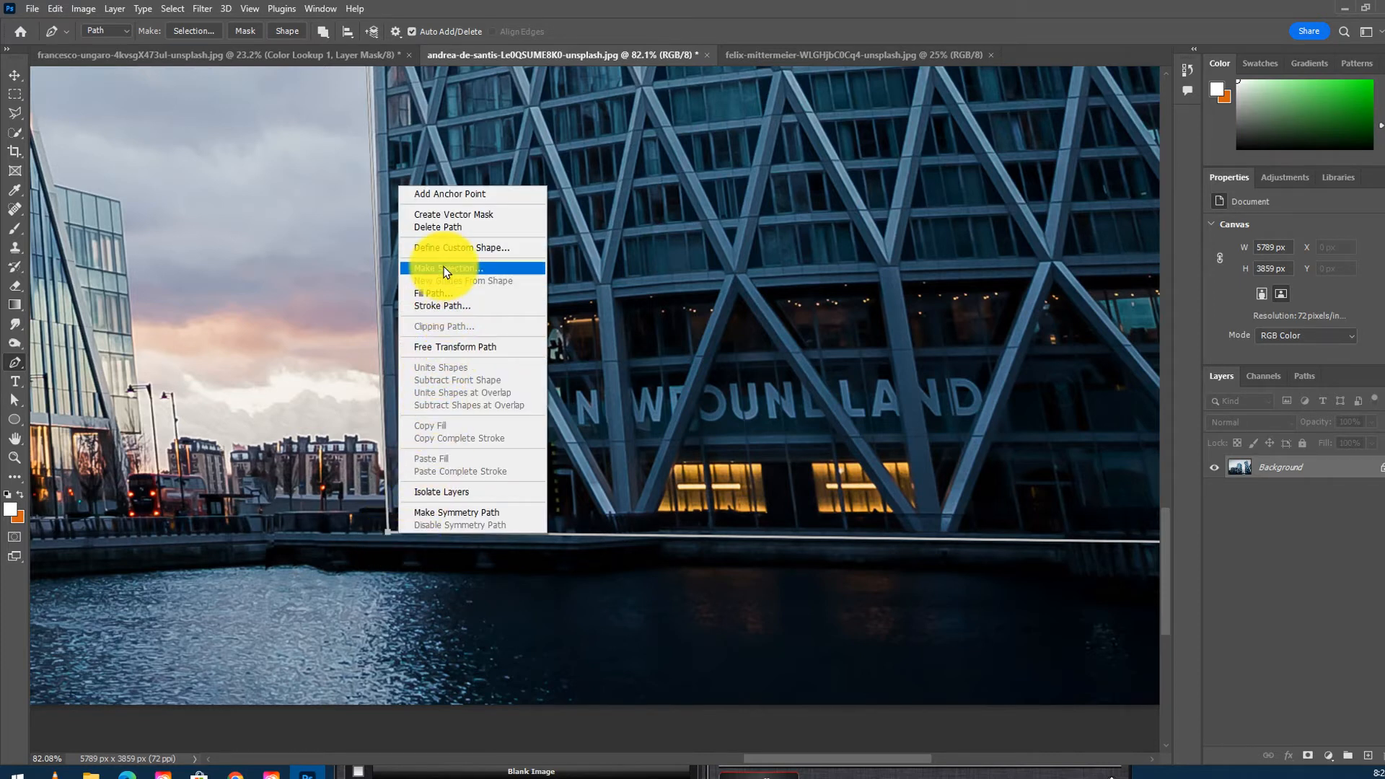
{"action": "key", "text": "Escape"}
{"action": "key", "text": "i"}
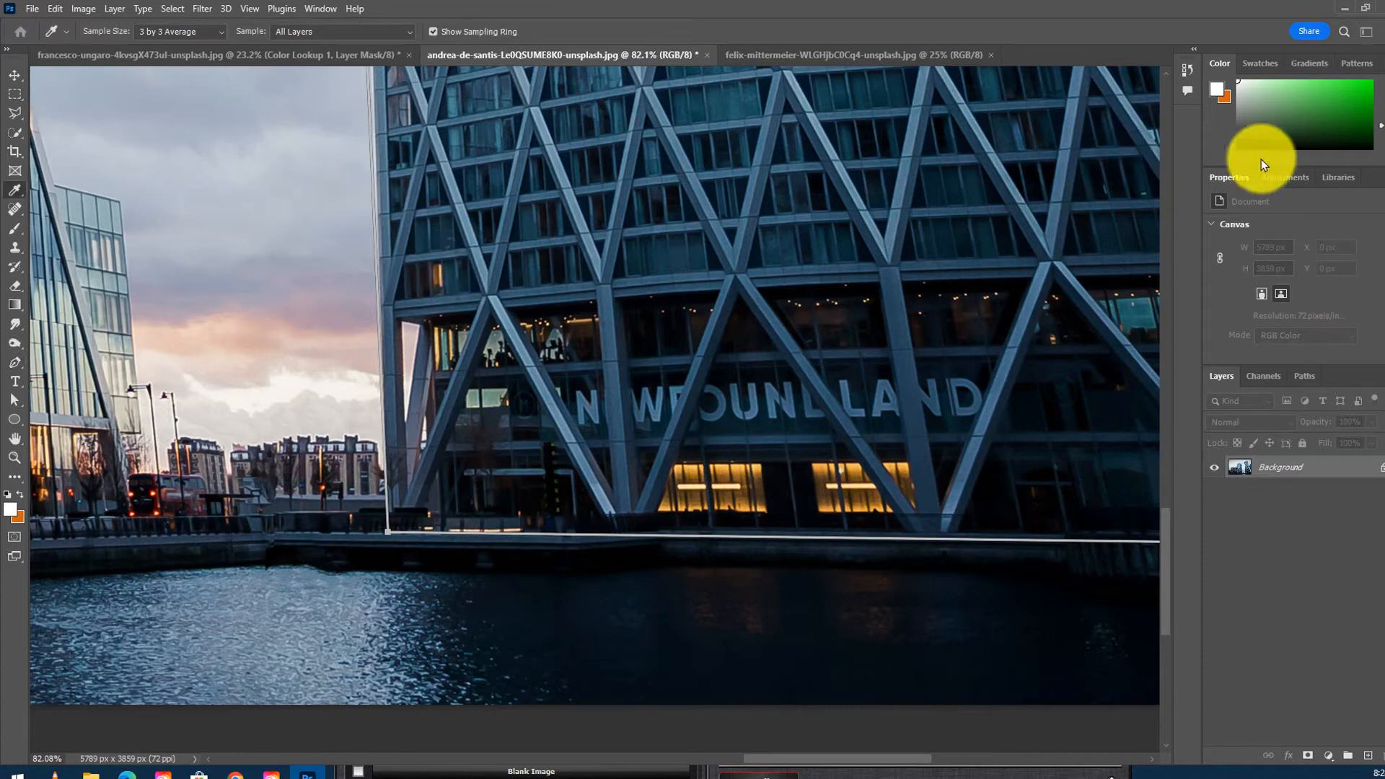
{"action": "left_click_drag", "start_coordinate": [1384, 107], "coordinate": [696, 143]}
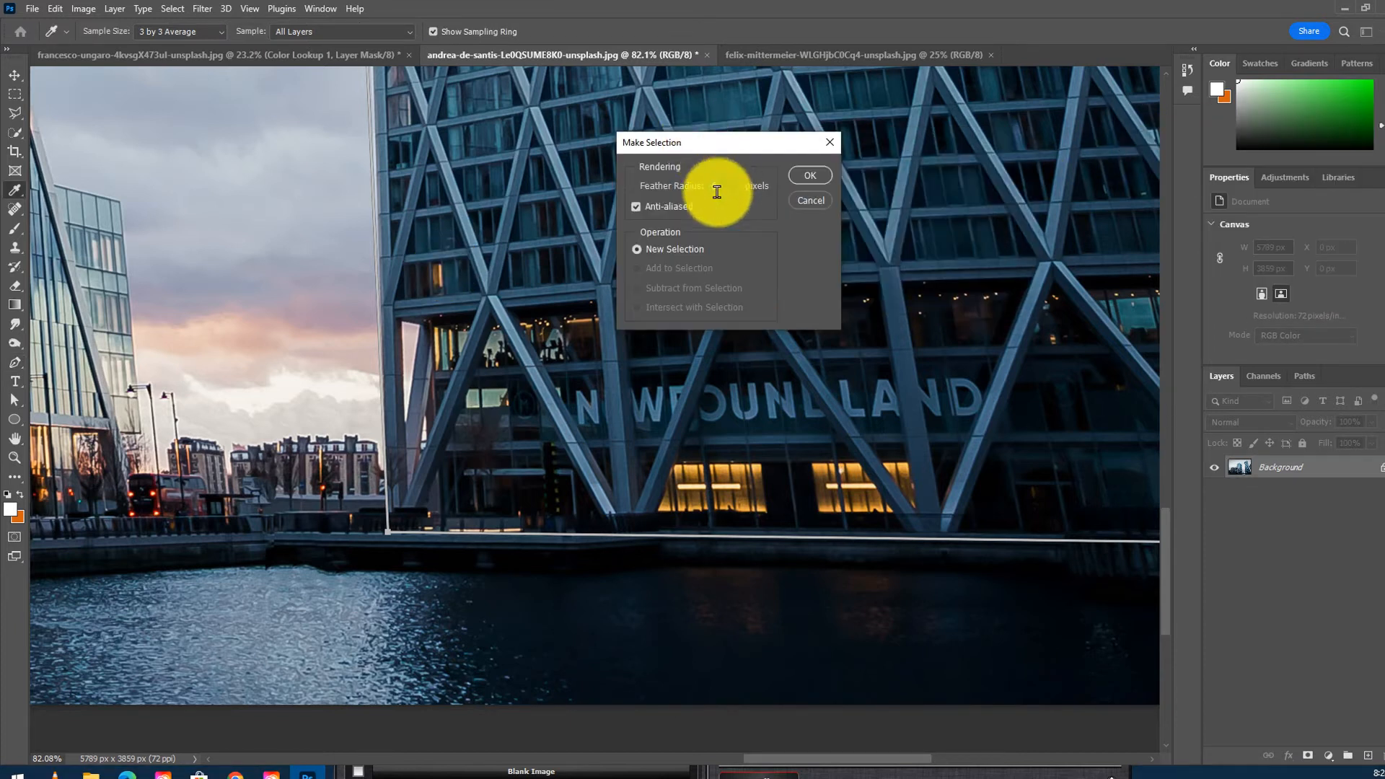
{"action": "left_click", "coordinate": [692, 189]}
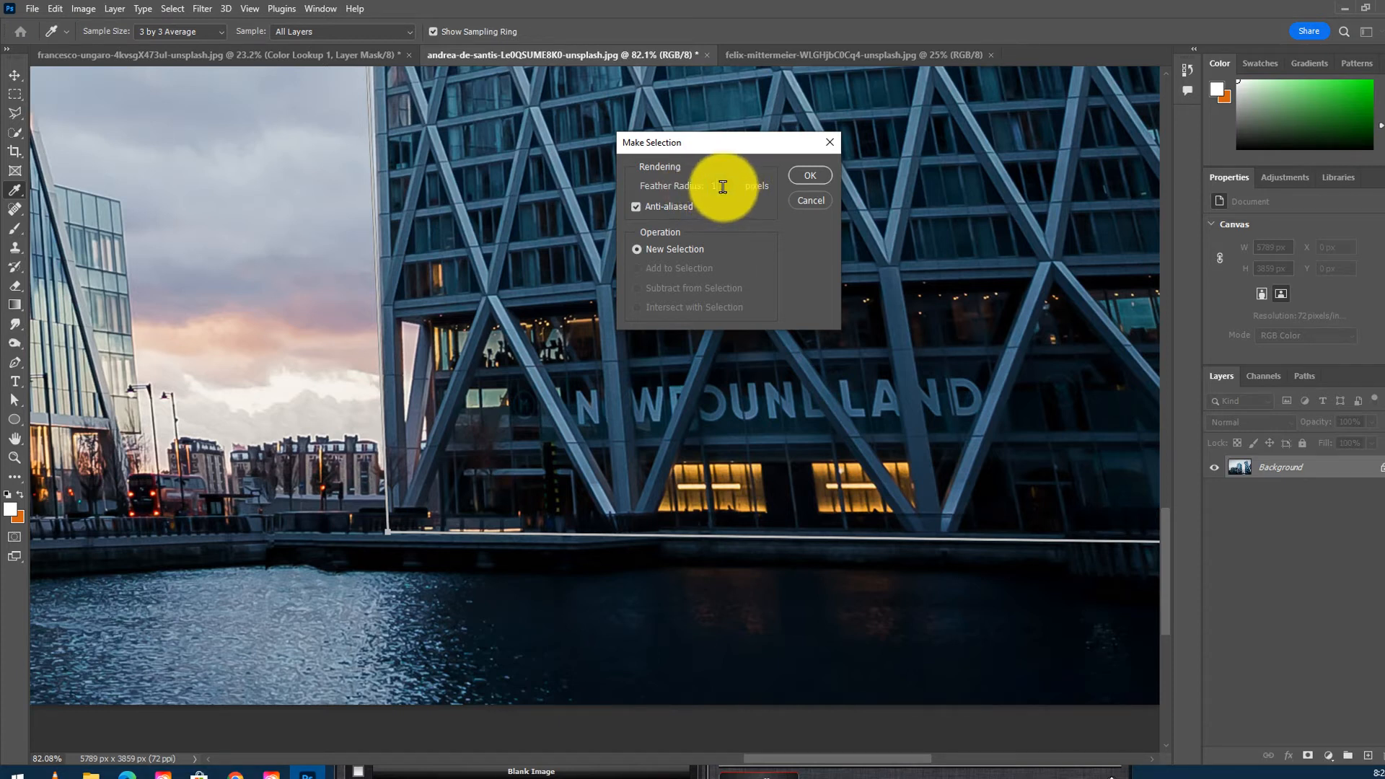
{"action": "left_click", "coordinate": [804, 180]}
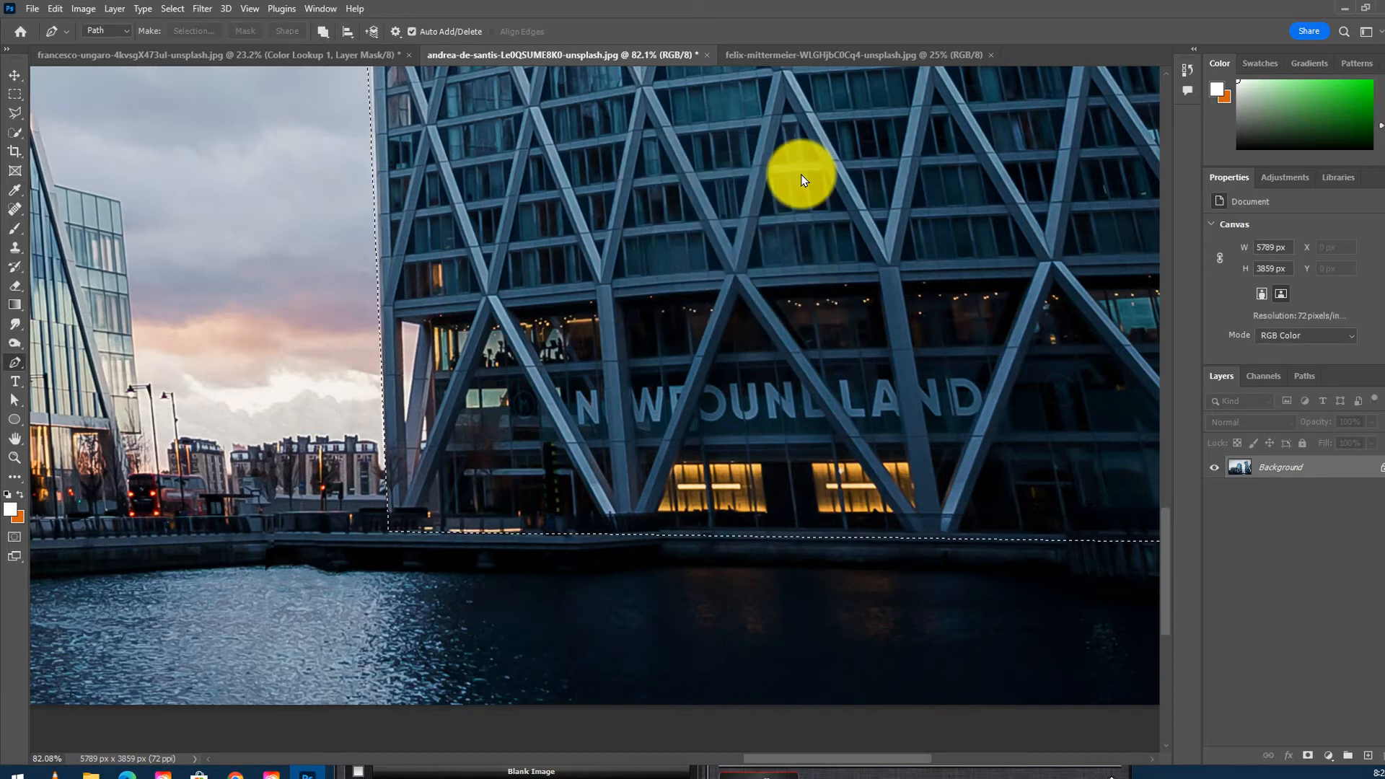
- Add a layer mask from the selection to isolate the tower from its sky
{"action": "left_click", "coordinate": [1308, 758]}
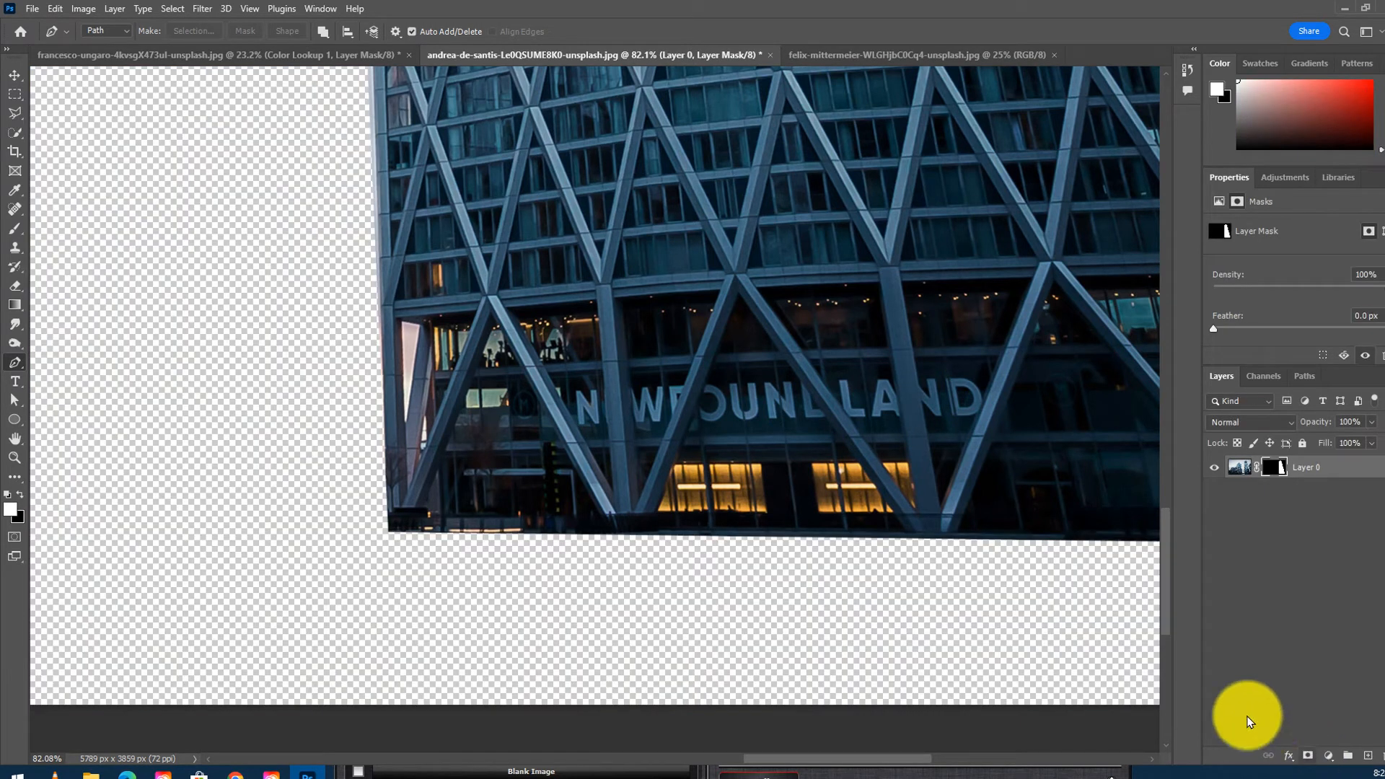
{"action": "left_click_drag", "start_coordinate": [831, 269], "coordinate": [656, 404]}
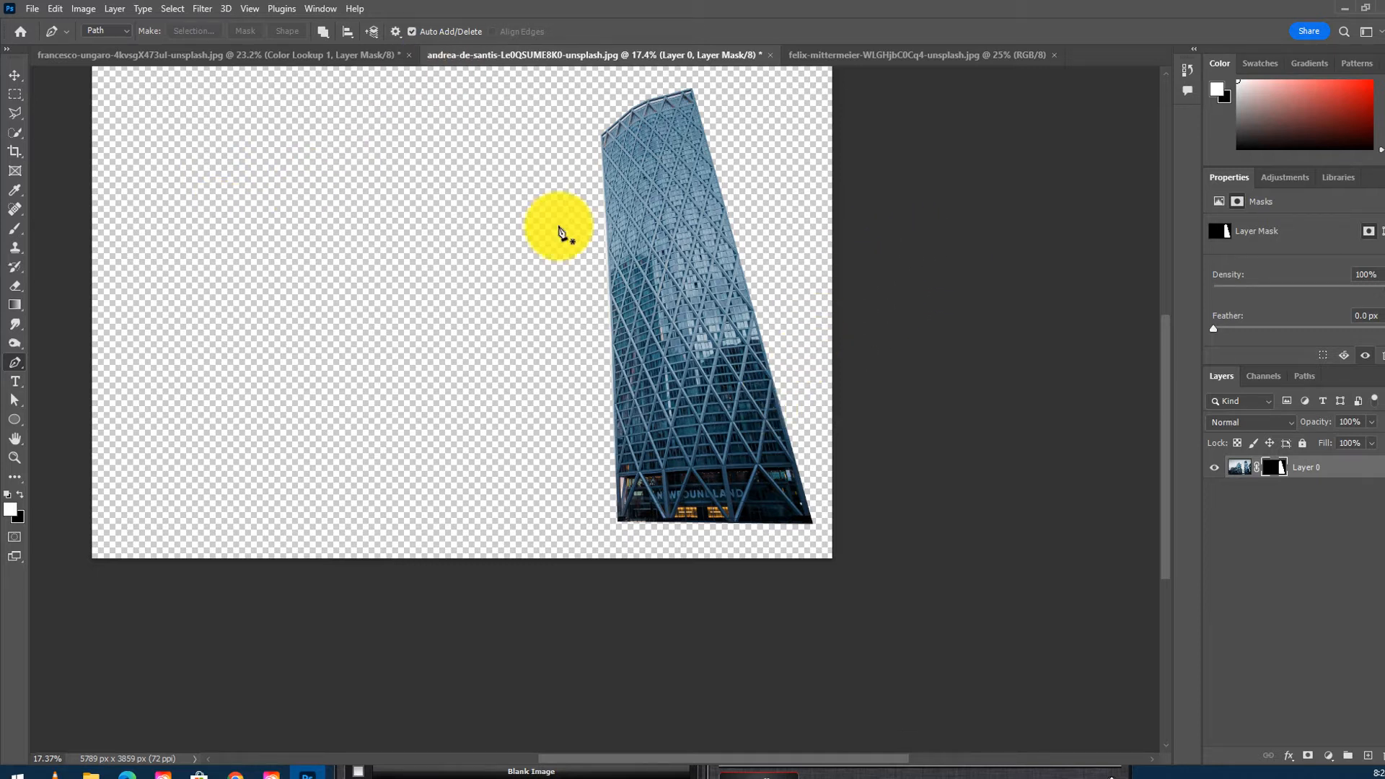
- Move the masked tower into the rocky landscape composite and position it right of centre
{"action": "left_click", "coordinate": [21, 76]}
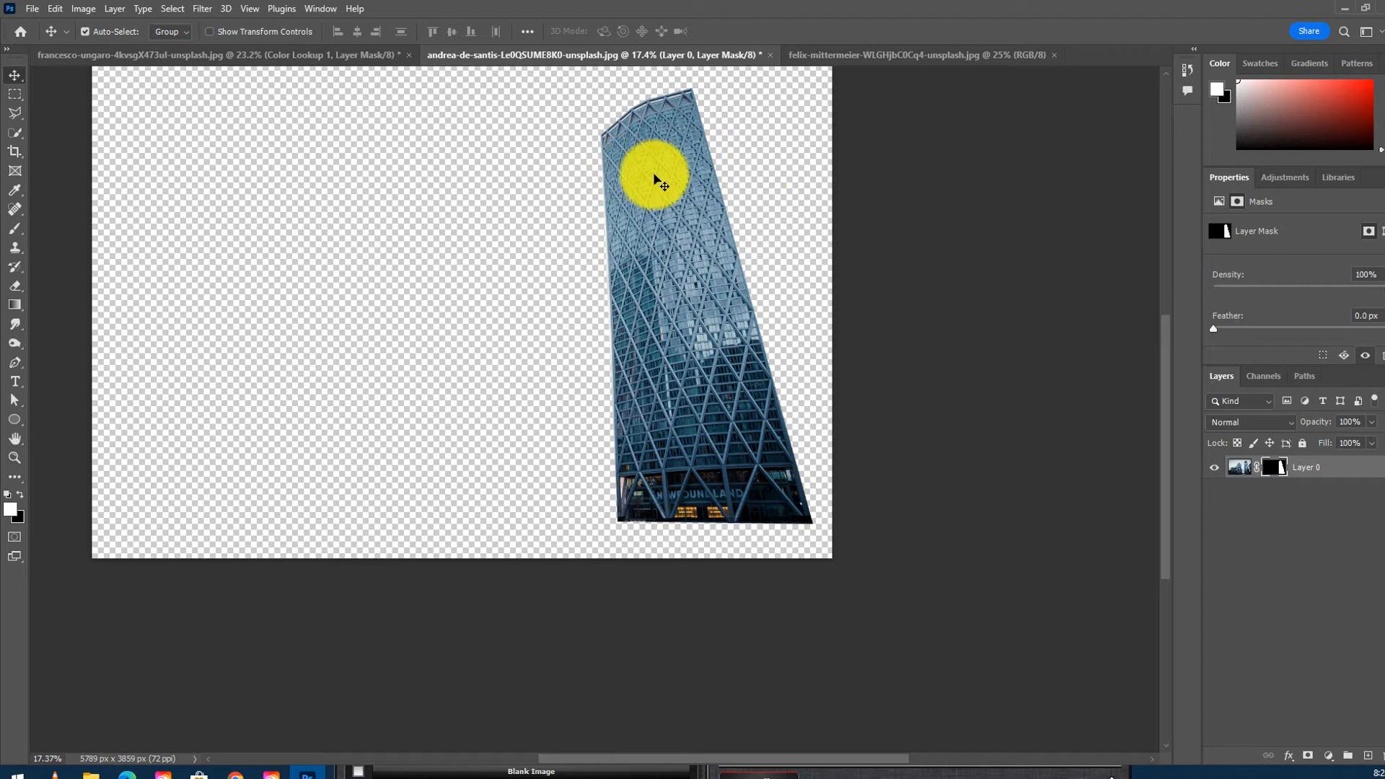
{"action": "left_click", "coordinate": [283, 55]}
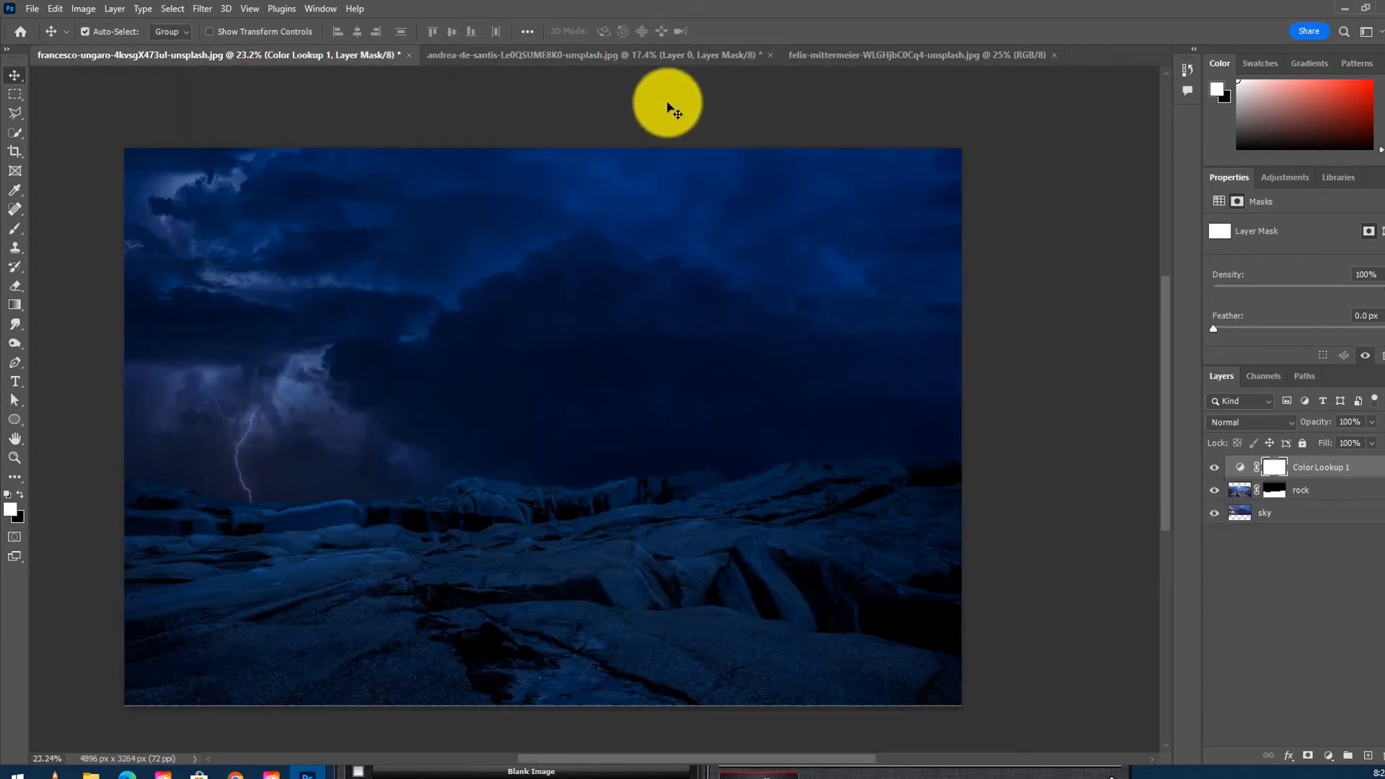
{"action": "left_click", "coordinate": [650, 55]}
{"action": "left_click_drag", "start_coordinate": [690, 207], "coordinate": [768, 387]}
{"action": "left_click_drag", "start_coordinate": [959, 208], "coordinate": [663, 296]}
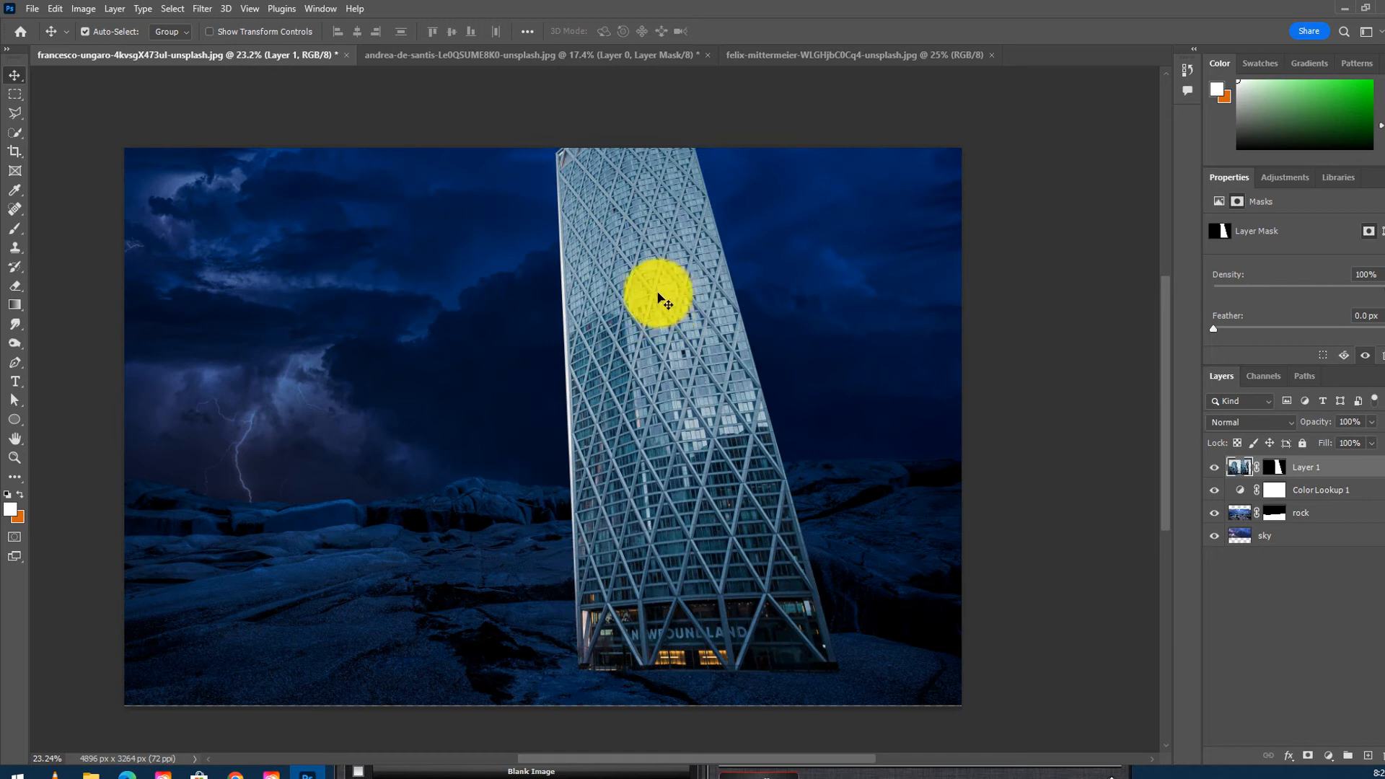
{"action": "left_click_drag", "start_coordinate": [678, 329], "coordinate": [750, 307]}
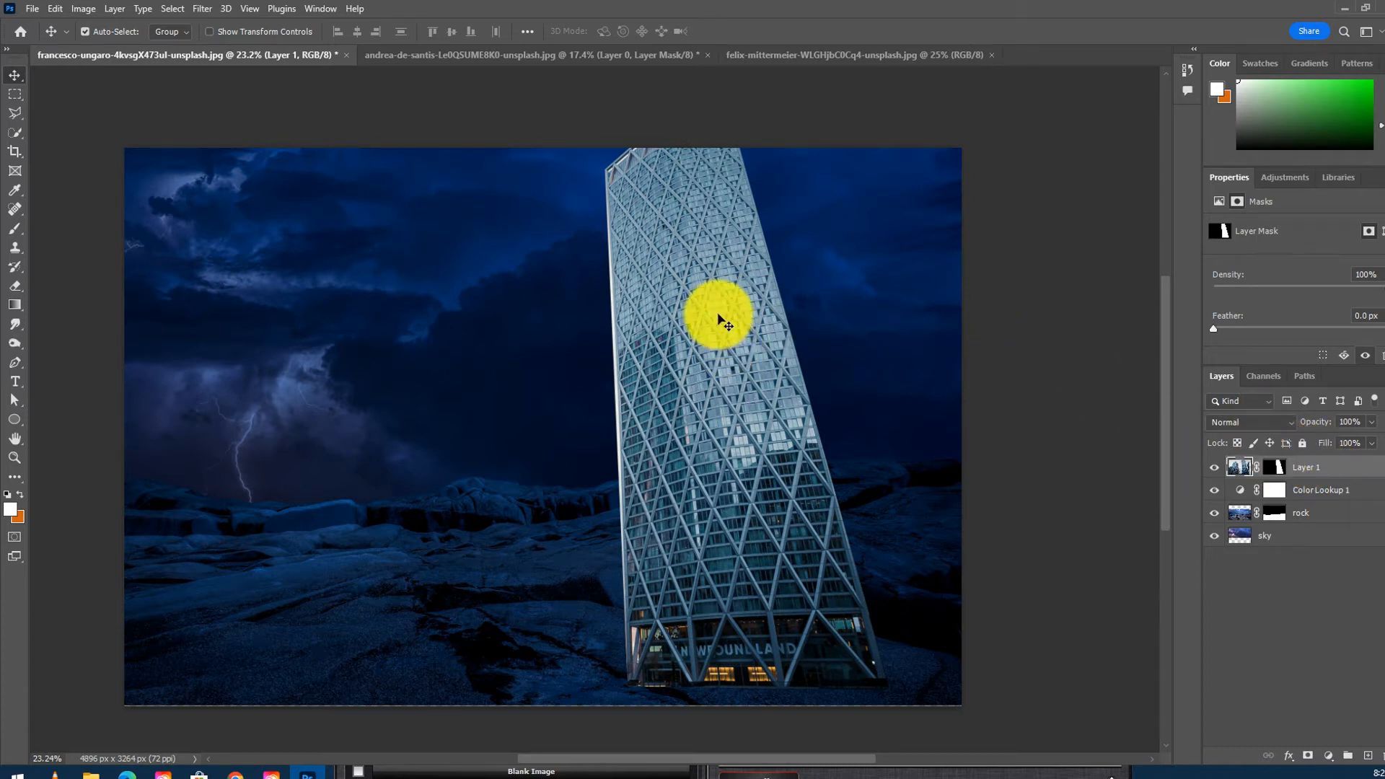
{"action": "left_click_drag", "start_coordinate": [712, 312], "coordinate": [704, 319]}
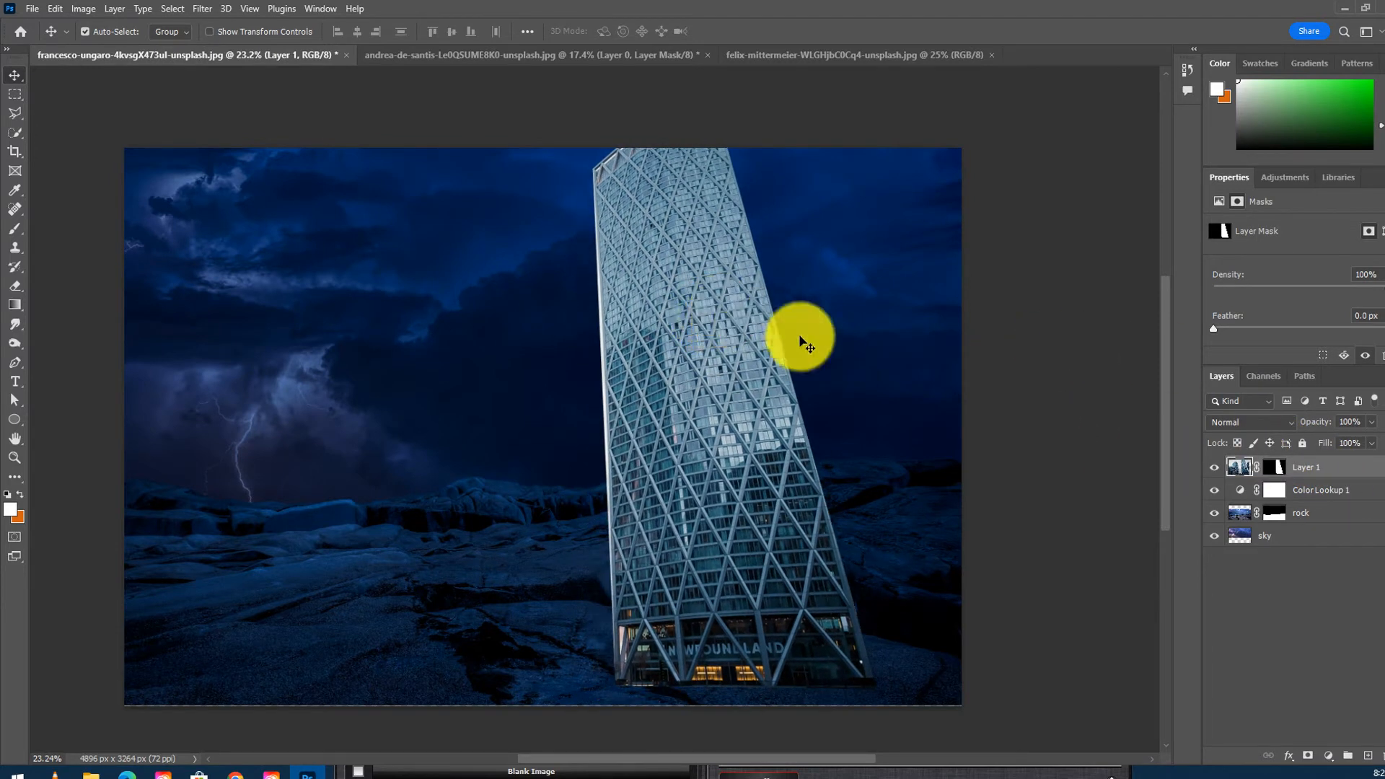
- Duplicate the tower layer and move the copy to the left of the original
{"action": "left_click", "coordinate": [1335, 469]}
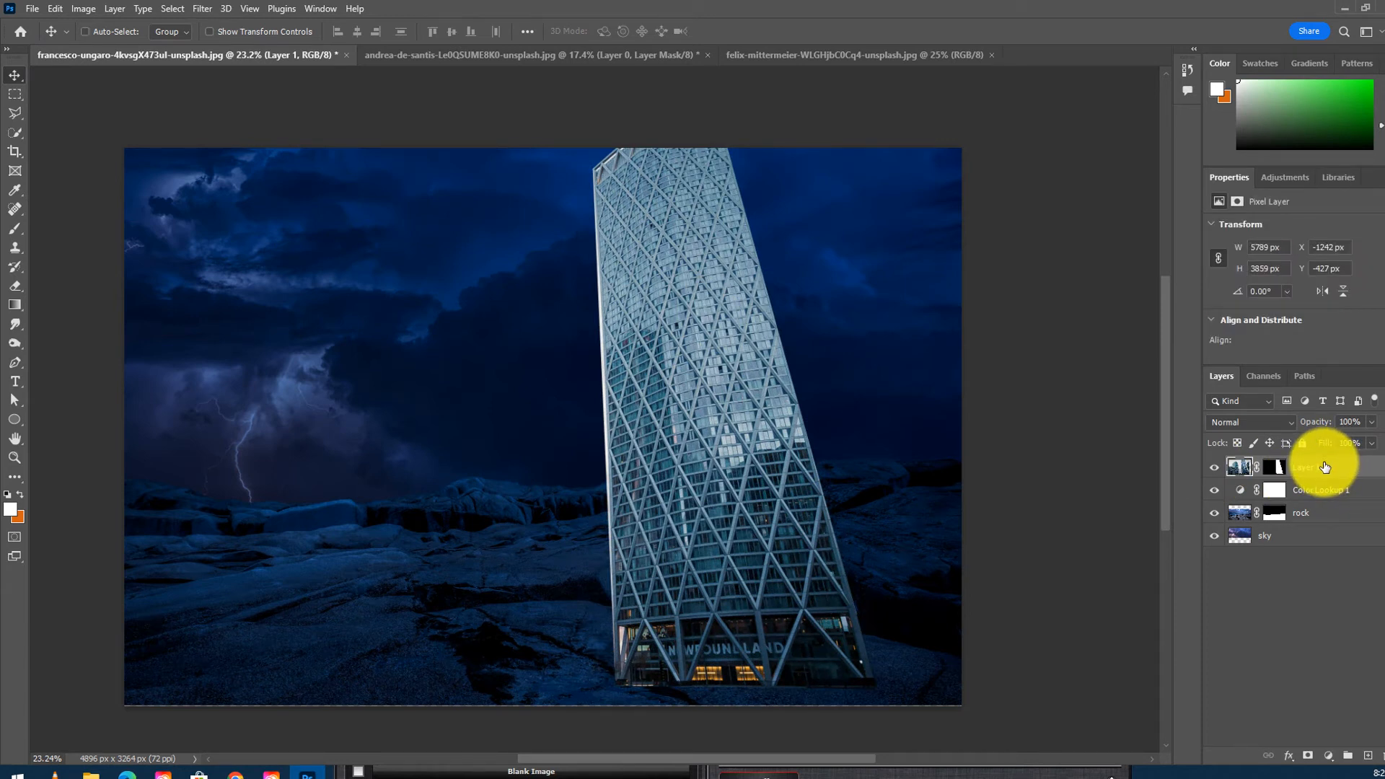
{"action": "key", "text": "ctrl+j"}
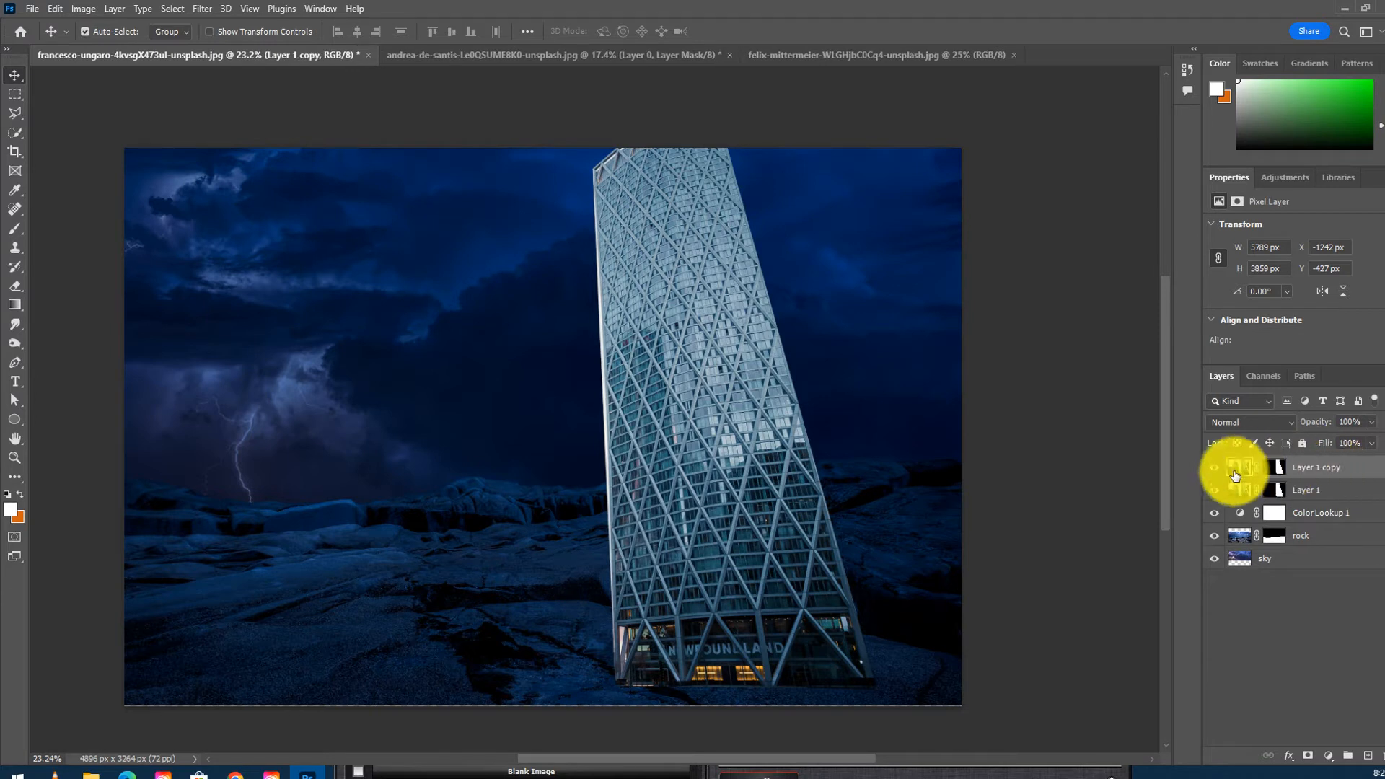
{"action": "left_click_drag", "start_coordinate": [727, 352], "coordinate": [447, 360]}
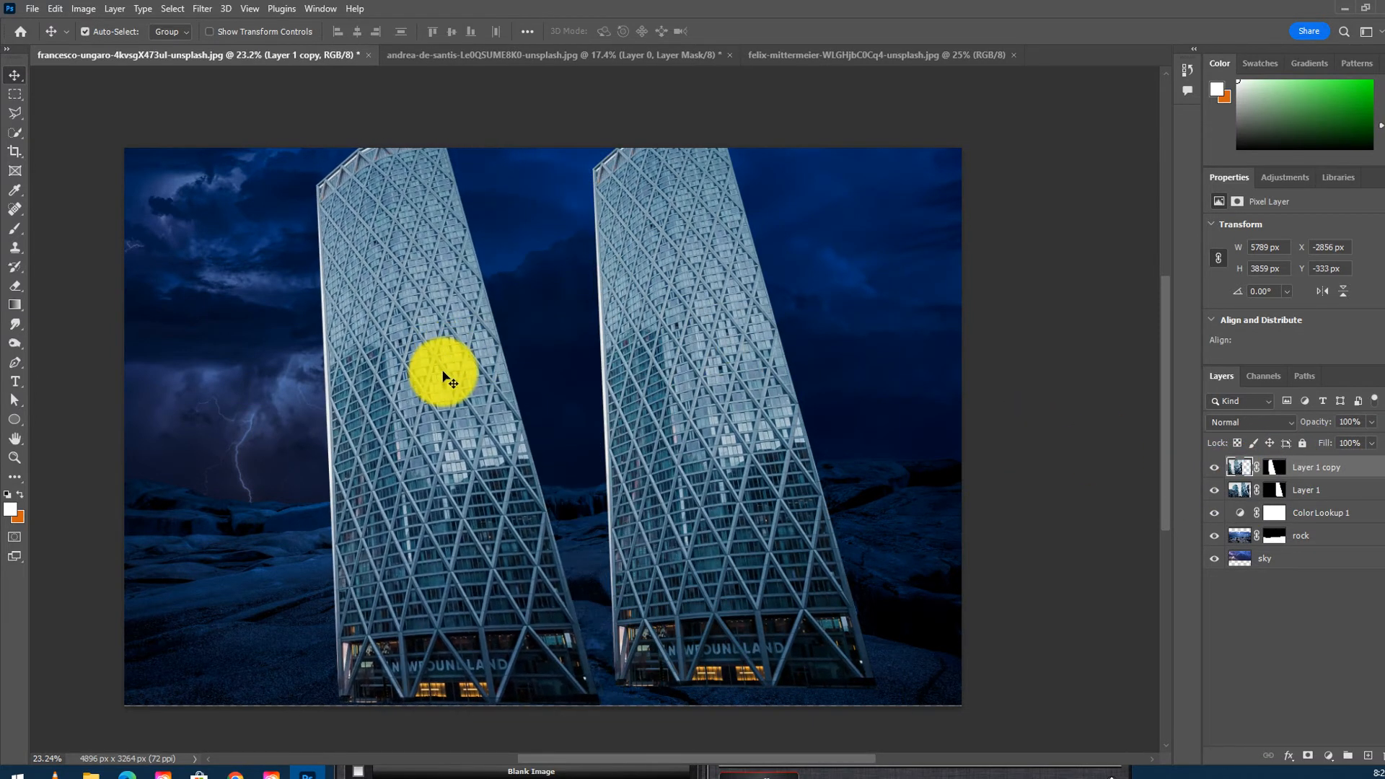
- Free-transform the copied tower, shrinking it to 10.40% near the lower left corner
{"action": "key", "text": "ctrl+t"}
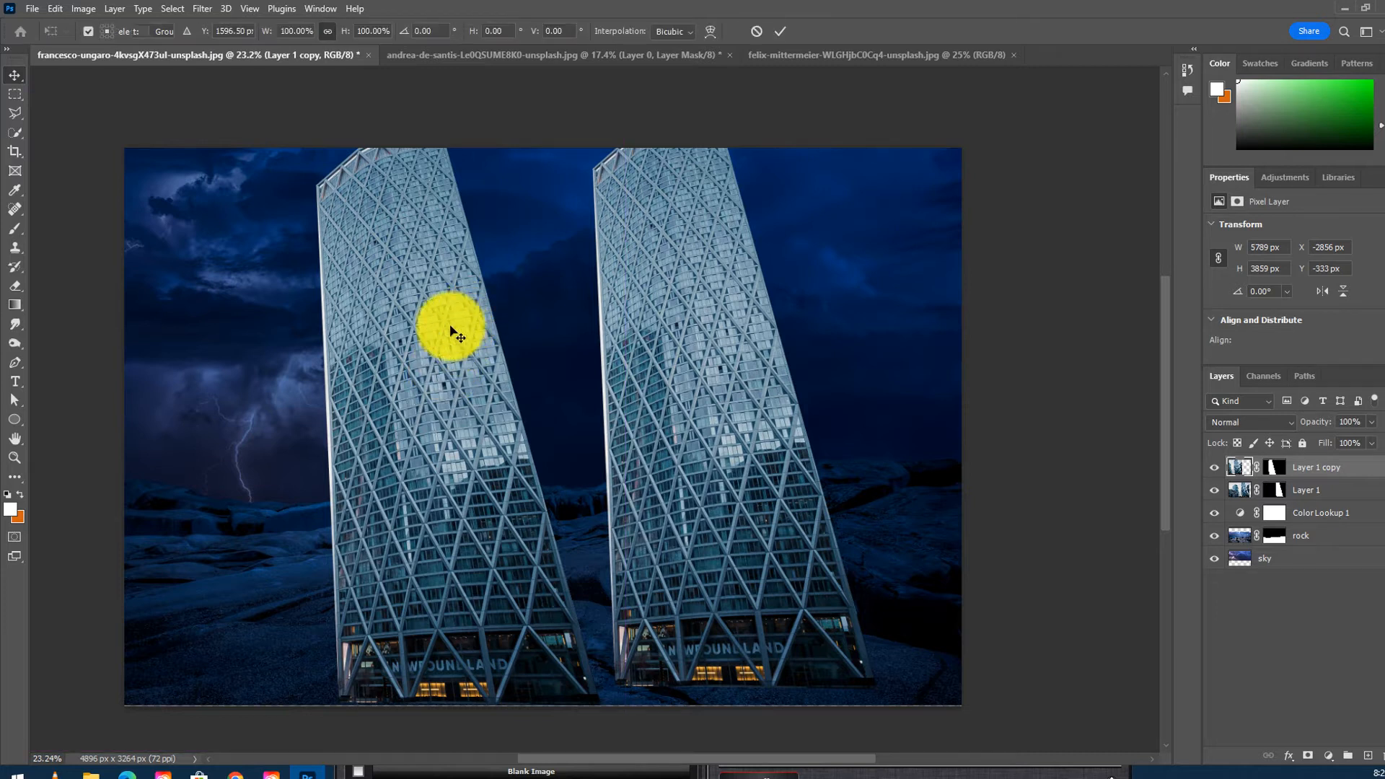
{"action": "left_click_drag", "start_coordinate": [626, 92], "coordinate": [194, 377]}
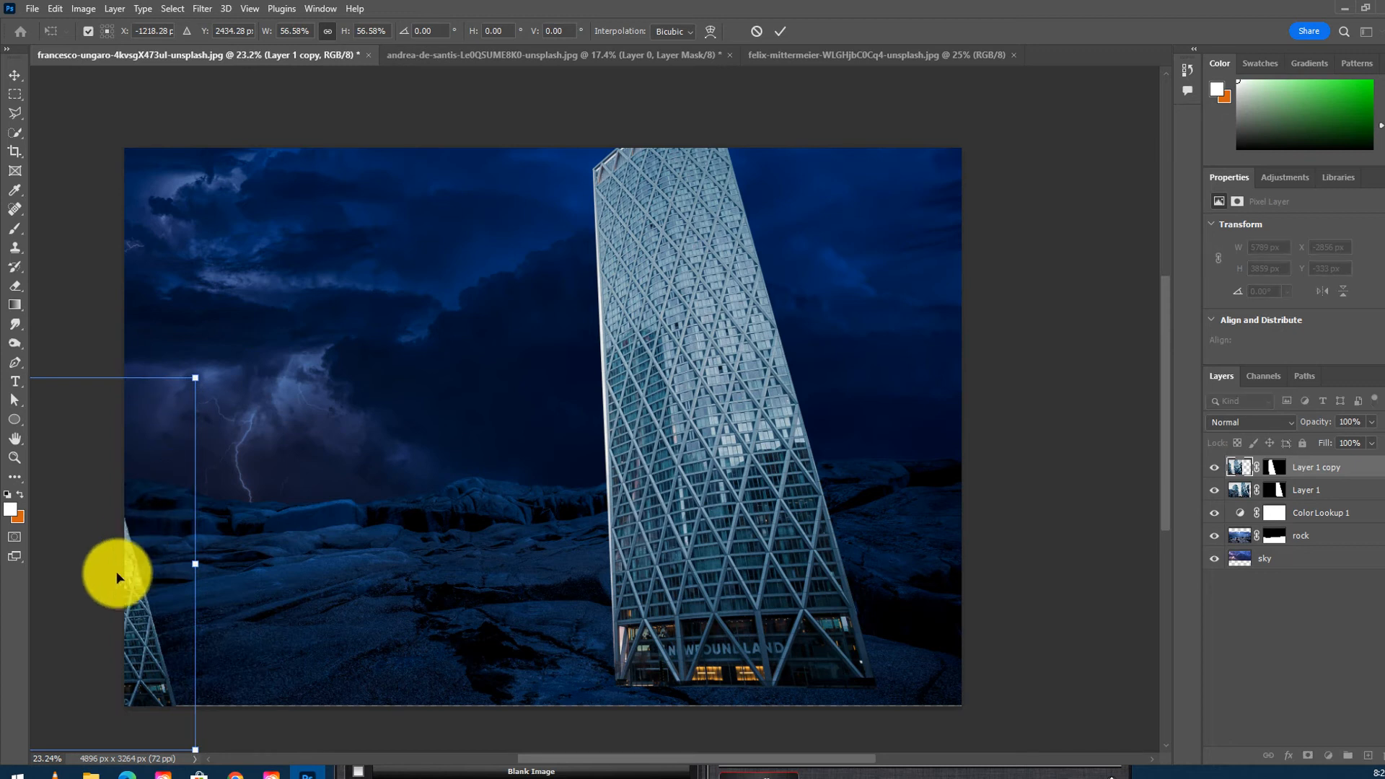
{"action": "left_click_drag", "start_coordinate": [142, 597], "coordinate": [412, 307]}
{"action": "left_click_drag", "start_coordinate": [473, 228], "coordinate": [444, 571]}
{"action": "left_click_drag", "start_coordinate": [469, 420], "coordinate": [226, 580]}
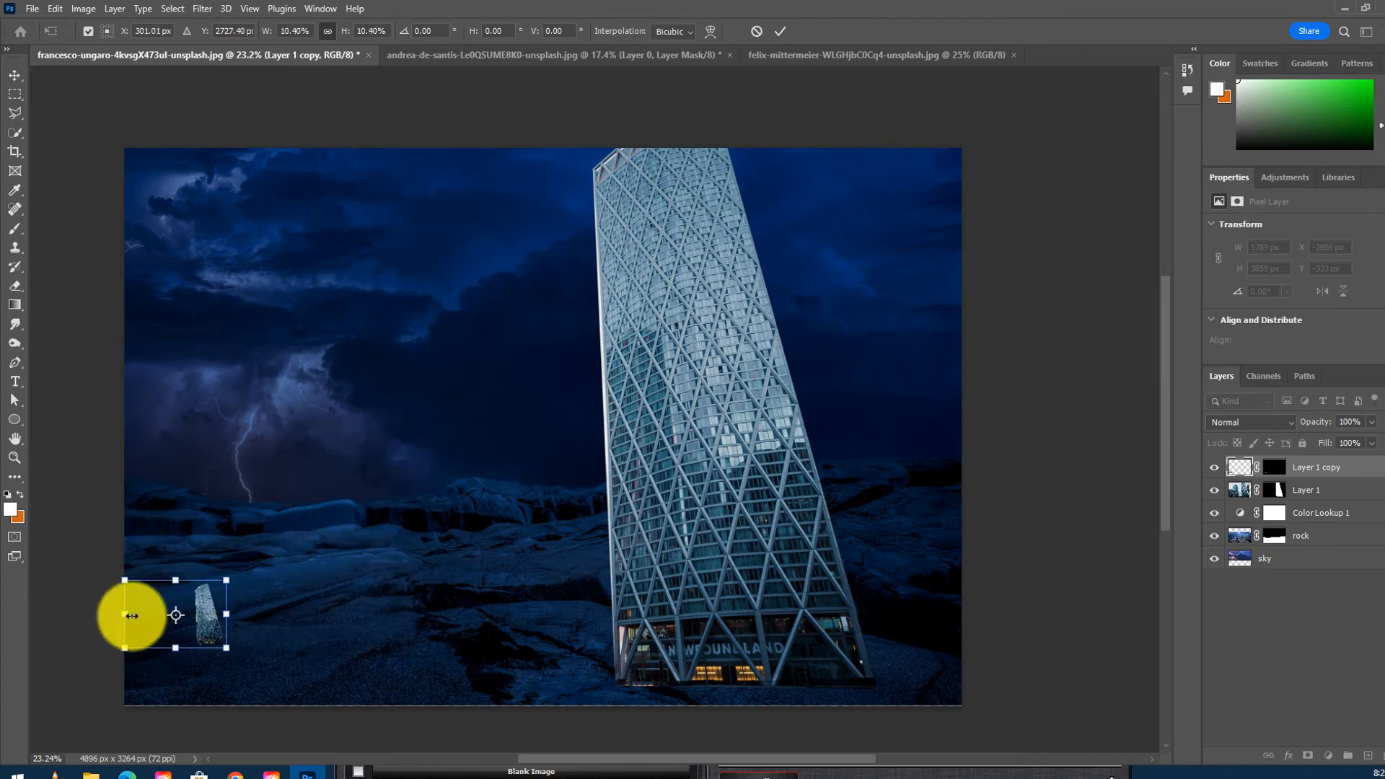
{"action": "key", "text": "Return"}
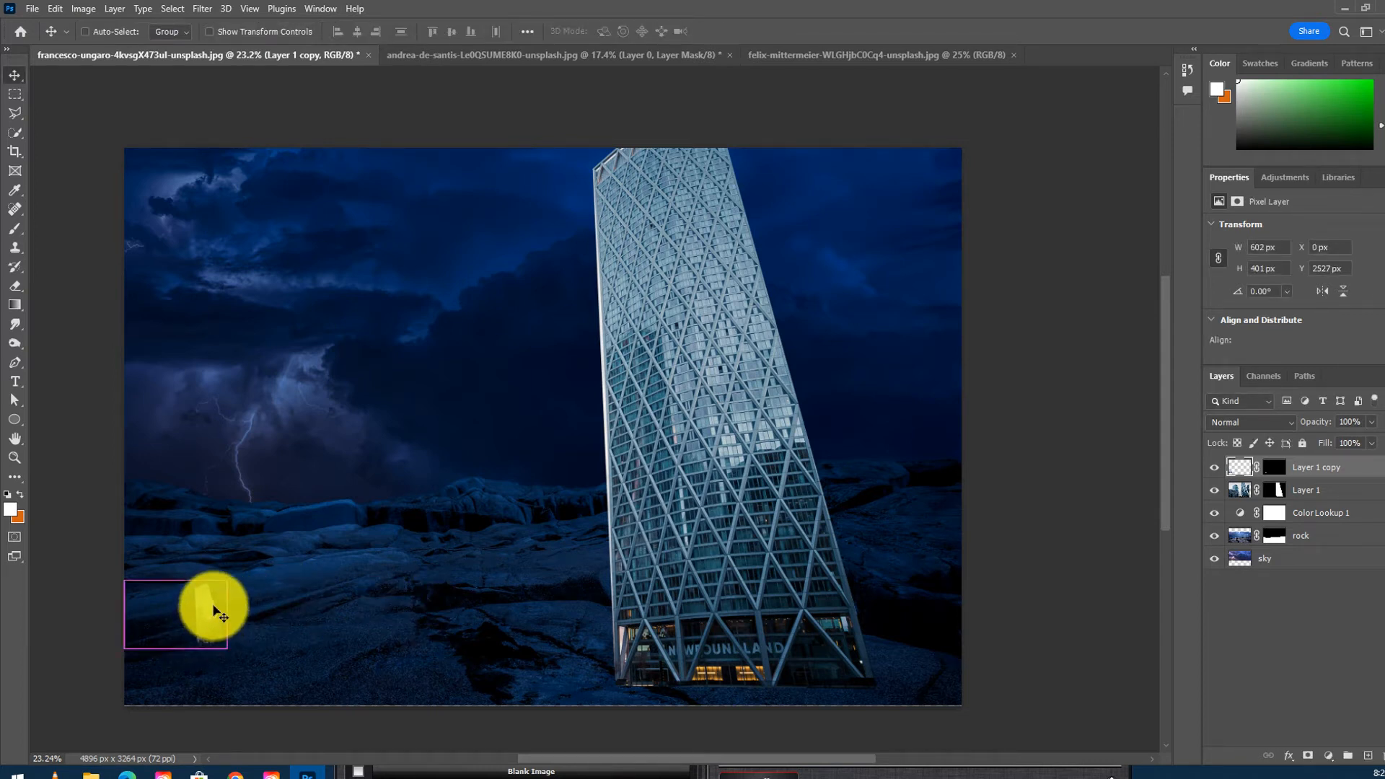
- Enlarge the copied tower with Free Transform to 950.93% so it stands beside the original
{"action": "key", "text": "ctrl+t"}
{"action": "left_click_drag", "start_coordinate": [228, 581], "coordinate": [906, 123]}
{"action": "left_click_drag", "start_coordinate": [721, 346], "coordinate": [339, 303]}
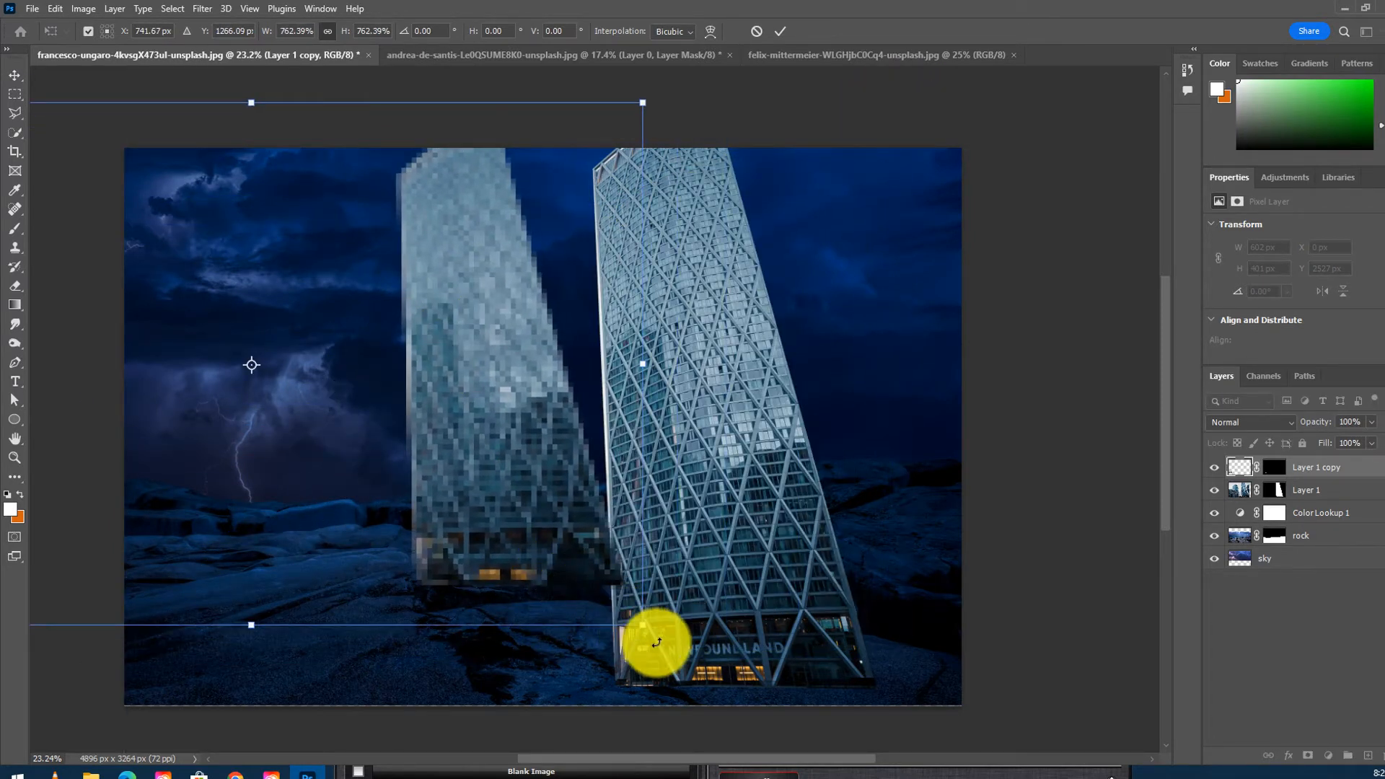
{"action": "left_click_drag", "start_coordinate": [644, 630], "coordinate": [835, 742]}
{"action": "left_click_drag", "start_coordinate": [711, 565], "coordinate": [561, 558]}
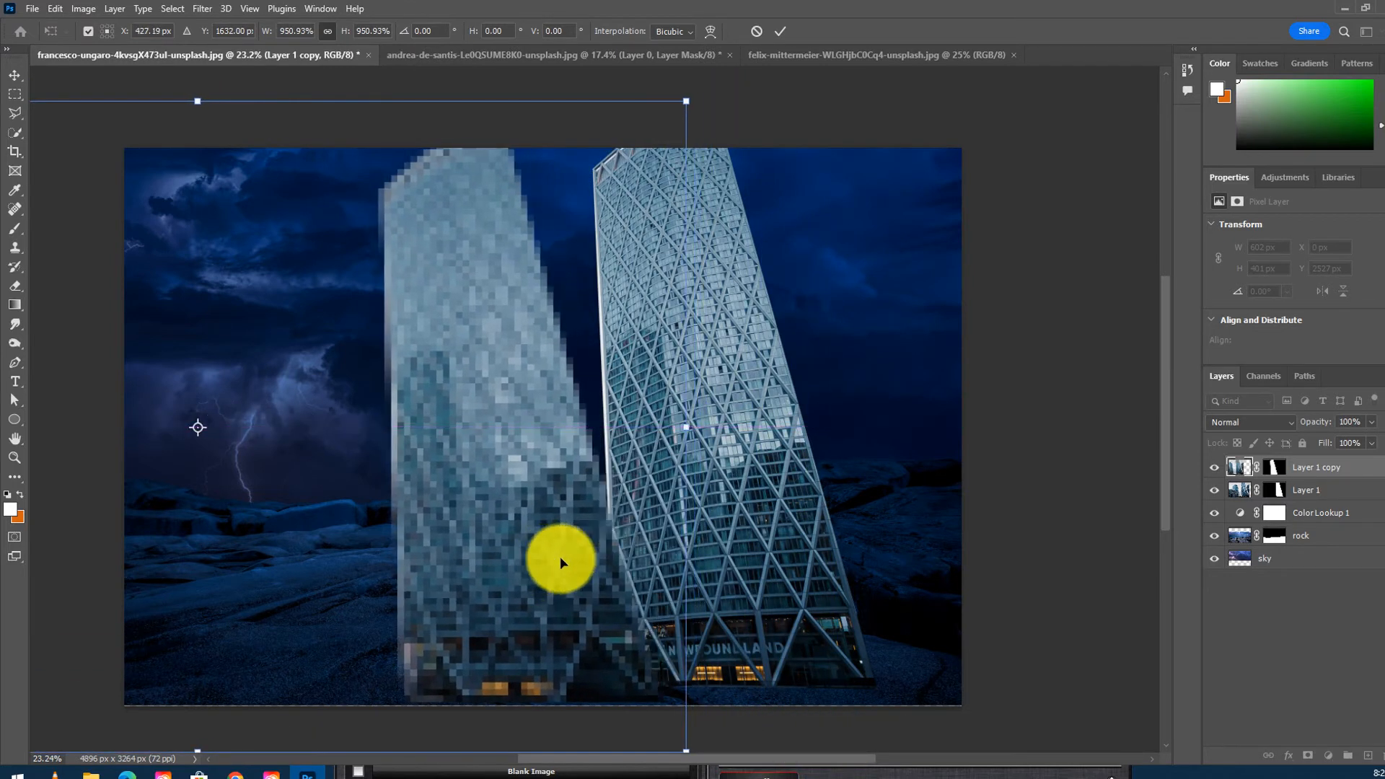
{"action": "key", "text": "Return"}
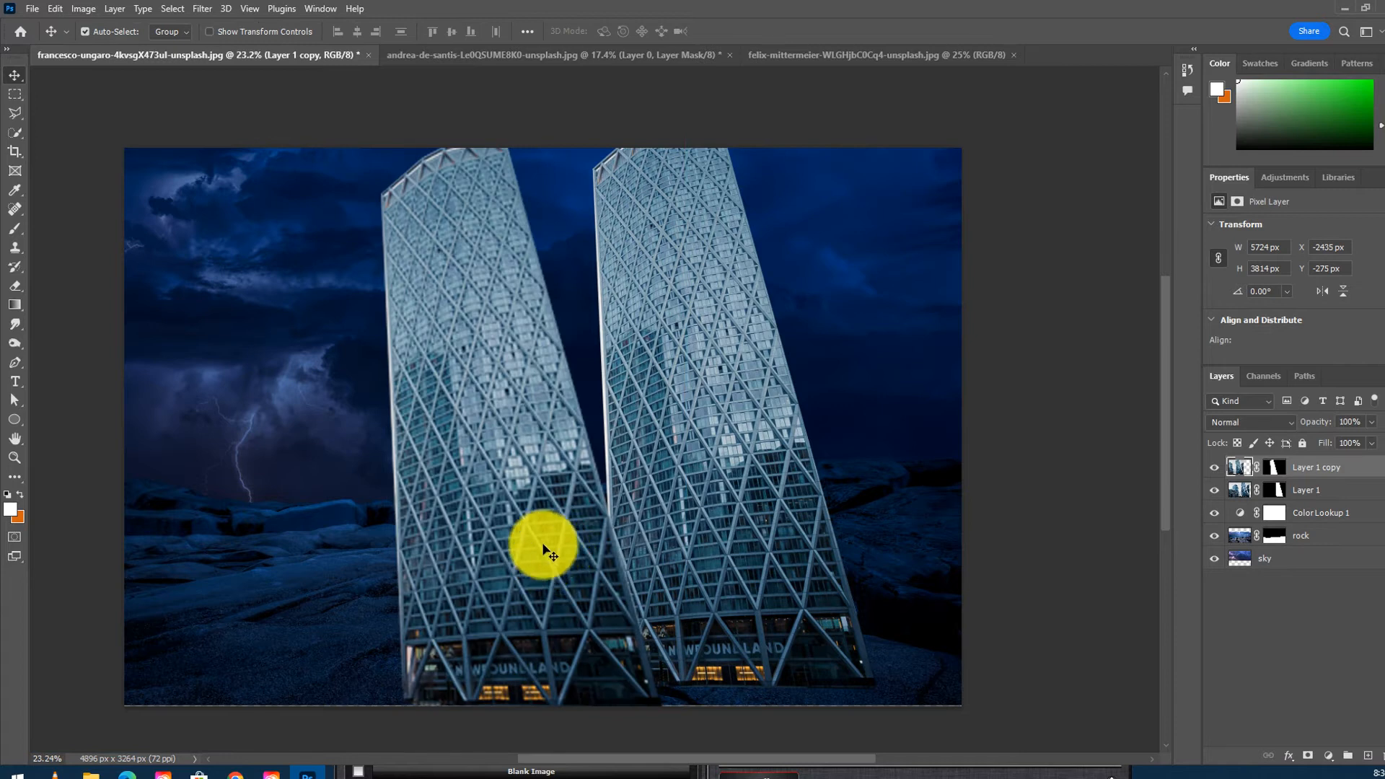
- Reposition both towers, shifting the copy further left and the original tower to the right
{"action": "left_click_drag", "start_coordinate": [541, 411], "coordinate": [511, 392]}
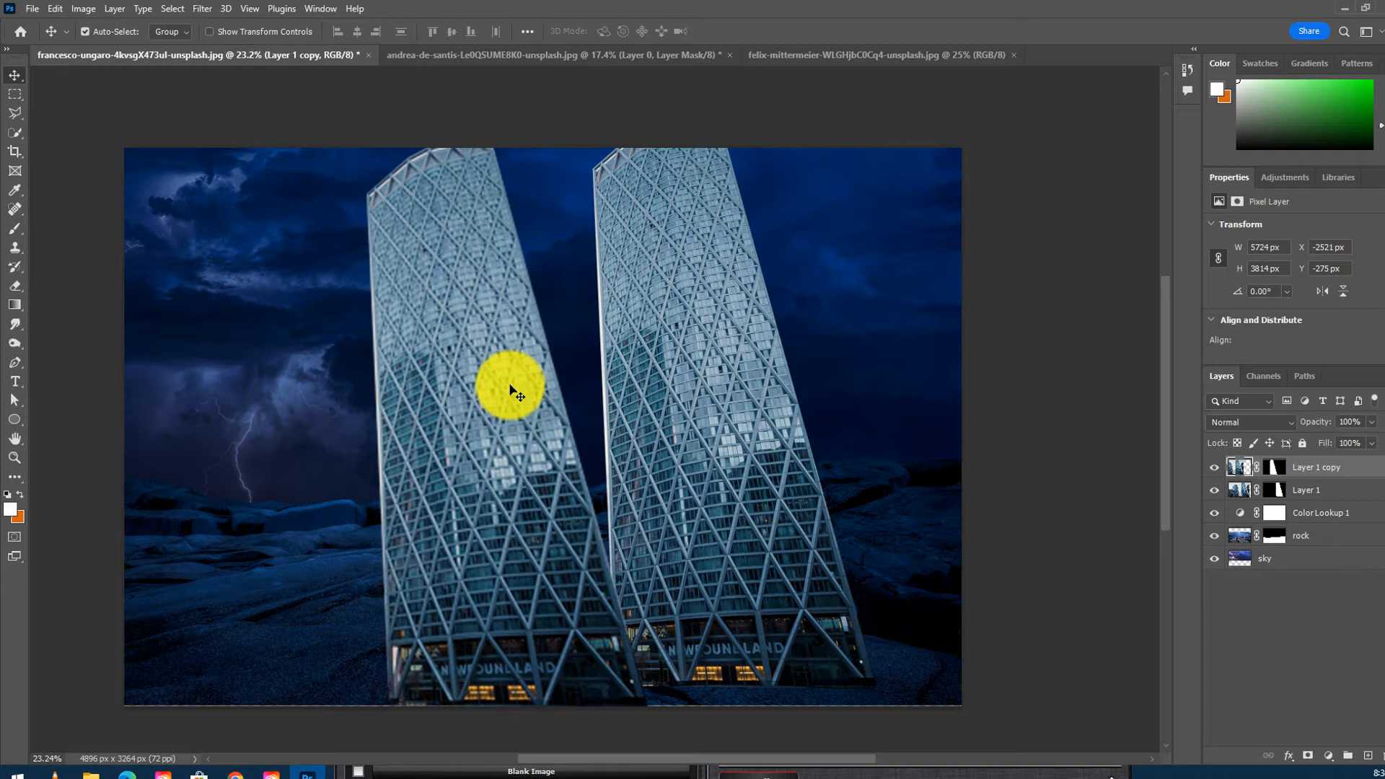
{"action": "mouse_move", "coordinate": [489, 288]}
{"action": "left_mouse_down"}
{"action": "mouse_move", "coordinate": [448, 288]}
{"action": "mouse_move", "coordinate": [492, 280]}
{"action": "mouse_move", "coordinate": [463, 297]}
{"action": "left_mouse_up"}
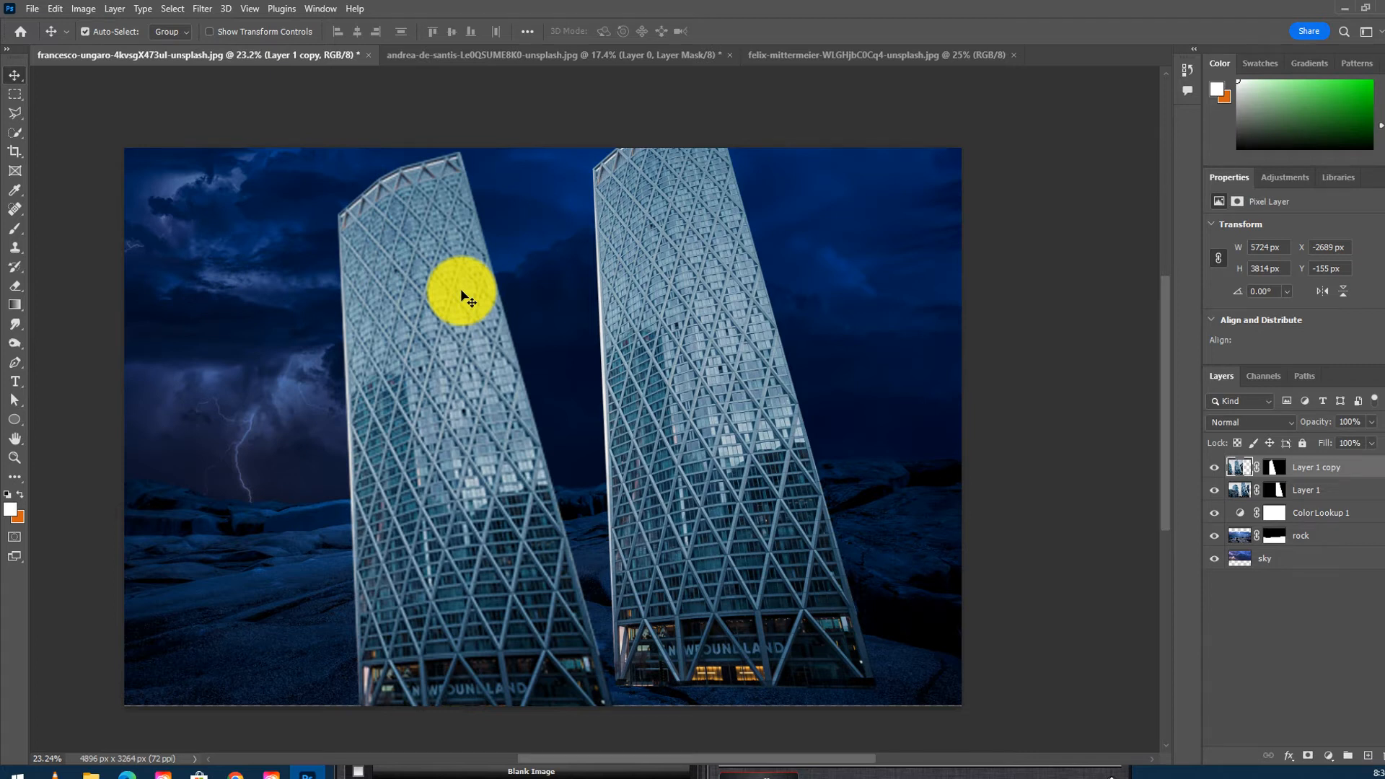
{"action": "left_click_drag", "start_coordinate": [494, 328], "coordinate": [434, 322]}
{"action": "left_click_drag", "start_coordinate": [711, 351], "coordinate": [759, 350]}
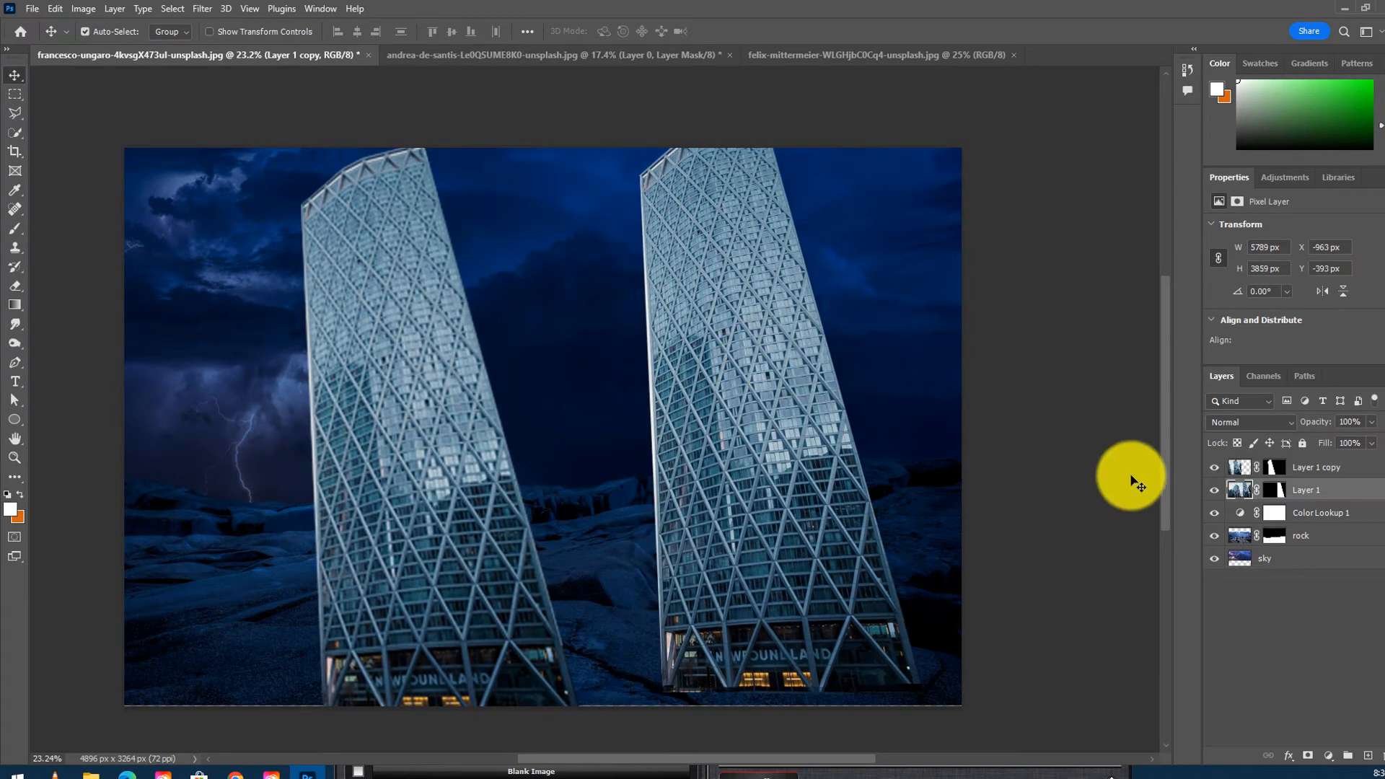
- Convert the original tower layer to a smart object and shrink it to 16.76% with Free Transform
{"action": "right_click", "coordinate": [1305, 492]}
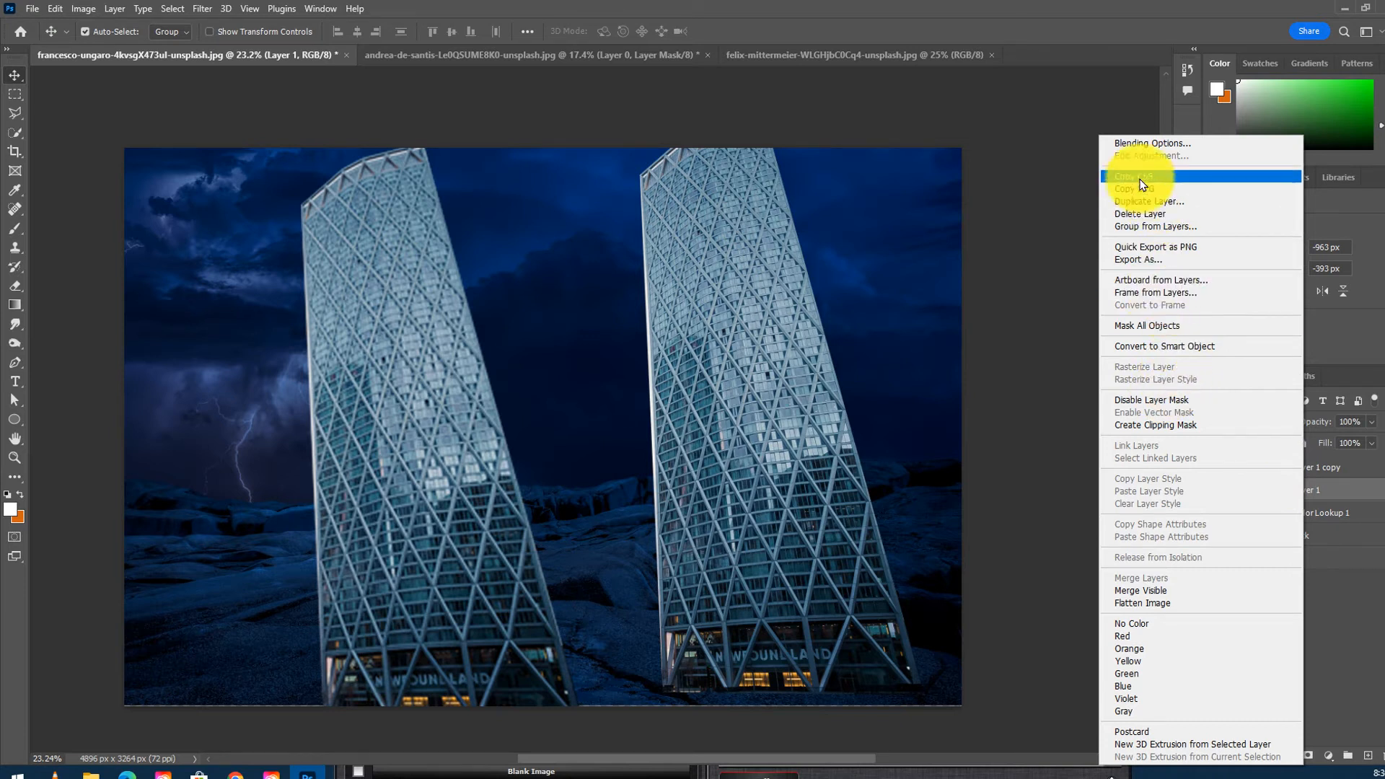
{"action": "left_click", "coordinate": [1177, 349]}
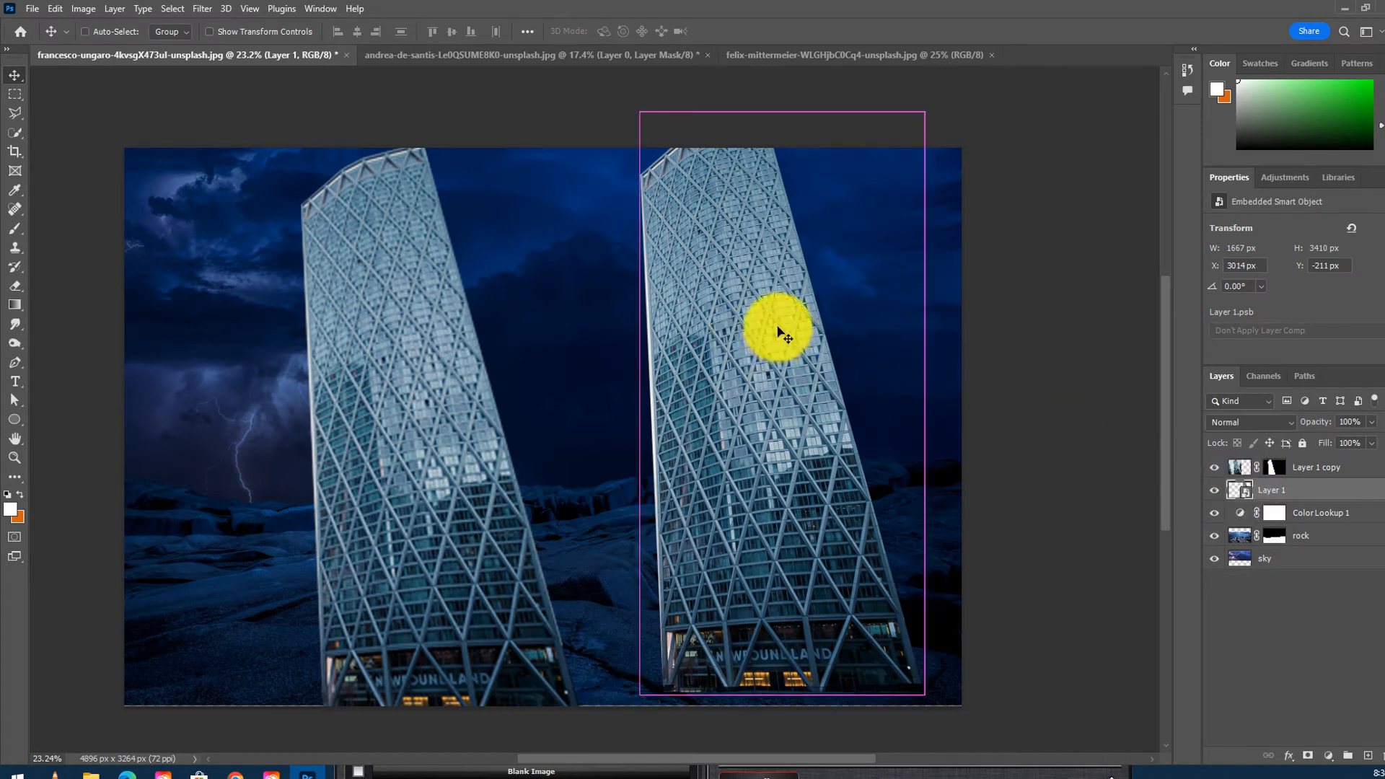
{"action": "key", "text": "ctrl+t"}
{"action": "left_click_drag", "start_coordinate": [925, 115], "coordinate": [643, 581]}
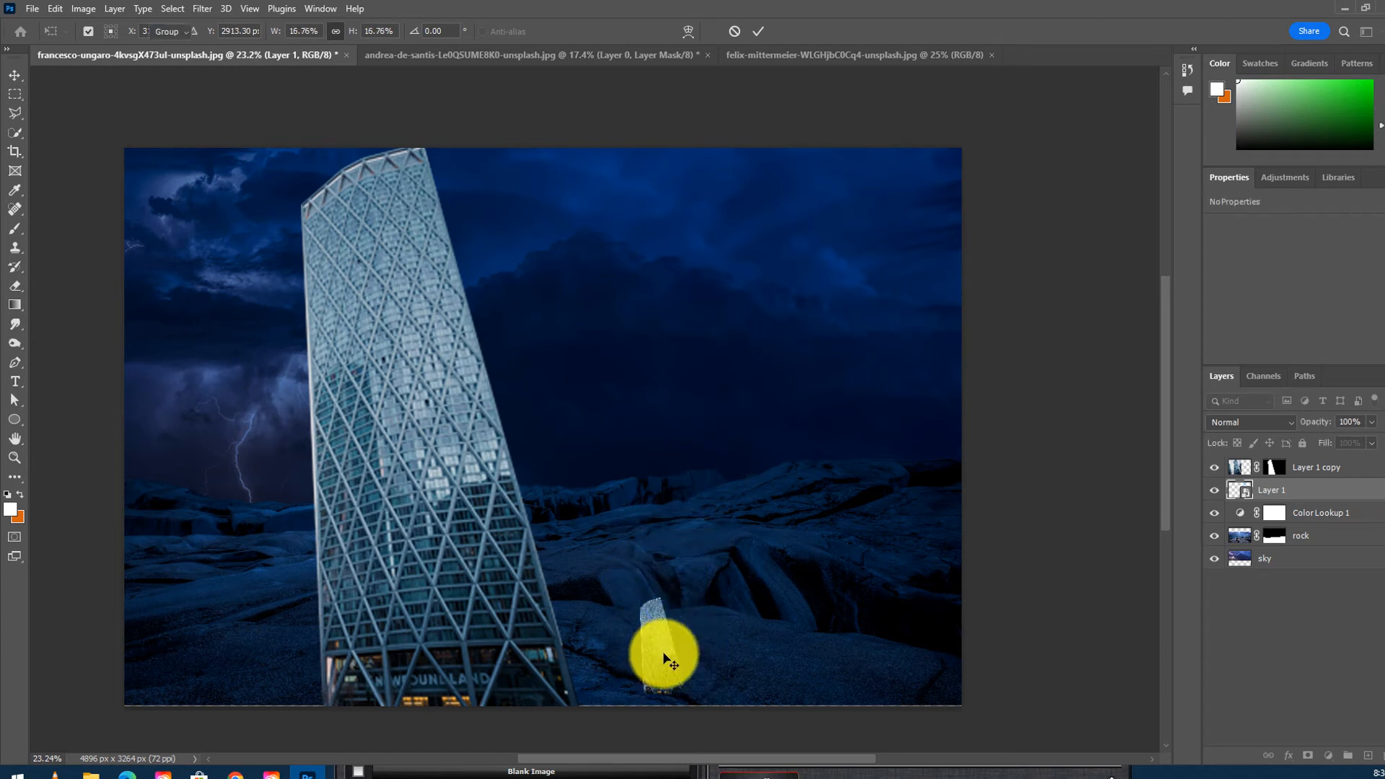
{"action": "key", "text": "Return"}
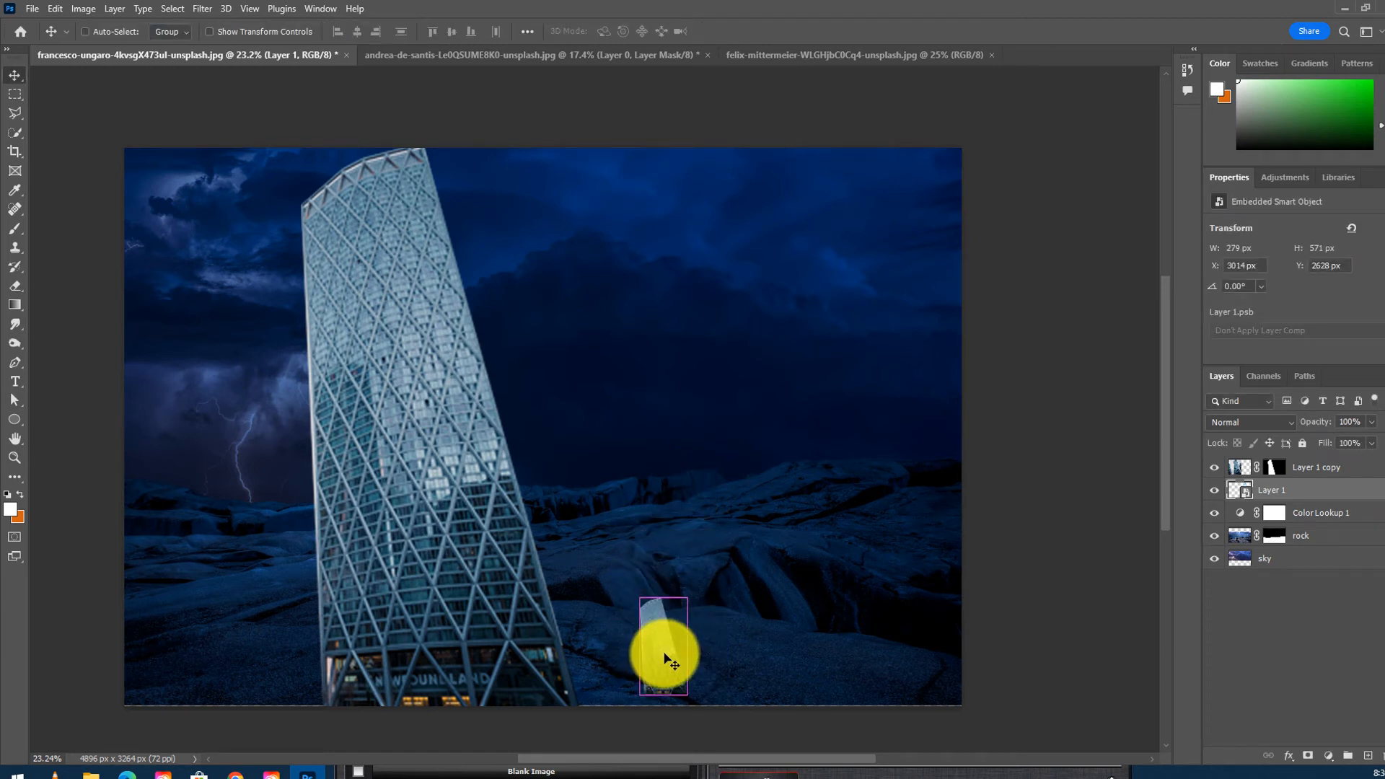
- Enlarge the smart-object tower back up to 90.64% with Free Transform
{"action": "key", "text": "ctrl+t"}
{"action": "left_click_drag", "start_coordinate": [691, 599], "coordinate": [932, 181]}
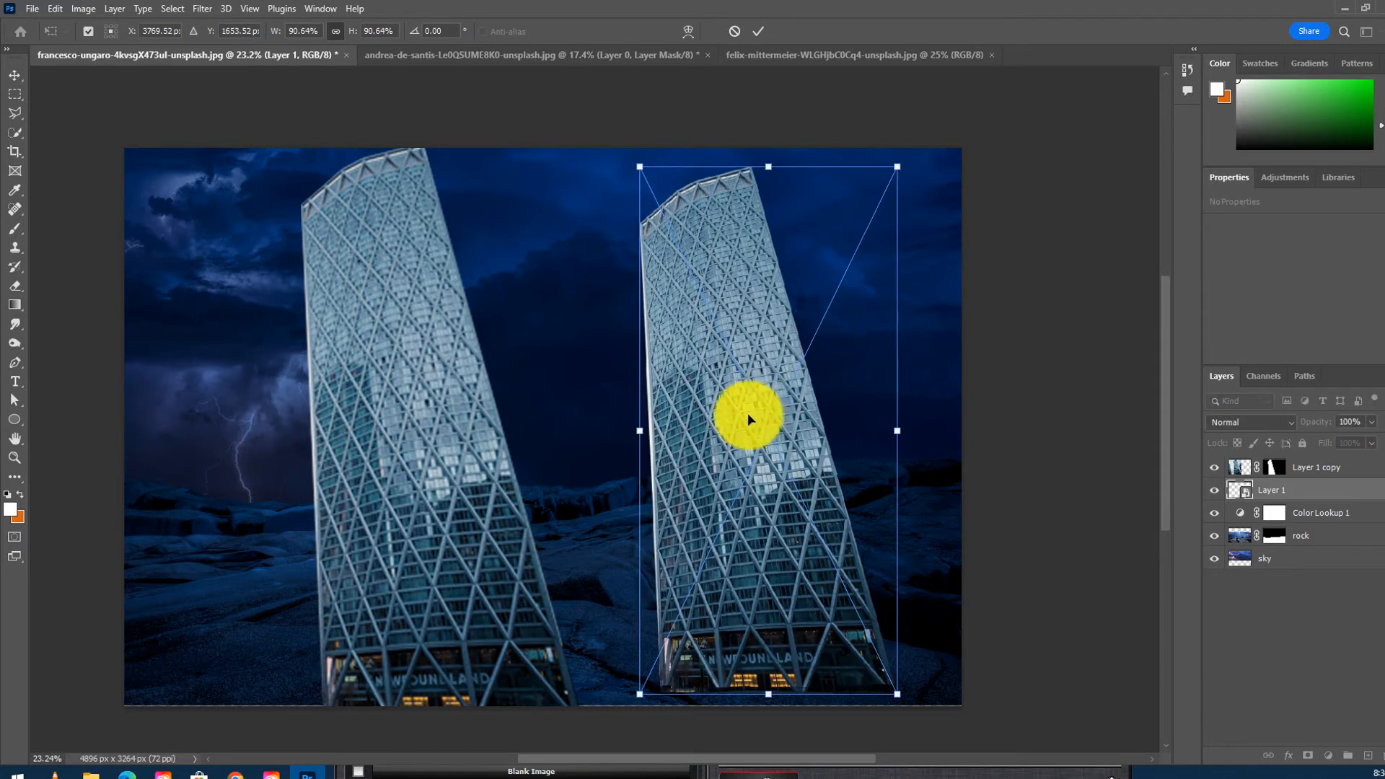
{"action": "key", "text": "Return"}
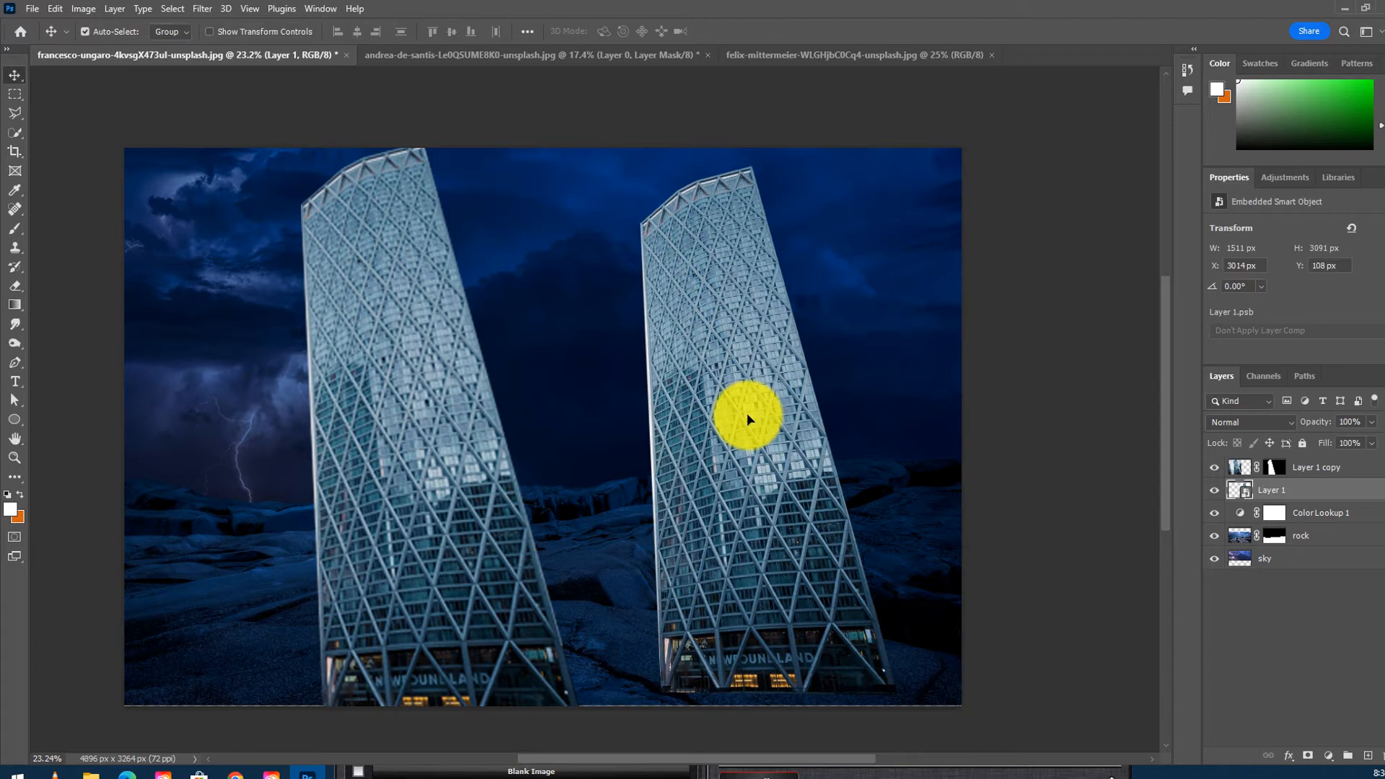
- Open the smart object's contents in their own document and close that document again
{"action": "mouse_move", "coordinate": [766, 383]}
{"action": "left_mouse_down"}
{"action": "mouse_move", "coordinate": [532, 331]}
{"action": "mouse_move", "coordinate": [562, 356]}
{"action": "mouse_move", "coordinate": [763, 386]}
{"action": "mouse_move", "coordinate": [760, 373]}
{"action": "left_mouse_up"}
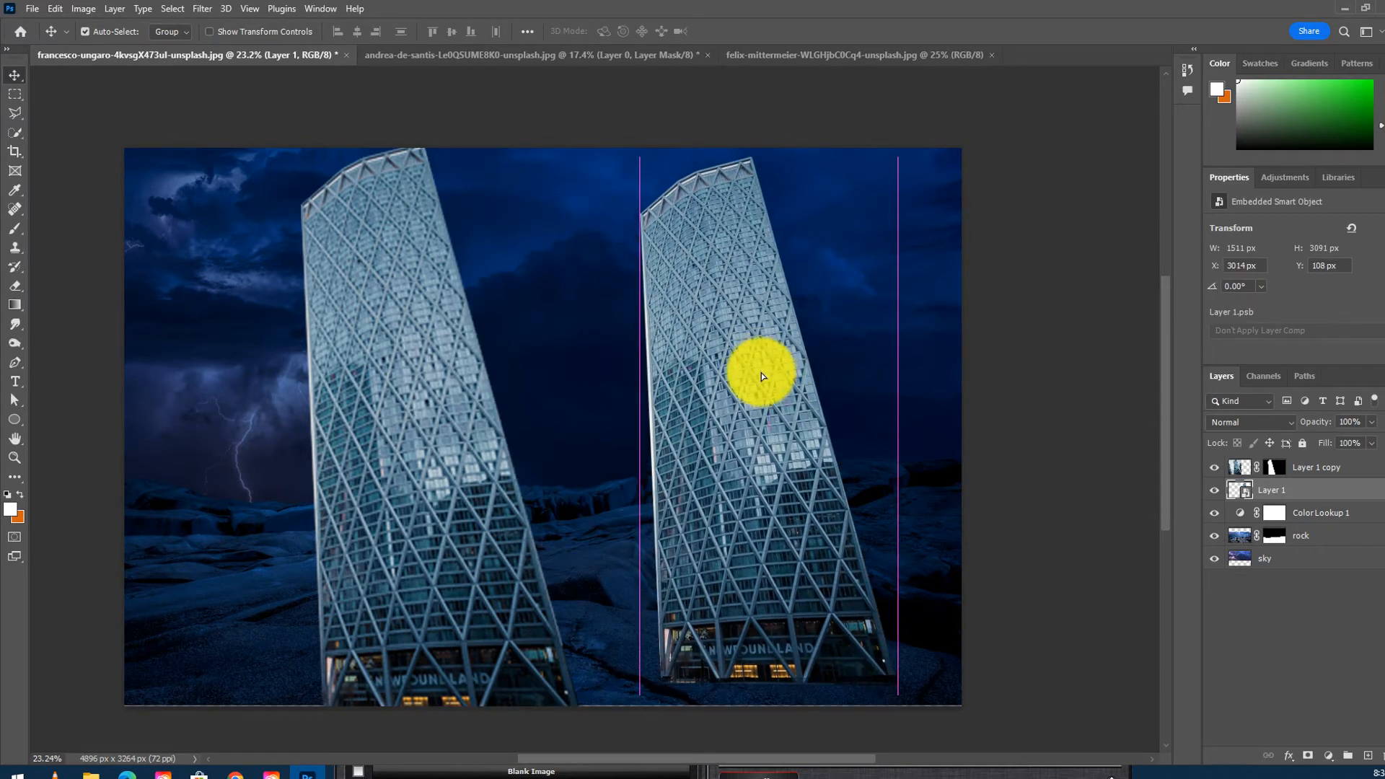
{"action": "double_click", "coordinate": [1245, 495]}
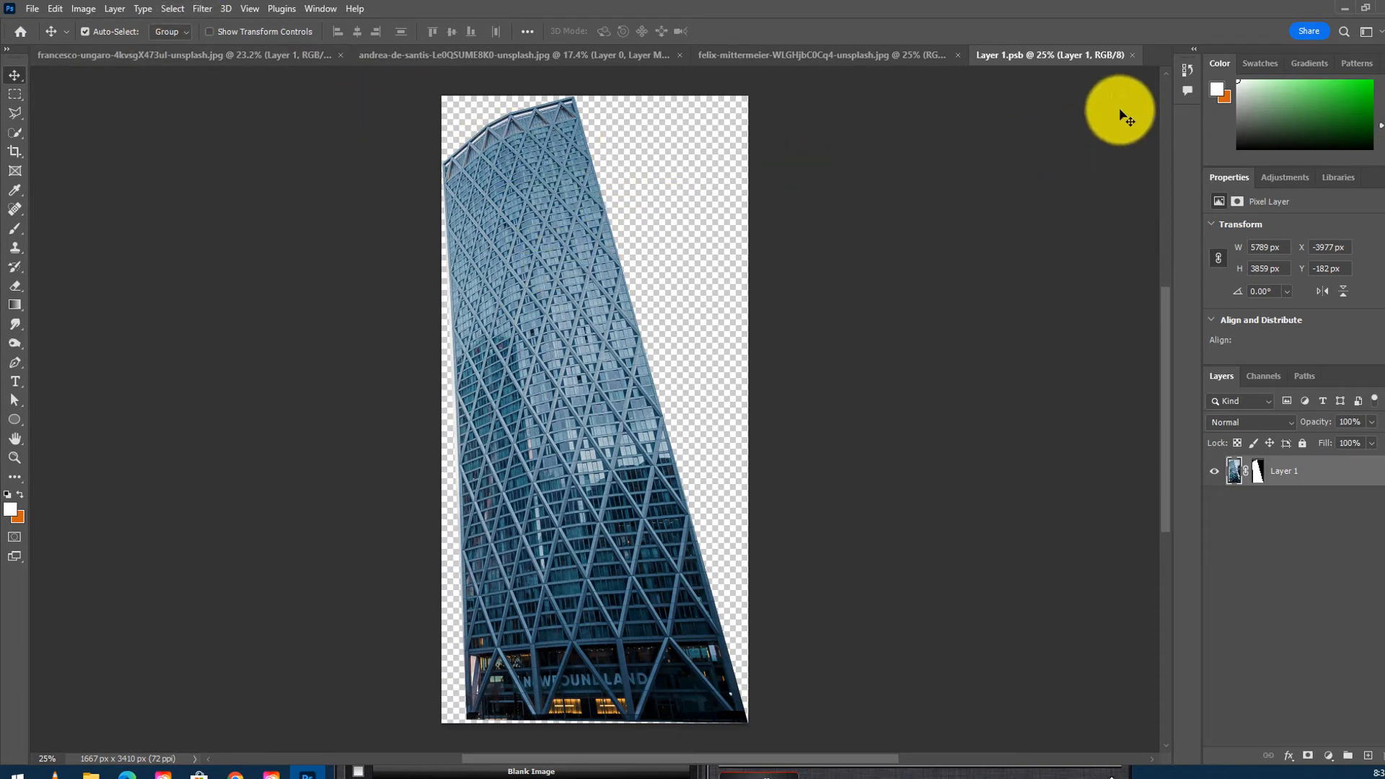
{"action": "left_click", "coordinate": [1136, 56]}
- Delete the copied tower layer and move the remaining smart-object tower to the middle of the canvas
{"action": "left_click_drag", "start_coordinate": [743, 330], "coordinate": [792, 326]}
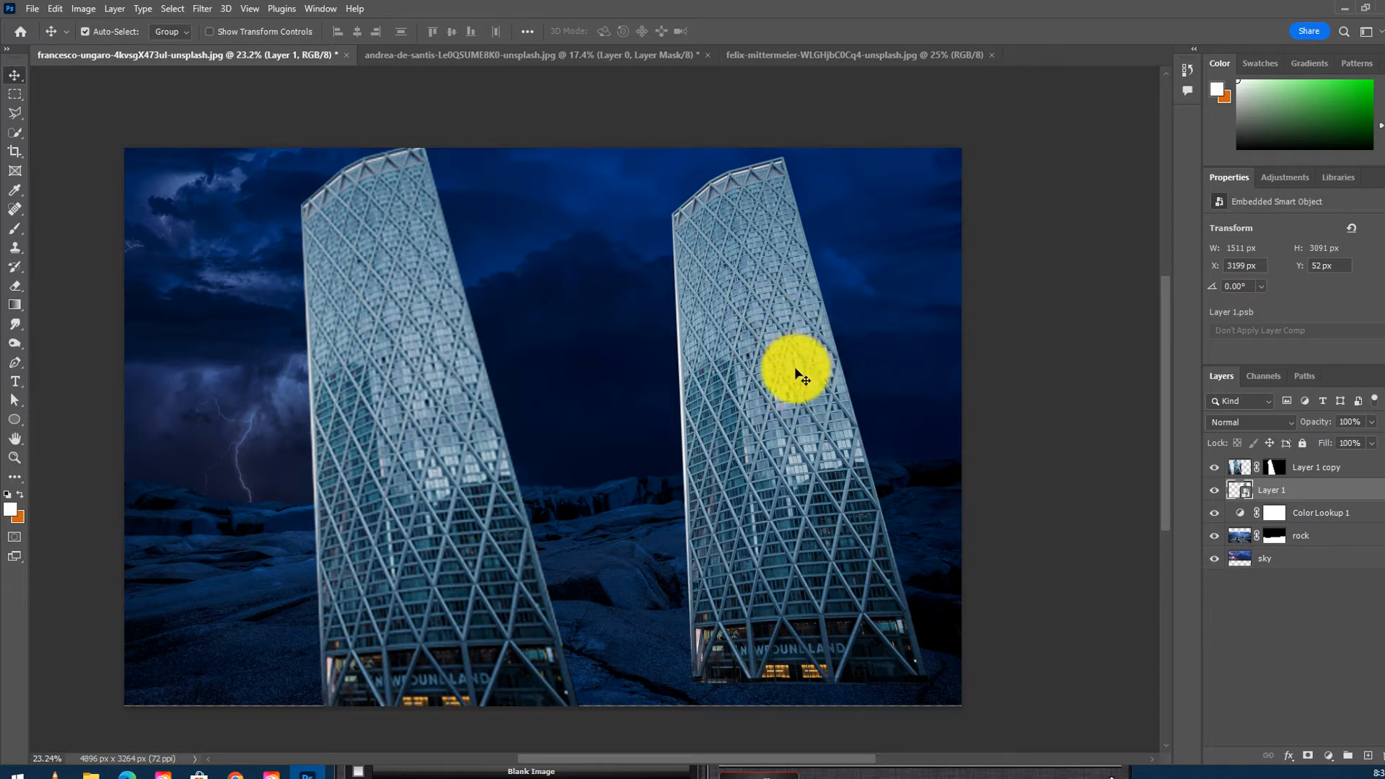
{"action": "mouse_move", "coordinate": [764, 396]}
{"action": "left_mouse_down"}
{"action": "mouse_move", "coordinate": [795, 407]}
{"action": "mouse_move", "coordinate": [763, 391]}
{"action": "mouse_move", "coordinate": [778, 425]}
{"action": "mouse_move", "coordinate": [761, 411]}
{"action": "left_mouse_up"}
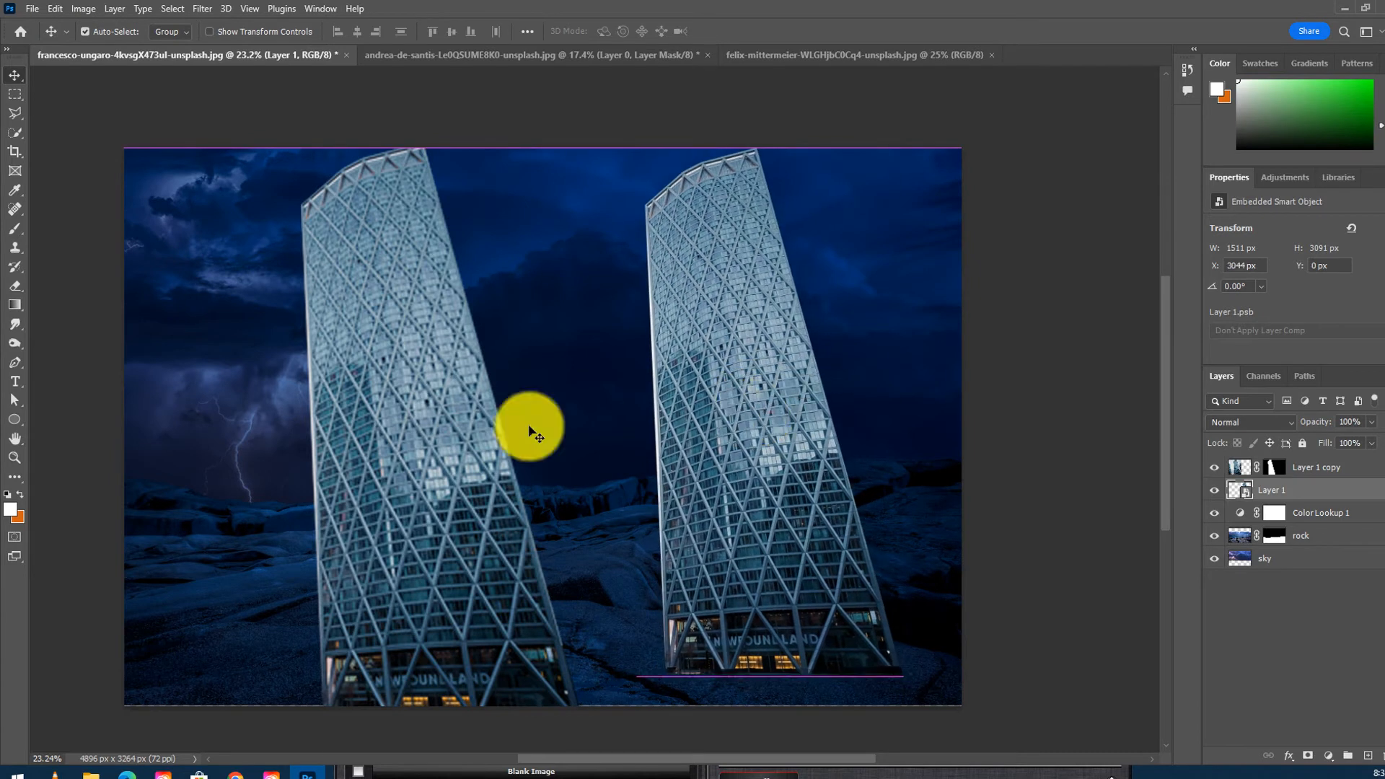
{"action": "left_click", "coordinate": [440, 424]}
{"action": "left_click_drag", "start_coordinate": [1330, 482], "coordinate": [1378, 755]}
{"action": "left_click_drag", "start_coordinate": [844, 457], "coordinate": [659, 411]}
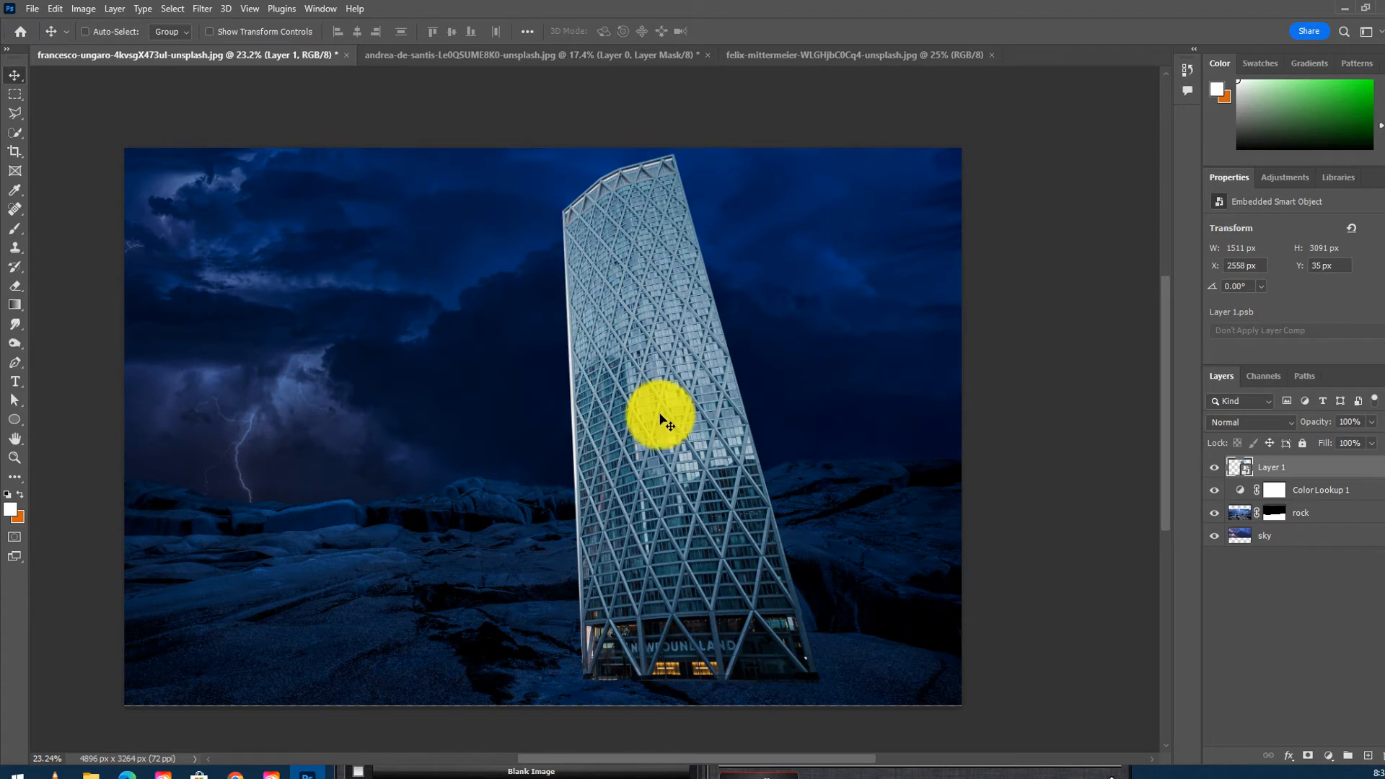
- Distort the tower with Free Transform, pulling its top-right corner far outward and widening its base
{"action": "key", "text": "ctrl+t"}
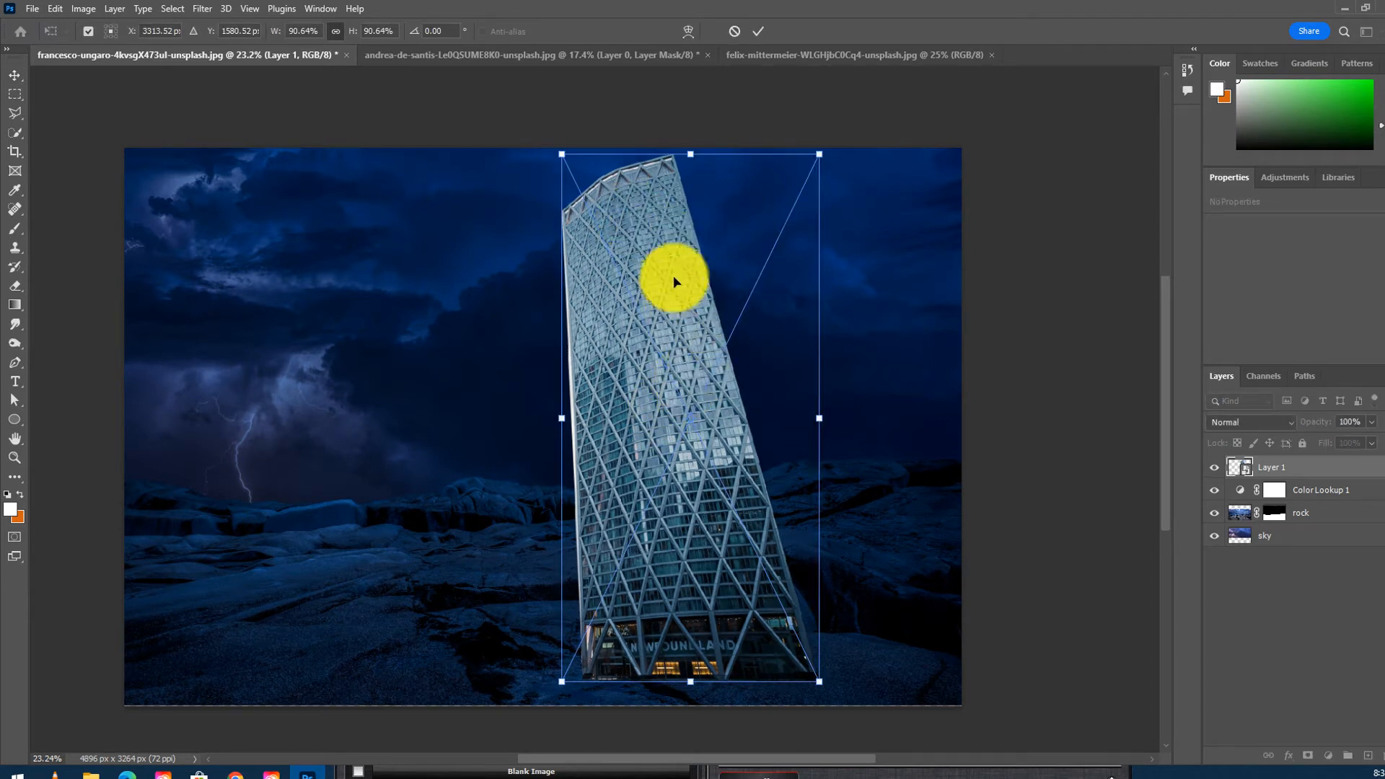
{"action": "right_click", "coordinate": [674, 280]}
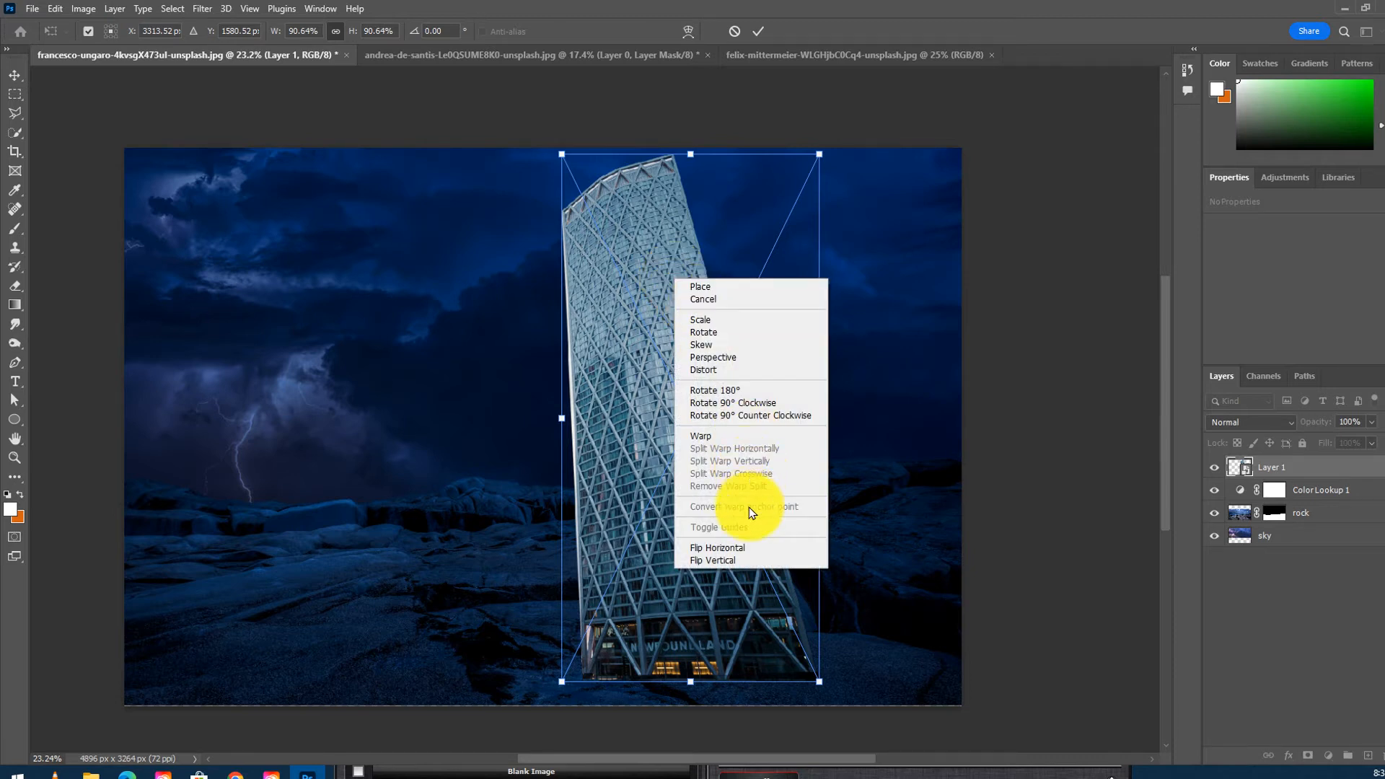
{"action": "left_click", "coordinate": [714, 369]}
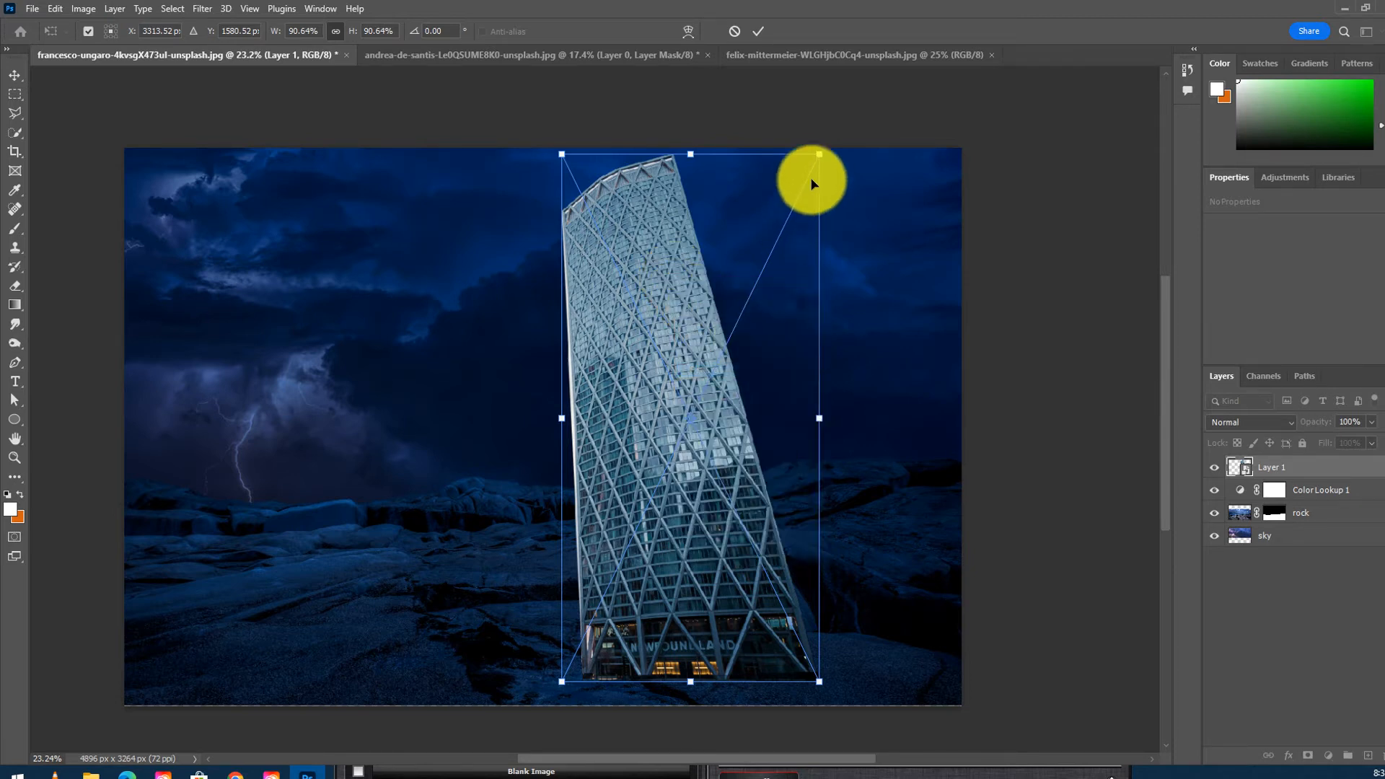
{"action": "left_click_drag", "start_coordinate": [858, 158], "coordinate": [1076, 321]}
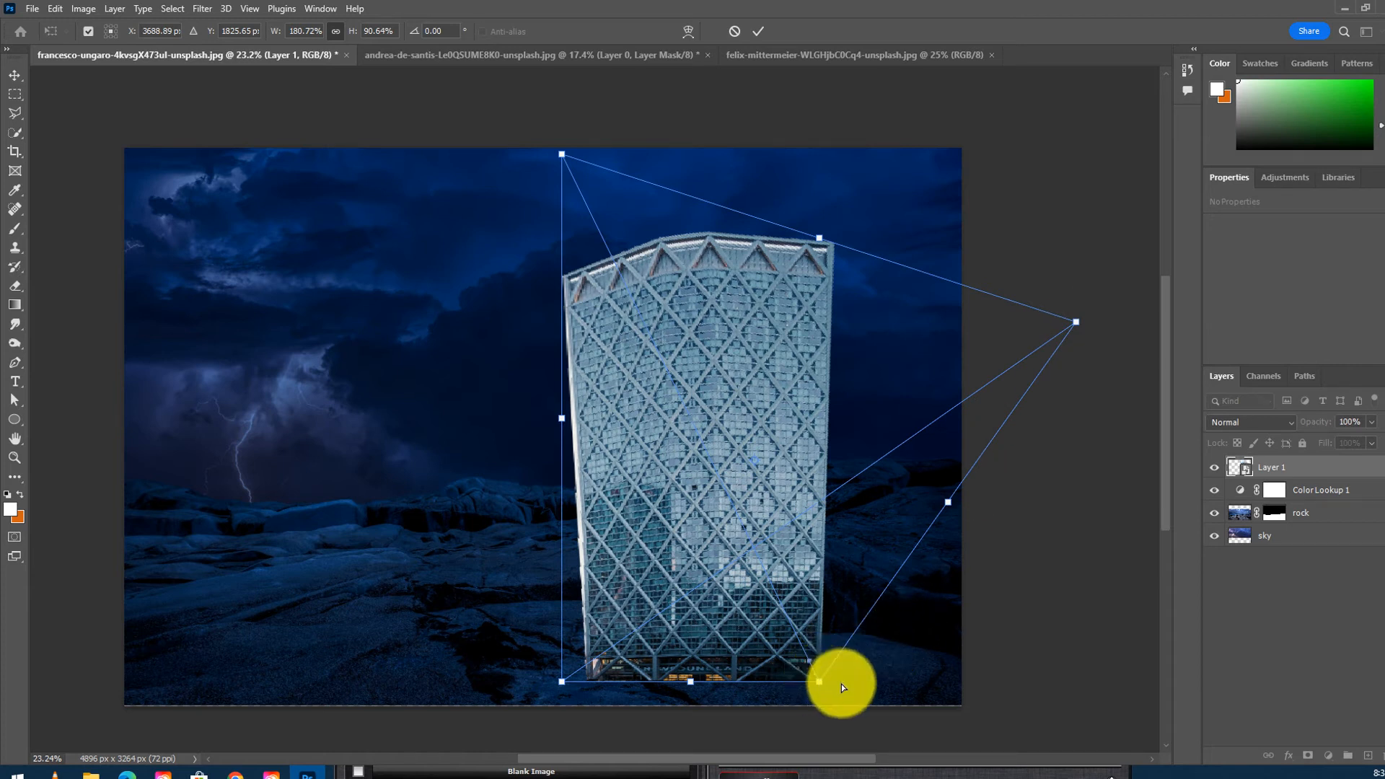
{"action": "left_click_drag", "start_coordinate": [841, 686], "coordinate": [851, 682]}
{"action": "left_click_drag", "start_coordinate": [563, 685], "coordinate": [531, 686]}
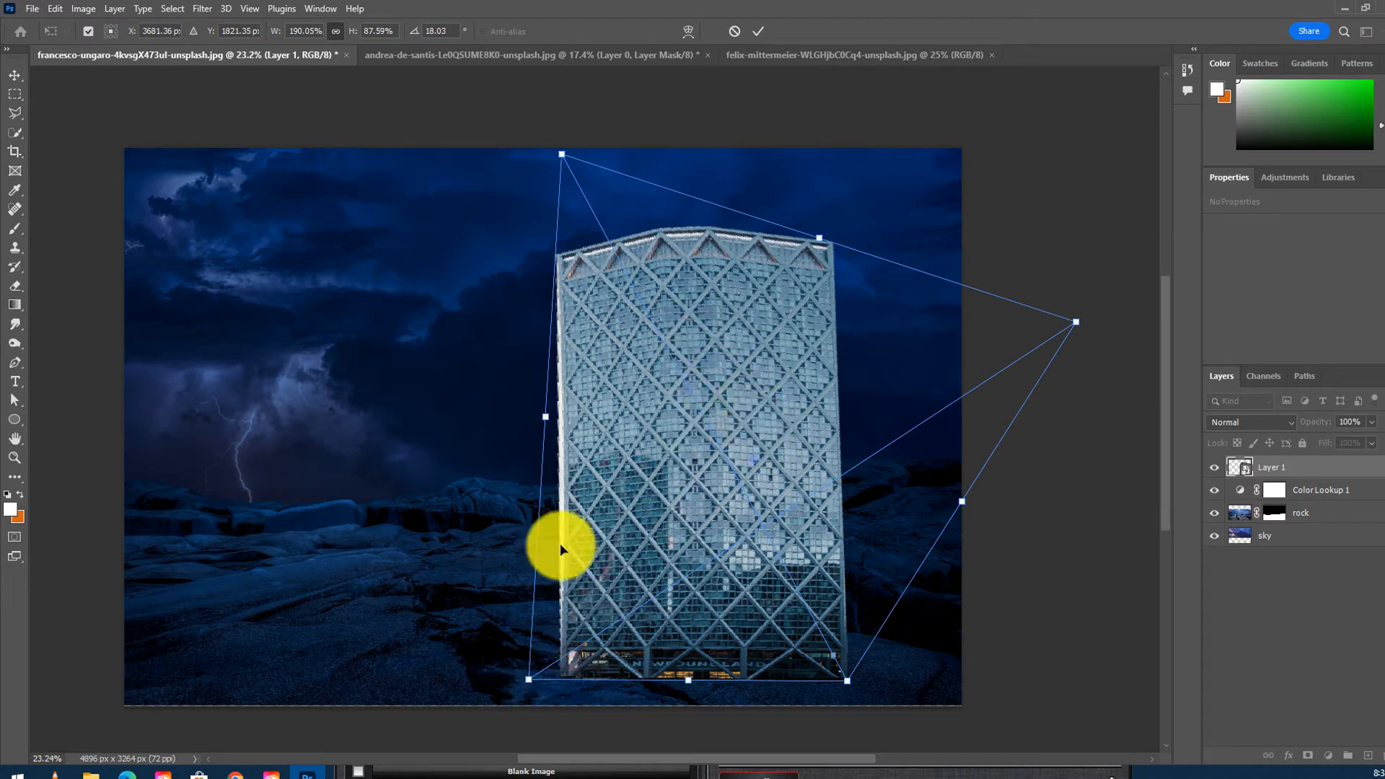
{"action": "key", "text": "Return"}
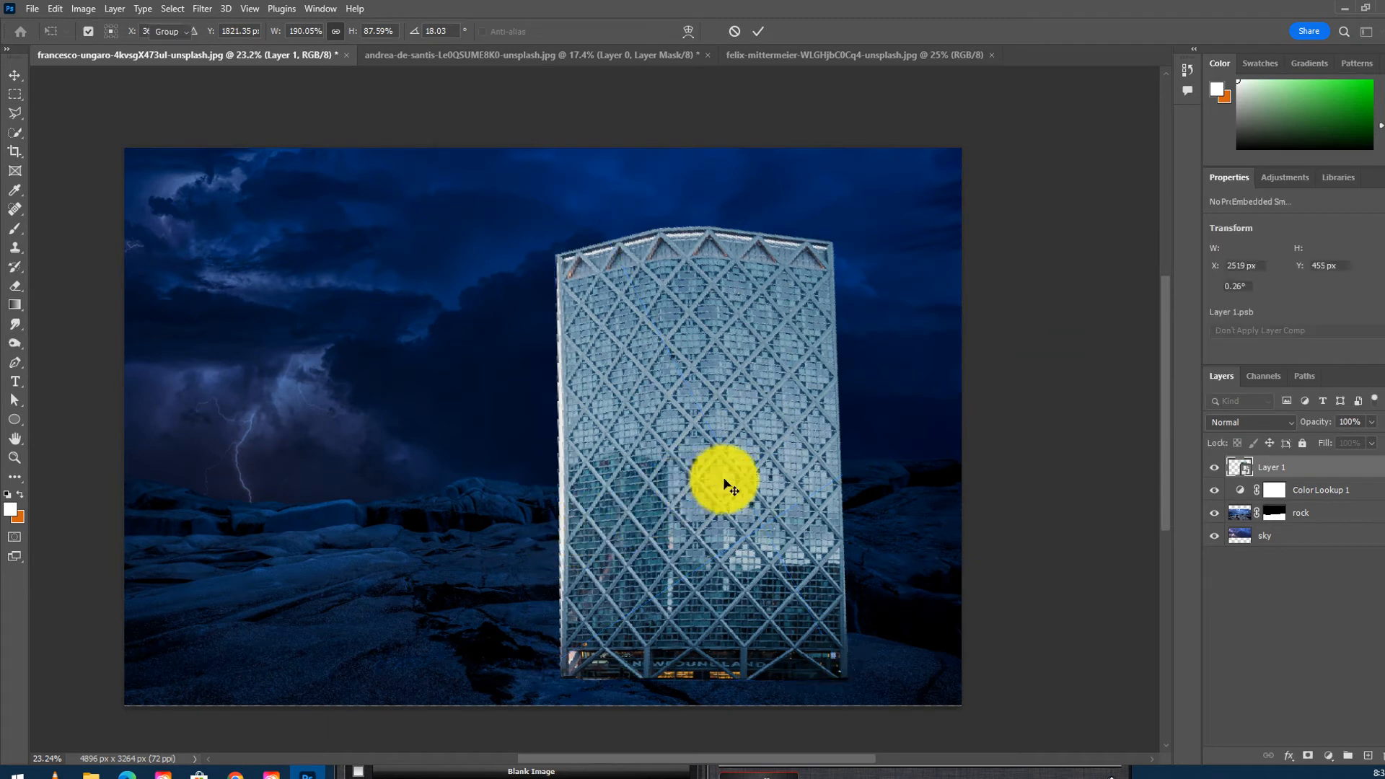
- Refine the tower's transform at its left edge and move it slightly up and to the right
{"action": "key", "text": "ctrl+t"}
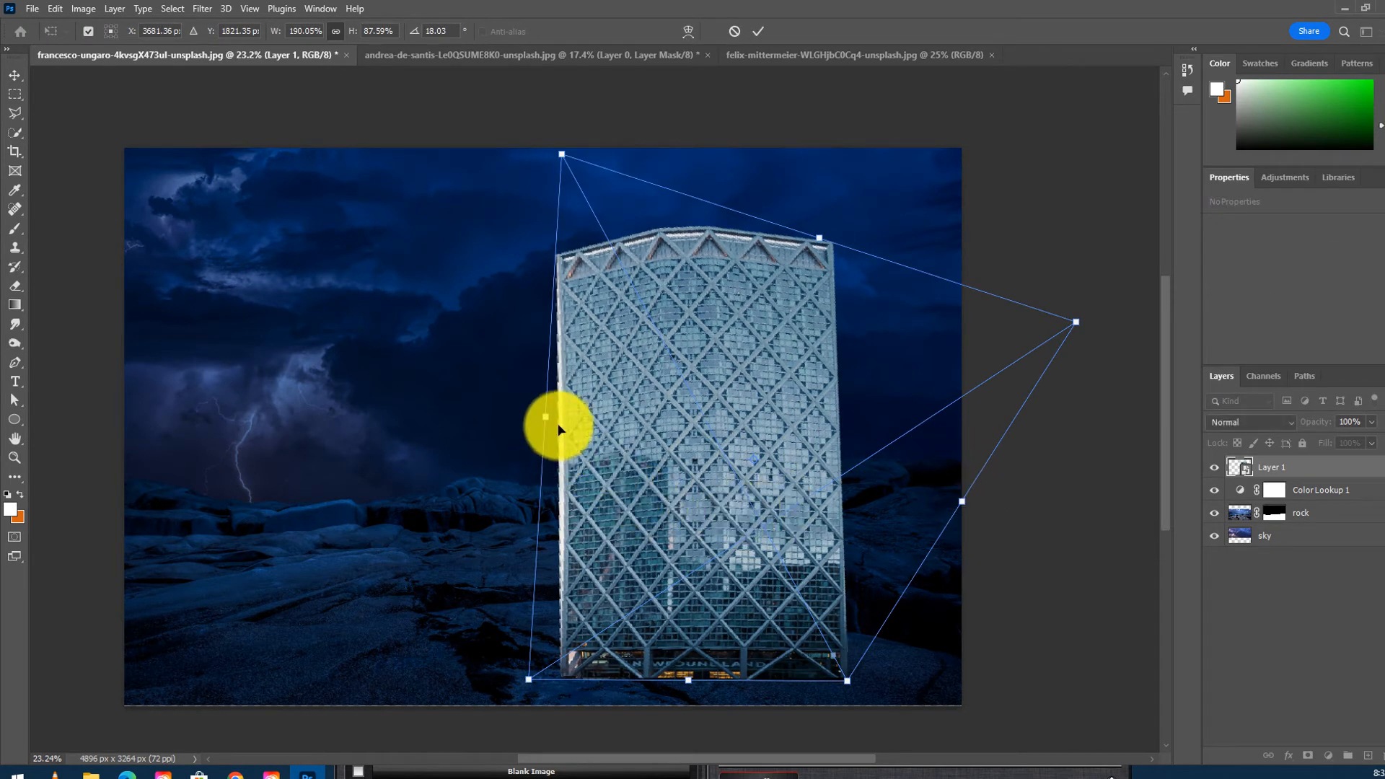
{"action": "mouse_move", "coordinate": [548, 418]}
{"action": "left_mouse_down"}
{"action": "mouse_move", "coordinate": [578, 411]}
{"action": "mouse_move", "coordinate": [560, 411]}
{"action": "left_mouse_up"}
{"action": "left_click_drag", "start_coordinate": [653, 416], "coordinate": [638, 419]}
{"action": "key", "text": "Return"}
{"action": "left_click_drag", "start_coordinate": [730, 375], "coordinate": [758, 346]}
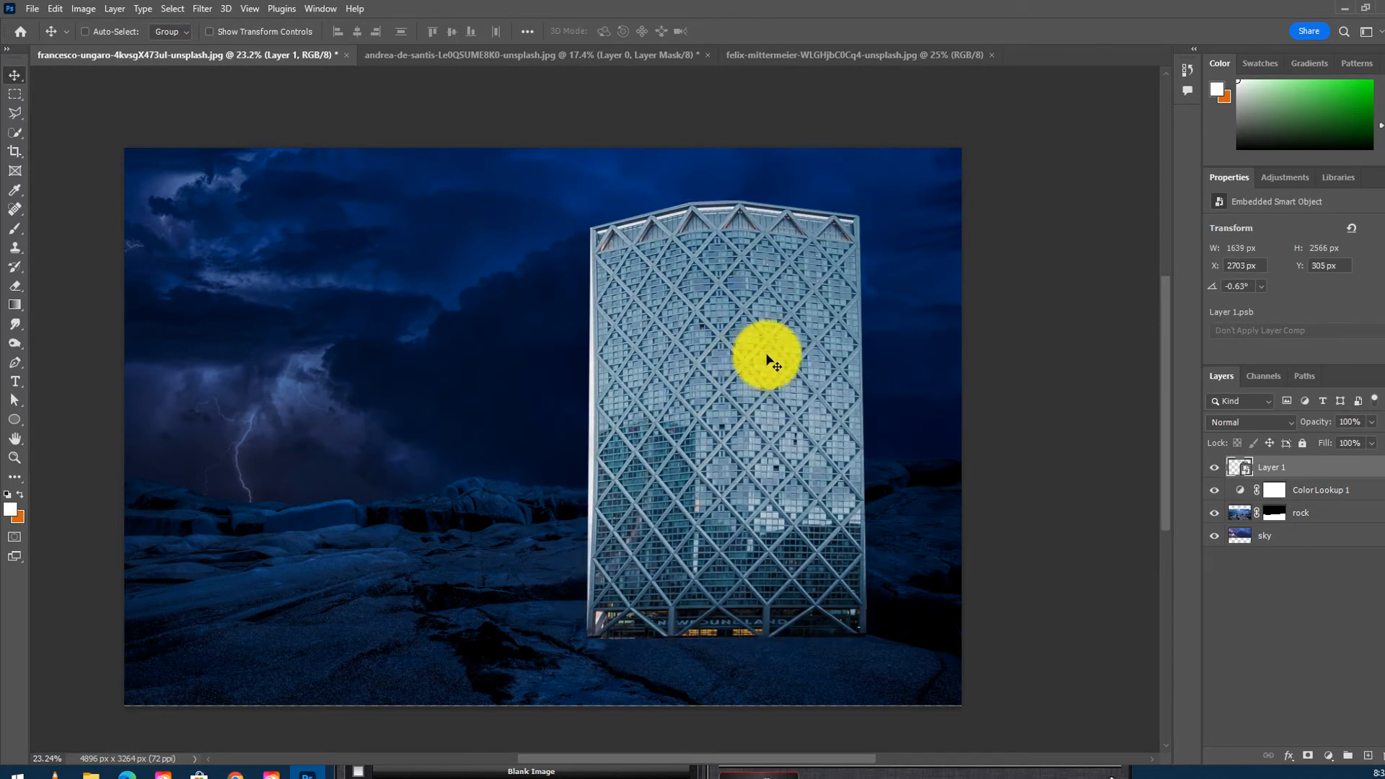
- Scale the tower down, distort its top-left corner inward, and place it at the centre of the horizon
{"action": "key", "text": "ctrl+t"}
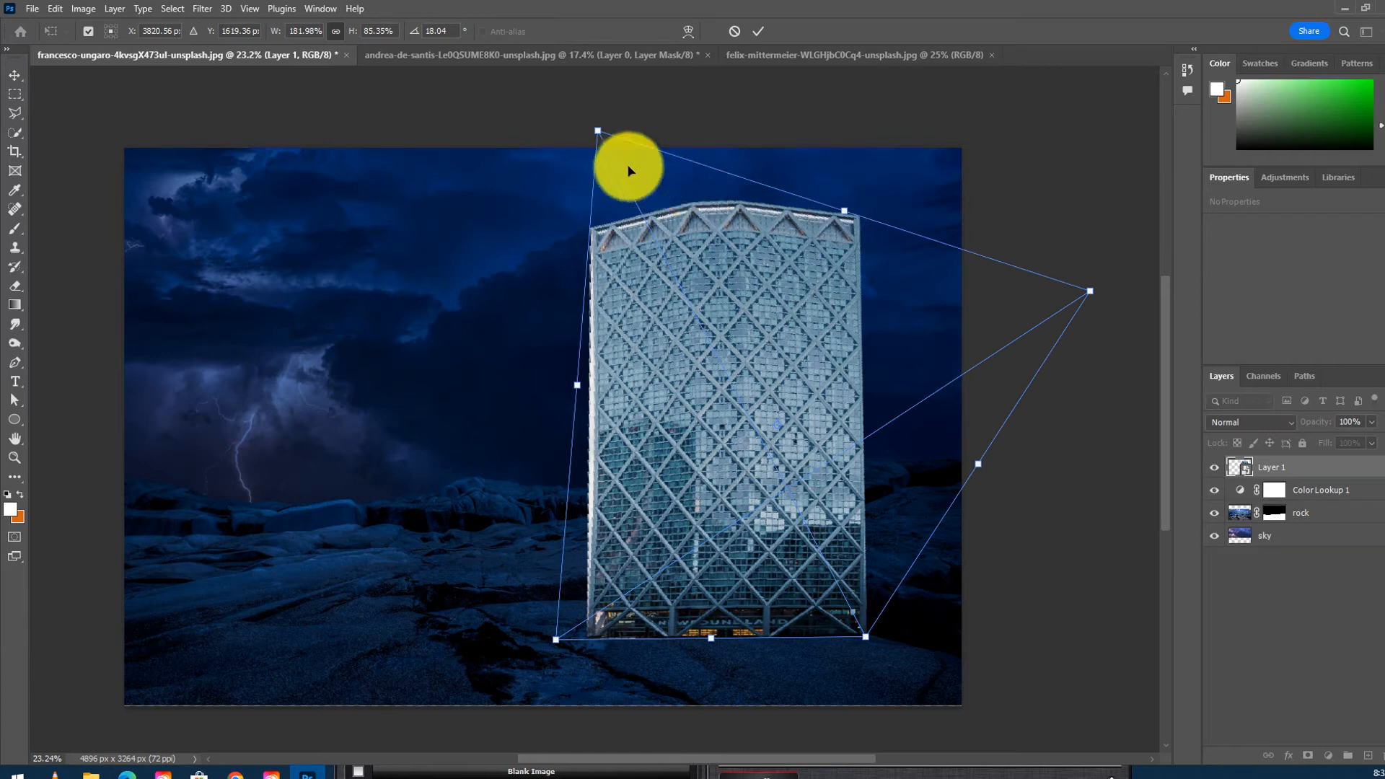
{"action": "left_click_drag", "start_coordinate": [599, 135], "coordinate": [676, 238]}
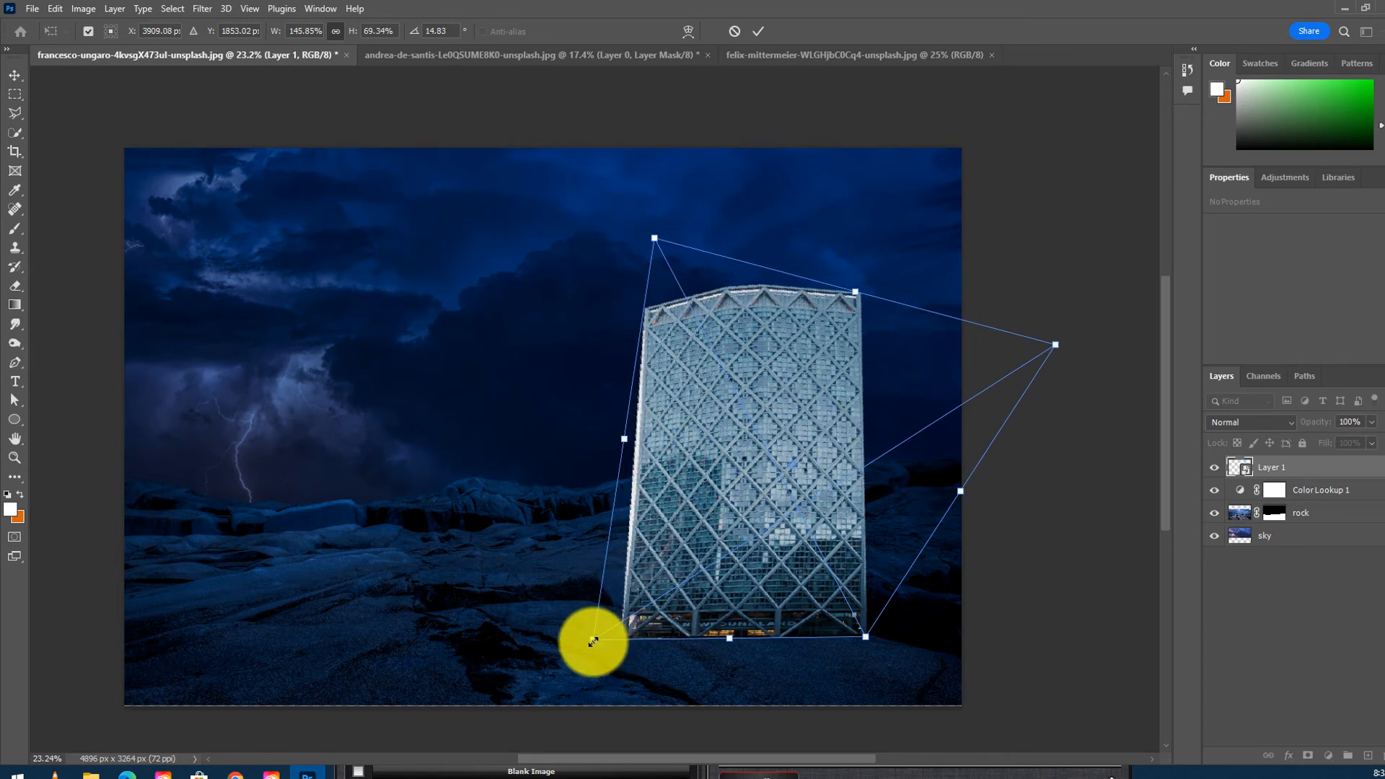
{"action": "left_click_drag", "start_coordinate": [593, 641], "coordinate": [655, 629]}
{"action": "right_click", "coordinate": [780, 380]}
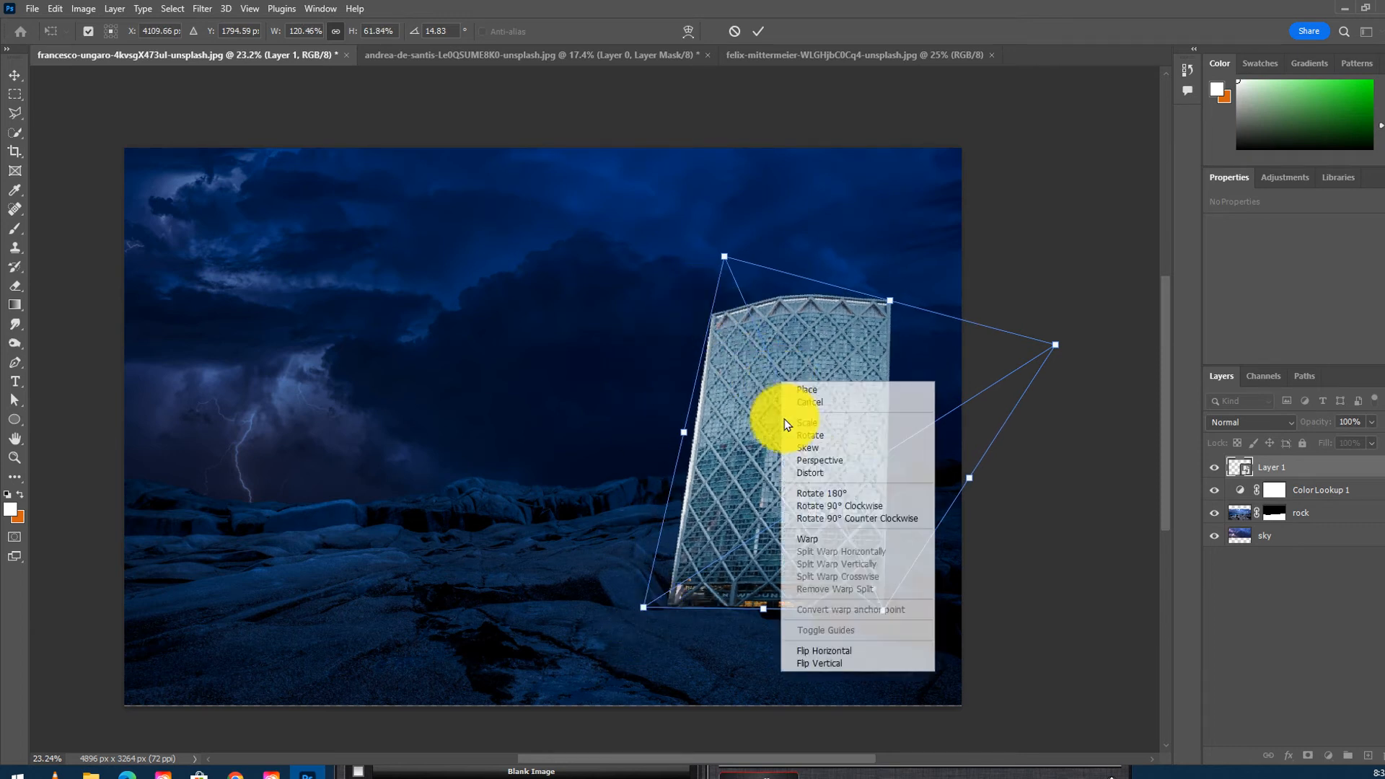
{"action": "left_click", "coordinate": [824, 473]}
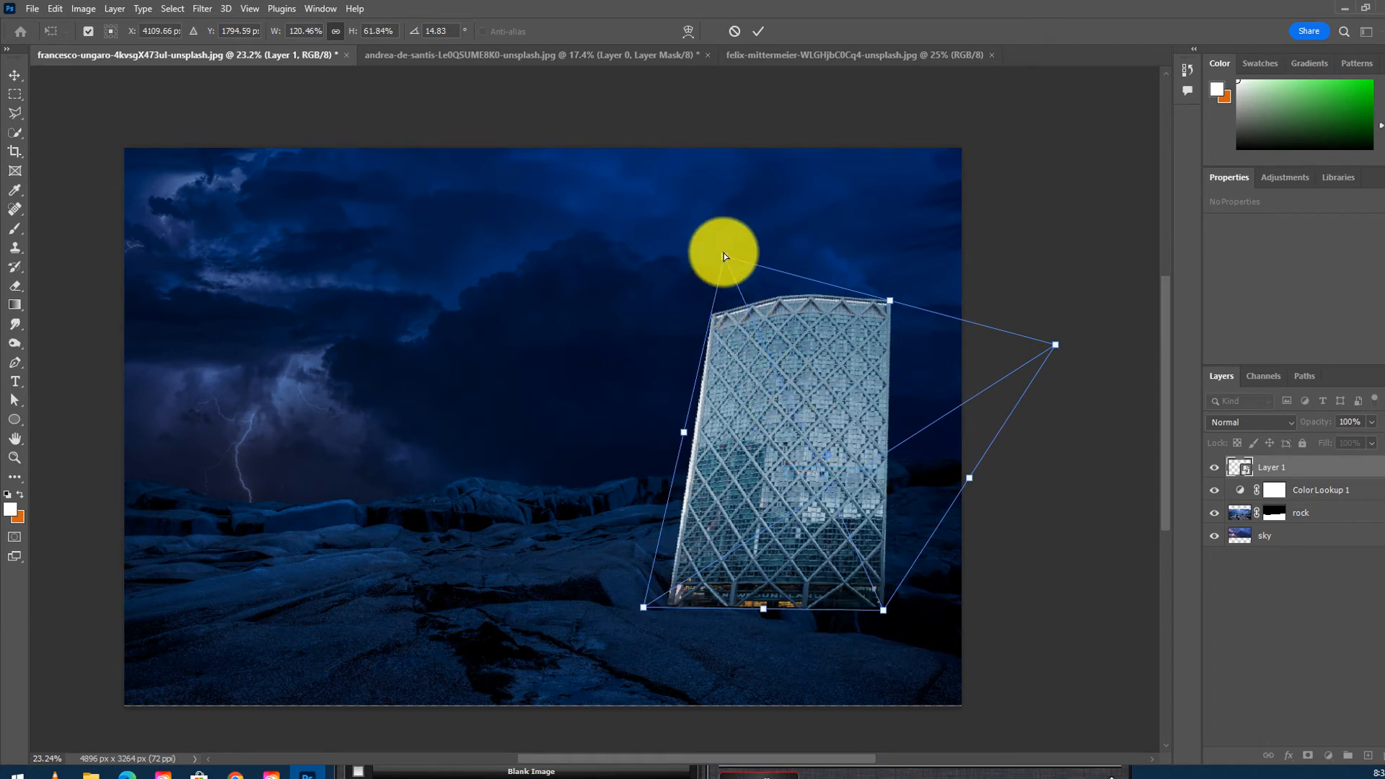
{"action": "left_click_drag", "start_coordinate": [724, 258], "coordinate": [670, 272]}
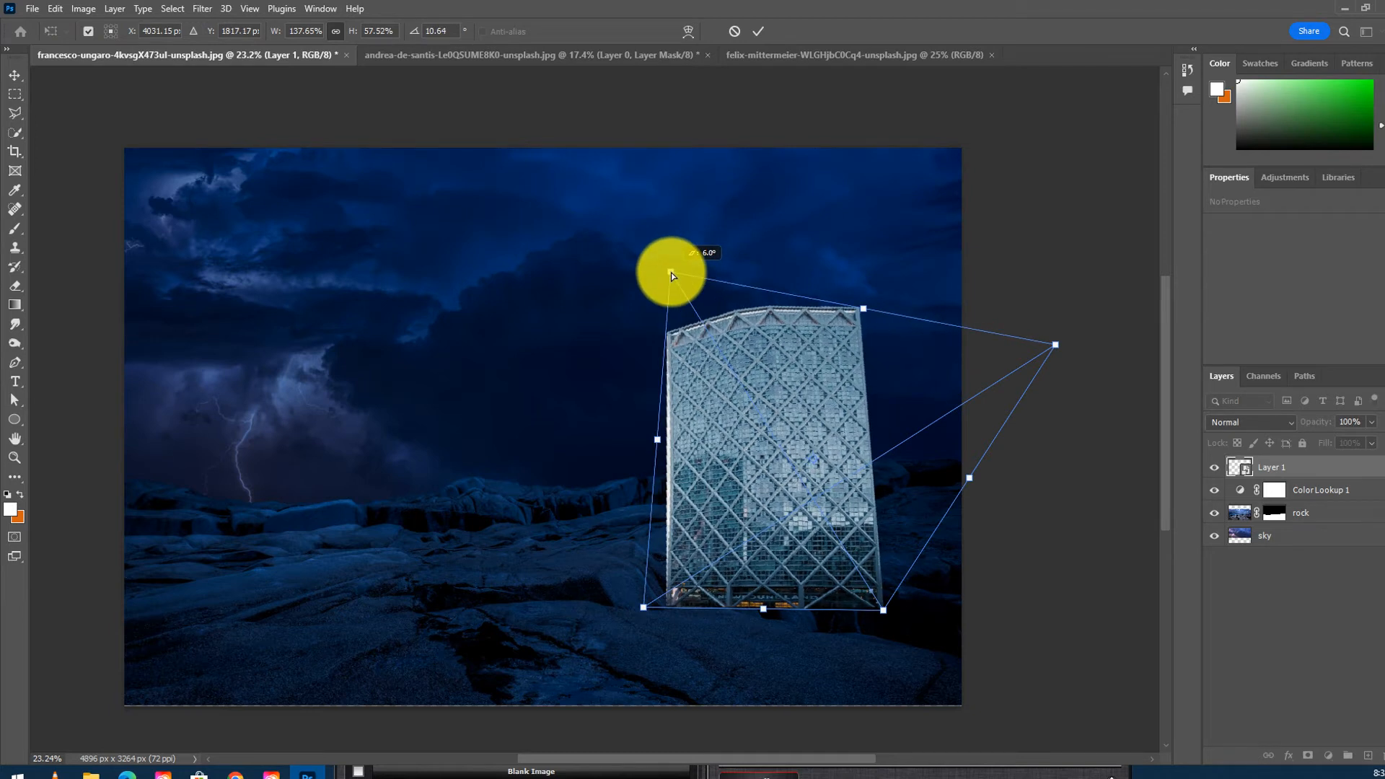
{"action": "key", "text": "Return"}
{"action": "left_click_drag", "start_coordinate": [798, 452], "coordinate": [694, 410]}
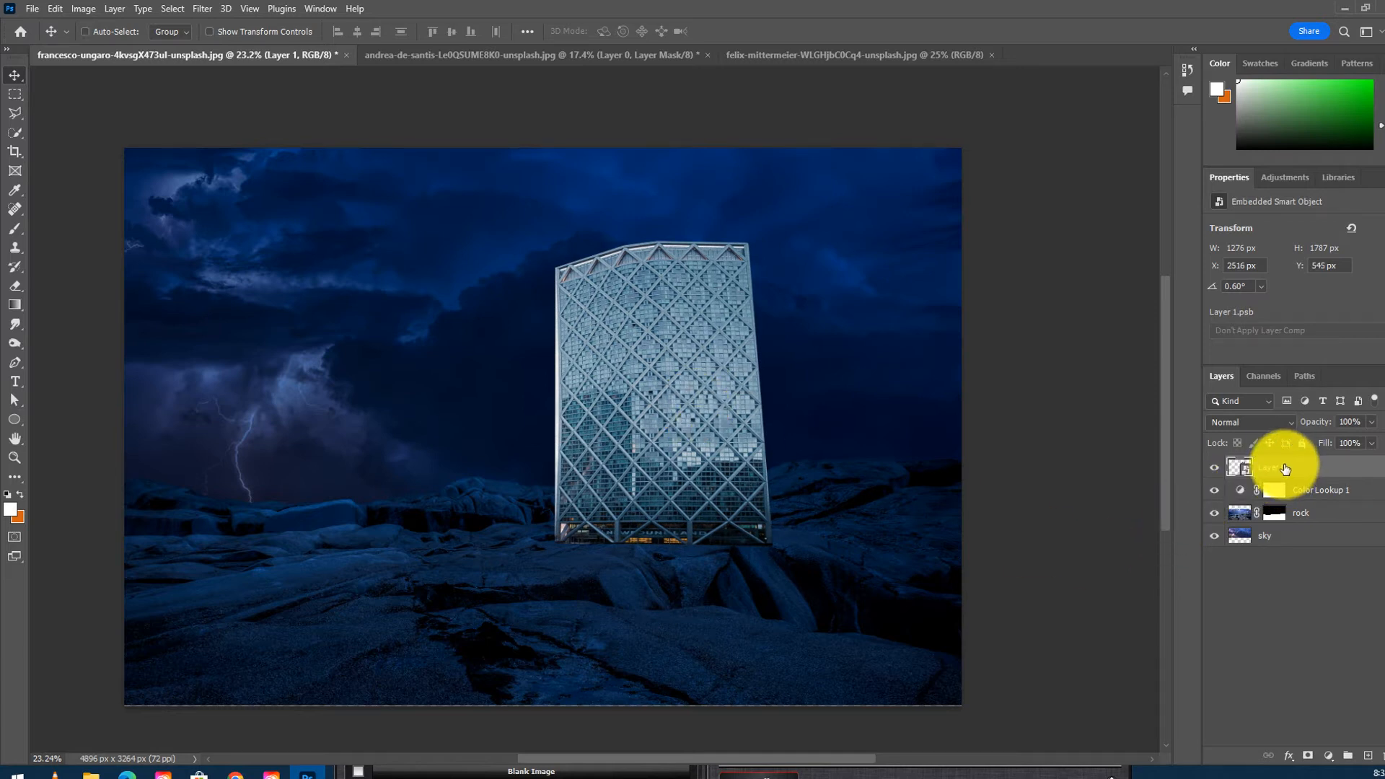
- Duplicate the tower and arrange the copy and original side by side on the horizon
{"action": "key", "text": "ctrl+j"}
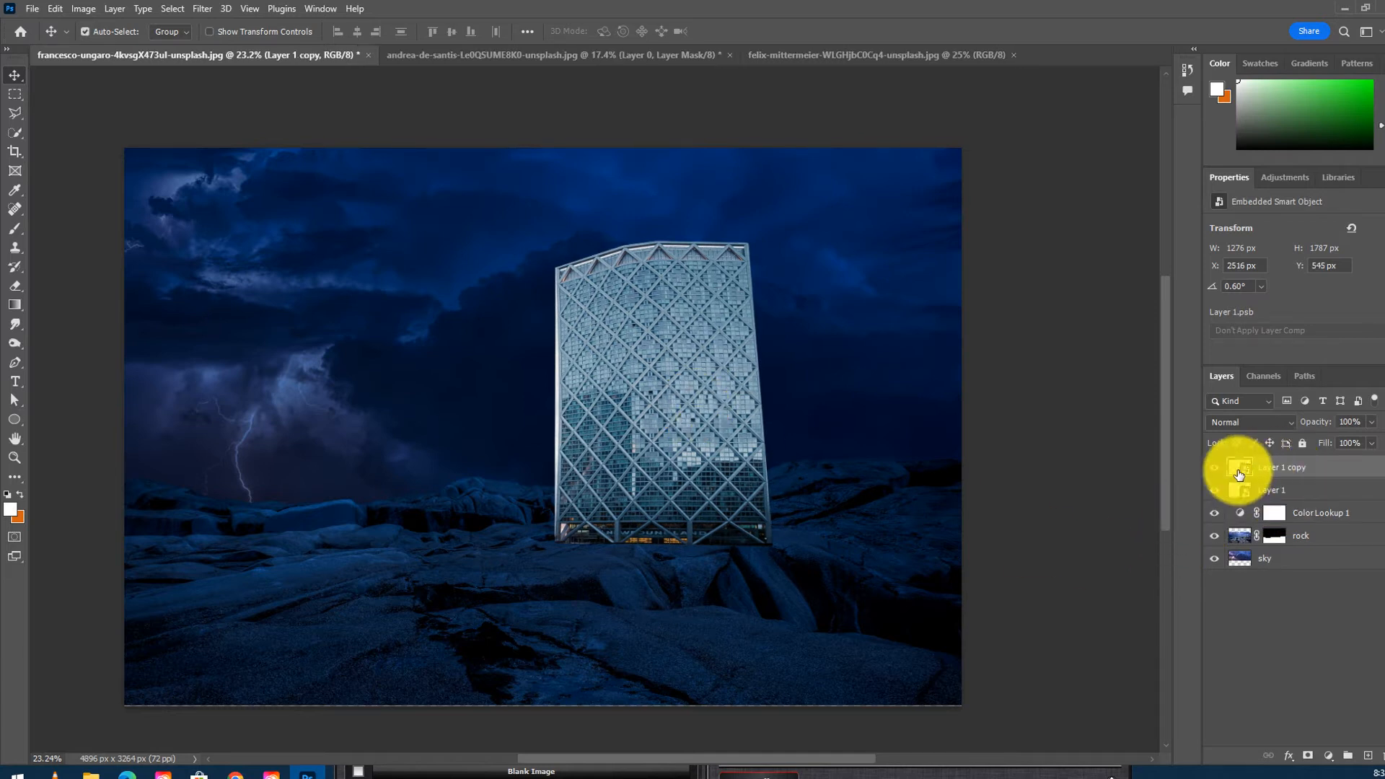
{"action": "left_click_drag", "start_coordinate": [726, 378], "coordinate": [927, 386]}
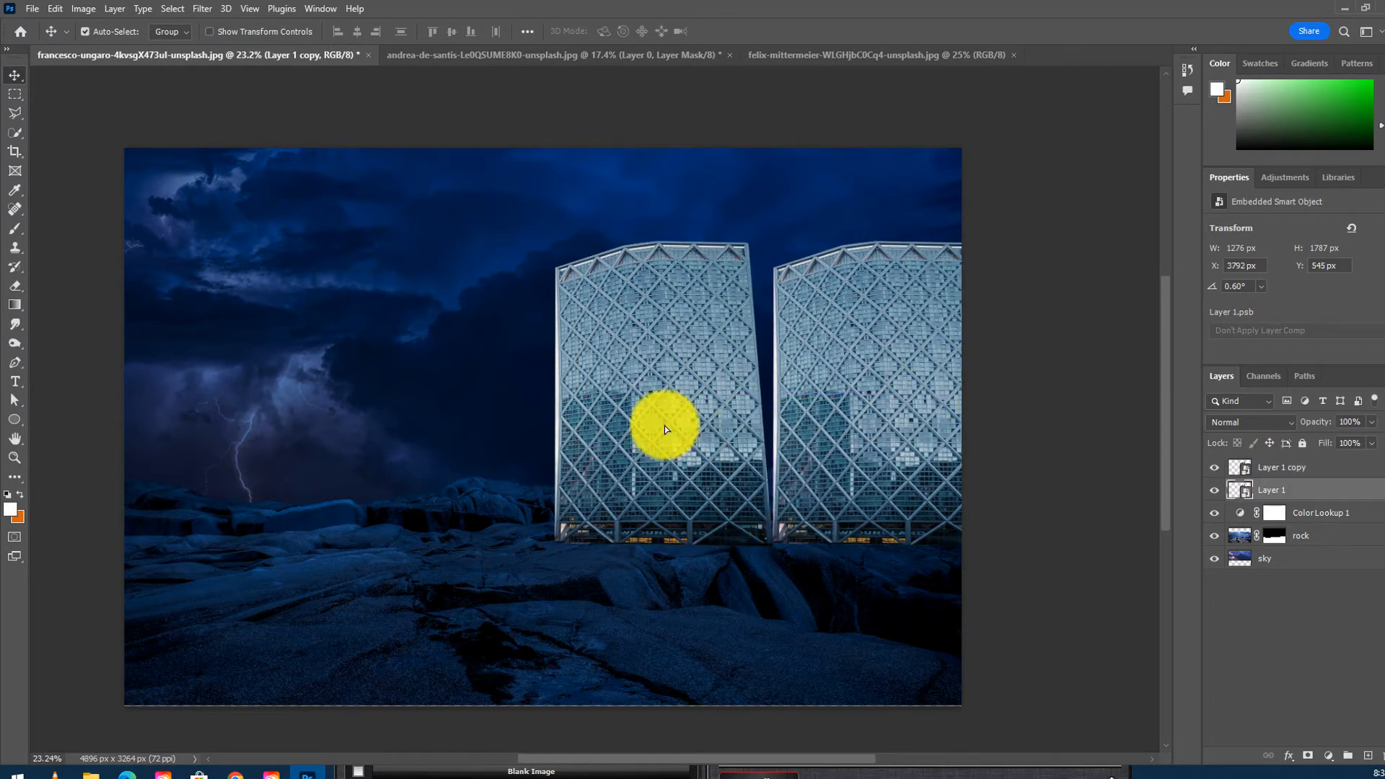
{"action": "left_click_drag", "start_coordinate": [664, 425], "coordinate": [655, 434]}
{"action": "left_click_drag", "start_coordinate": [777, 413], "coordinate": [798, 377]}
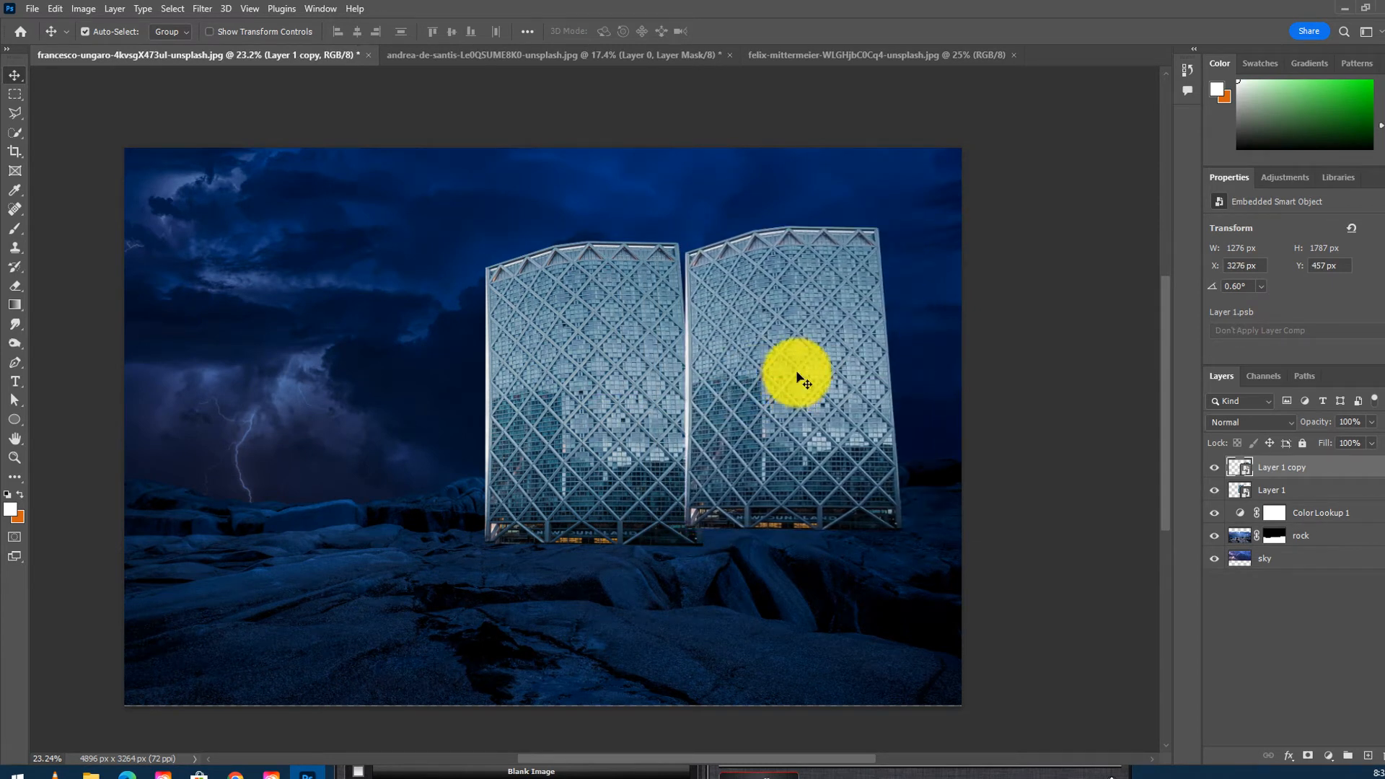
- Start Perspective Warp on the tower copy and draw a layout plane fitted around the right tower
{"action": "left_click", "coordinate": [54, 9]}
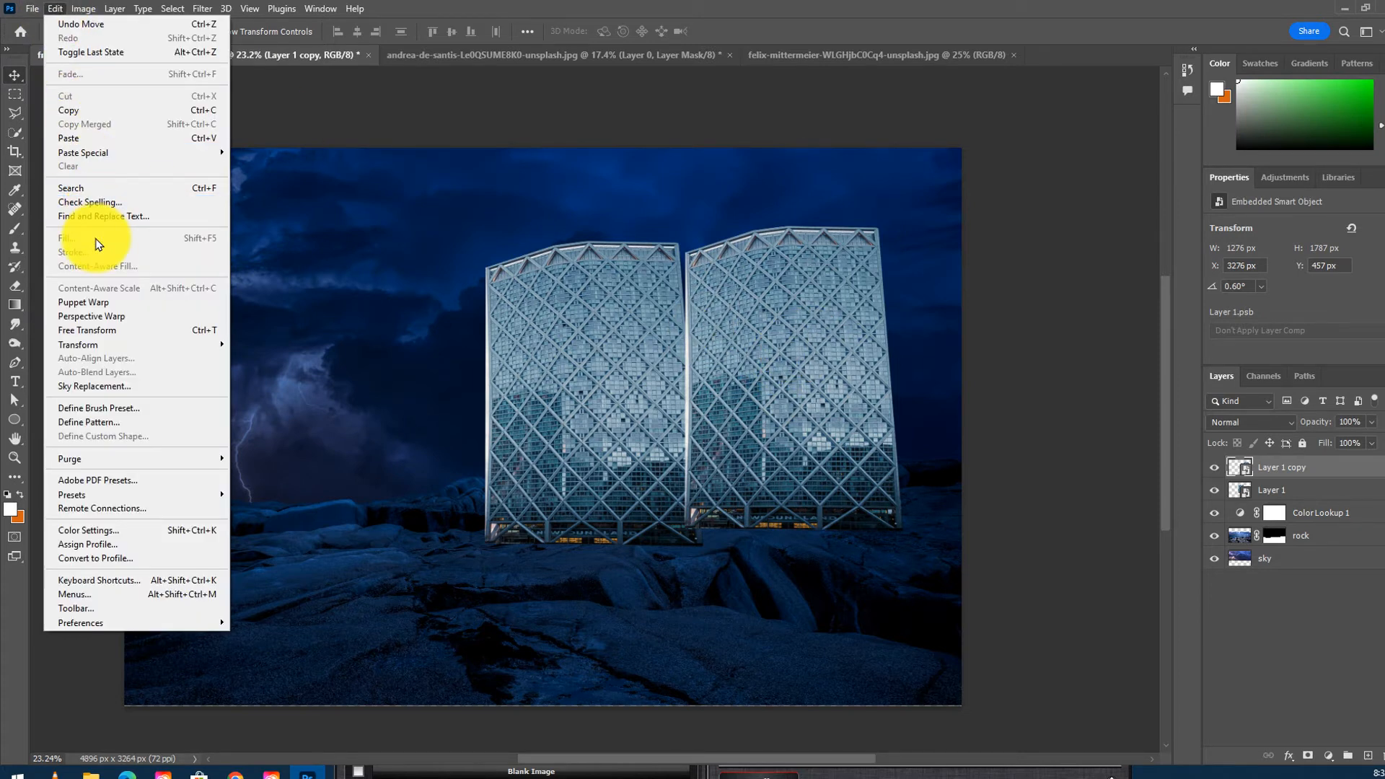
{"action": "left_click", "coordinate": [82, 318]}
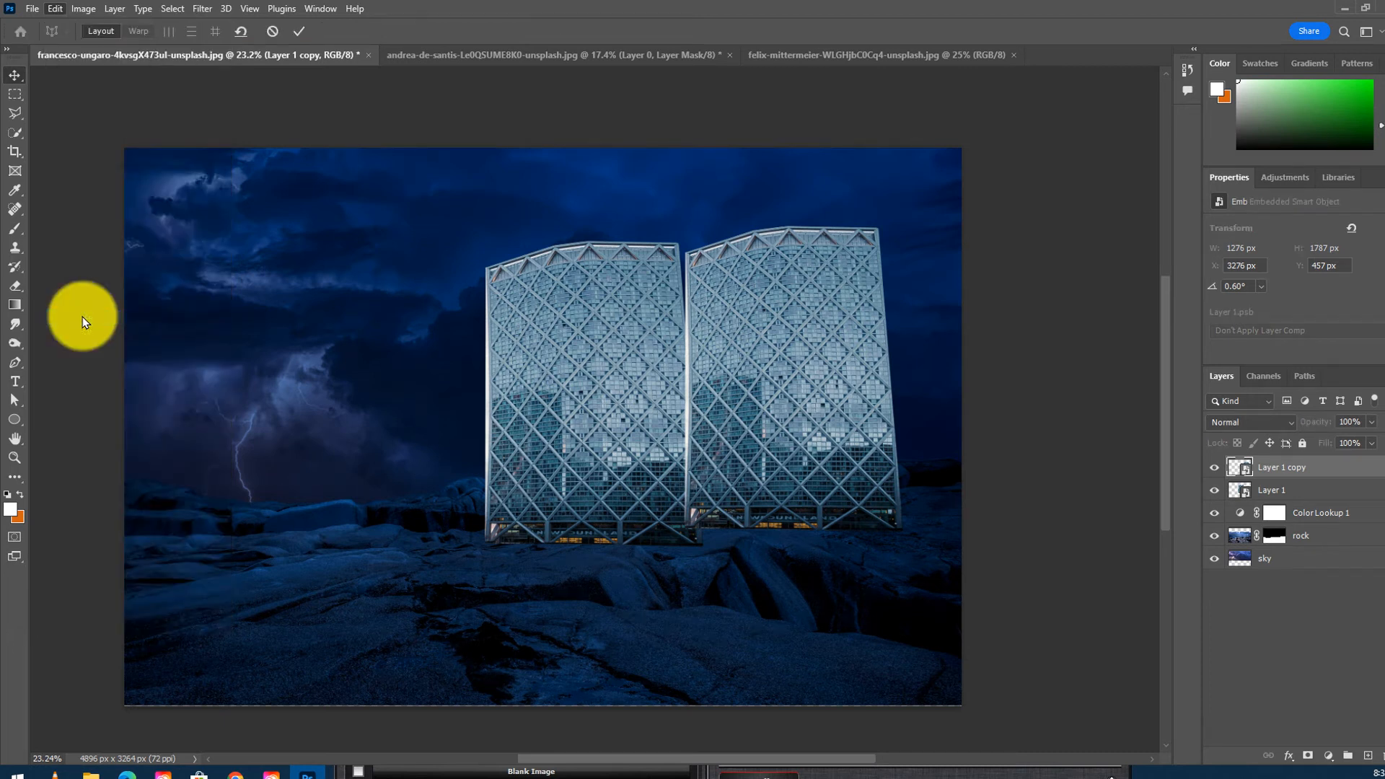
{"action": "left_click", "coordinate": [685, 253]}
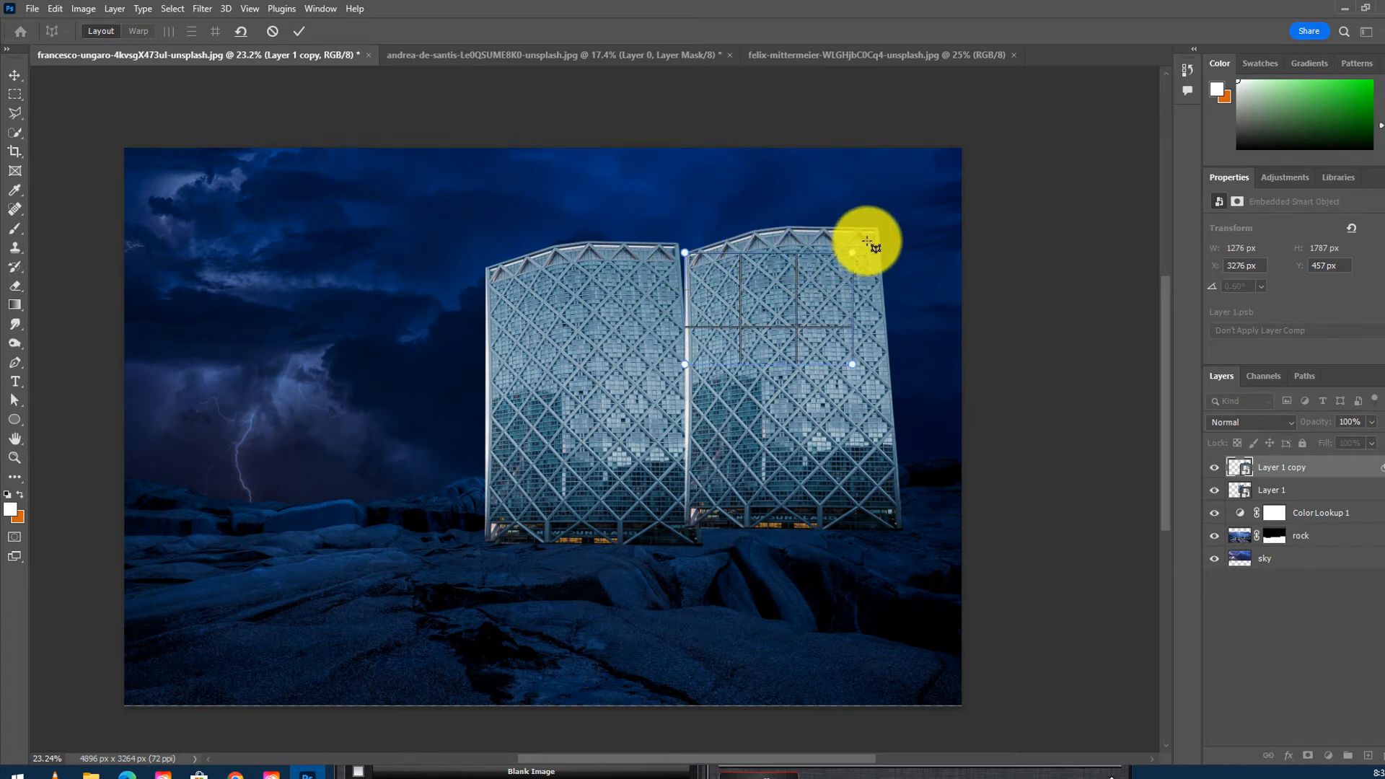
{"action": "left_click_drag", "start_coordinate": [863, 254], "coordinate": [888, 229]}
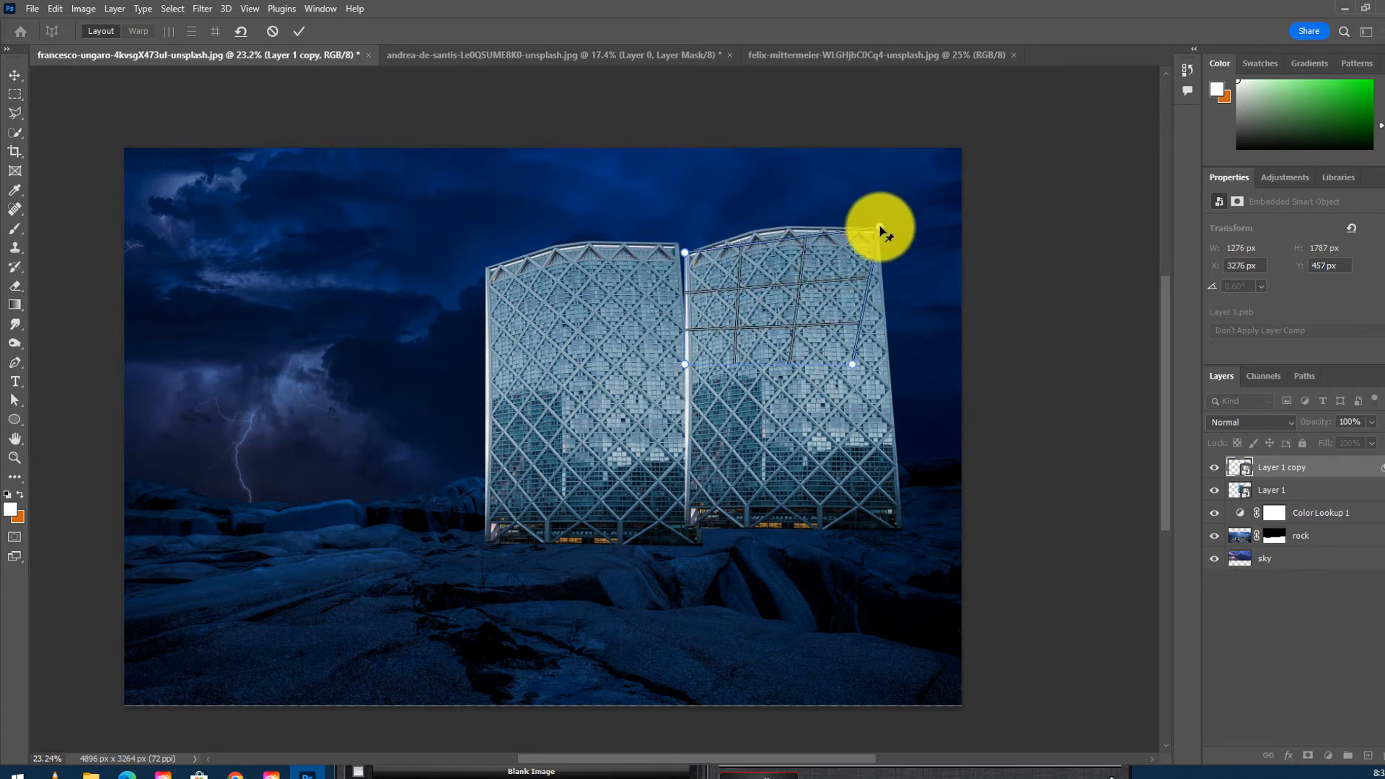
{"action": "left_click_drag", "start_coordinate": [686, 365], "coordinate": [689, 530]}
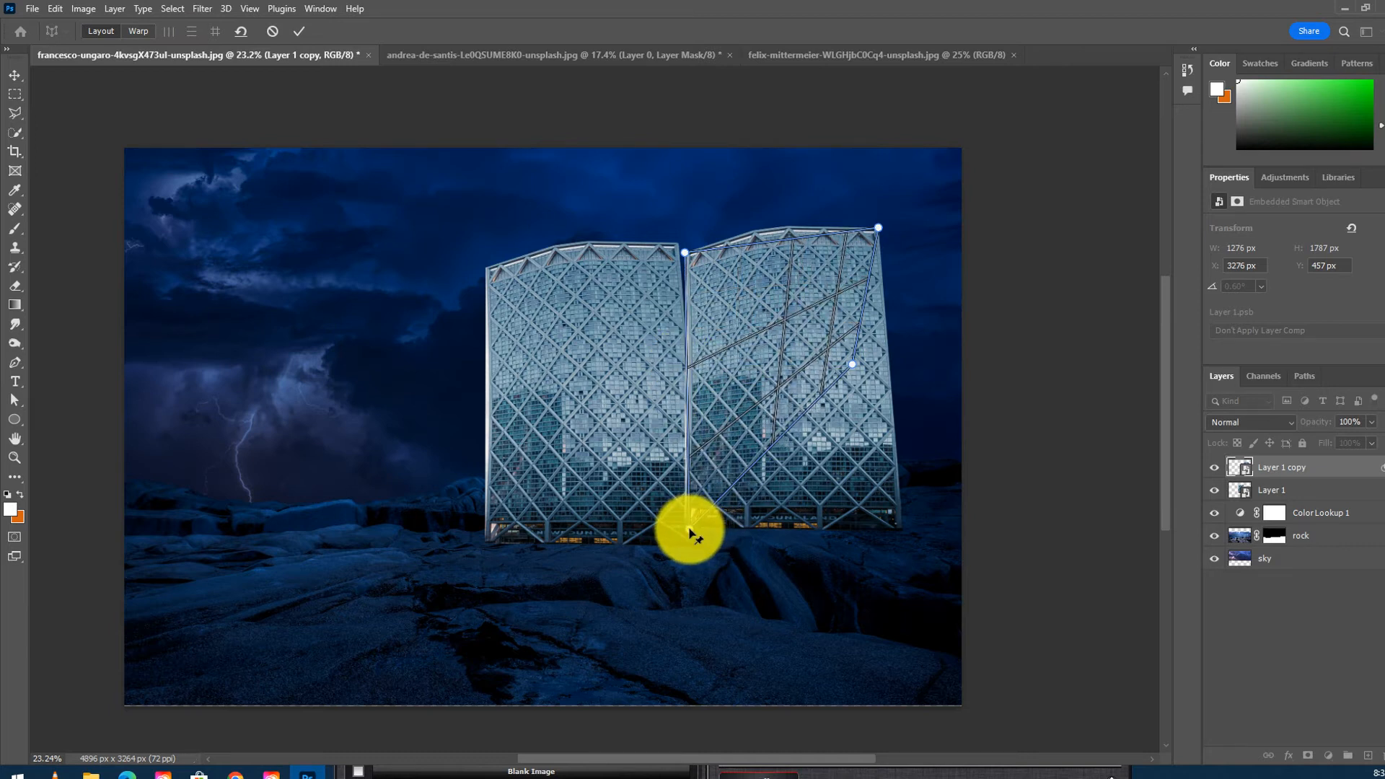
{"action": "left_click_drag", "start_coordinate": [853, 372], "coordinate": [901, 528]}
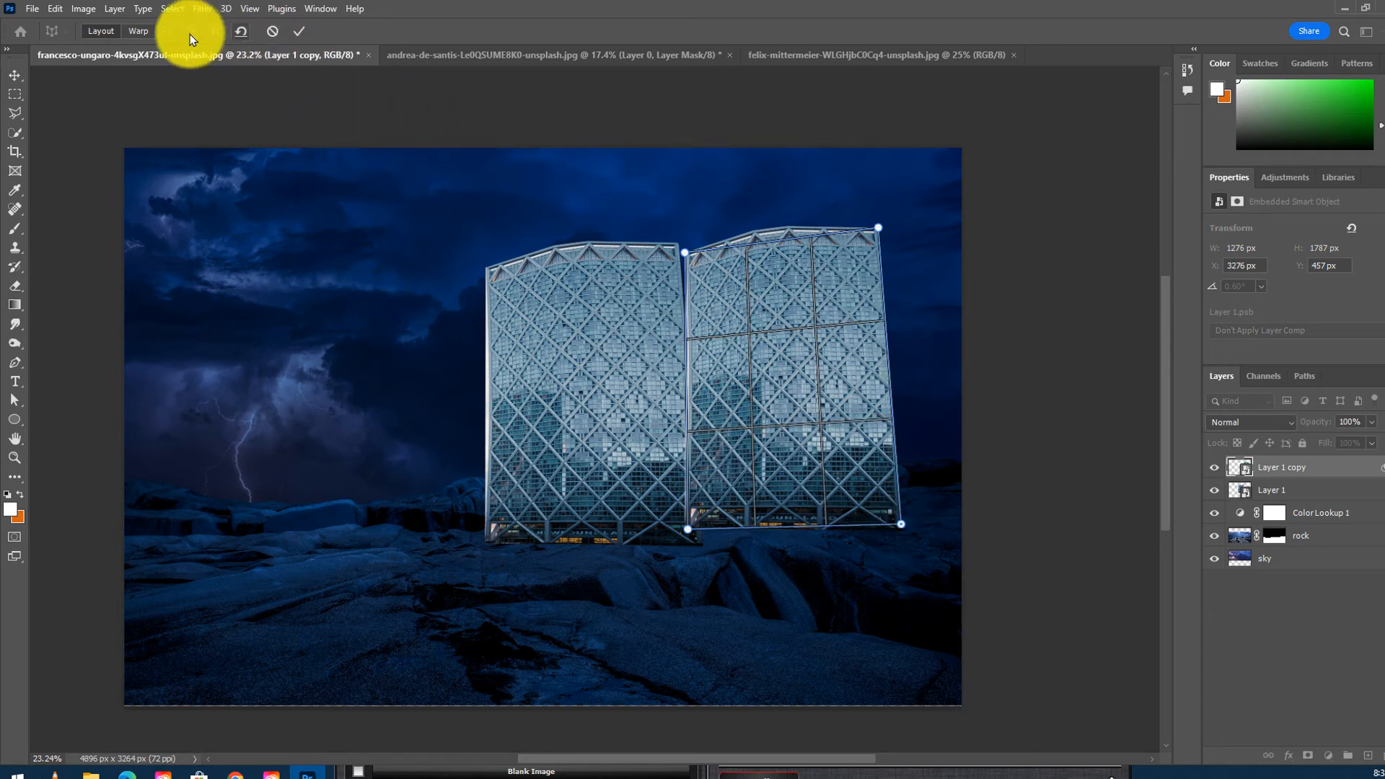
- Switch to warp mode and pull the plane's right-side pins inward so the copy becomes the tower's receding side face, then commit
{"action": "left_click", "coordinate": [139, 33]}
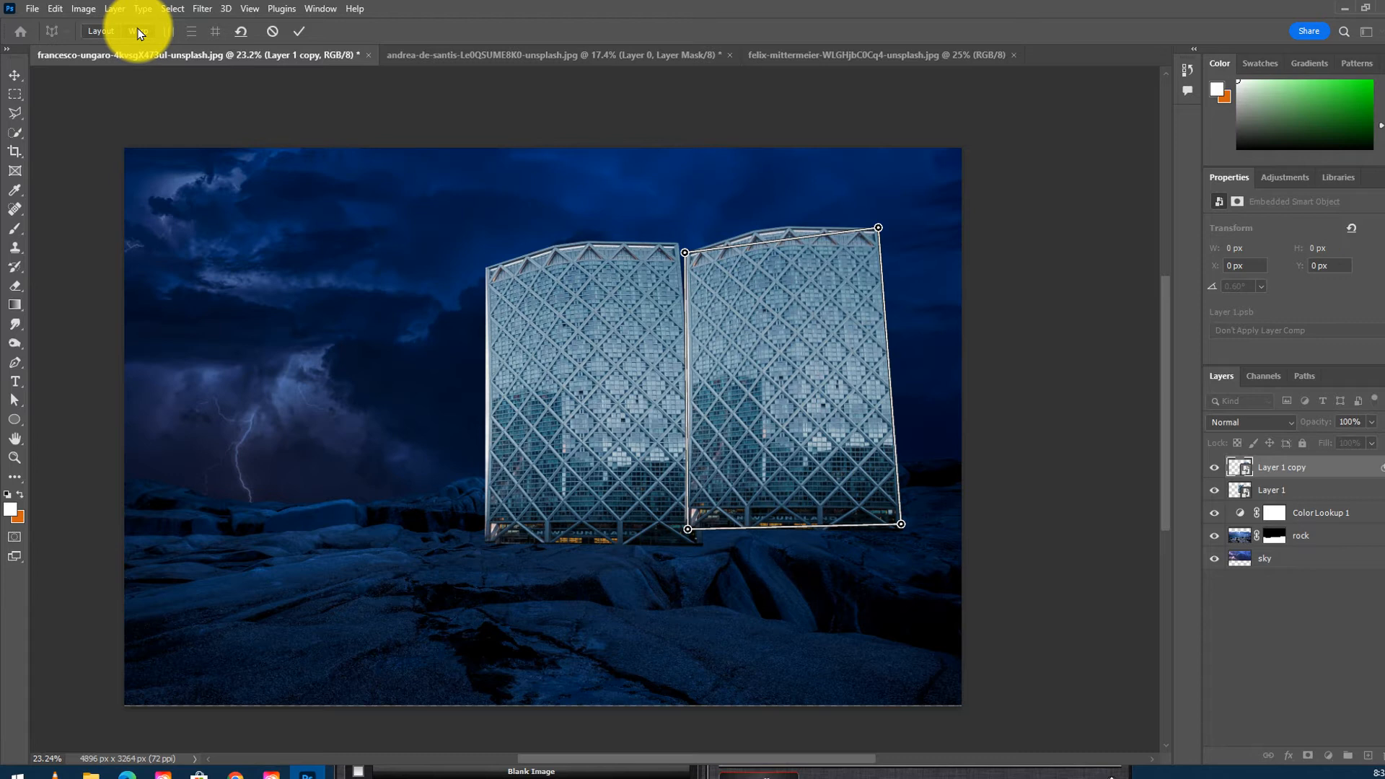
{"action": "left_click", "coordinate": [684, 253]}
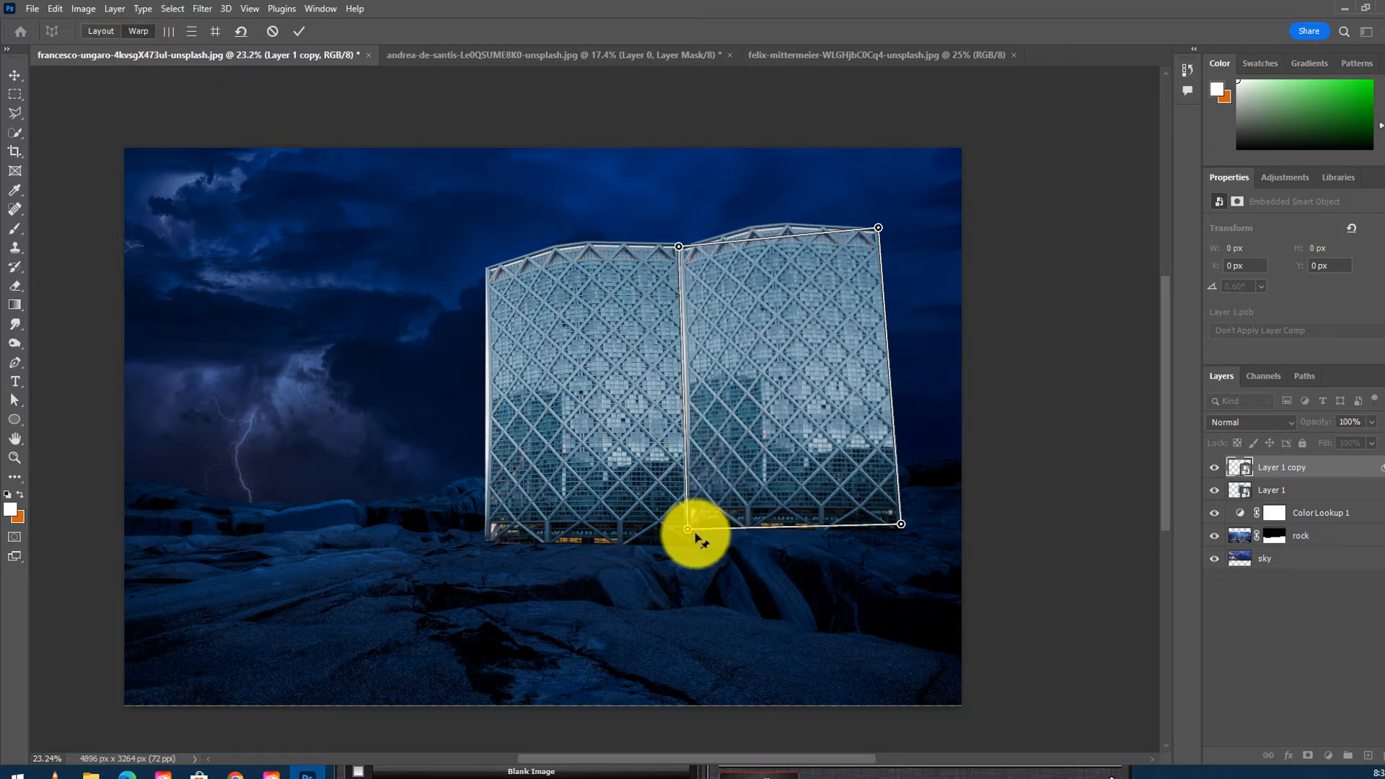
{"action": "left_click_drag", "start_coordinate": [686, 530], "coordinate": [692, 539]}
{"action": "left_click_drag", "start_coordinate": [901, 524], "coordinate": [768, 517]}
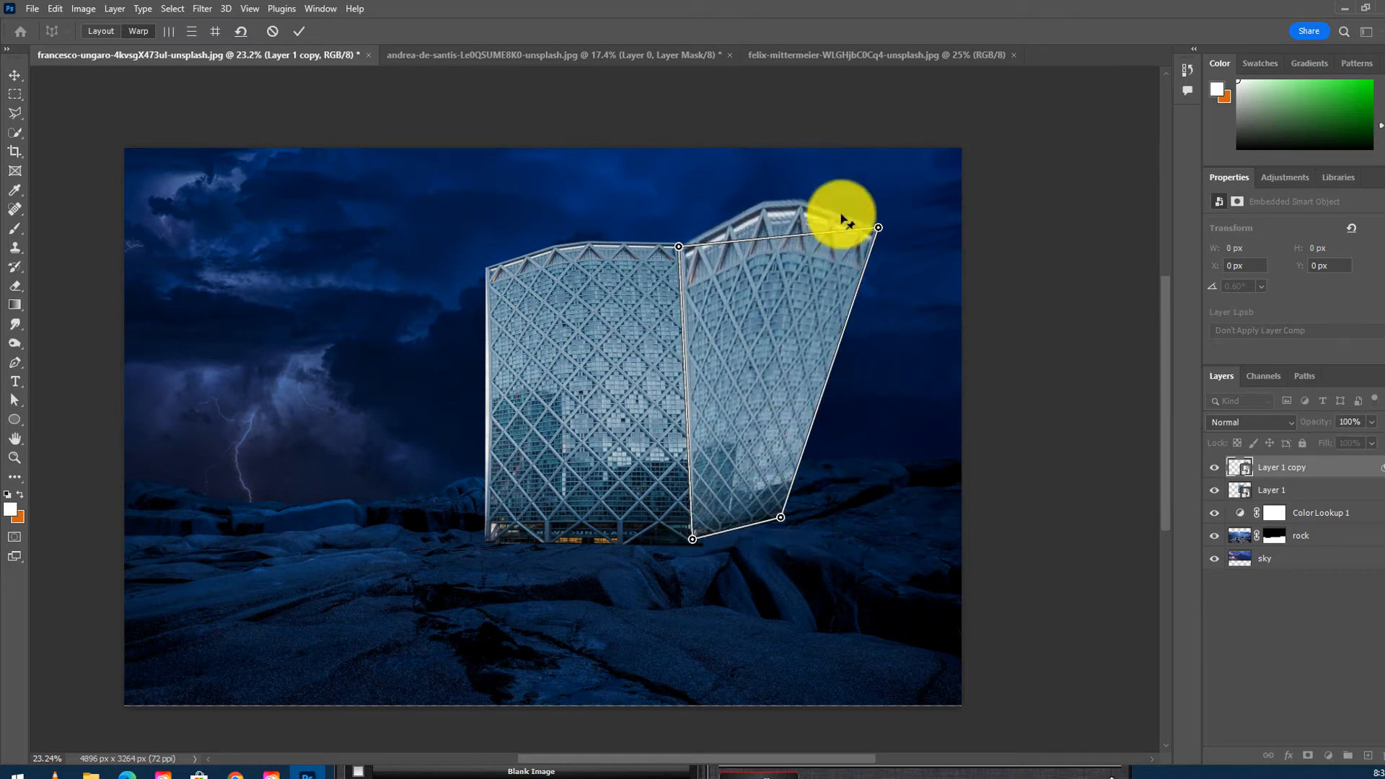
{"action": "left_click_drag", "start_coordinate": [882, 228], "coordinate": [759, 276]}
{"action": "left_click_drag", "start_coordinate": [761, 273], "coordinate": [763, 273]}
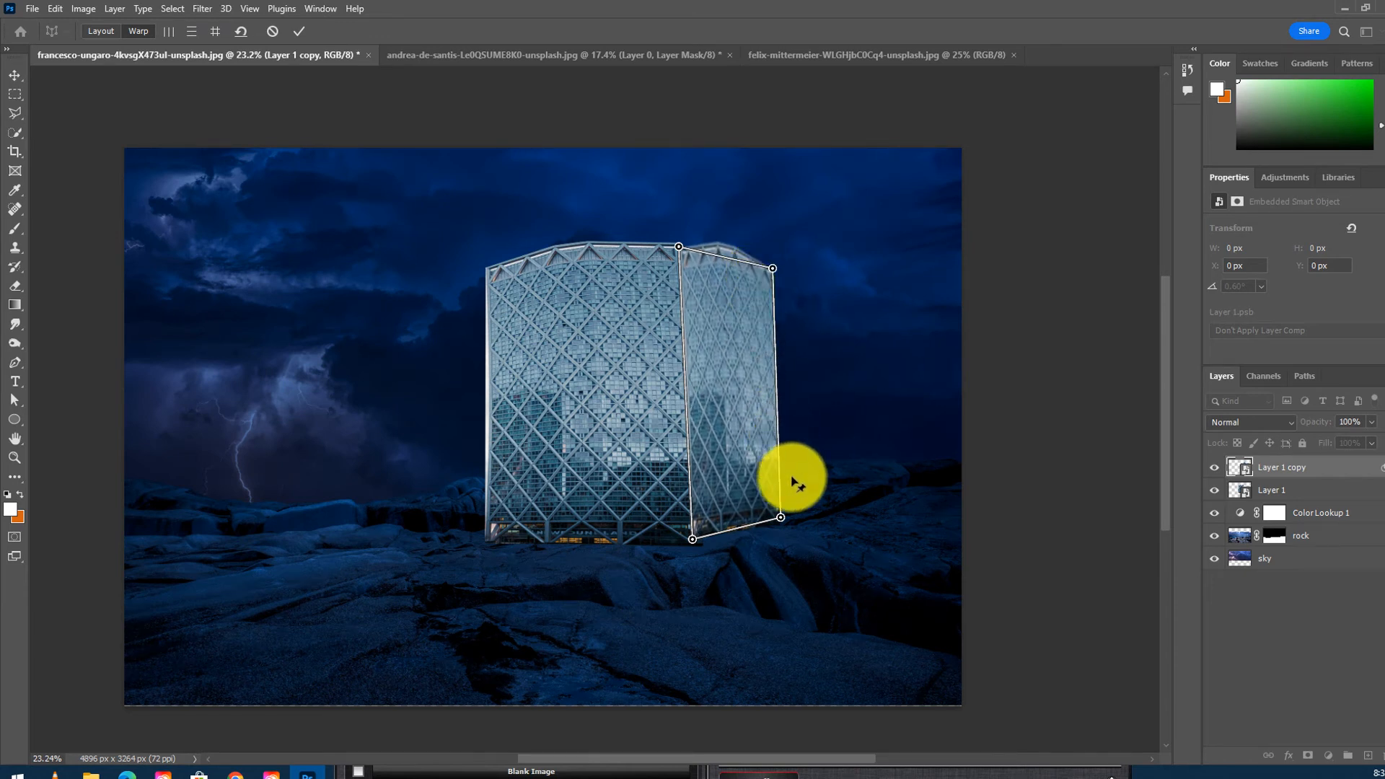
{"action": "left_click_drag", "start_coordinate": [780, 518], "coordinate": [773, 518]}
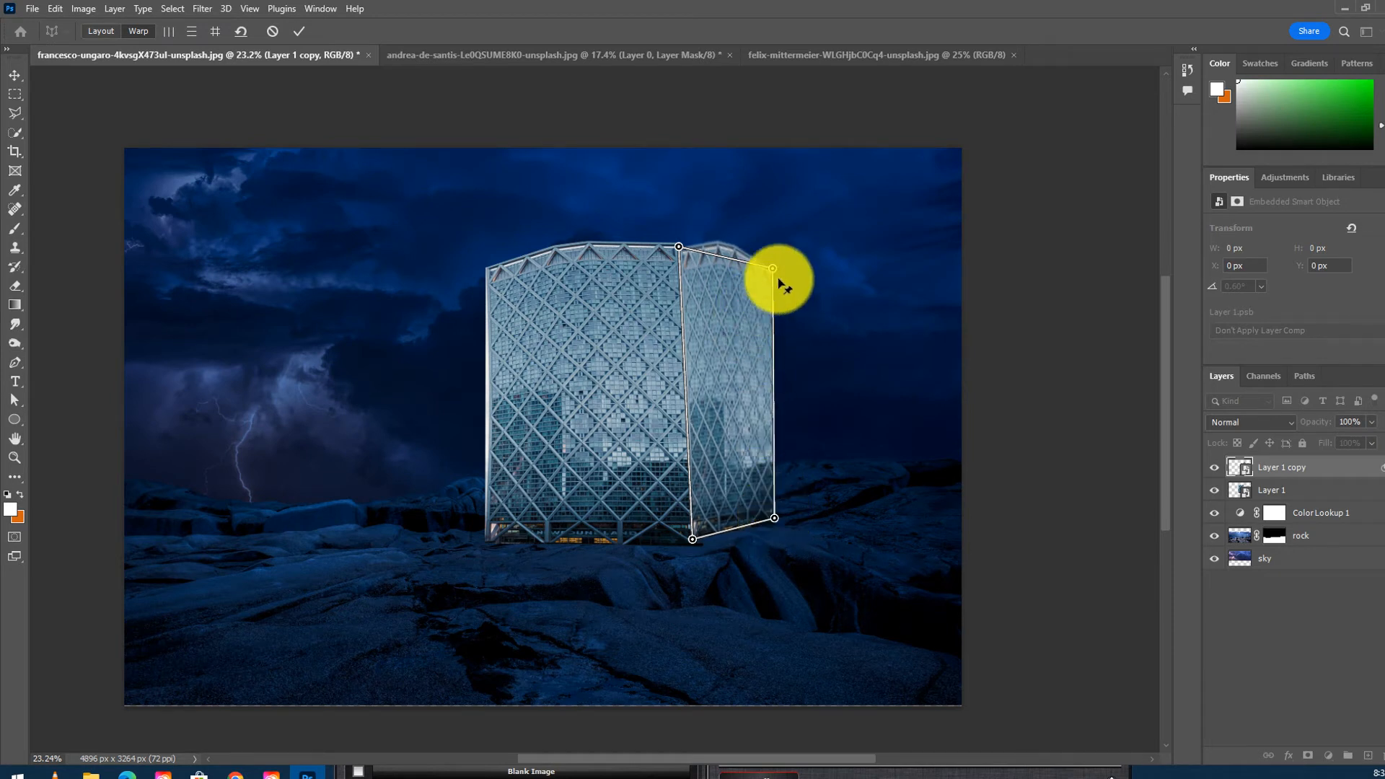
{"action": "left_click_drag", "start_coordinate": [775, 271], "coordinate": [766, 272]}
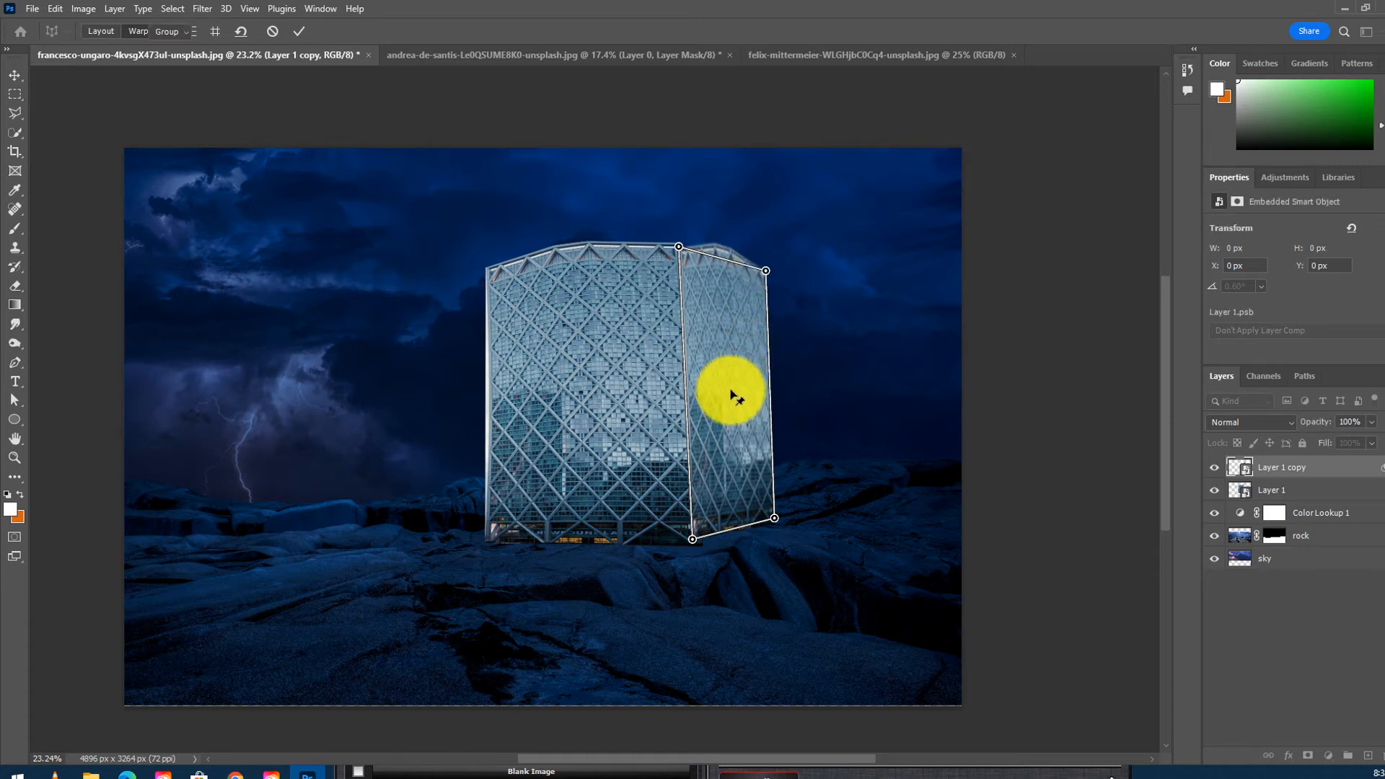
{"action": "left_click", "coordinate": [298, 31]}
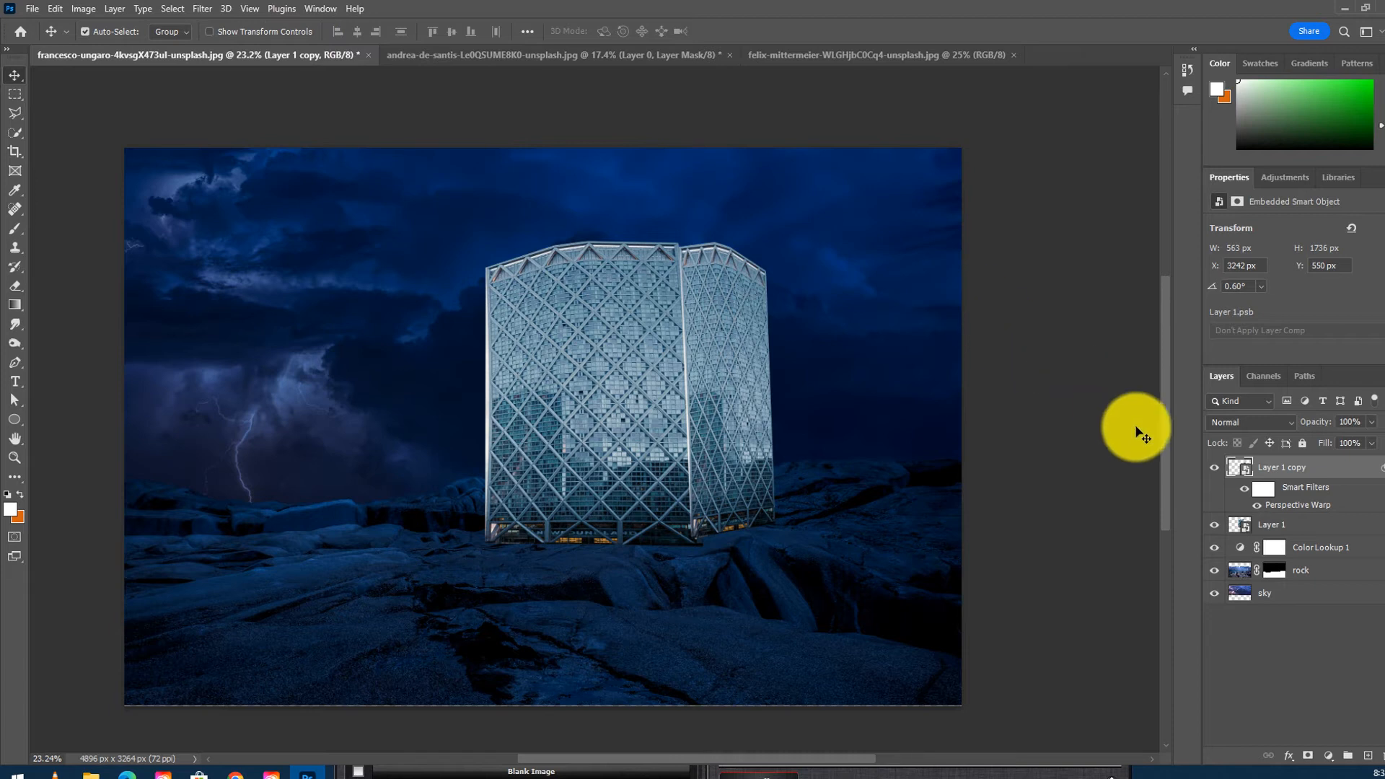
- Group both tower layers and move the group slightly to the right on the horizon
{"action": "left_click", "coordinate": [1301, 526], "text": "shift"}
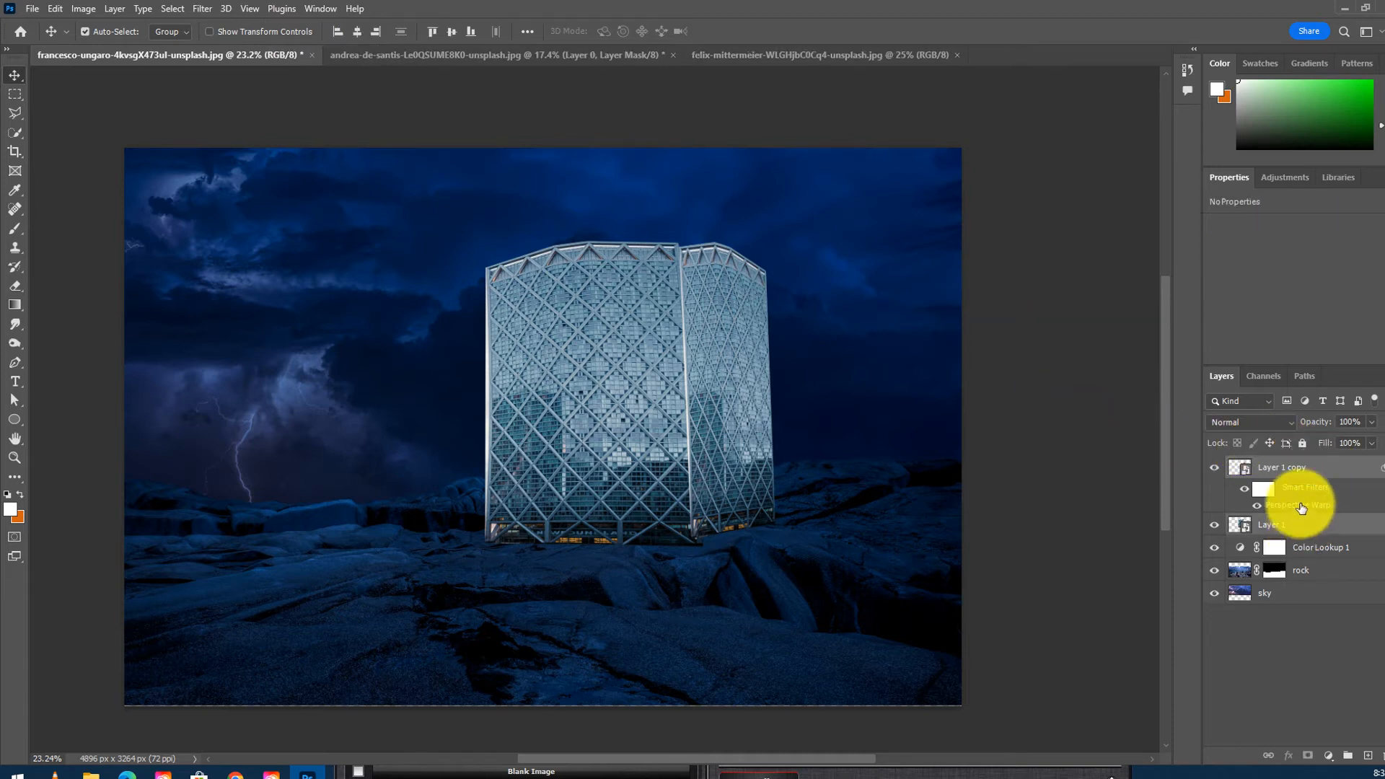
{"action": "left_click", "coordinate": [1346, 754]}
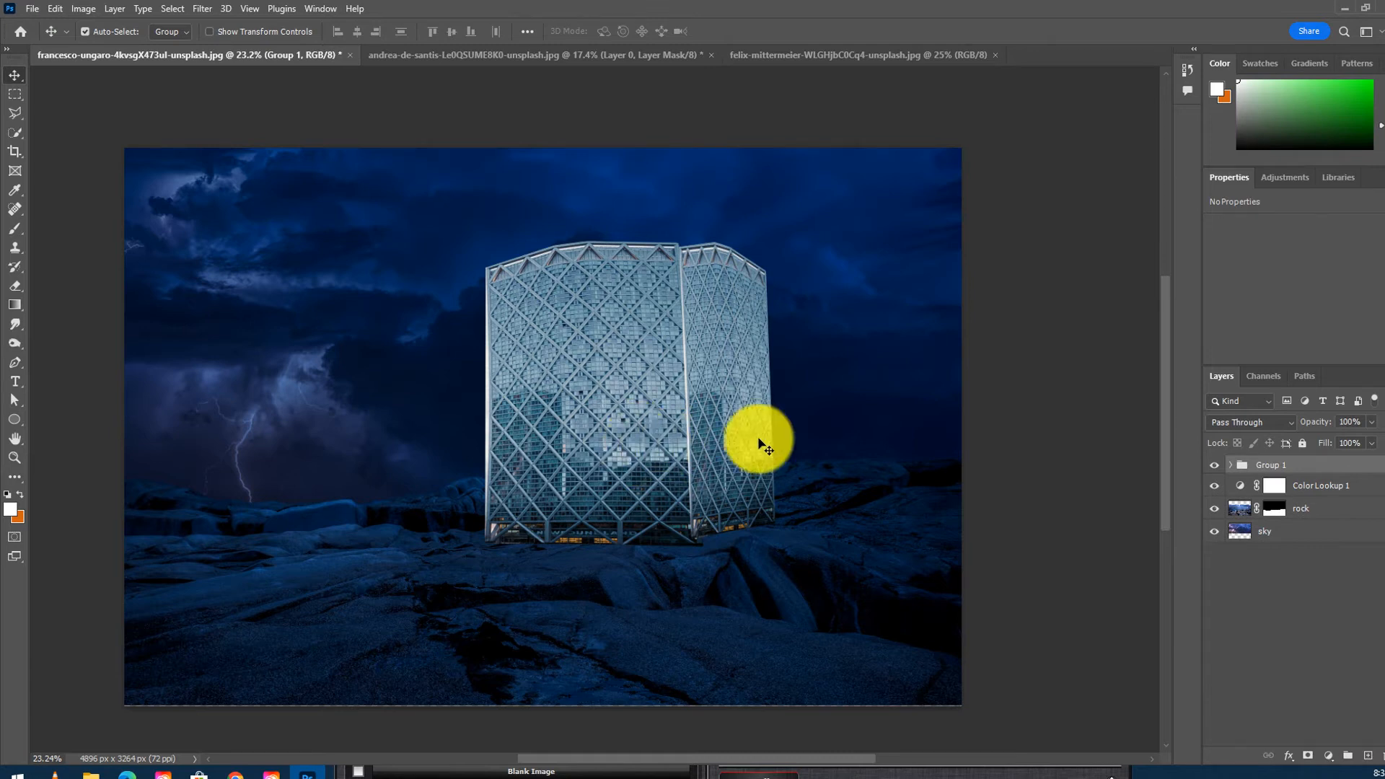
{"action": "key", "text": "ctrl+t"}
{"action": "left_click_drag", "start_coordinate": [617, 409], "coordinate": [222, 263]}
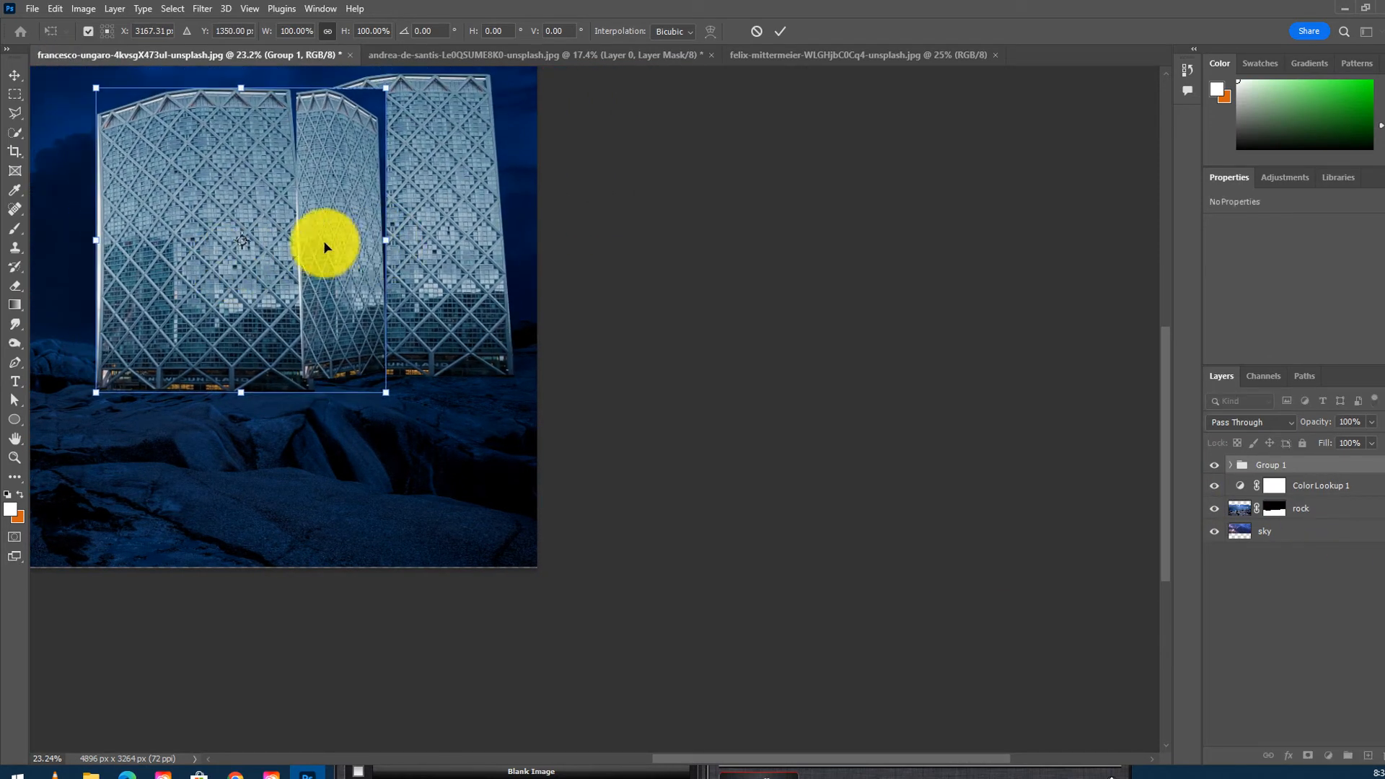
{"action": "key", "text": "Return"}
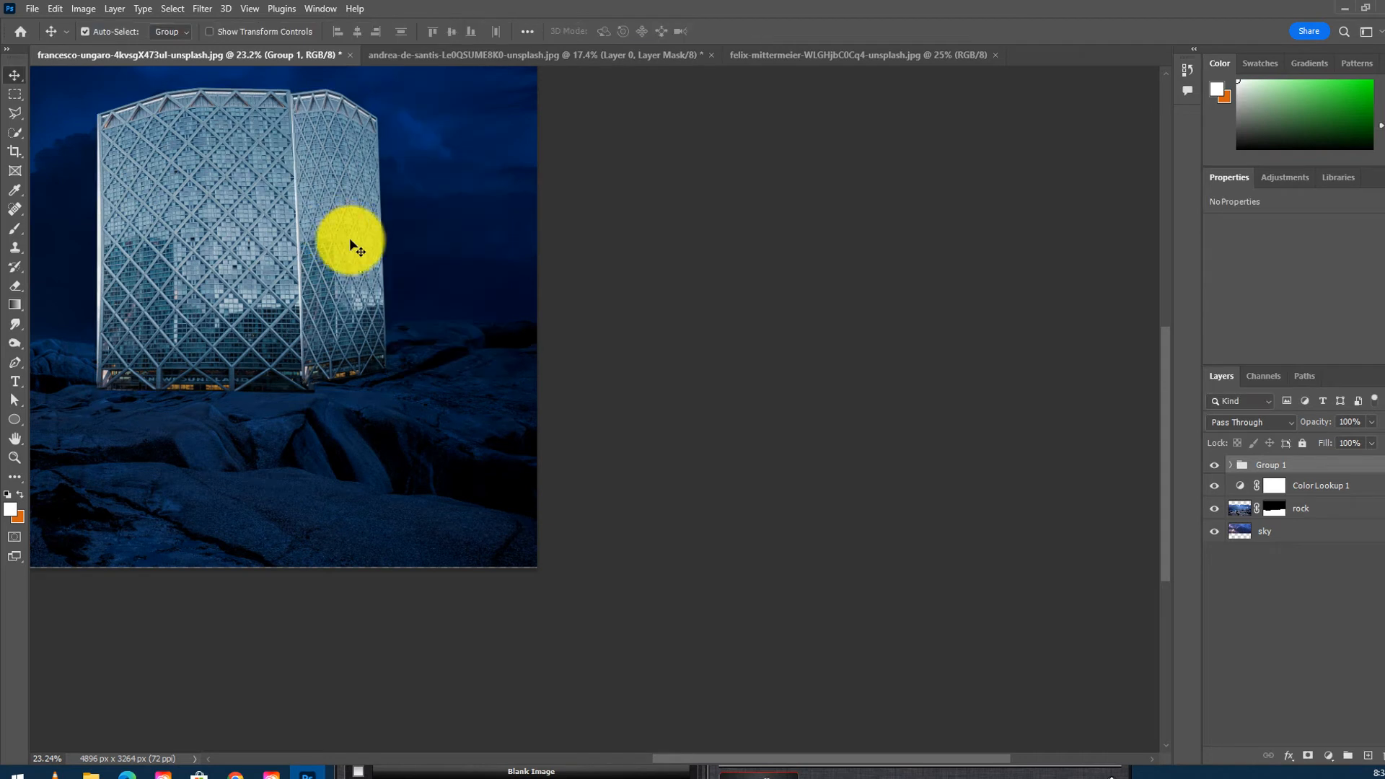
{"action": "left_click_drag", "start_coordinate": [266, 231], "coordinate": [290, 250]}
{"action": "left_click_drag", "start_coordinate": [344, 317], "coordinate": [473, 350]}
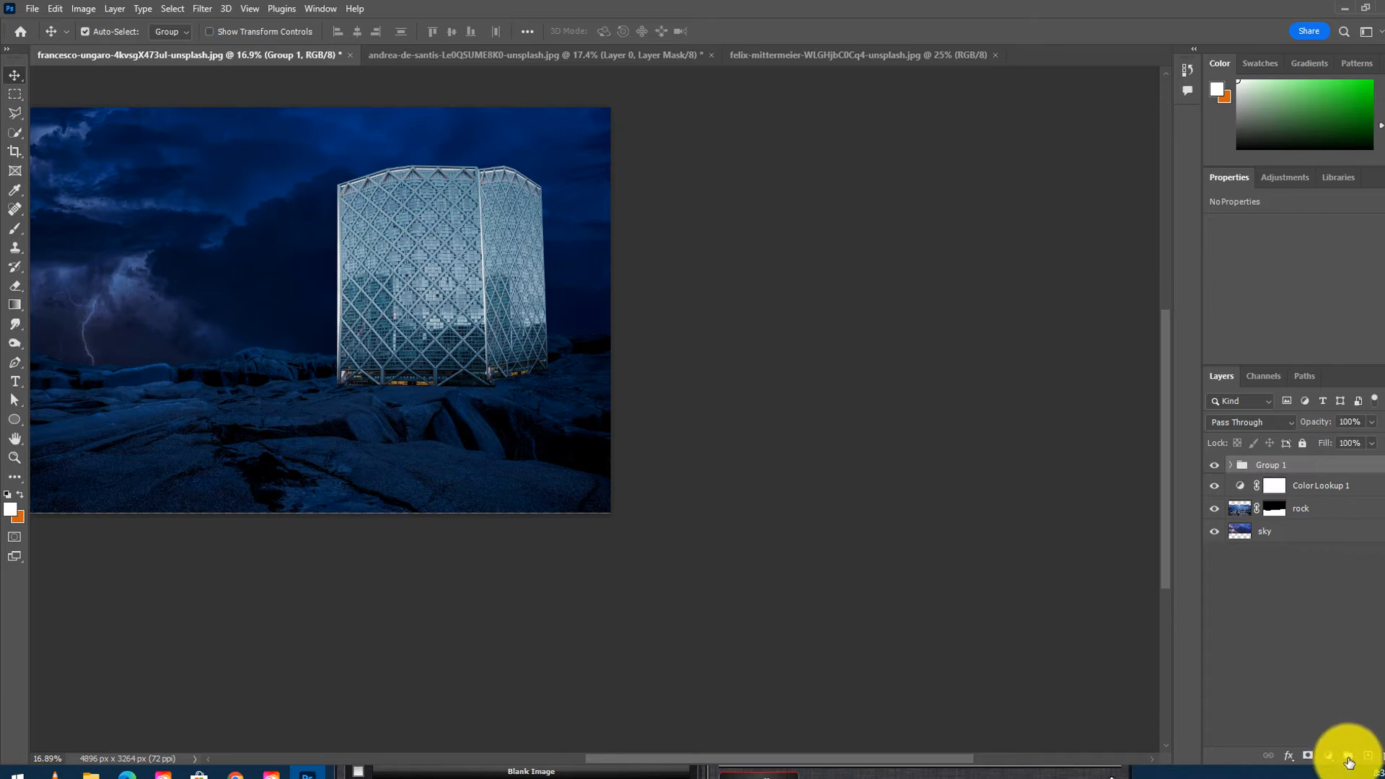
- Try masking the group to a rectangle over the tower's front face, then refill the mask with white and deselect
{"action": "left_click", "coordinate": [1309, 757]}
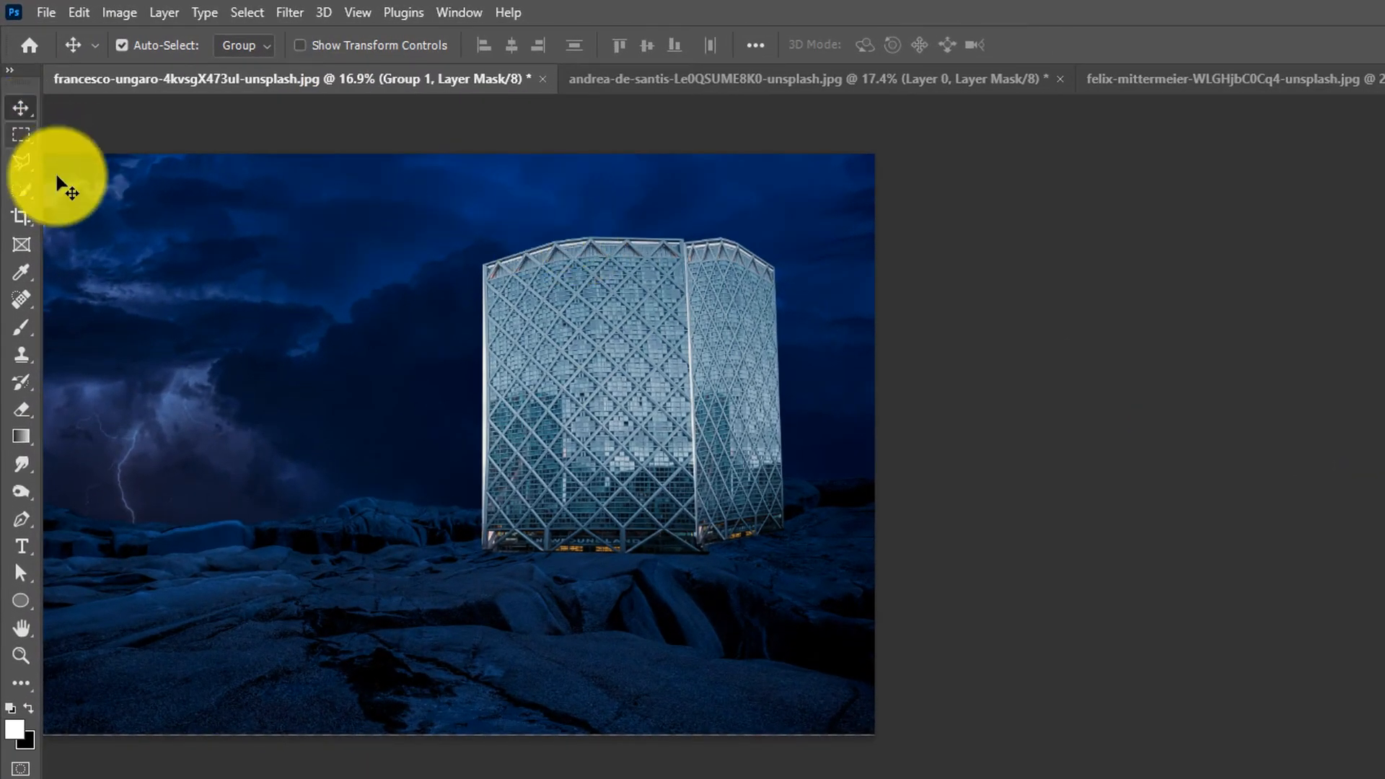
{"action": "left_click", "coordinate": [20, 135]}
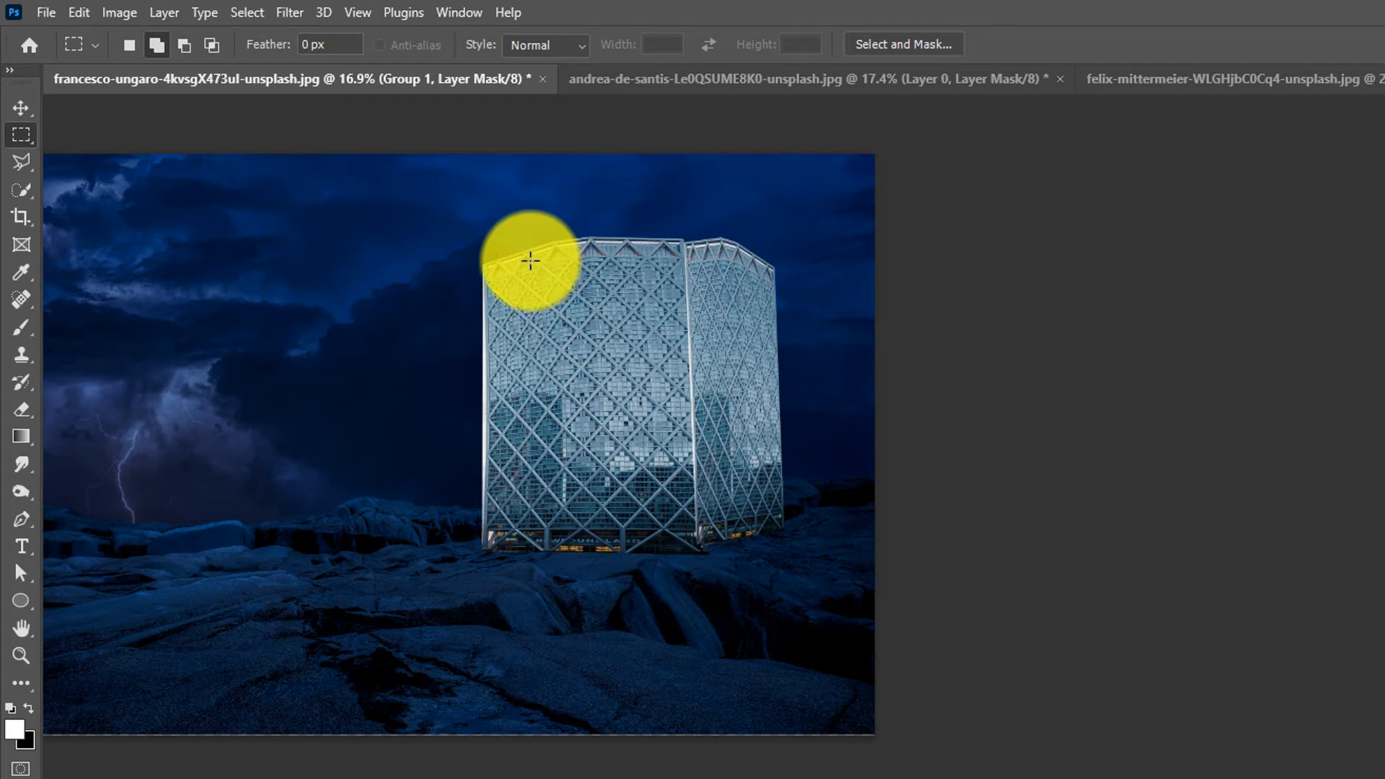
{"action": "left_click_drag", "start_coordinate": [528, 258], "coordinate": [752, 549]}
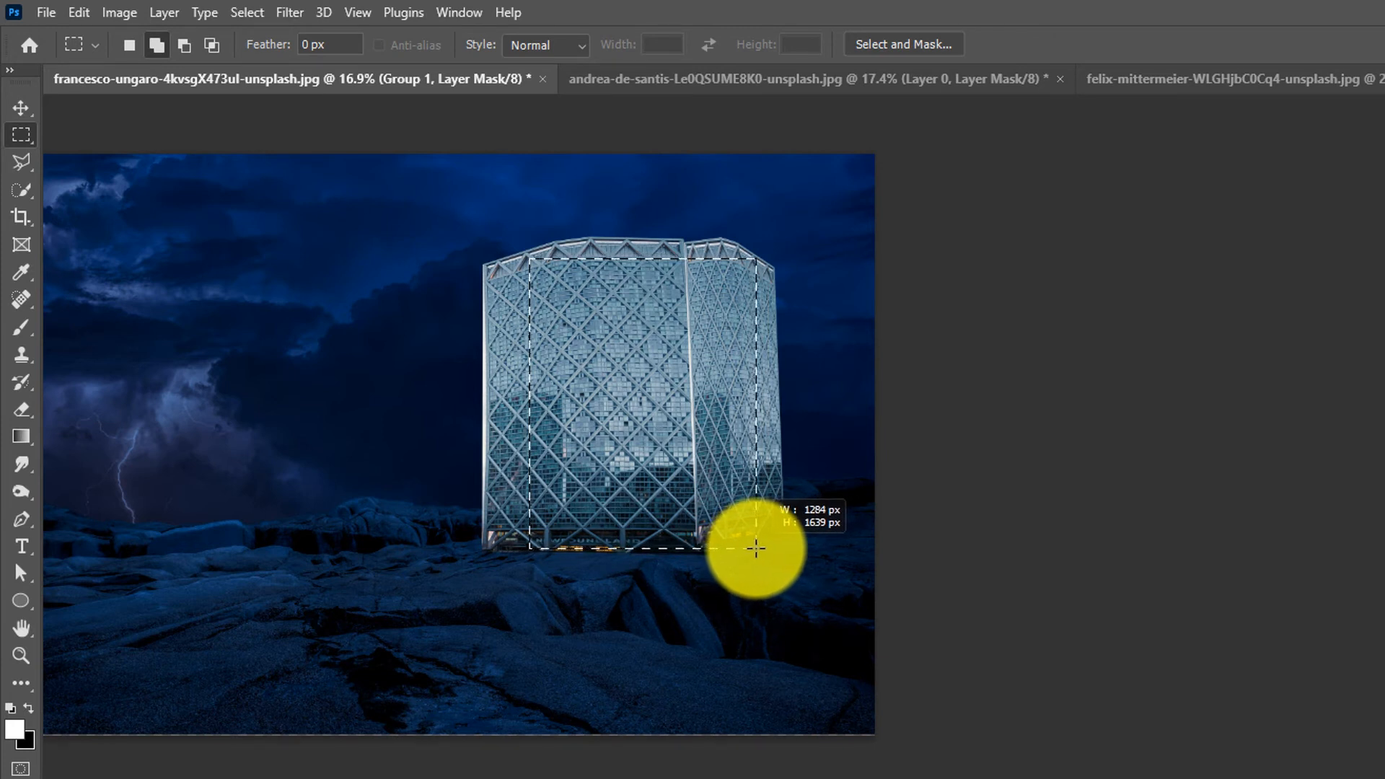
{"action": "left_click_drag", "start_coordinate": [757, 548], "coordinate": [757, 546]}
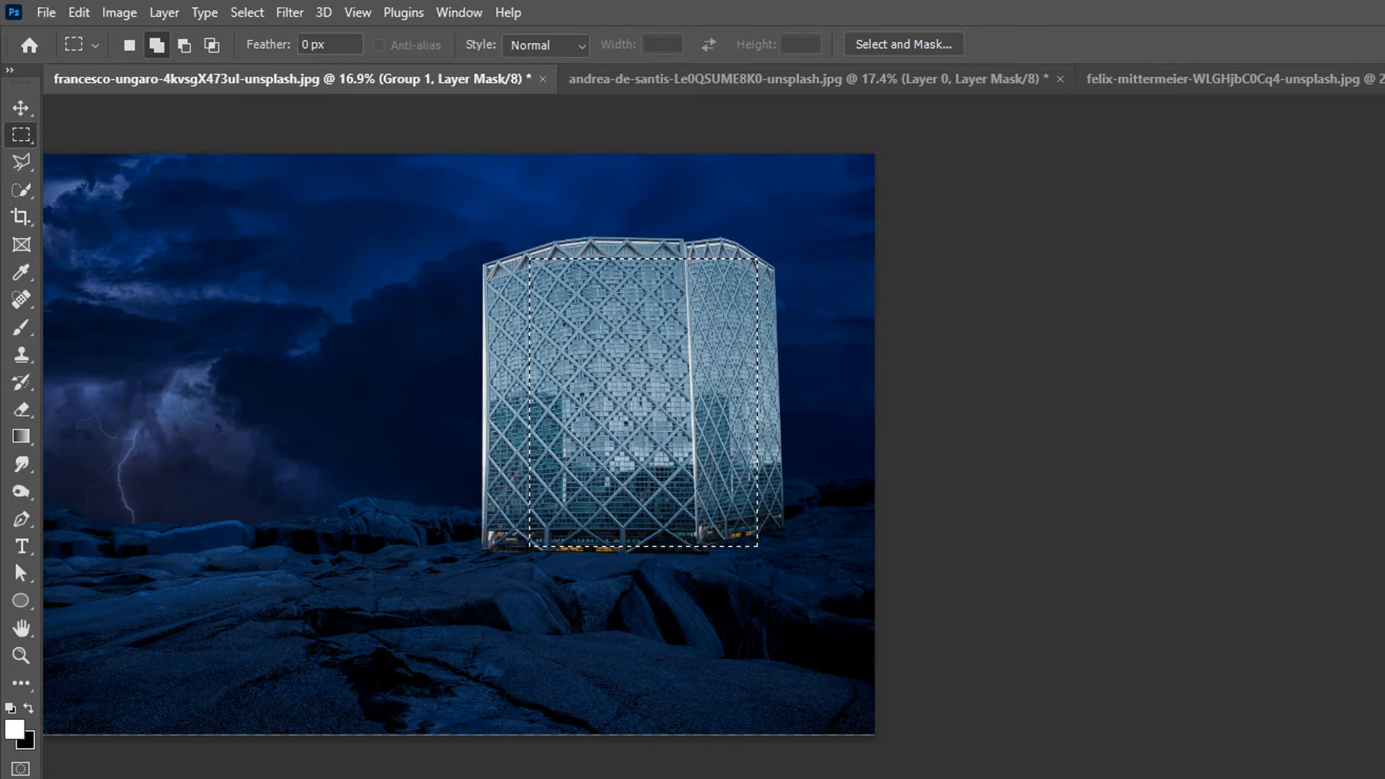
{"action": "key", "text": "ctrl+shift+i"}
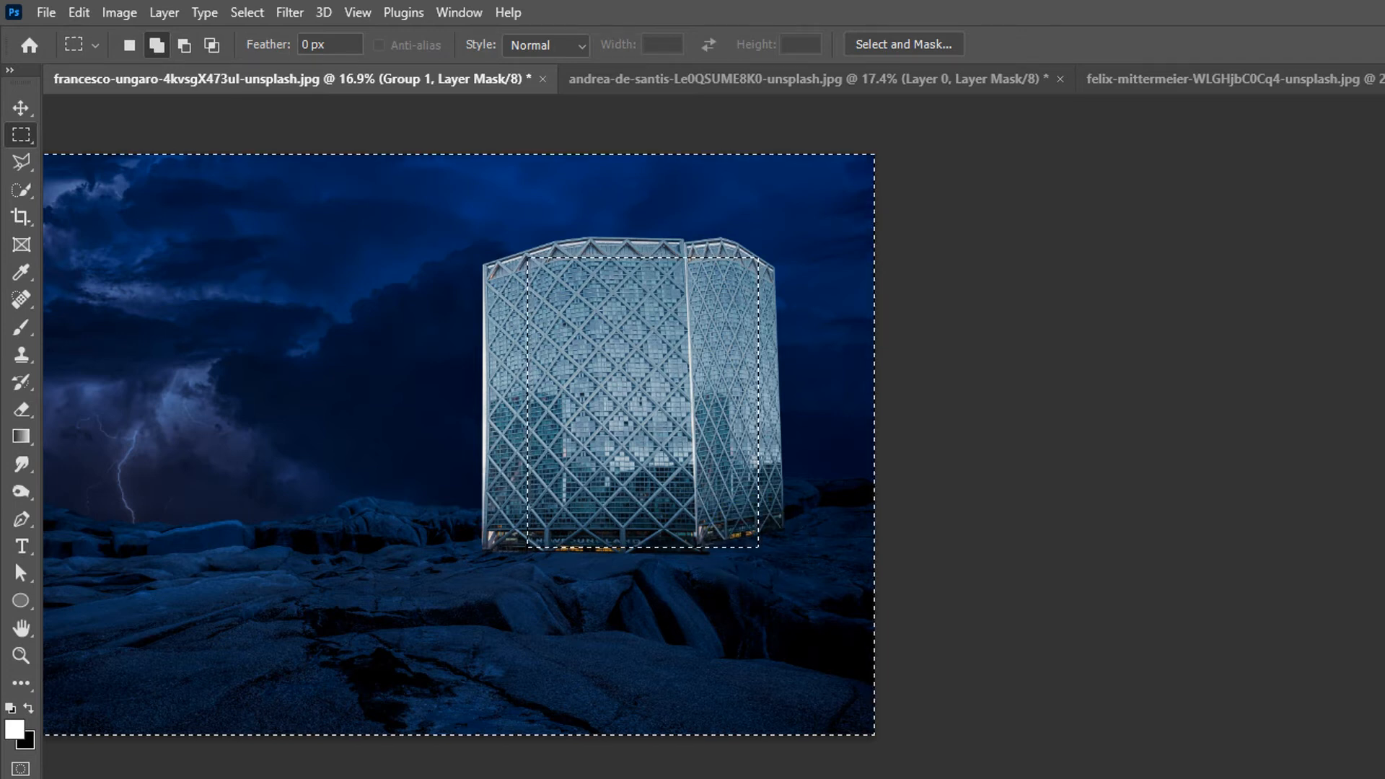
{"action": "left_click", "coordinate": [31, 710]}
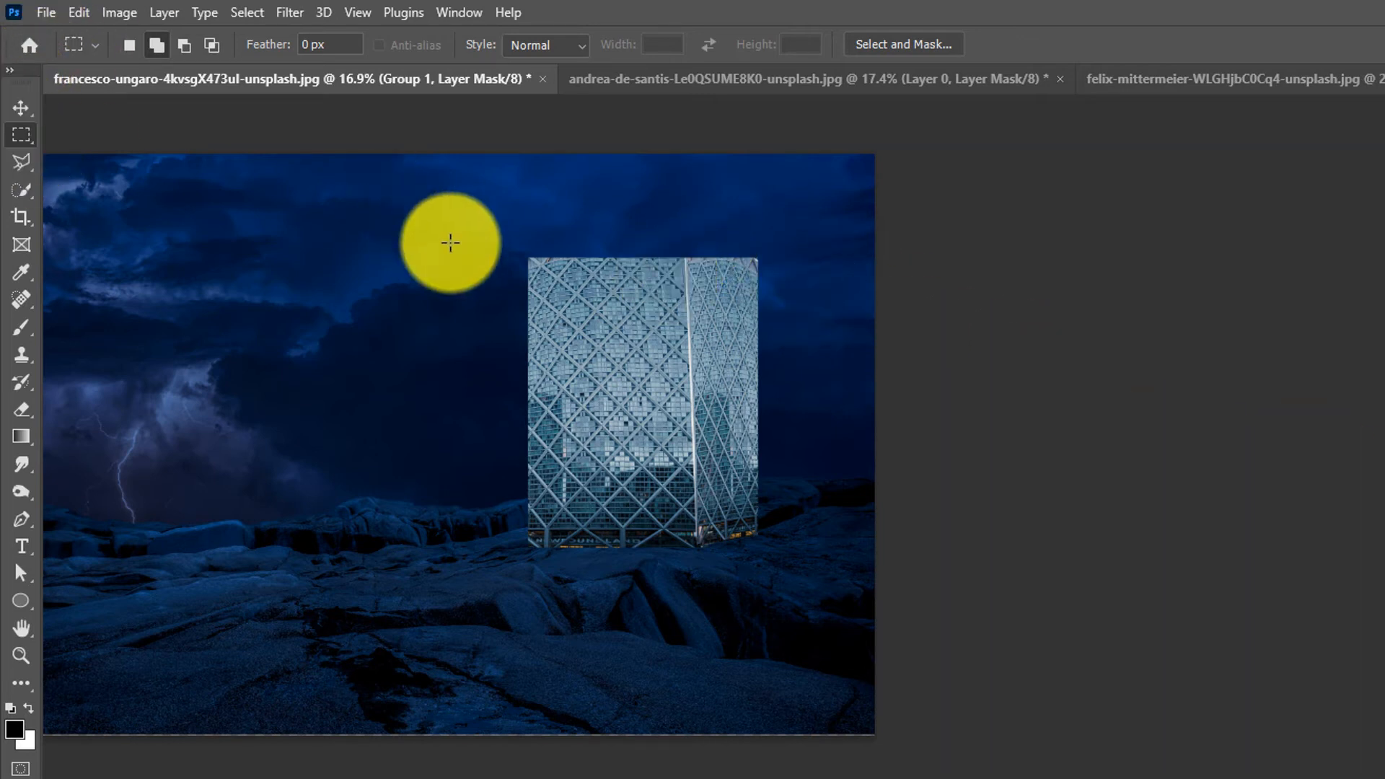
{"action": "key", "text": "ctrl+shift+d"}
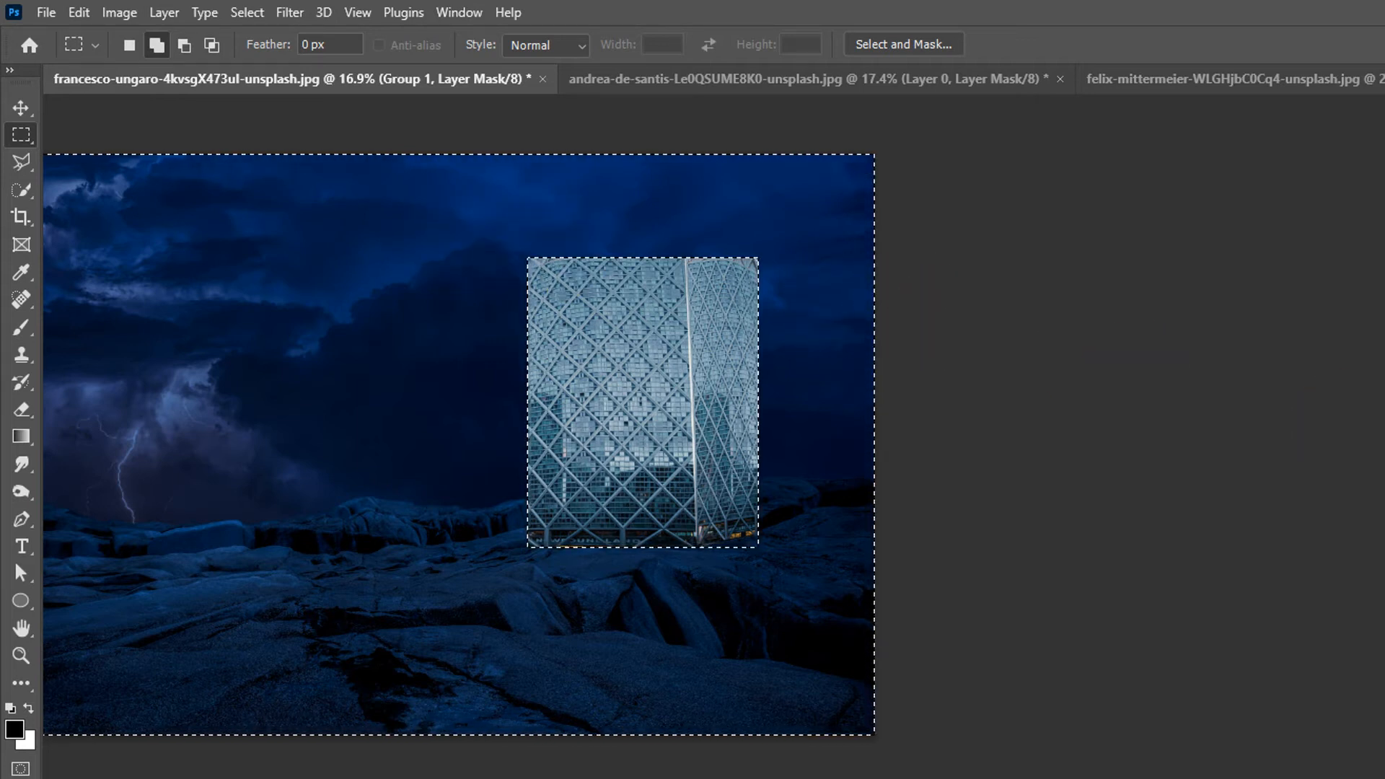
{"action": "key", "text": "ctrl+BackSpace"}
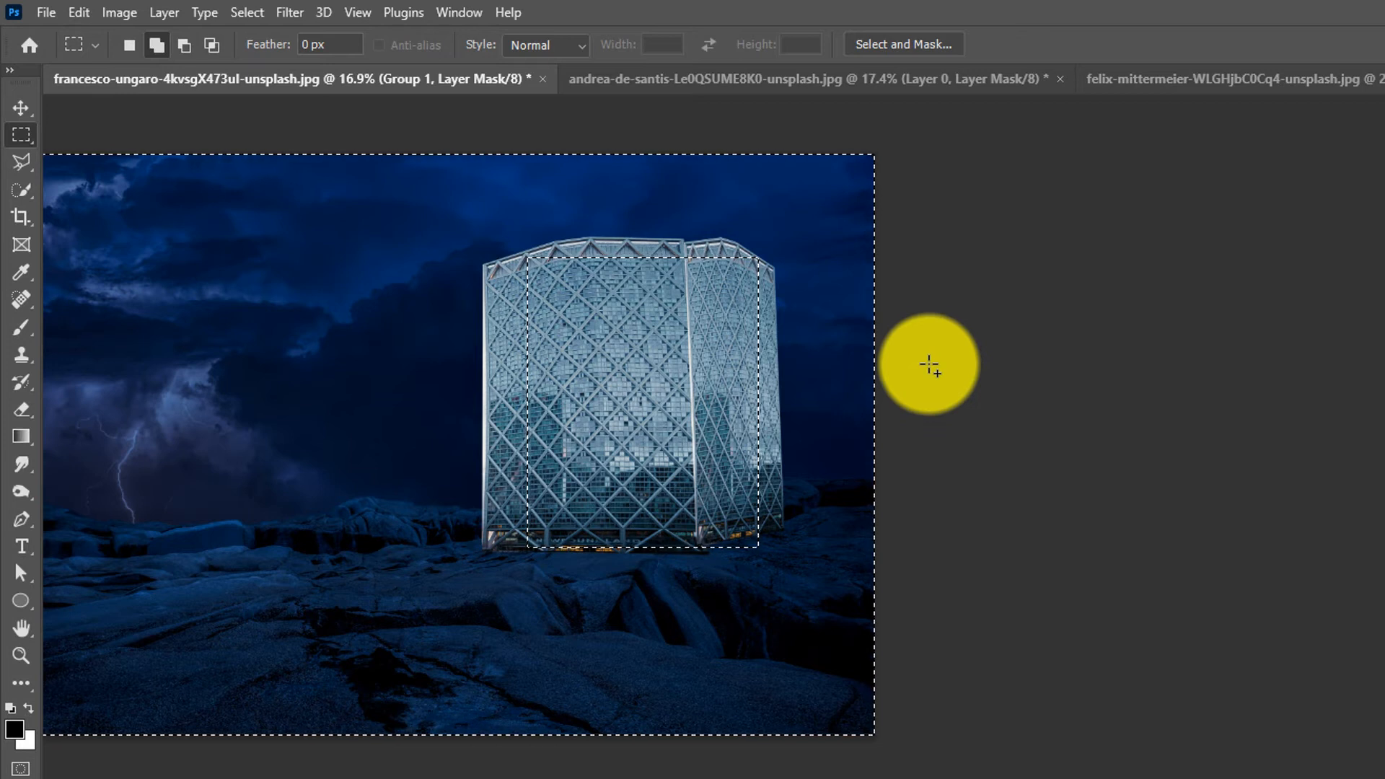
{"action": "key", "text": "ctrl+d"}
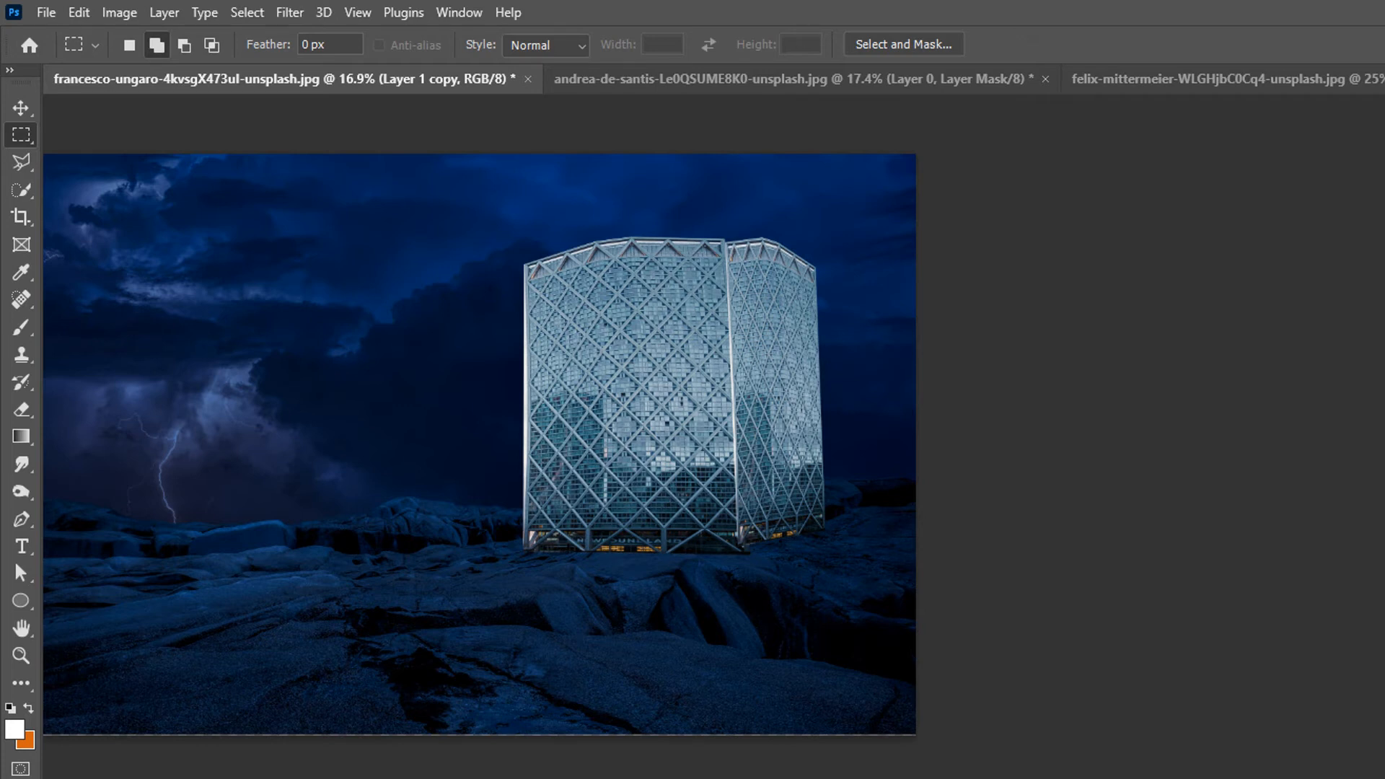
- Distort the tower layer with Free Transform, nudging its right corner slightly inward, and commit
{"action": "key", "text": "ctrl+t"}
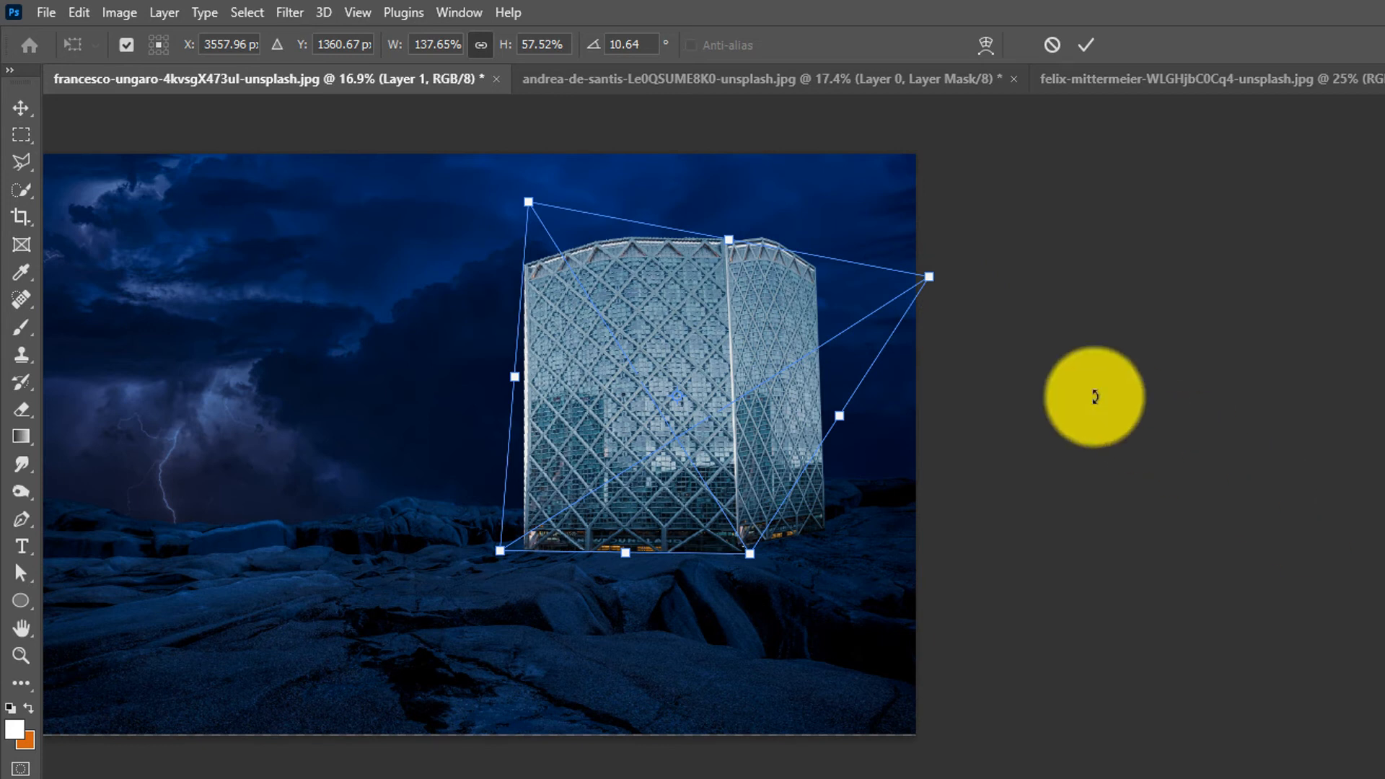
{"action": "right_click", "coordinate": [686, 324]}
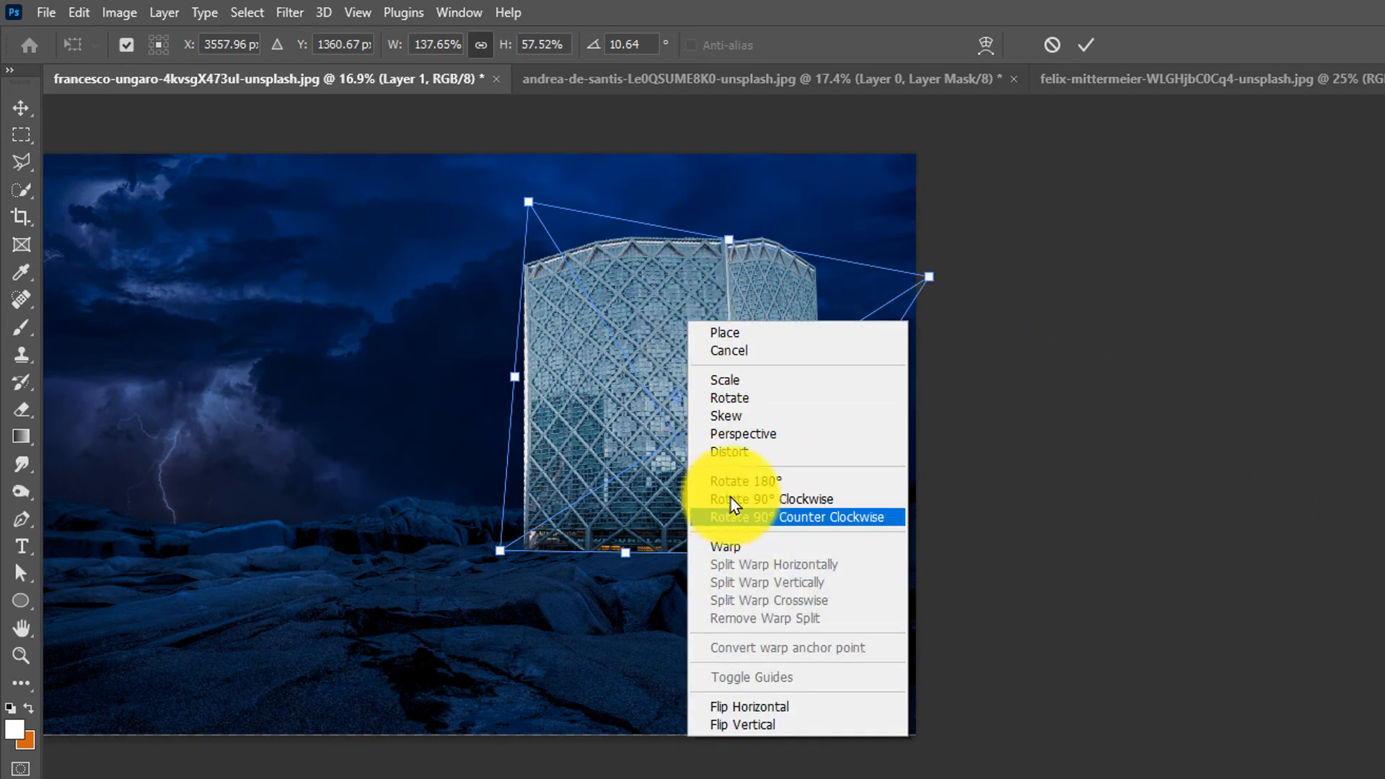
{"action": "left_click", "coordinate": [732, 452]}
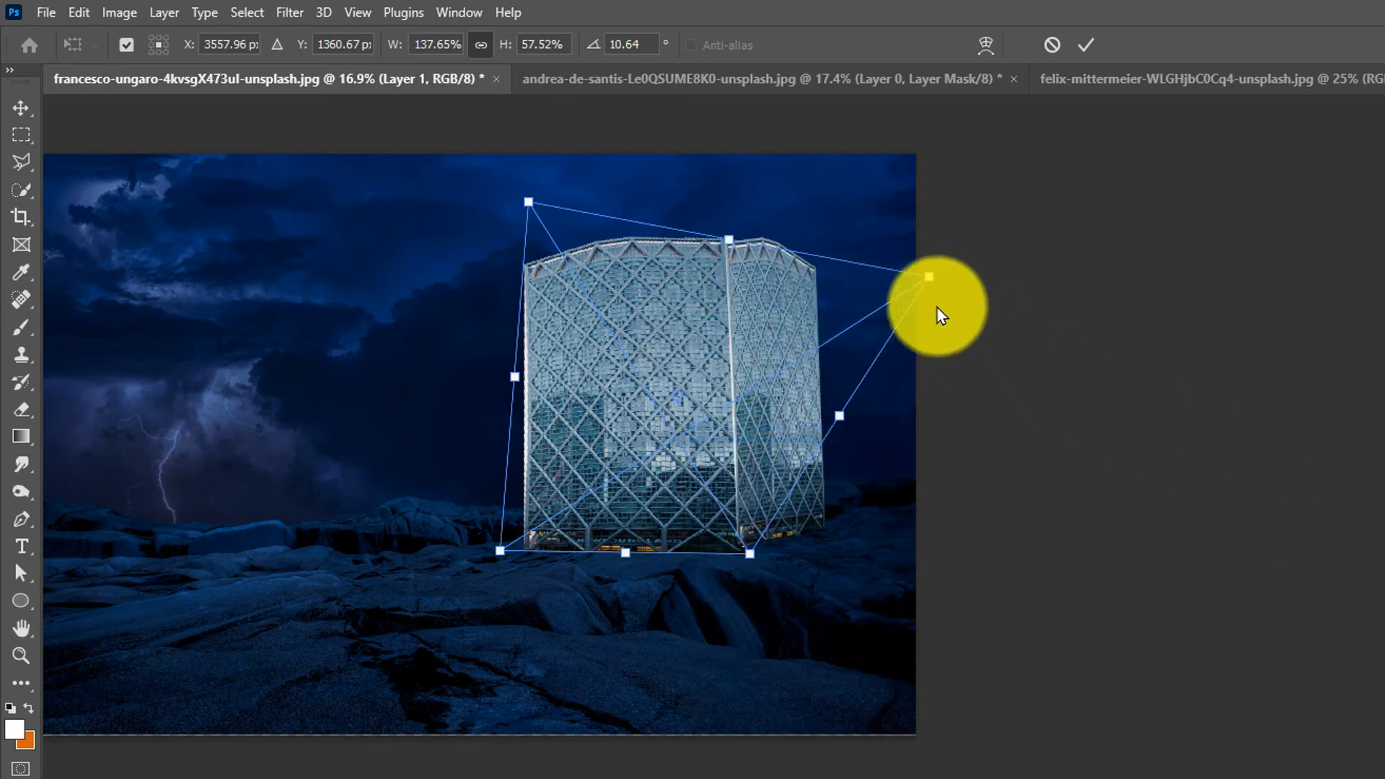
{"action": "mouse_move", "coordinate": [930, 278]}
{"action": "left_mouse_down"}
{"action": "mouse_move", "coordinate": [929, 290]}
{"action": "mouse_move", "coordinate": [919, 279]}
{"action": "left_mouse_up"}
{"action": "key", "text": "Return"}
- Duplicate the tower layer, then undo and redo to compare the tower before and after the warp
{"action": "key", "text": "m"}
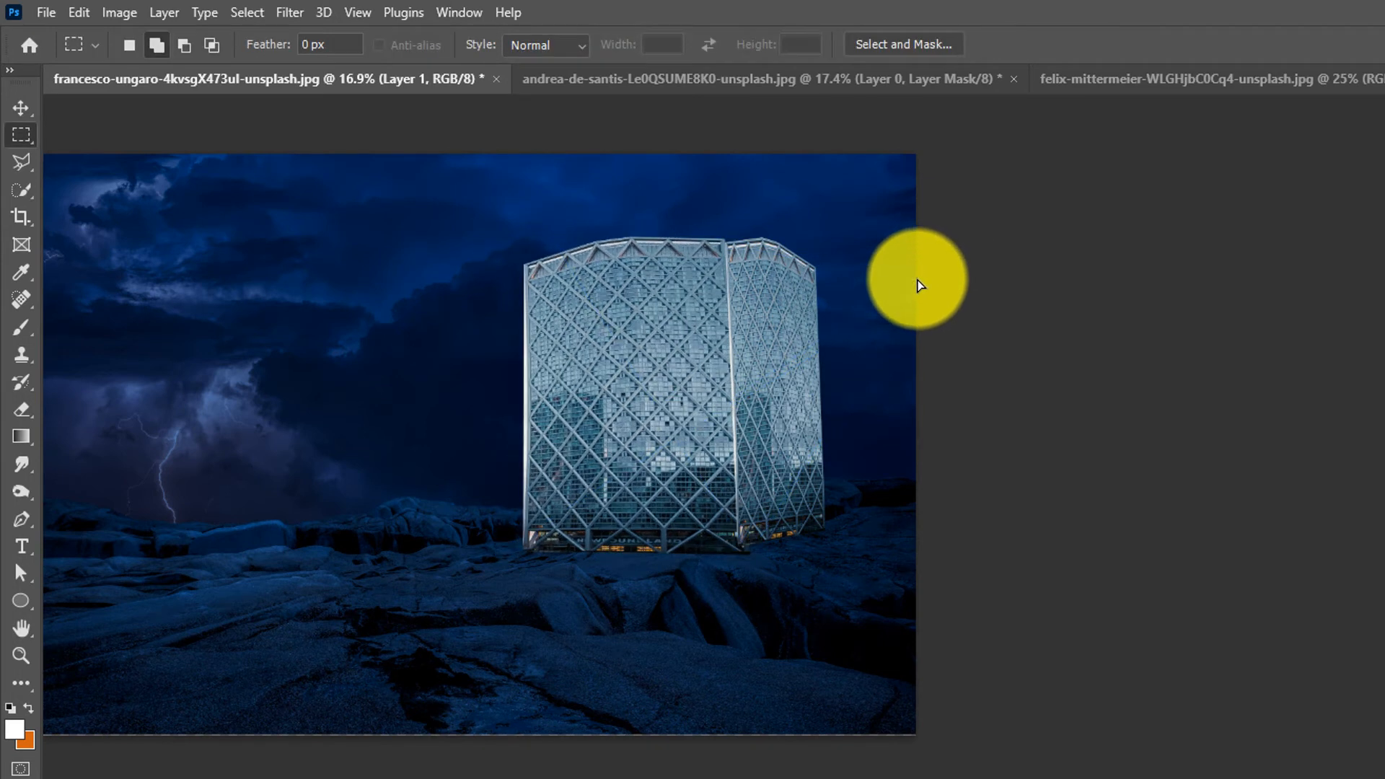
{"action": "key", "text": "ctrl+j"}
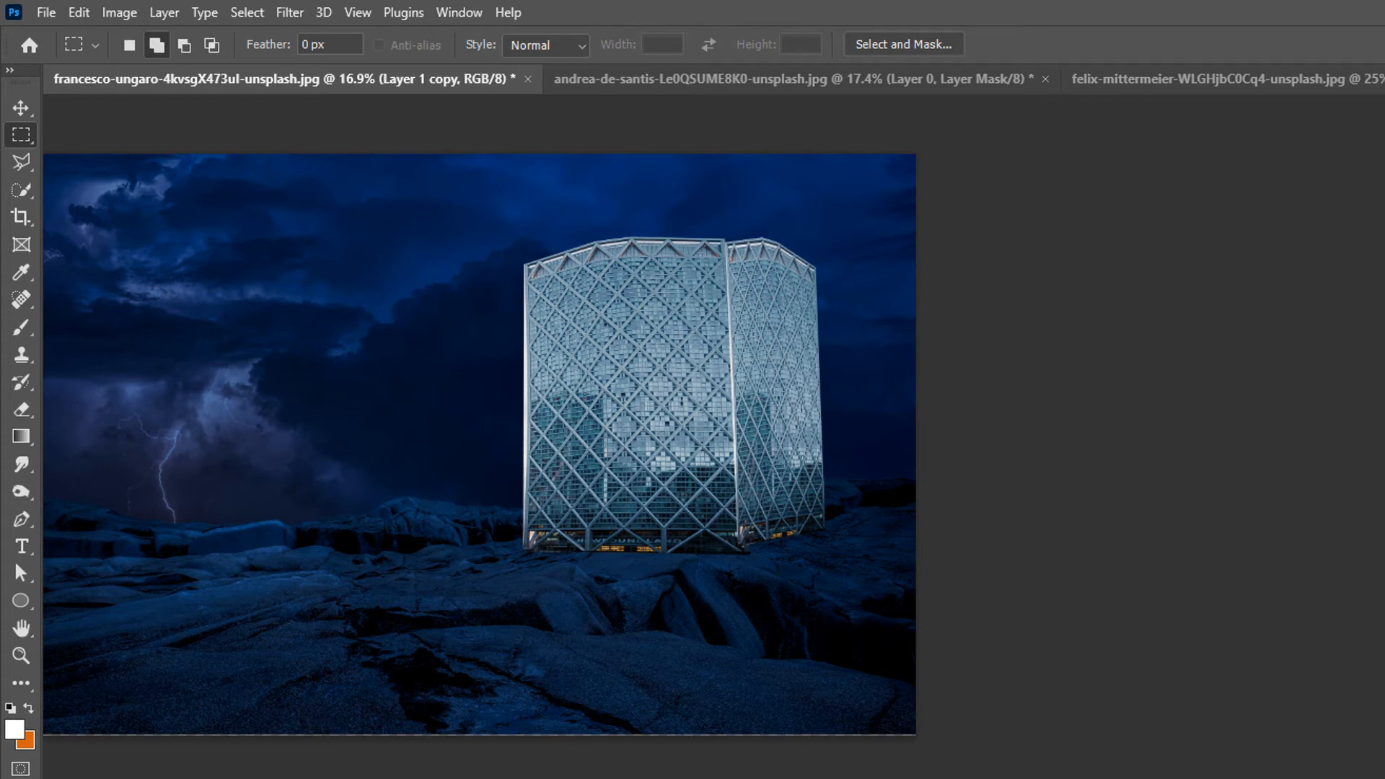
{"action": "key", "text": "ctrl+comma"}
{"action": "key", "text": "ctrl+comma"}
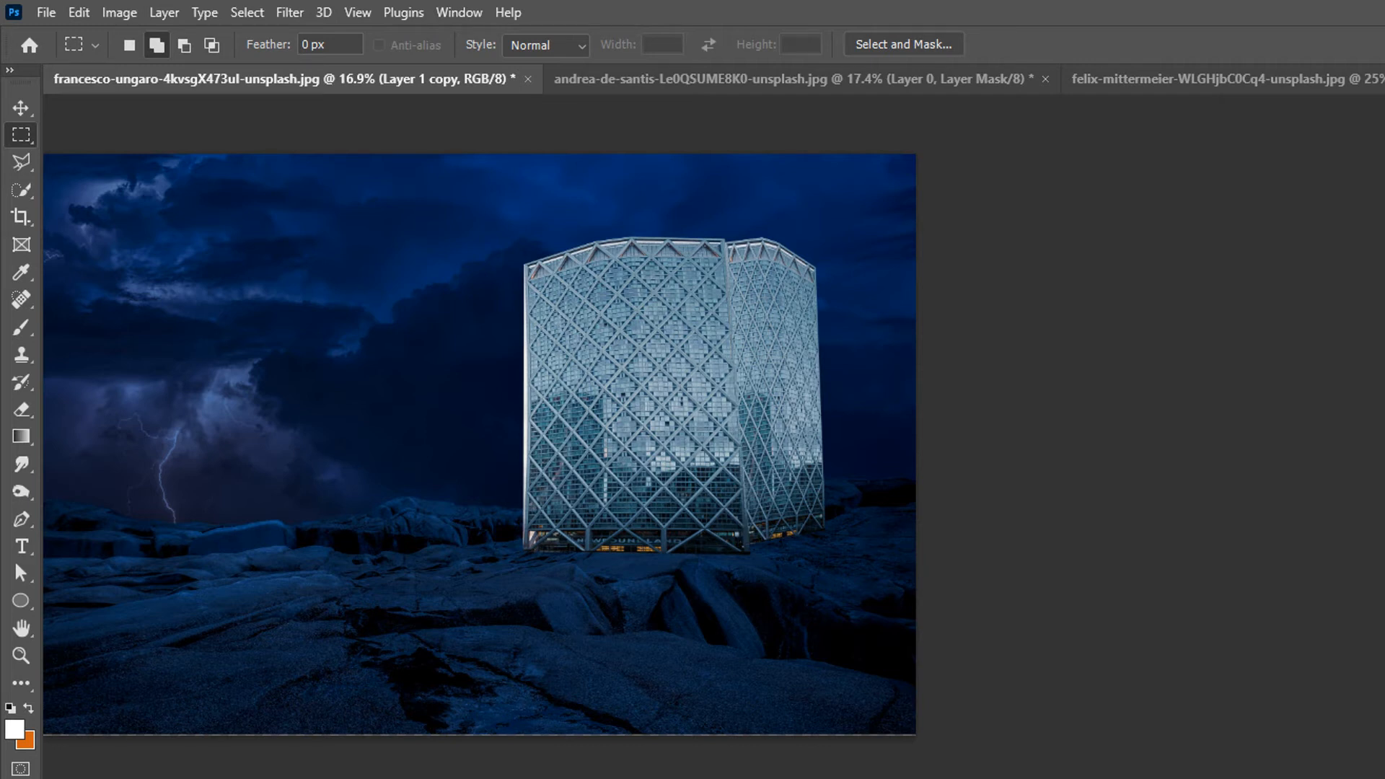
{"action": "key", "text": "ctrl+z"}
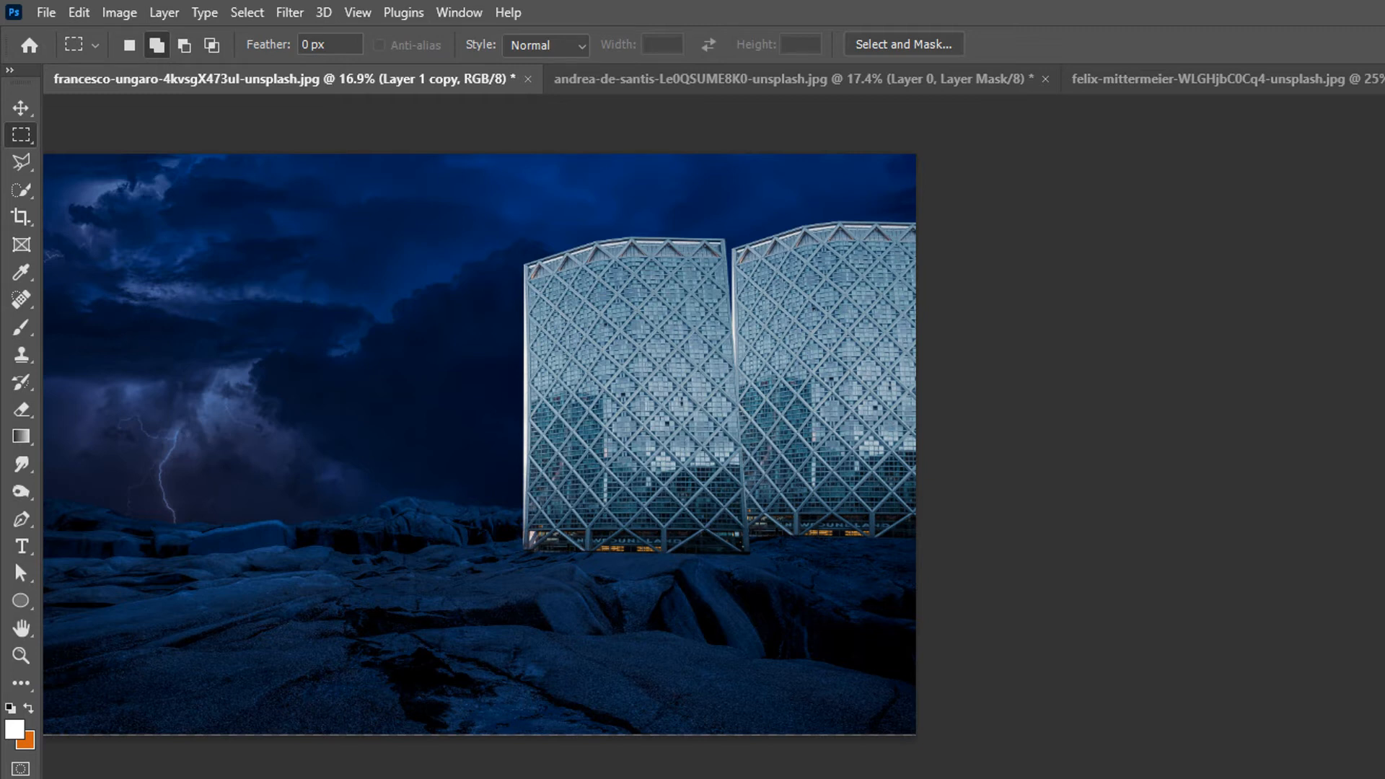
{"action": "key", "text": "ctrl+shift+z"}
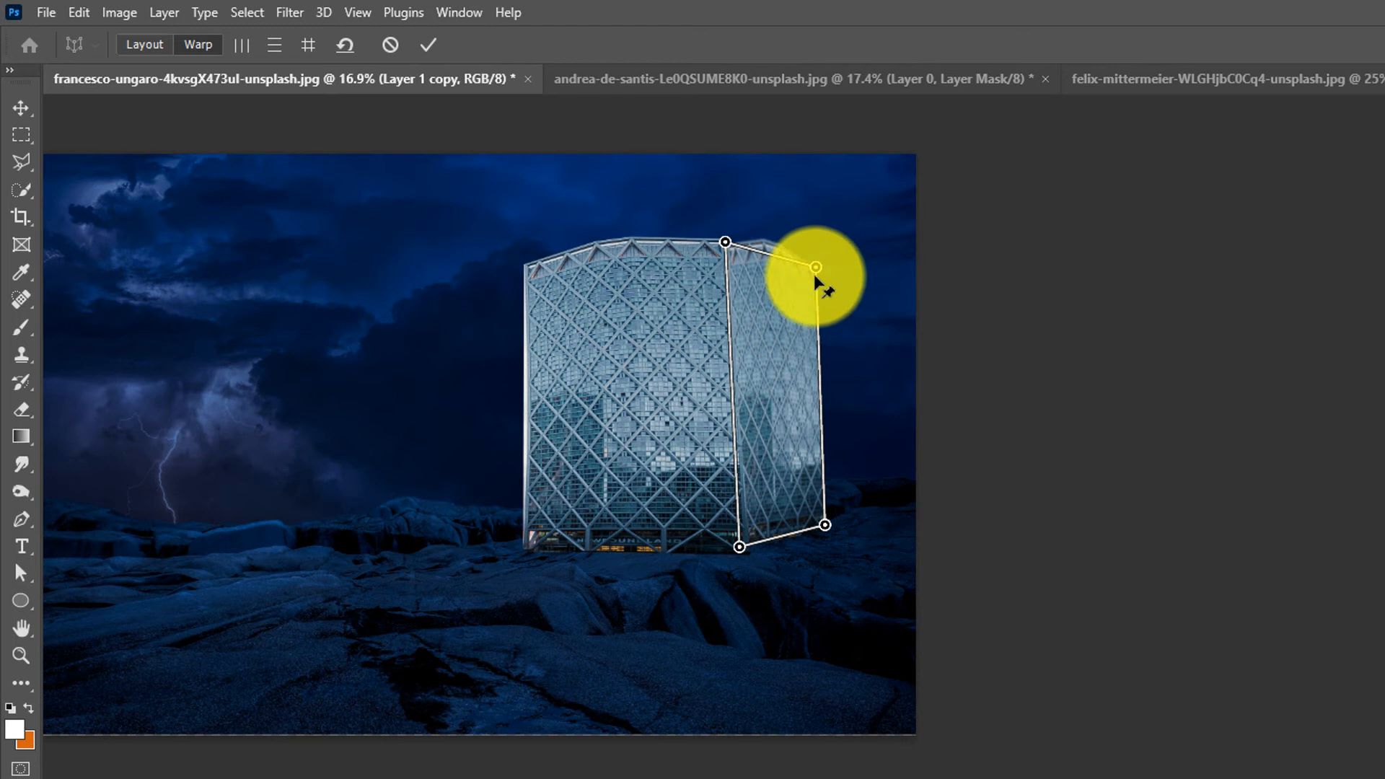
- Adjust the perspective warp pins on the tower's right side face, pulling its corners inward, and commit the warp
{"action": "left_click_drag", "start_coordinate": [815, 266], "coordinate": [807, 285]}
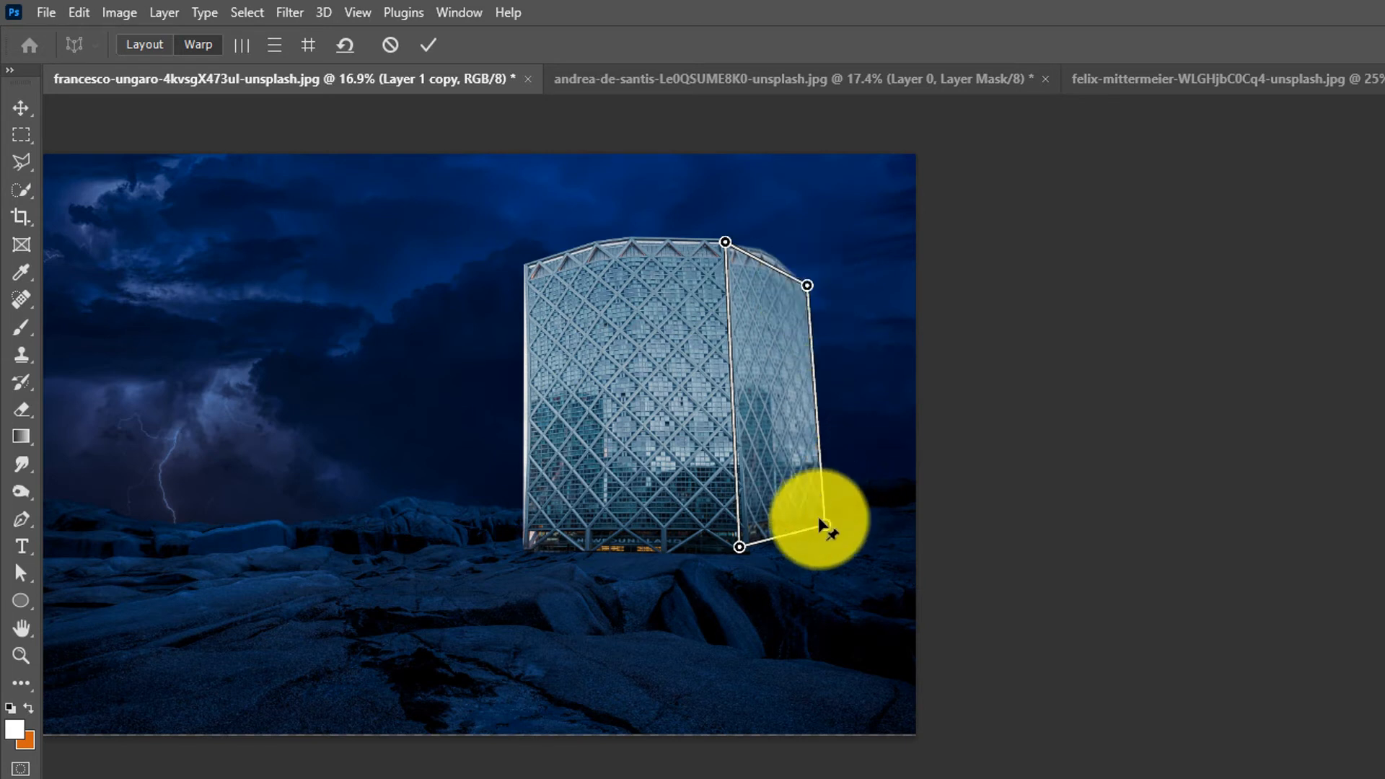
{"action": "left_click_drag", "start_coordinate": [827, 531], "coordinate": [807, 520]}
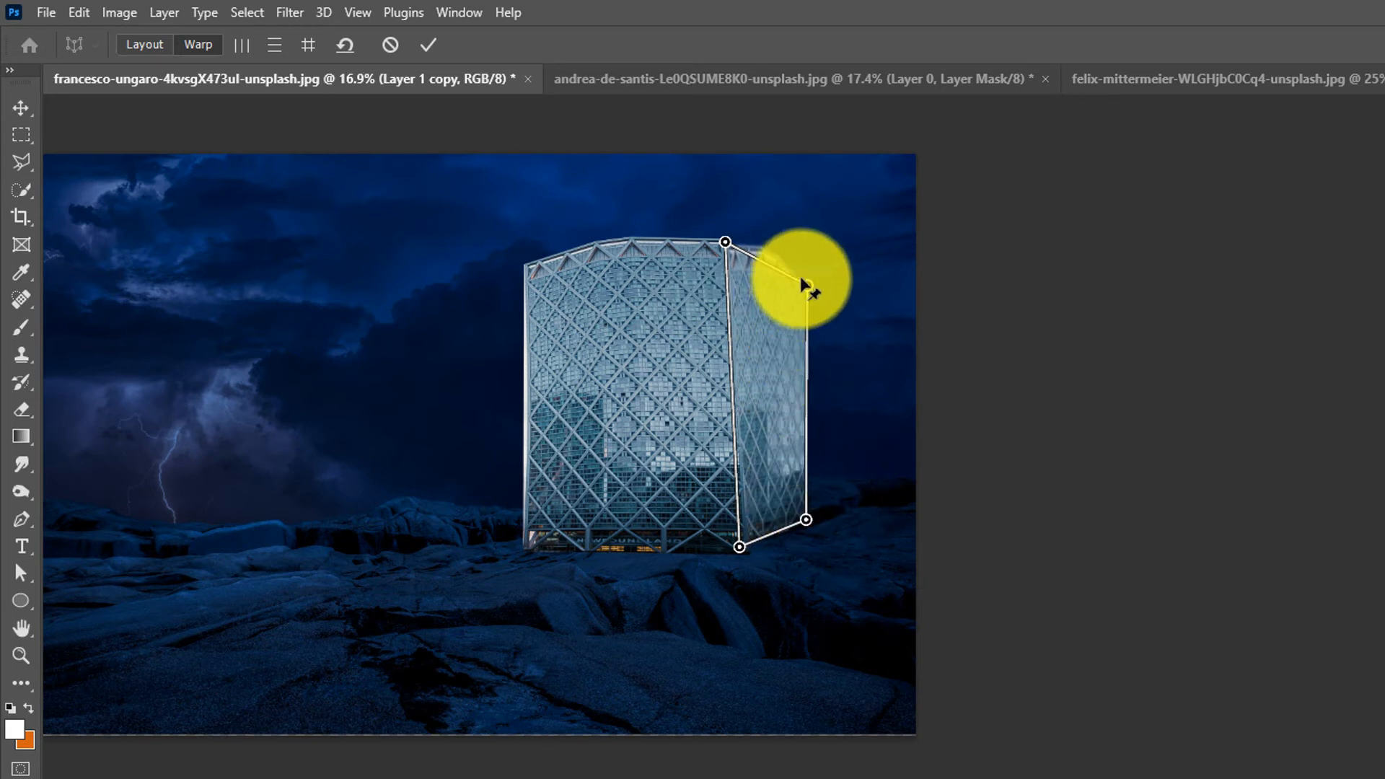
{"action": "mouse_move", "coordinate": [808, 285]}
{"action": "left_mouse_down"}
{"action": "mouse_move", "coordinate": [751, 260]}
{"action": "mouse_move", "coordinate": [788, 282]}
{"action": "left_mouse_up"}
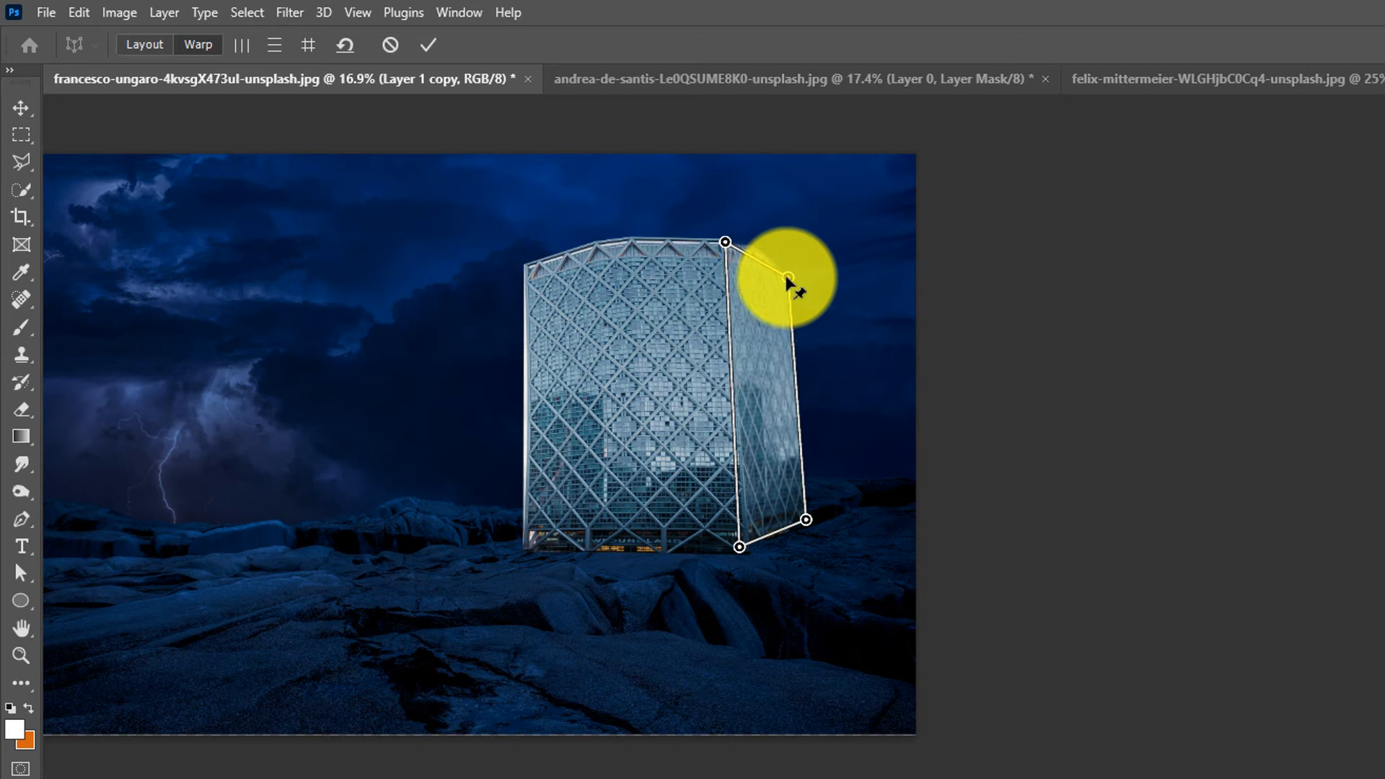
{"action": "left_click_drag", "start_coordinate": [740, 547], "coordinate": [733, 548]}
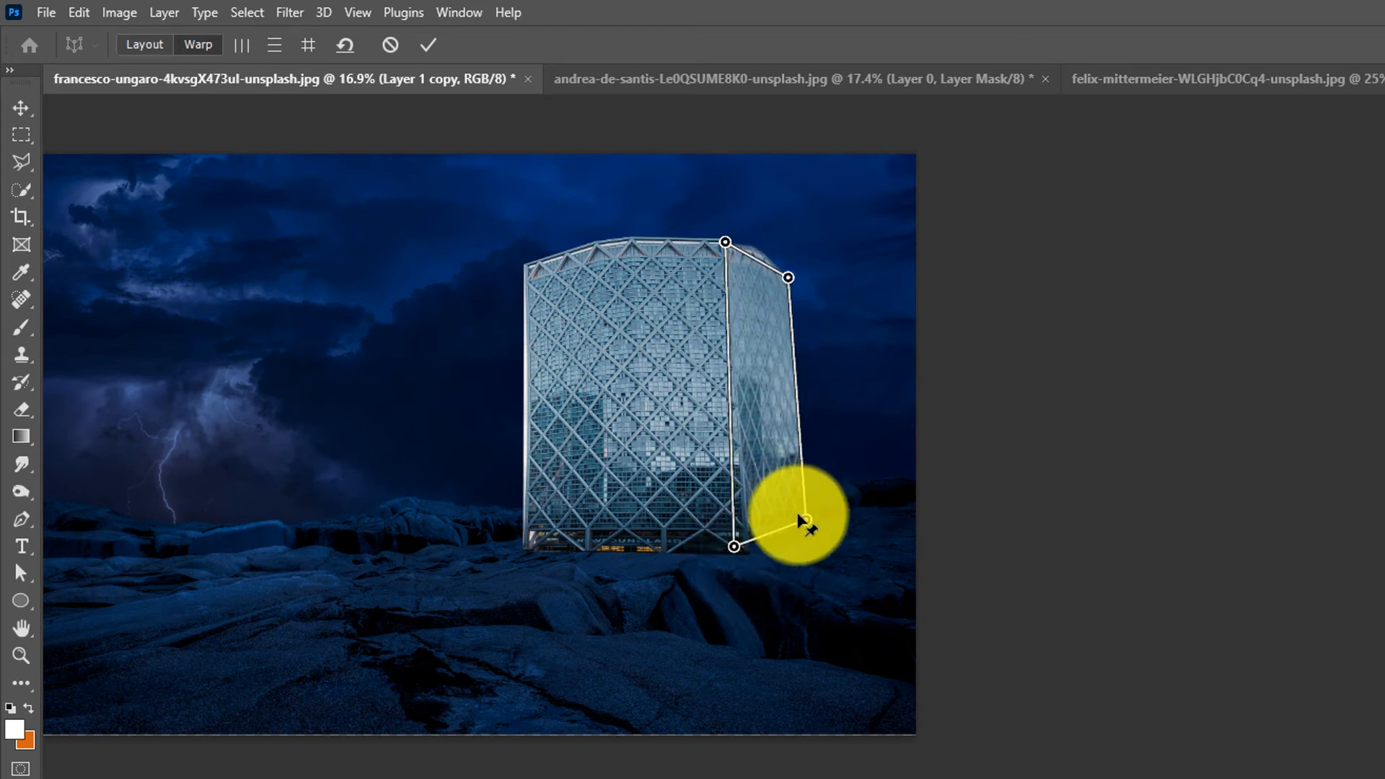
{"action": "left_click_drag", "start_coordinate": [807, 522], "coordinate": [793, 522]}
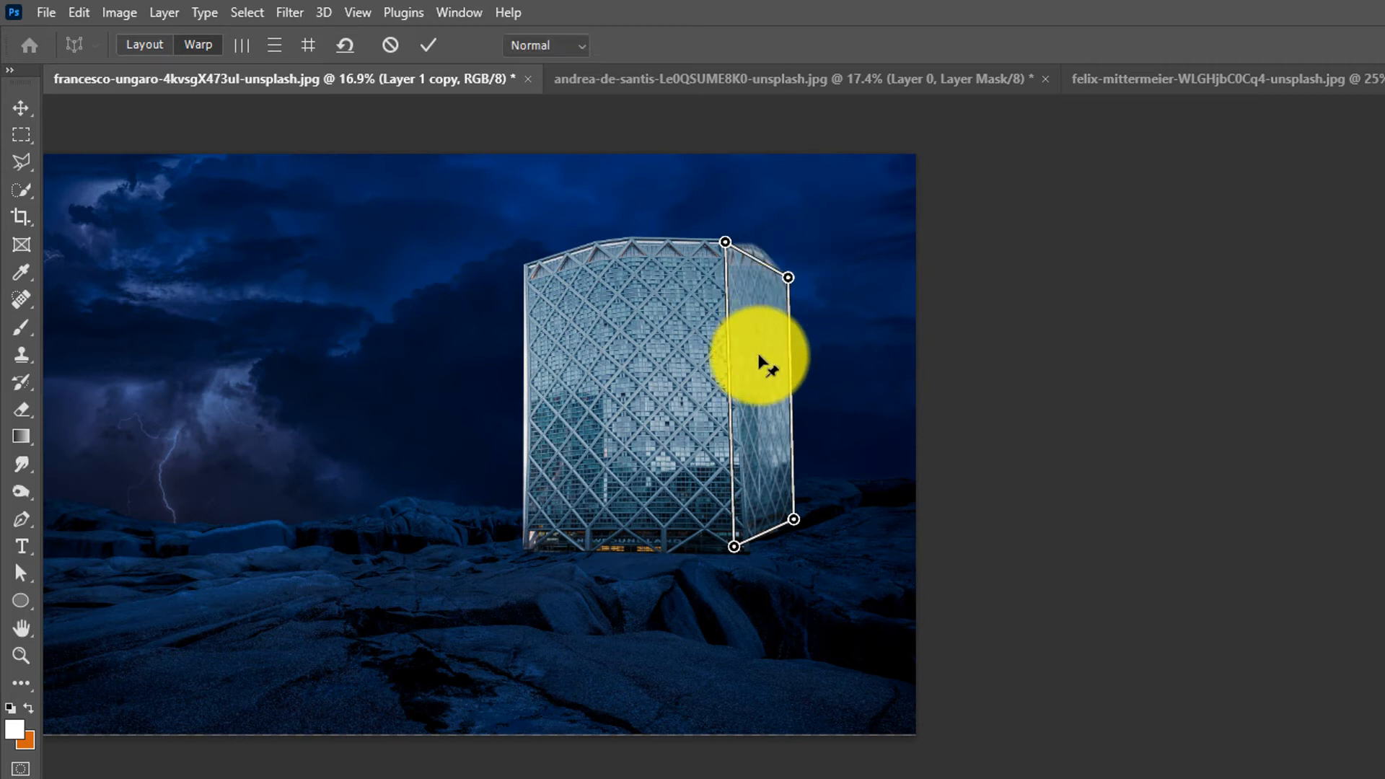
{"action": "key", "text": "Return"}
- Trace a polygonal selection around the tower's top edge and fill it black on the group mask to hide the roofline
{"action": "key", "text": "m"}
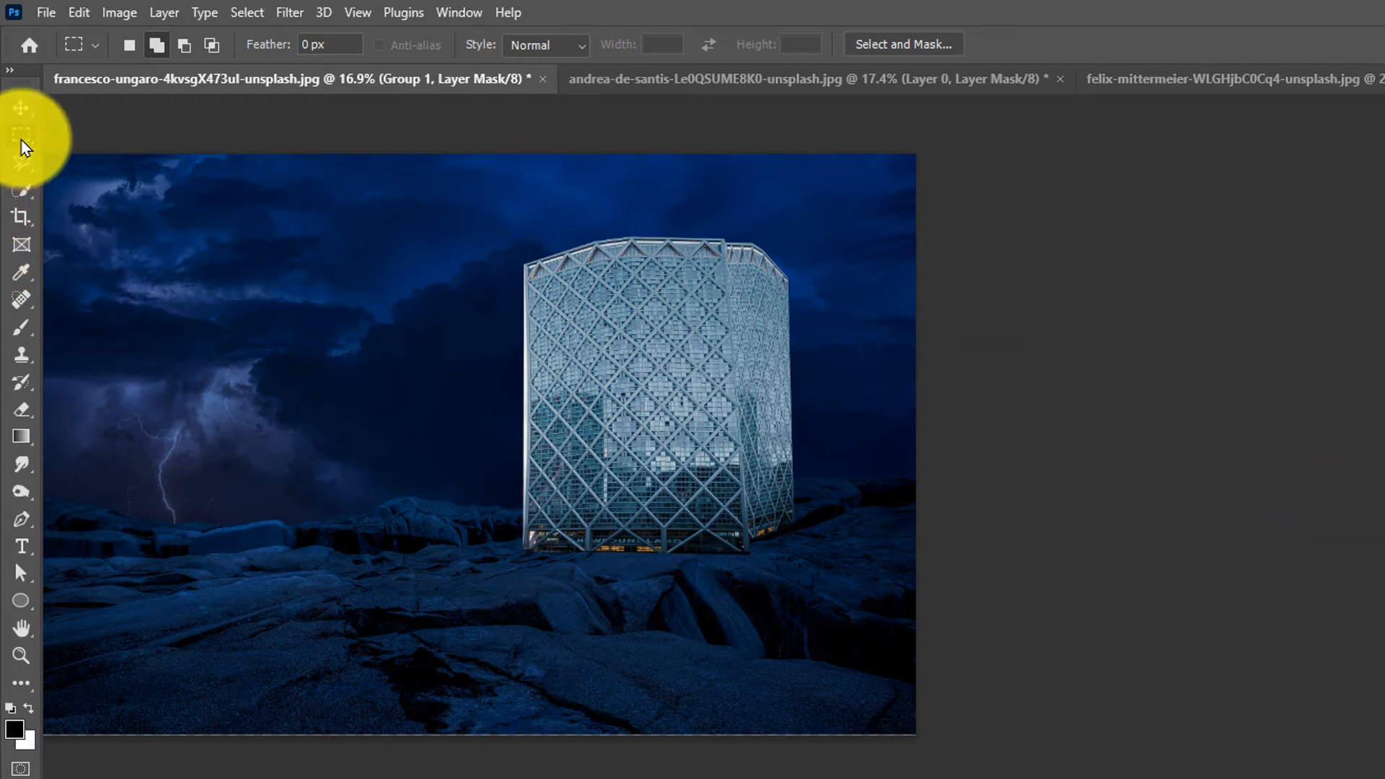
{"action": "left_click", "coordinate": [21, 162]}
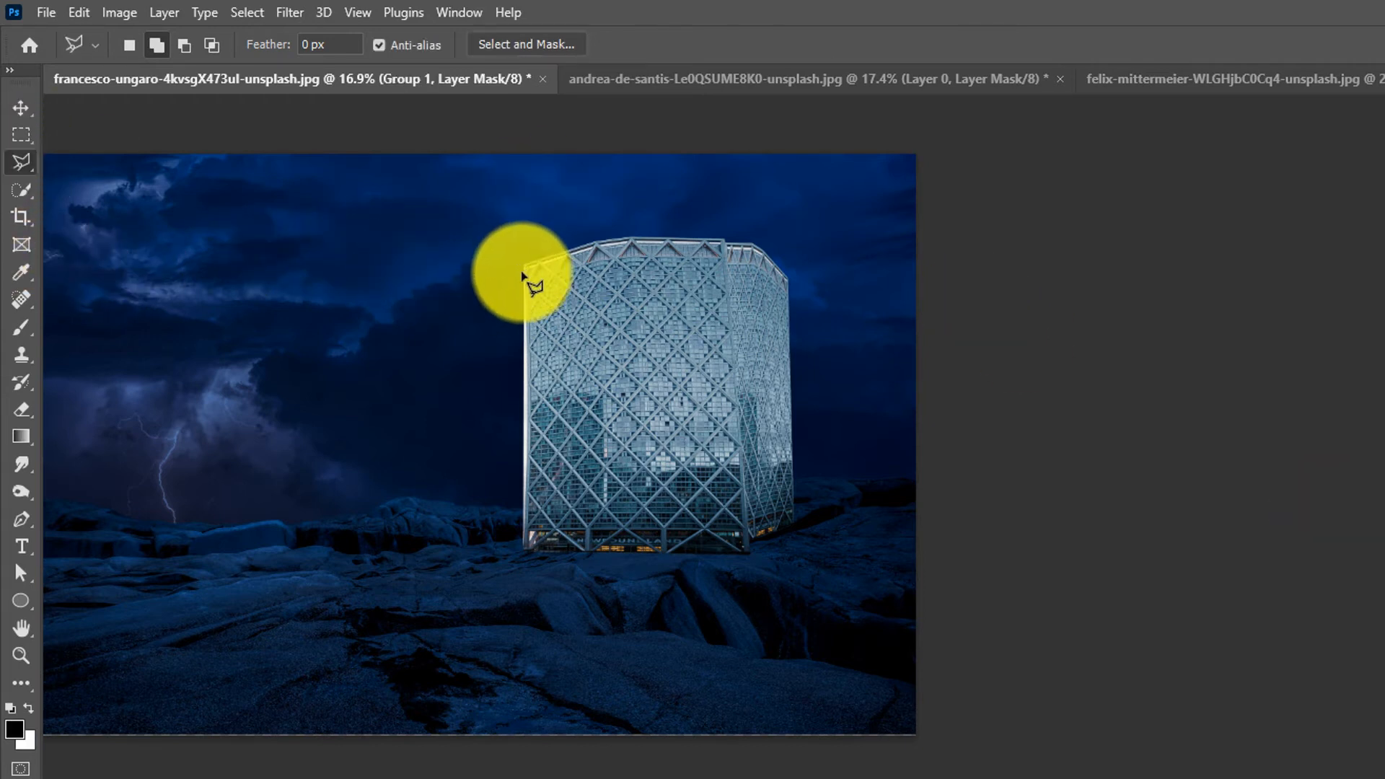
{"action": "left_click", "coordinate": [523, 274]}
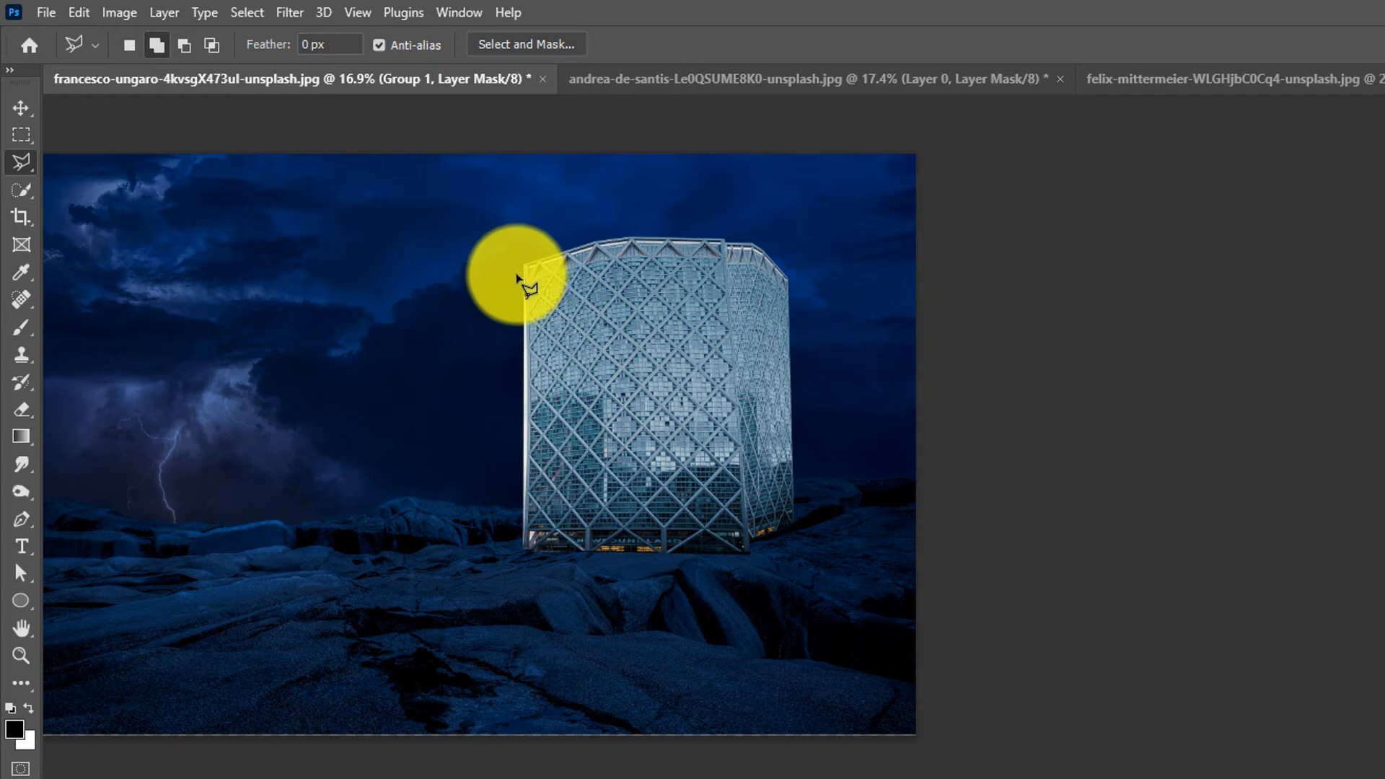
{"action": "left_click", "coordinate": [750, 270]}
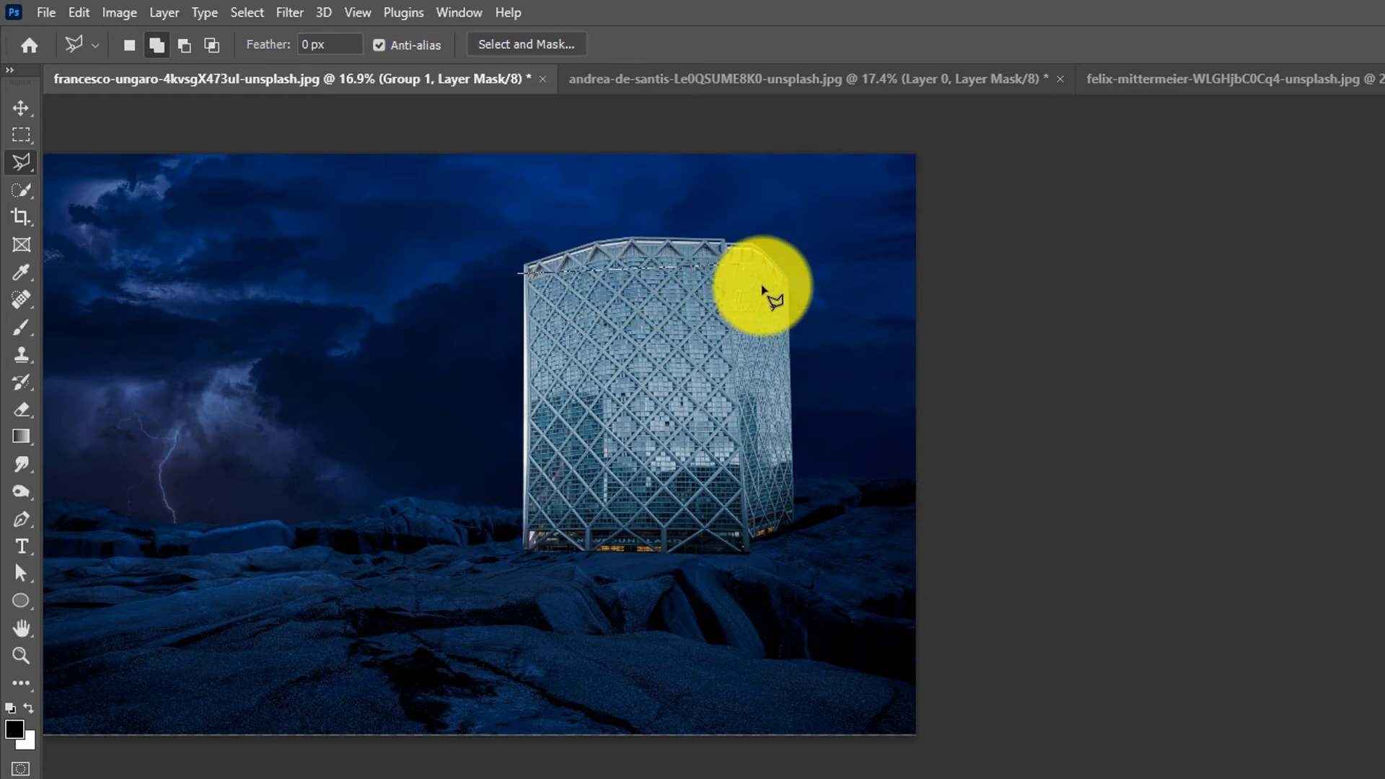
{"action": "left_click", "coordinate": [795, 310]}
{"action": "left_click", "coordinate": [789, 232]}
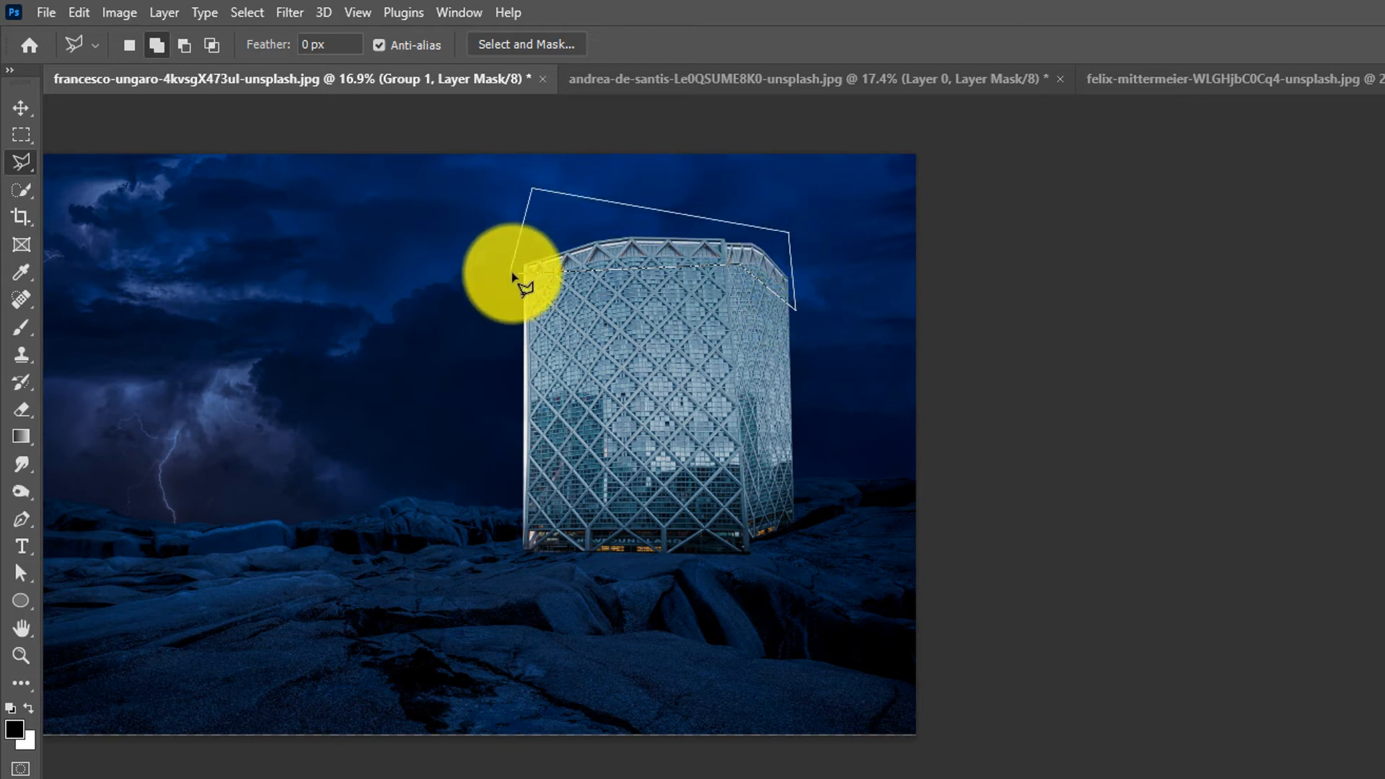
{"action": "left_click", "coordinate": [520, 277]}
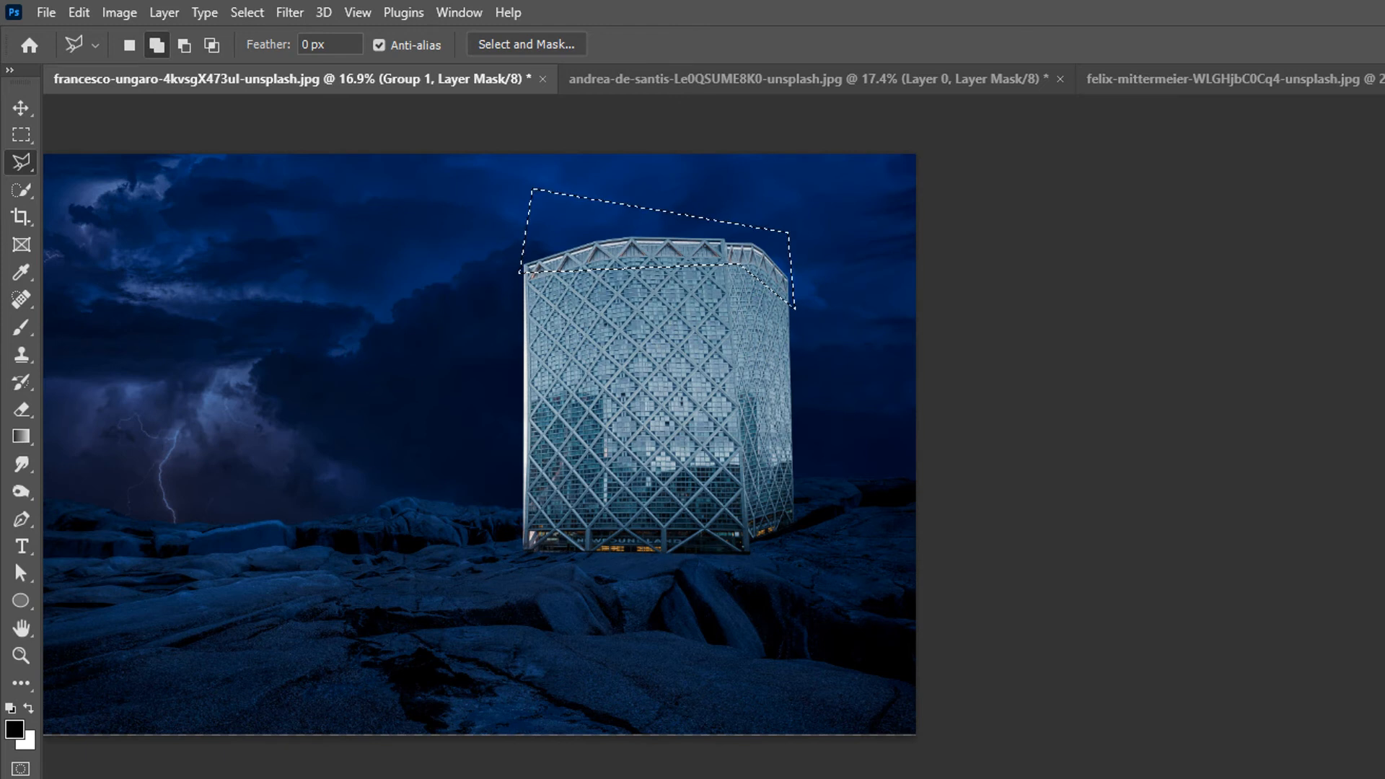
{"action": "key", "text": "alt+BackSpace"}
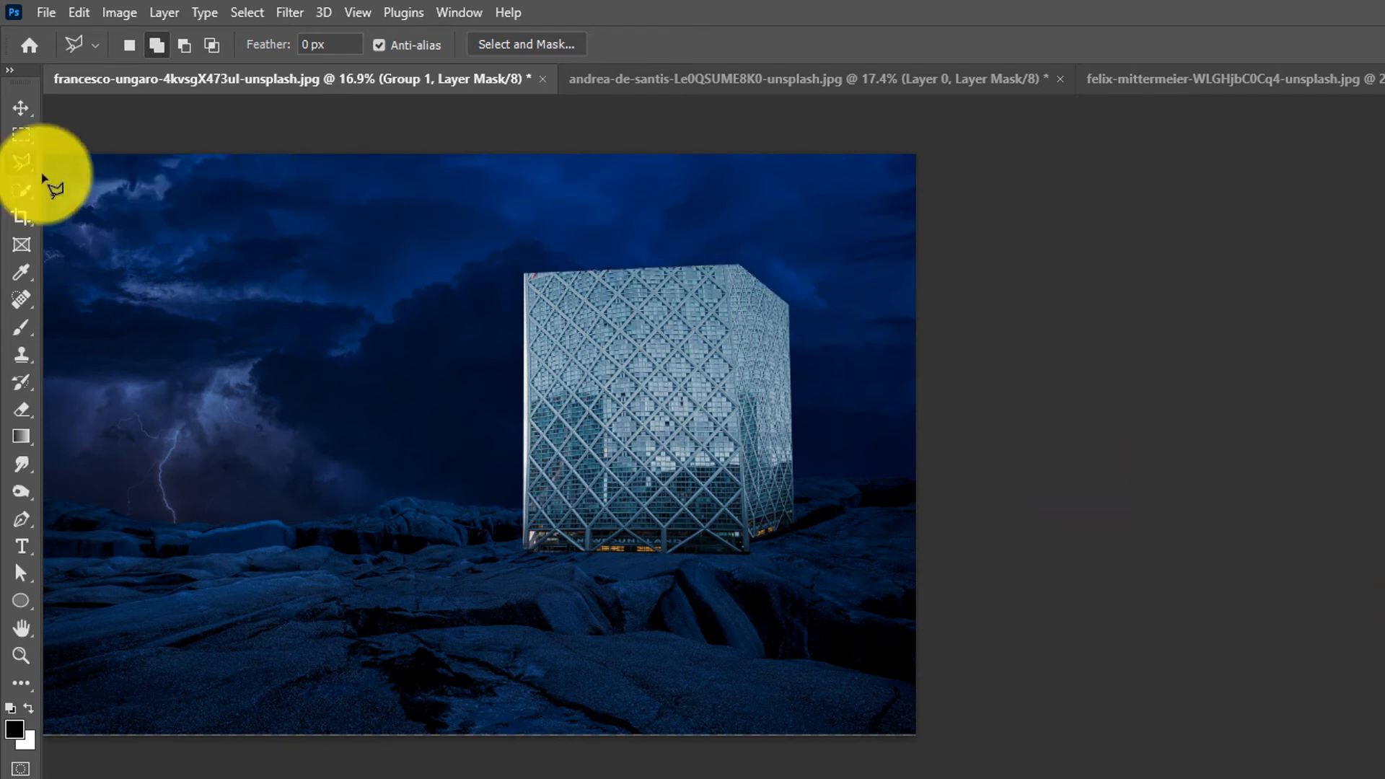
- Paint black on the group mask with a large soft brush at 20% flow to blend the tower's base into the rocks
{"action": "left_click", "coordinate": [19, 110]}
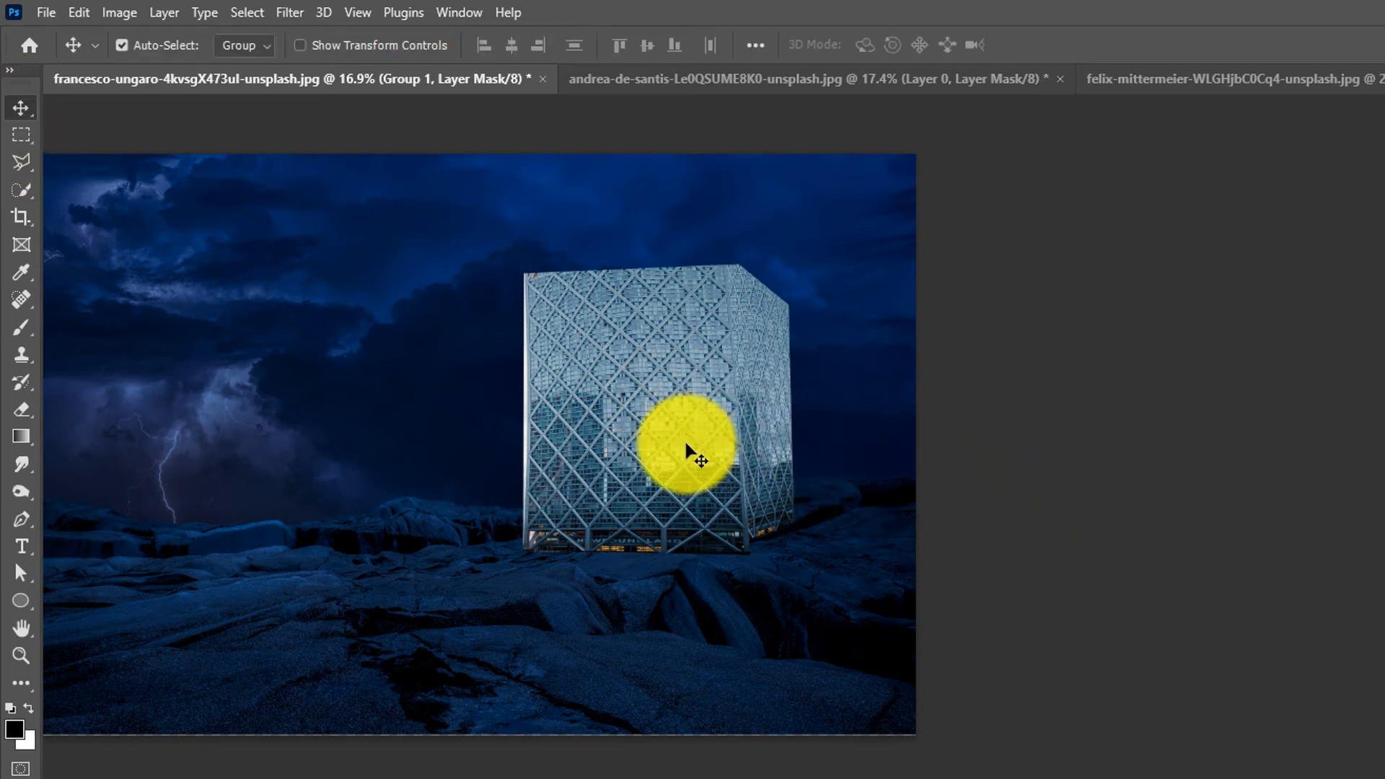
{"action": "key", "text": "ctrl"}
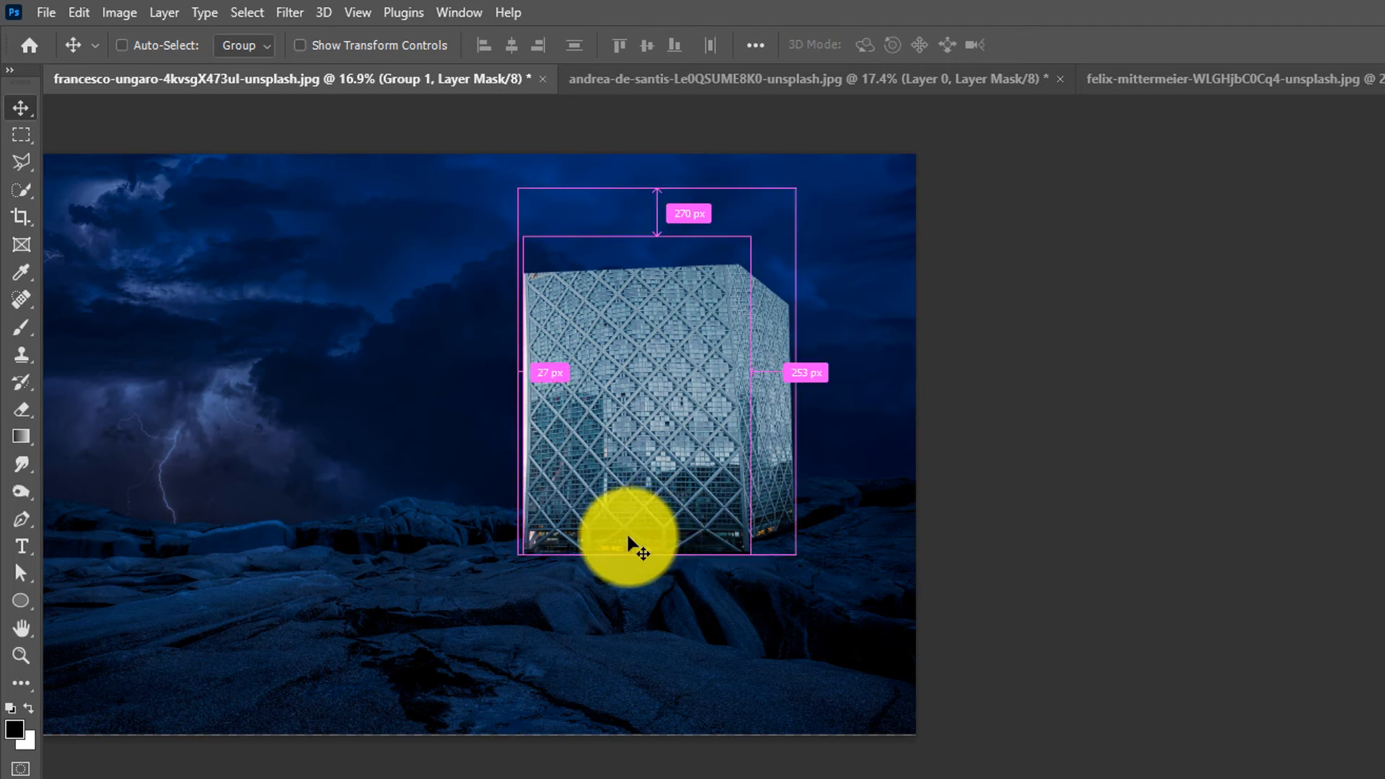
{"action": "key", "text": "ctrl"}
{"action": "key", "text": "ctrl+space"}
{"action": "left_click_drag", "start_coordinate": [593, 553], "coordinate": [782, 492]}
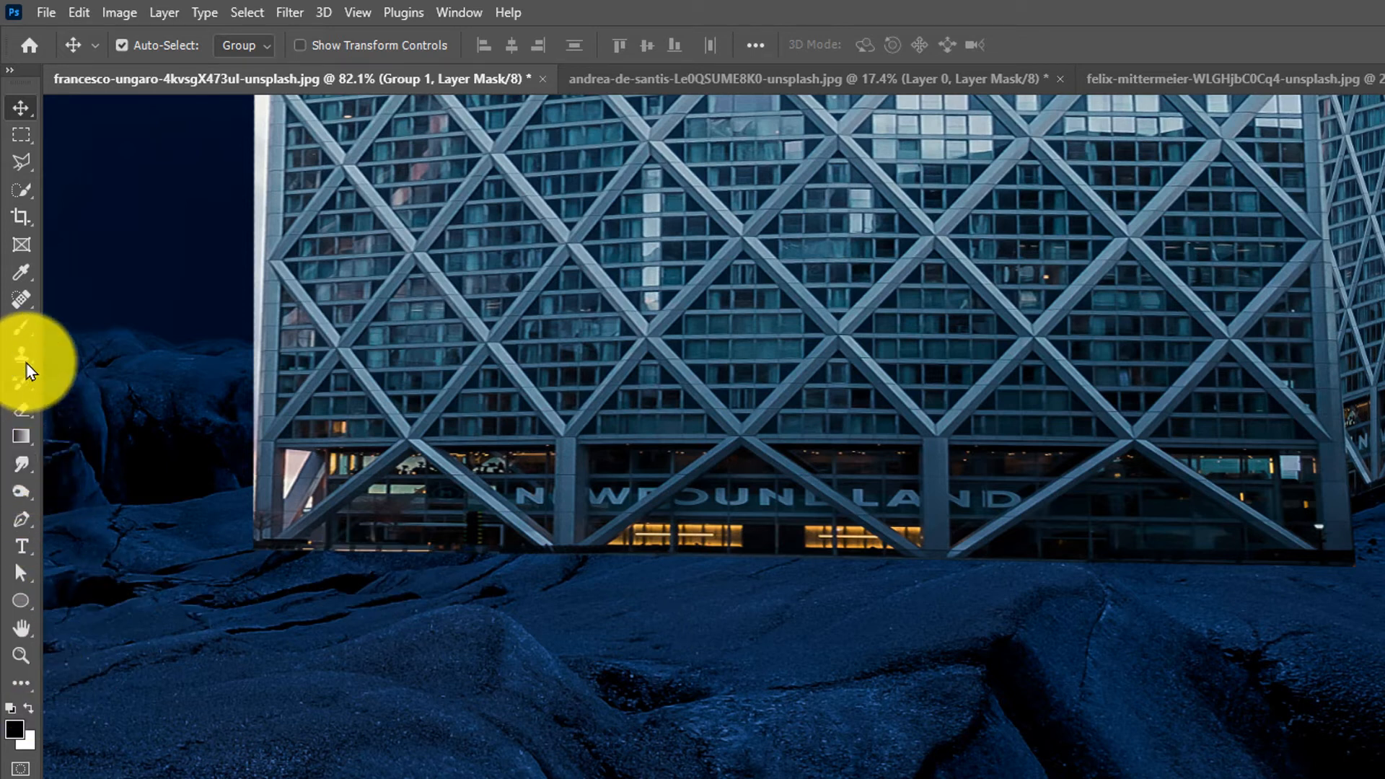
{"action": "left_click", "coordinate": [22, 329]}
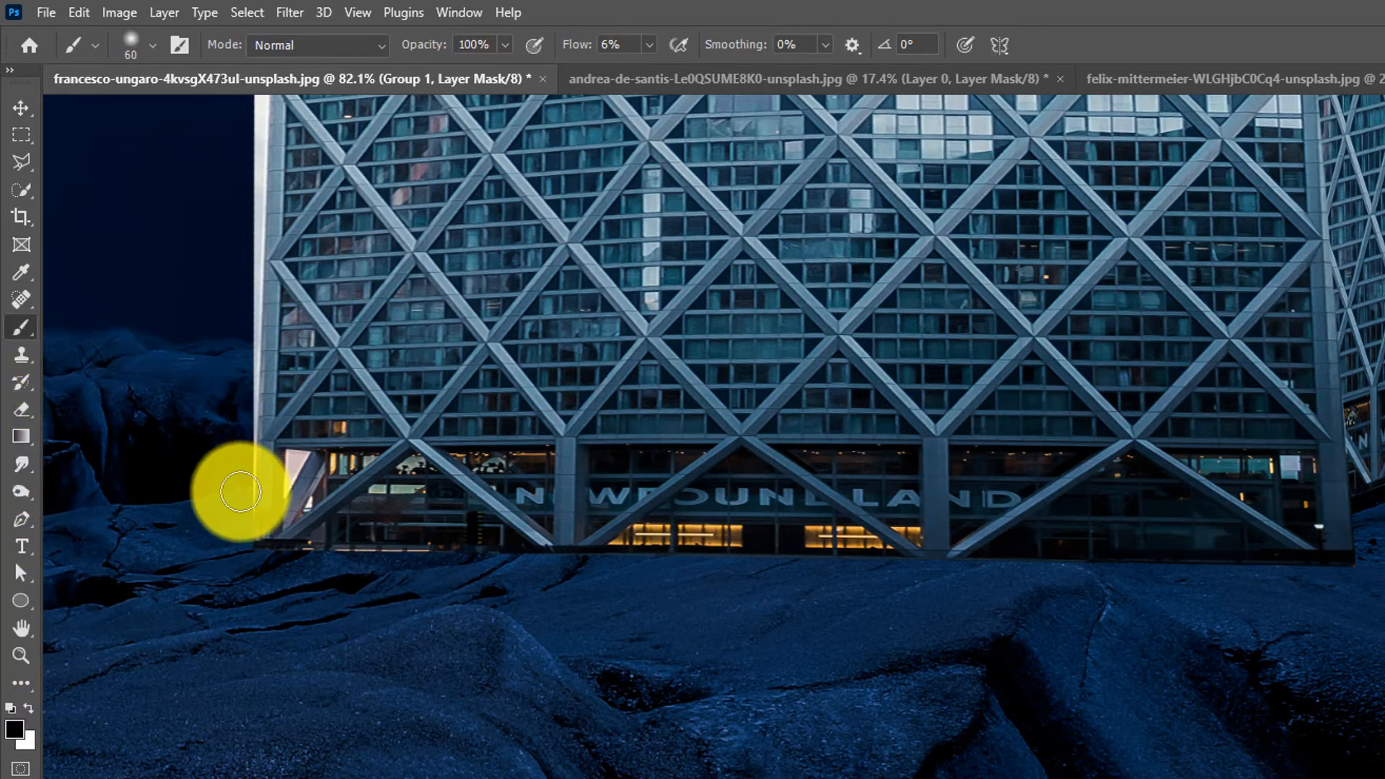
{"action": "key", "text": "bracketright"}
{"action": "key", "text": "bracketright"}
{"action": "key", "text": "bracketright"}
{"action": "key", "text": "bracketright"}
{"action": "key", "text": "bracketright"}
{"action": "key", "text": "bracketright"}
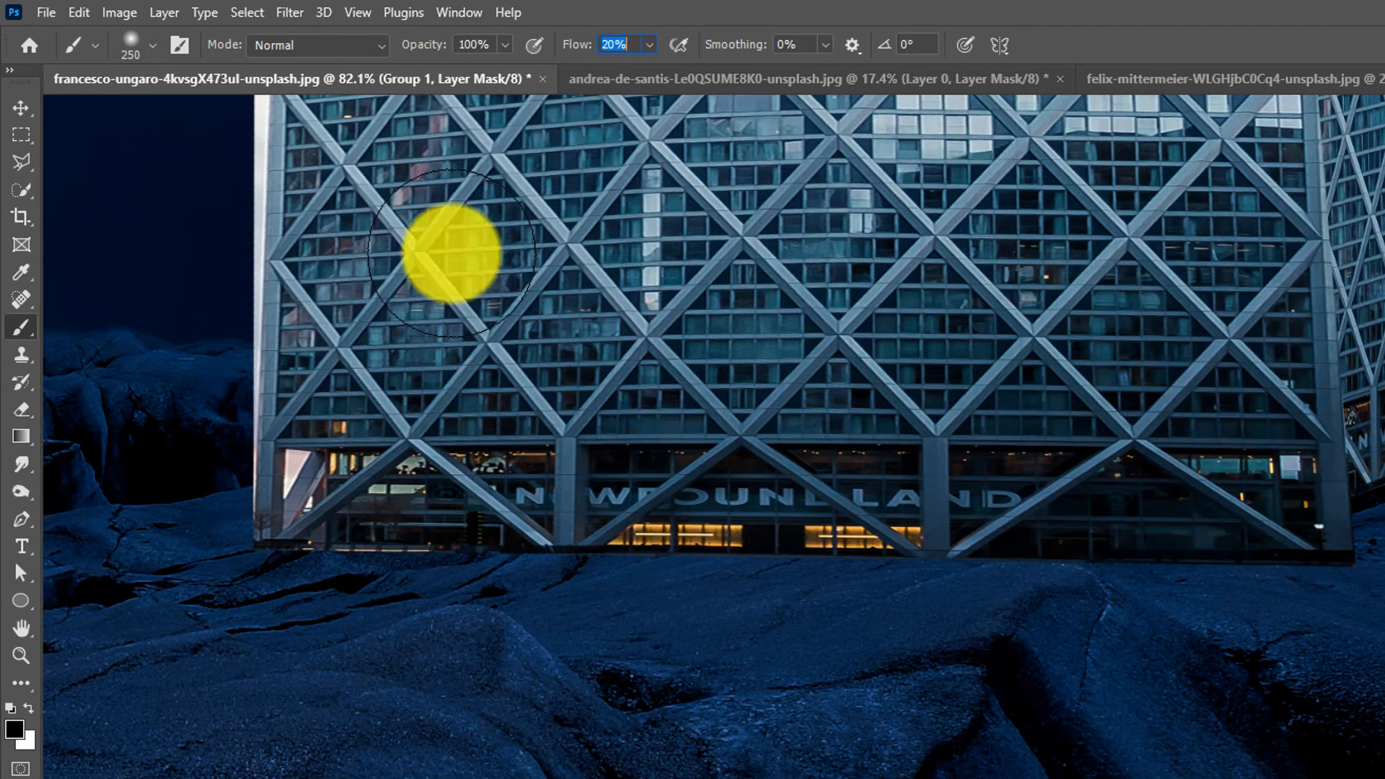
{"action": "mouse_move", "coordinate": [291, 565]}
{"action": "left_mouse_down"}
{"action": "mouse_move", "coordinate": [256, 572]}
{"action": "mouse_move", "coordinate": [1058, 655]}
{"action": "mouse_move", "coordinate": [310, 634]}
{"action": "mouse_move", "coordinate": [517, 590]}
{"action": "mouse_move", "coordinate": [226, 572]}
{"action": "mouse_move", "coordinate": [324, 603]}
{"action": "mouse_move", "coordinate": [371, 575]}
{"action": "mouse_move", "coordinate": [470, 584]}
{"action": "mouse_move", "coordinate": [527, 561]}
{"action": "mouse_move", "coordinate": [574, 604]}
{"action": "mouse_move", "coordinate": [564, 618]}
{"action": "mouse_move", "coordinate": [585, 615]}
{"action": "left_mouse_up"}
{"action": "key", "text": "bracketleft"}
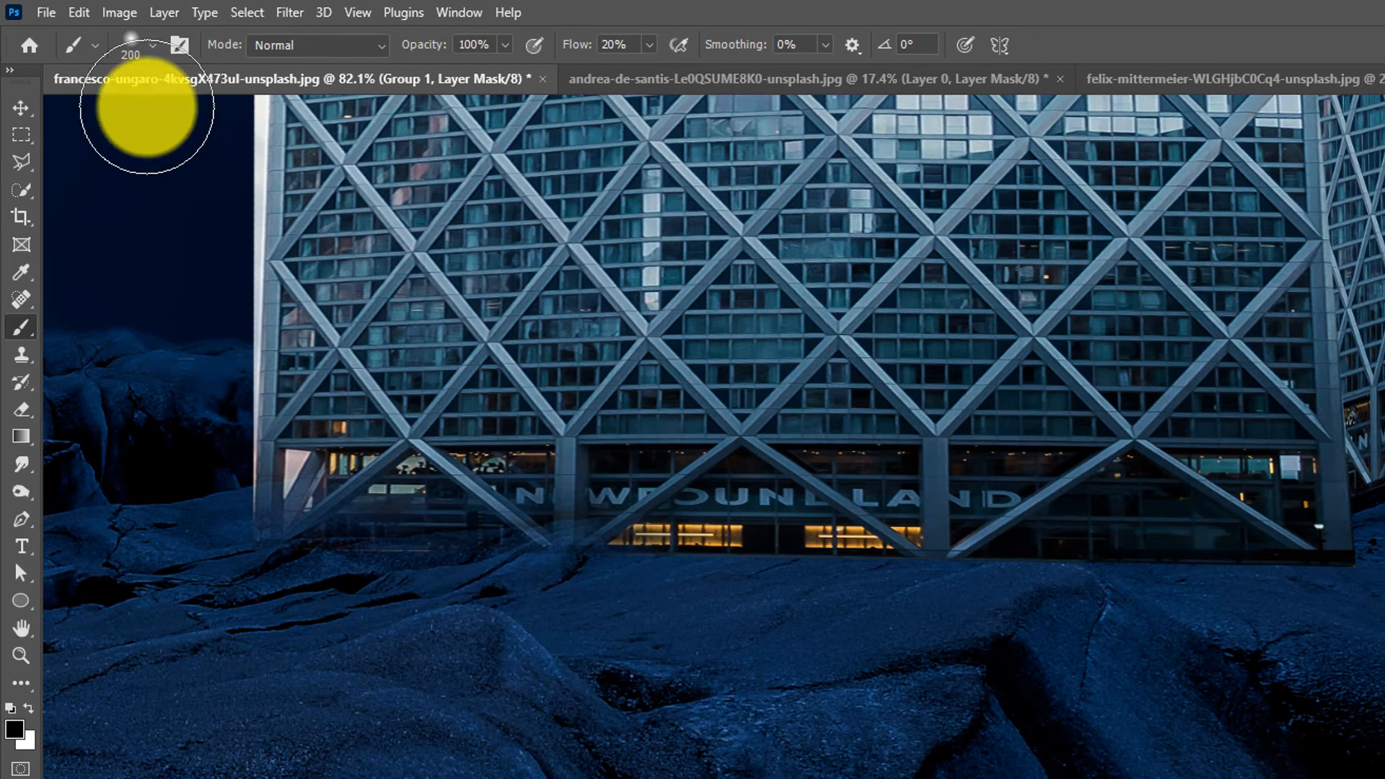
- Set the brush hardness to 56% and paint along the tower's base on the group mask
{"action": "left_click", "coordinate": [151, 52]}
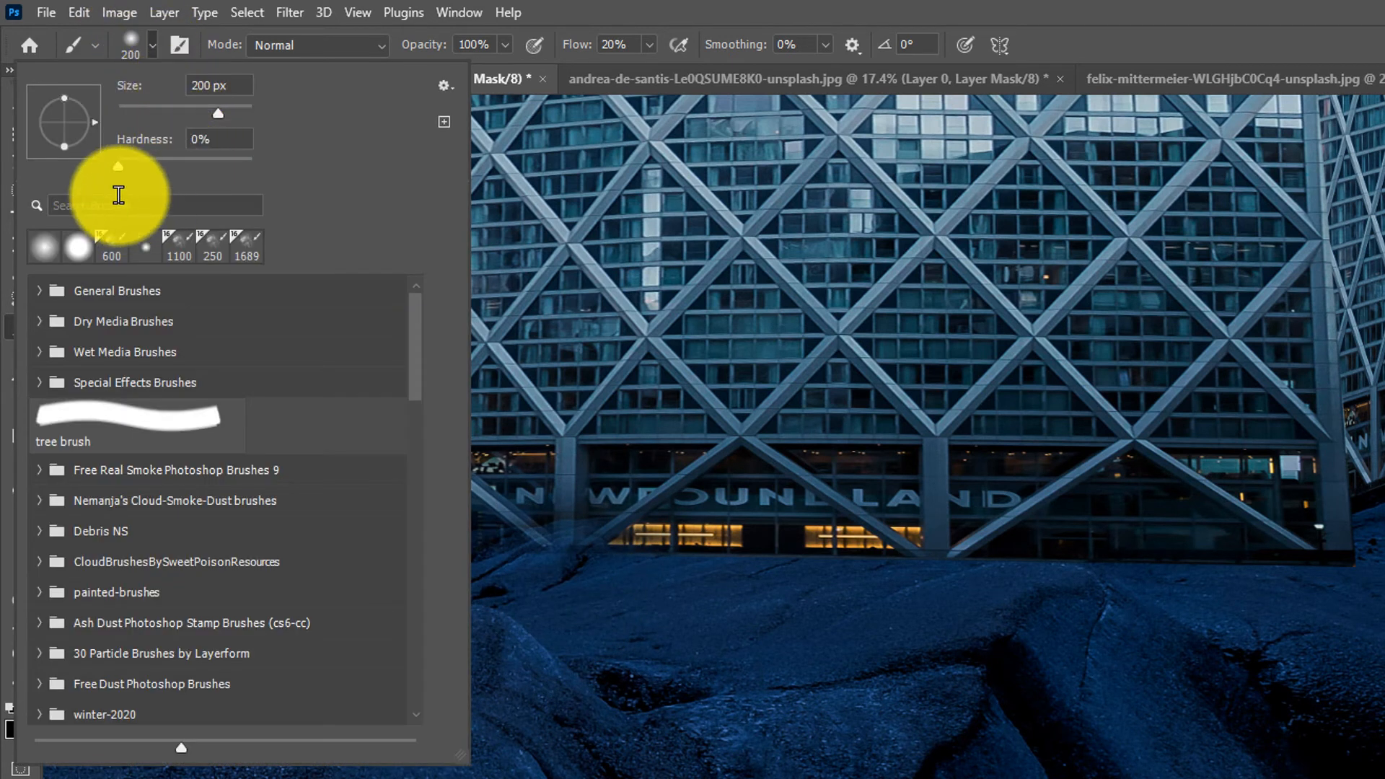
{"action": "left_click_drag", "start_coordinate": [114, 161], "coordinate": [193, 167]}
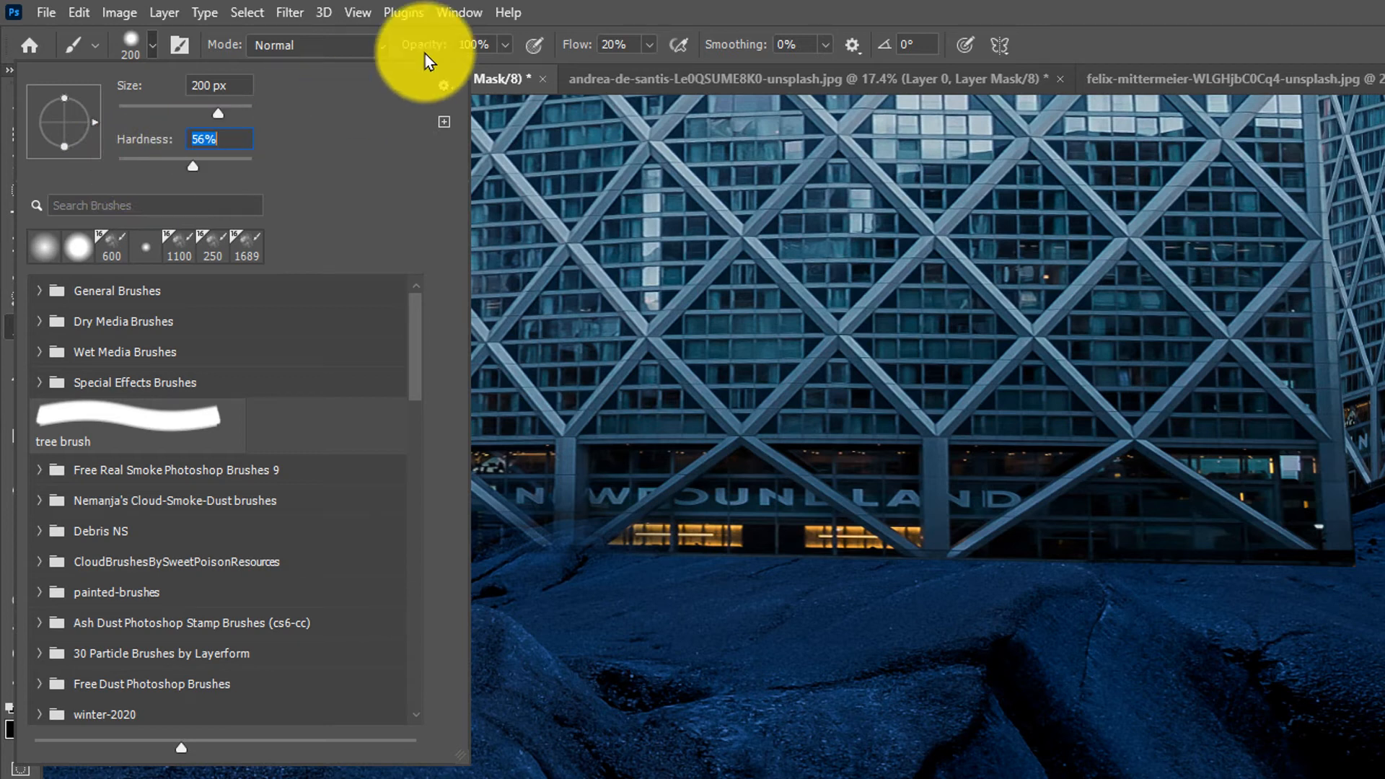
{"action": "left_click", "coordinate": [621, 6]}
{"action": "mouse_move", "coordinate": [394, 503]}
{"action": "left_mouse_down"}
{"action": "mouse_move", "coordinate": [302, 603]}
{"action": "mouse_move", "coordinate": [363, 607]}
{"action": "mouse_move", "coordinate": [383, 572]}
{"action": "mouse_move", "coordinate": [414, 611]}
{"action": "mouse_move", "coordinate": [523, 574]}
{"action": "mouse_move", "coordinate": [615, 619]}
{"action": "mouse_move", "coordinate": [663, 568]}
{"action": "mouse_move", "coordinate": [742, 616]}
{"action": "mouse_move", "coordinate": [797, 575]}
{"action": "mouse_move", "coordinate": [835, 573]}
{"action": "mouse_move", "coordinate": [871, 600]}
{"action": "mouse_move", "coordinate": [906, 602]}
{"action": "mouse_move", "coordinate": [852, 612]}
{"action": "mouse_move", "coordinate": [1118, 587]}
{"action": "mouse_move", "coordinate": [1325, 616]}
{"action": "mouse_move", "coordinate": [1350, 561]}
{"action": "mouse_move", "coordinate": [1375, 548]}
{"action": "mouse_move", "coordinate": [1384, 607]}
{"action": "left_mouse_up"}
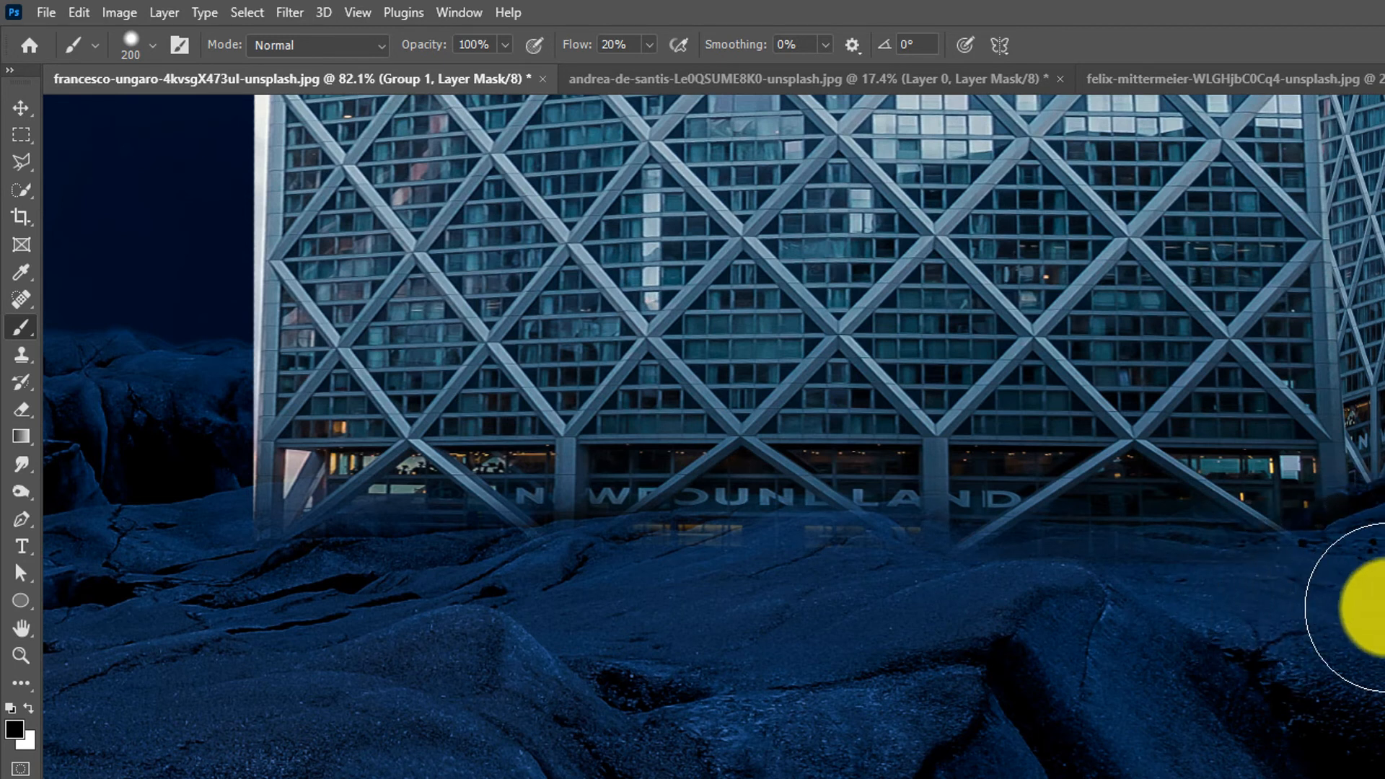
- Continue painting the group mask along the full width of the tower's base to sink it into the rocks
{"action": "scroll", "coordinate": [1384, 552], "scroll_direction": "down", "scroll_amount": 3}
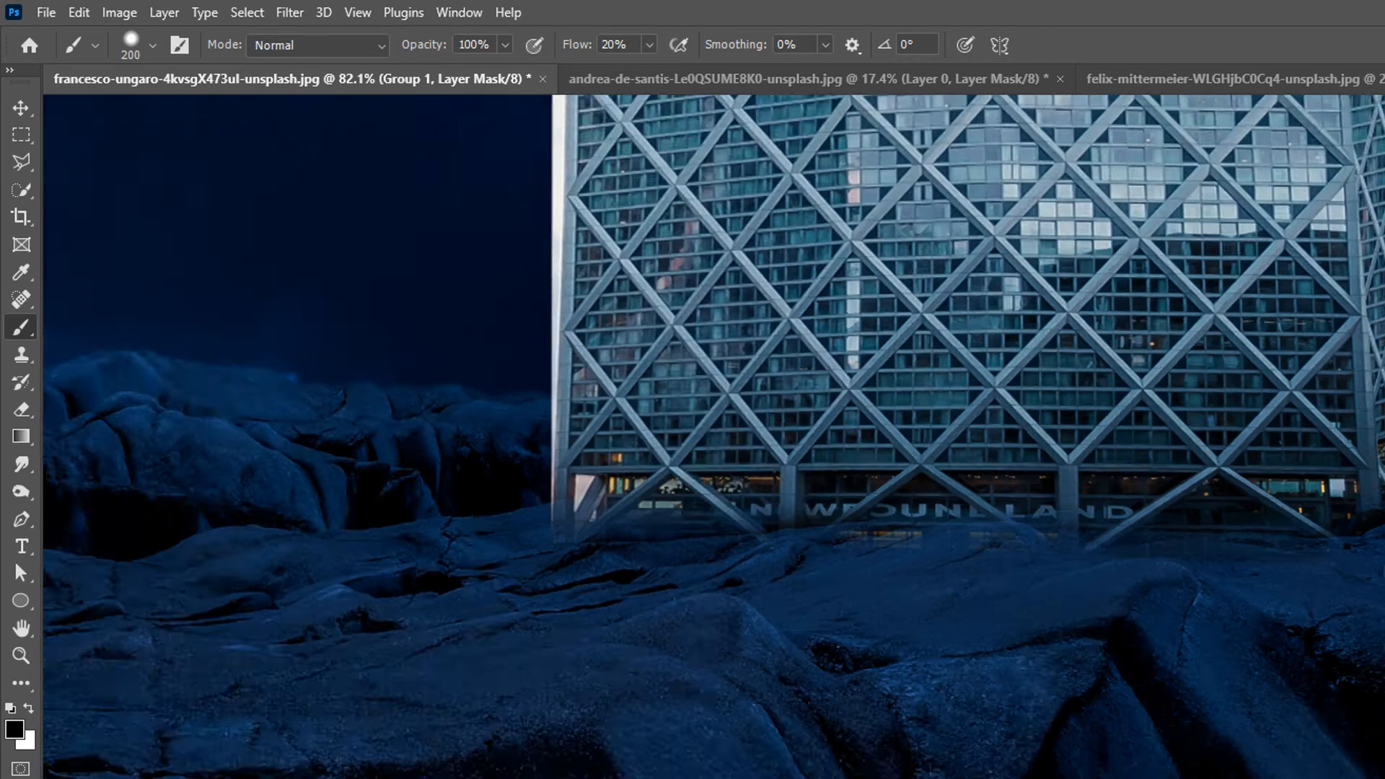
{"action": "left_click_drag", "start_coordinate": [1384, 542], "coordinate": [1369, 603]}
{"action": "left_click_drag", "start_coordinate": [1322, 612], "coordinate": [1359, 572]}
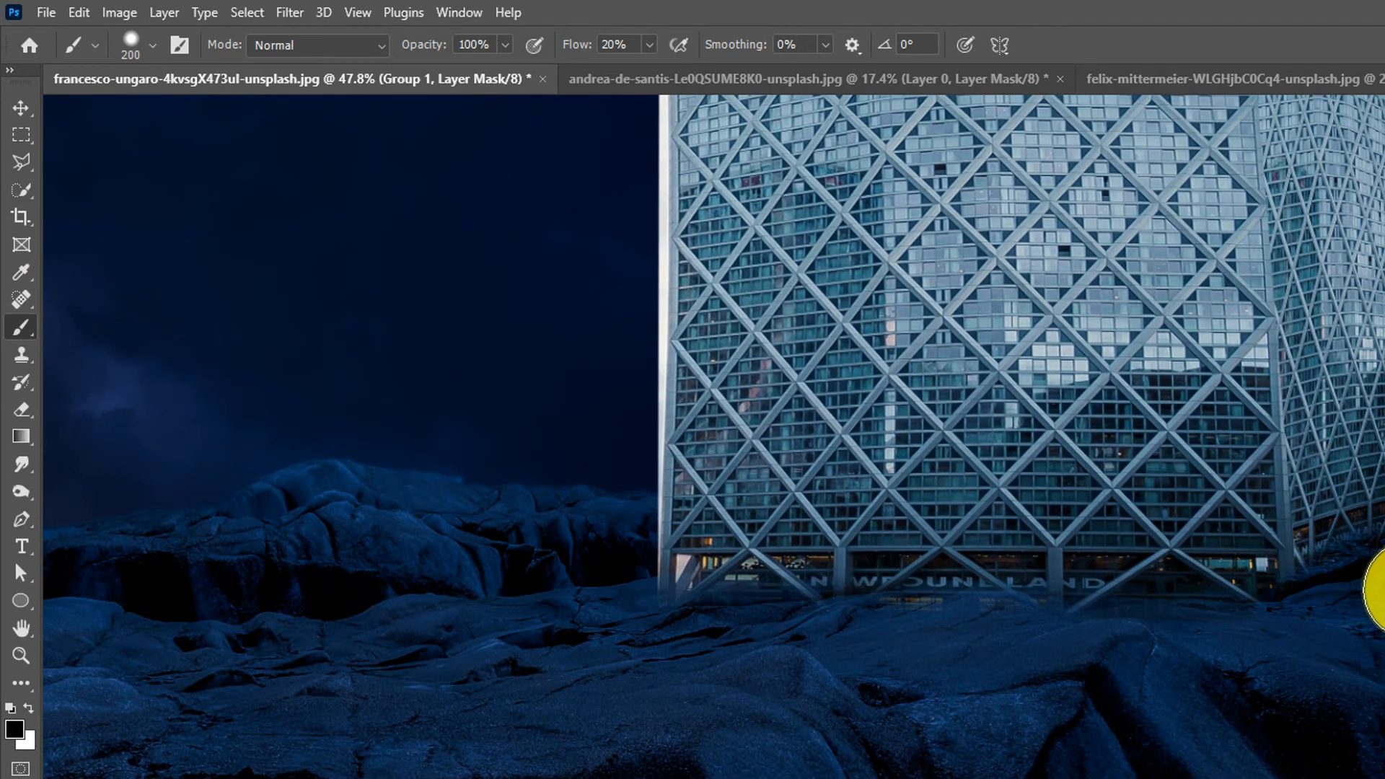
{"action": "mouse_move", "coordinate": [1384, 573]}
{"action": "left_mouse_down"}
{"action": "mouse_move", "coordinate": [1279, 625]}
{"action": "mouse_move", "coordinate": [1081, 659]}
{"action": "left_mouse_up"}
{"action": "mouse_move", "coordinate": [985, 659]}
{"action": "left_mouse_down"}
{"action": "mouse_move", "coordinate": [779, 628]}
{"action": "mouse_move", "coordinate": [598, 647]}
{"action": "left_mouse_up"}
{"action": "mouse_move", "coordinate": [397, 647]}
{"action": "left_mouse_down"}
{"action": "mouse_move", "coordinate": [358, 643]}
{"action": "mouse_move", "coordinate": [375, 656]}
{"action": "mouse_move", "coordinate": [574, 627]}
{"action": "mouse_move", "coordinate": [994, 630]}
{"action": "mouse_move", "coordinate": [1048, 618]}
{"action": "mouse_move", "coordinate": [1137, 556]}
{"action": "mouse_move", "coordinate": [1153, 567]}
{"action": "mouse_move", "coordinate": [1120, 613]}
{"action": "mouse_move", "coordinate": [994, 655]}
{"action": "mouse_move", "coordinate": [928, 705]}
{"action": "mouse_move", "coordinate": [915, 677]}
{"action": "mouse_move", "coordinate": [1015, 618]}
{"action": "mouse_move", "coordinate": [983, 634]}
{"action": "mouse_move", "coordinate": [1090, 653]}
{"action": "left_mouse_up"}
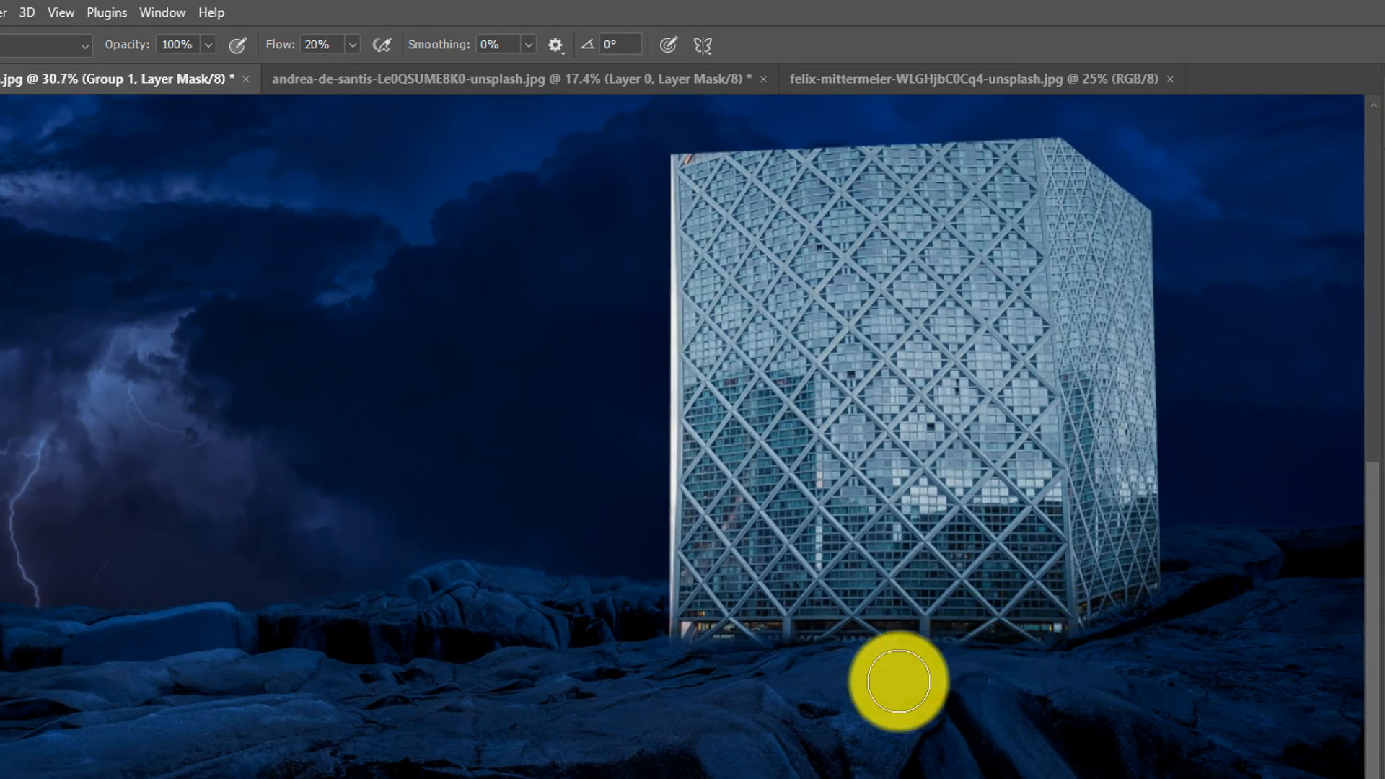
{"action": "left_click_drag", "start_coordinate": [915, 683], "coordinate": [872, 699]}
{"action": "left_click_drag", "start_coordinate": [939, 635], "coordinate": [836, 674]}
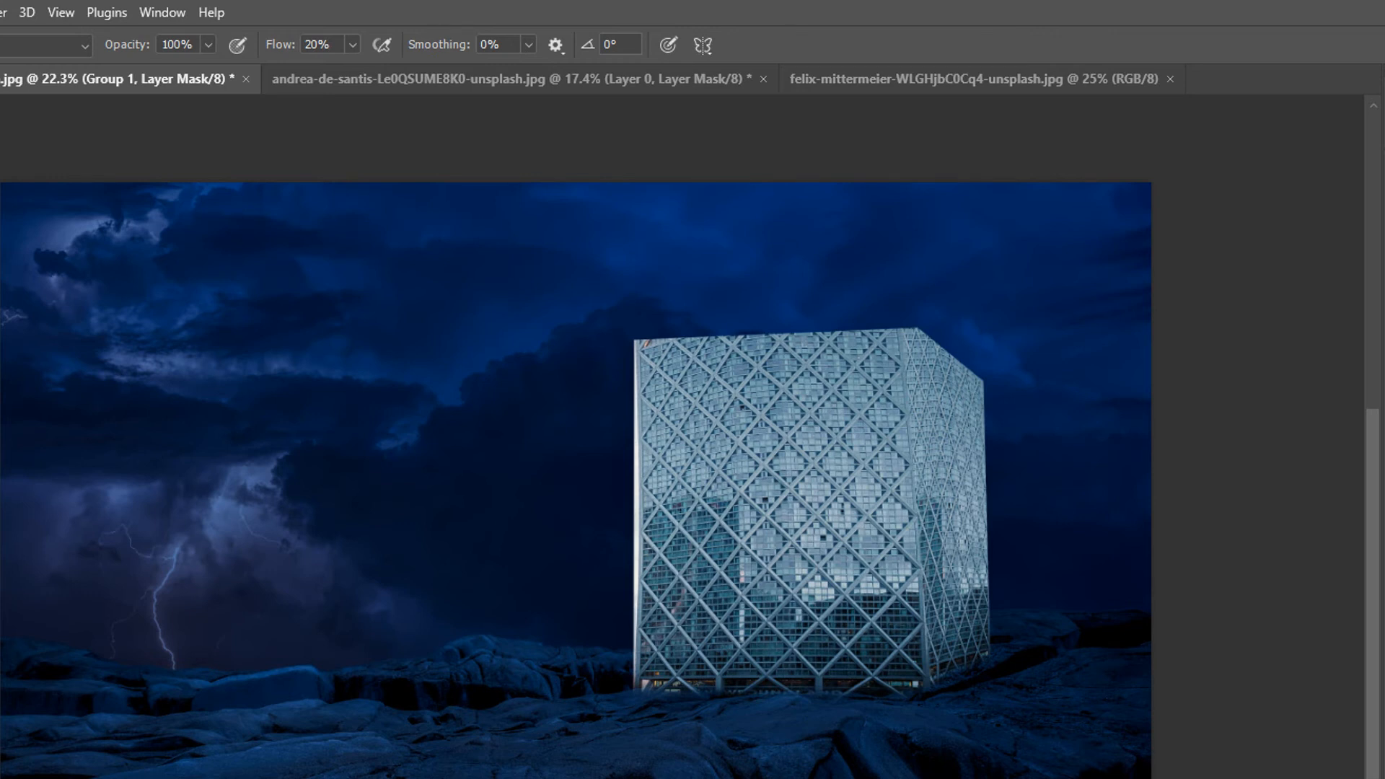
- Select a rectangle over the tower's front face, fill it with white, and deselect
{"action": "key", "text": "ctrl+2"}
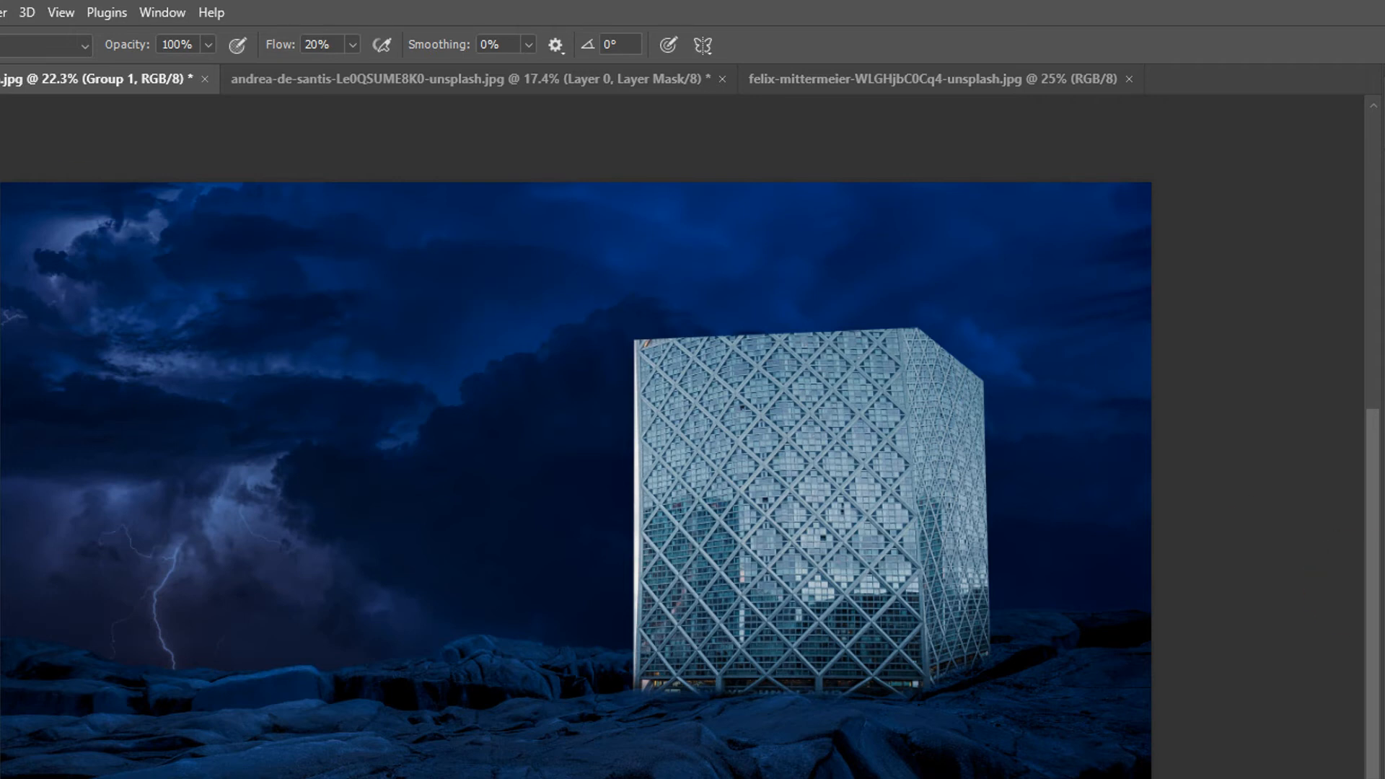
{"action": "key", "text": "m"}
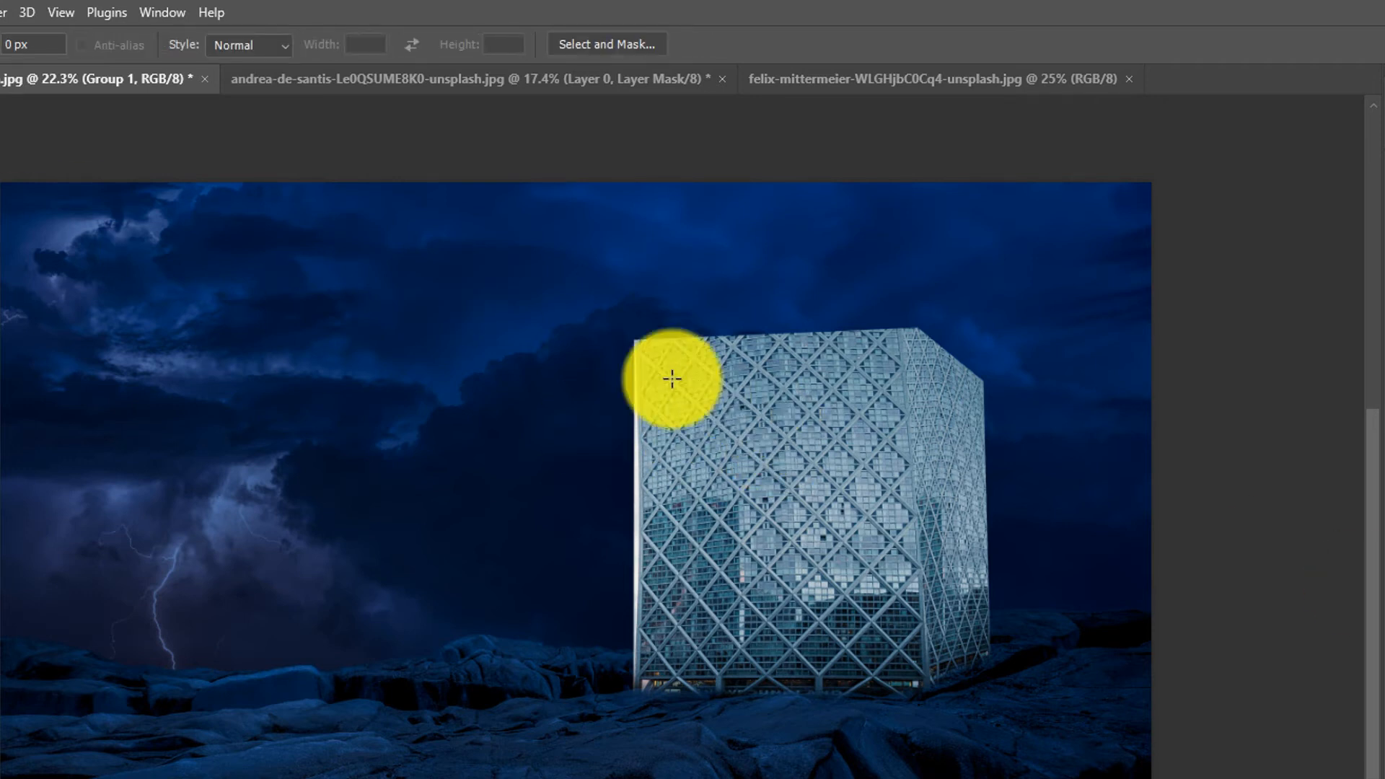
{"action": "left_click_drag", "start_coordinate": [635, 335], "coordinate": [924, 694]}
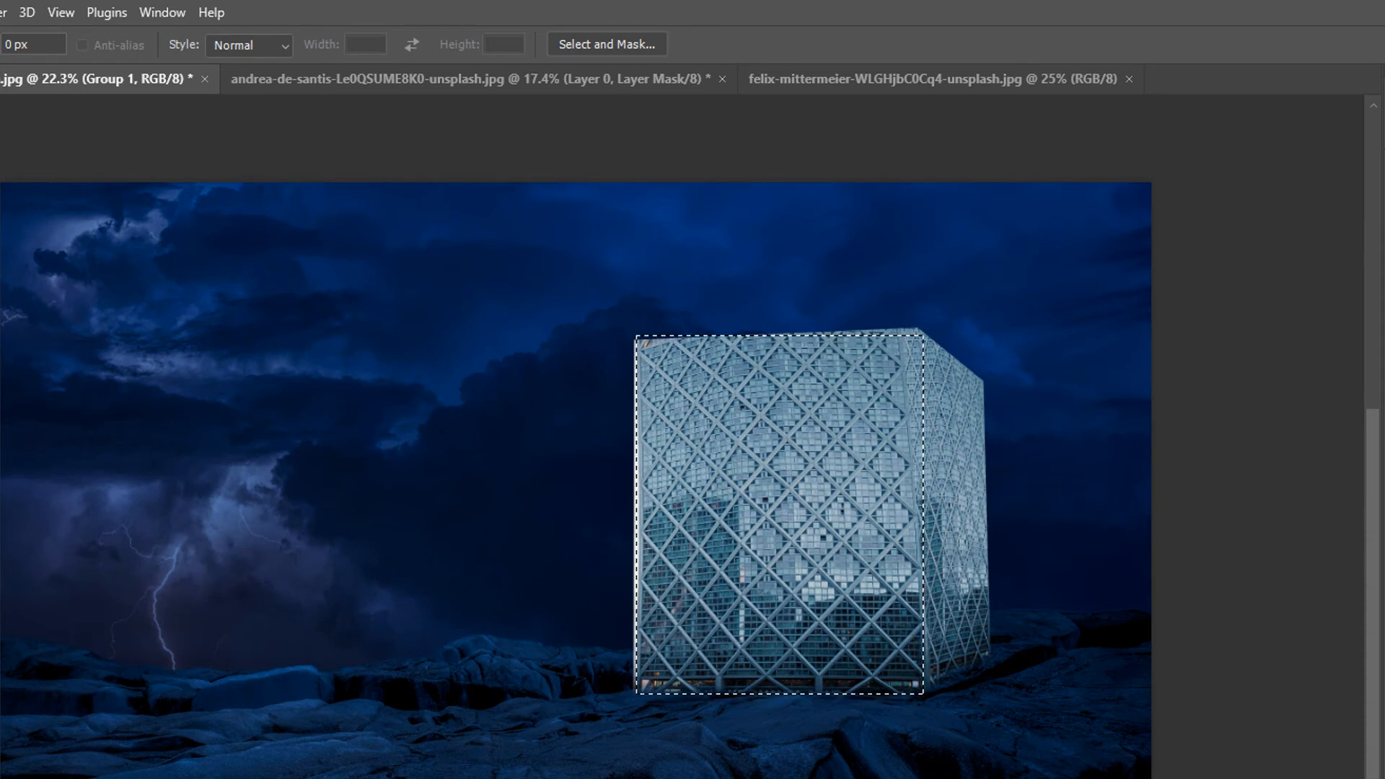
{"action": "key", "text": "ctrl+BackSpace"}
{"action": "key", "text": "ctrl+d"}
- Set the front face's solid color fill by sampling the tower's glass and brightening it to 9edfff
{"action": "key", "text": "i"}
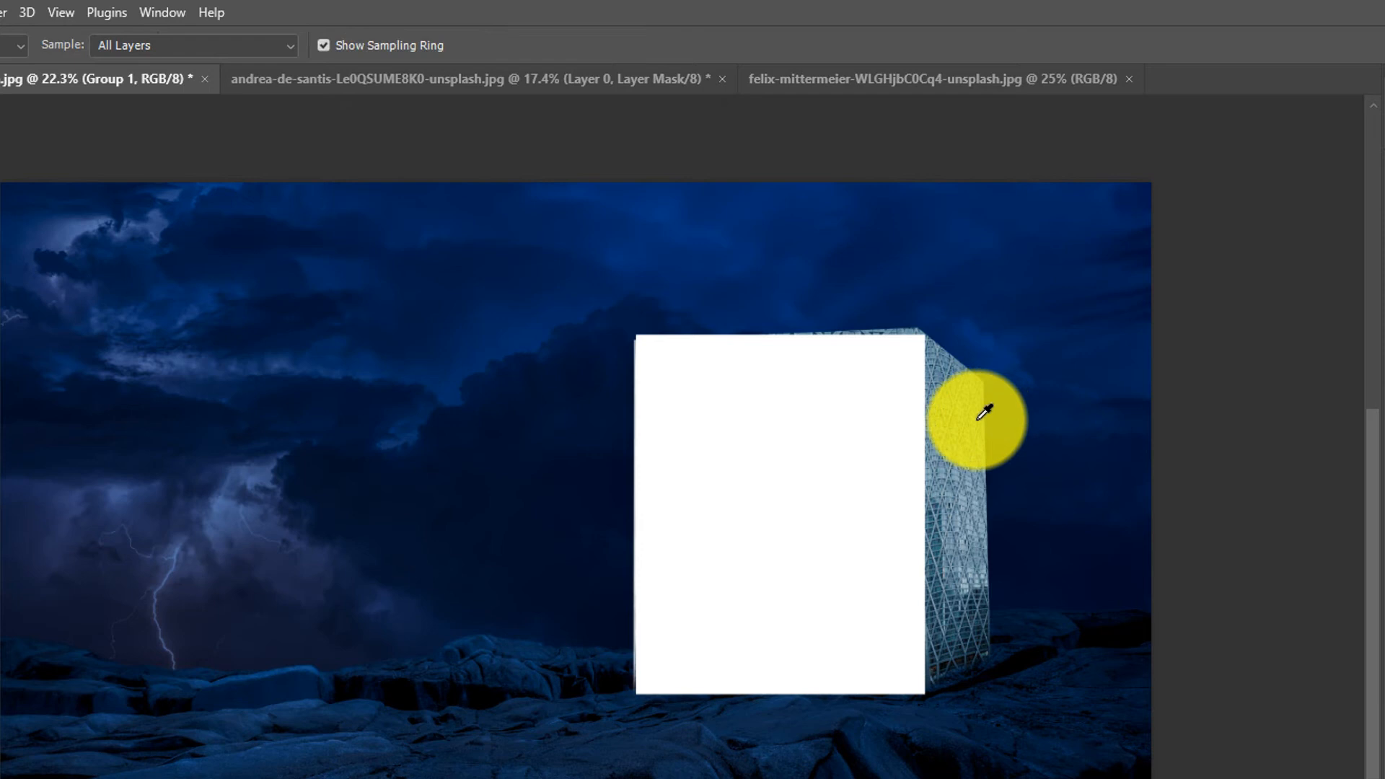
{"action": "left_click", "coordinate": [978, 420]}
{"action": "left_click_drag", "start_coordinate": [1384, 198], "coordinate": [118, 255]}
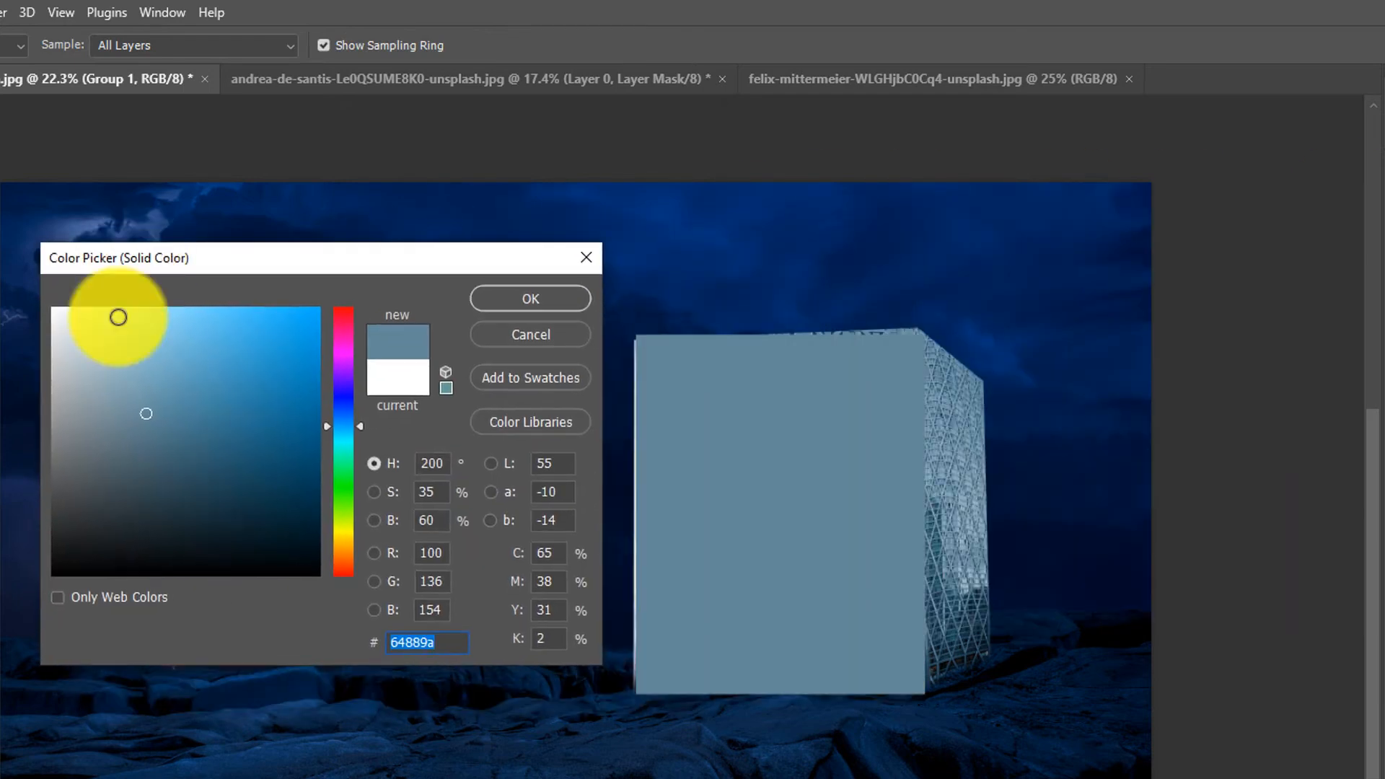
{"action": "left_click_drag", "start_coordinate": [148, 415], "coordinate": [153, 264]}
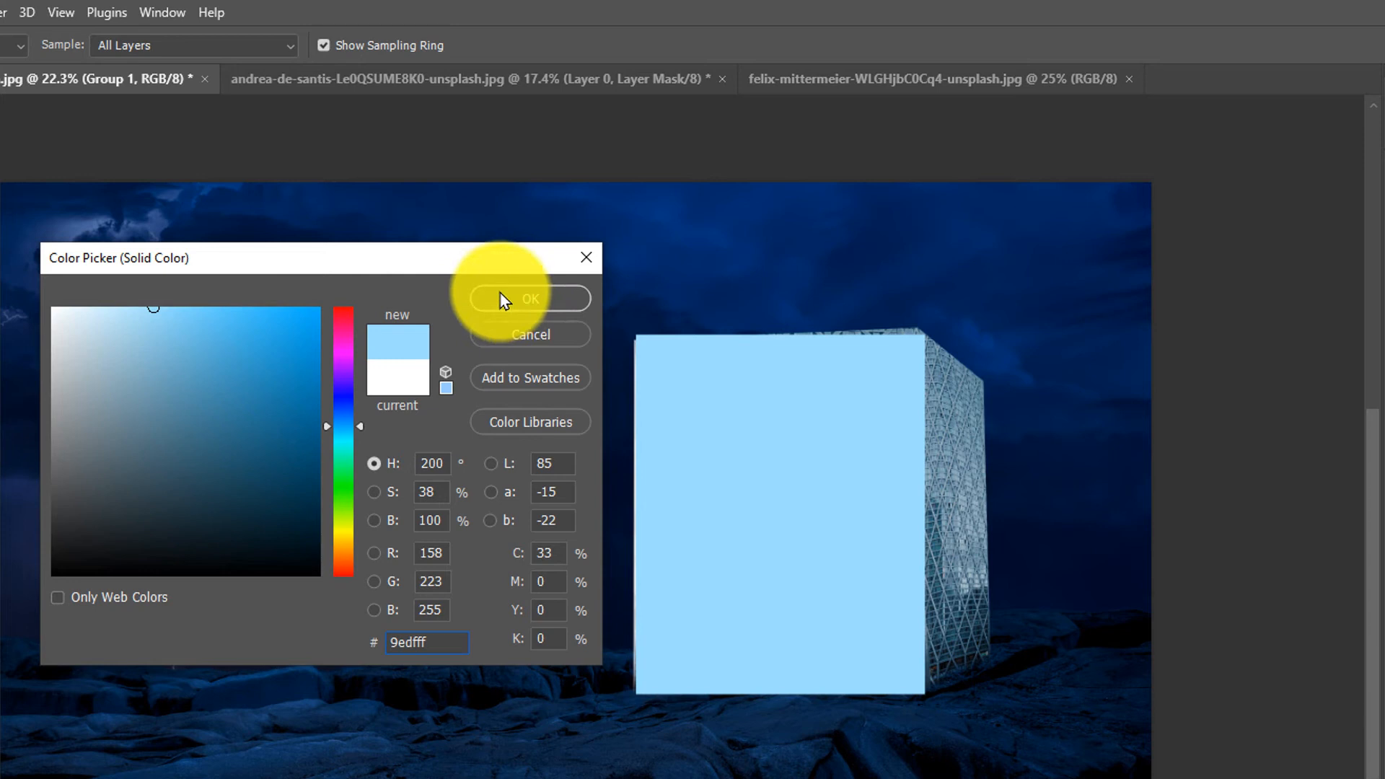
{"action": "left_click", "coordinate": [575, 312]}
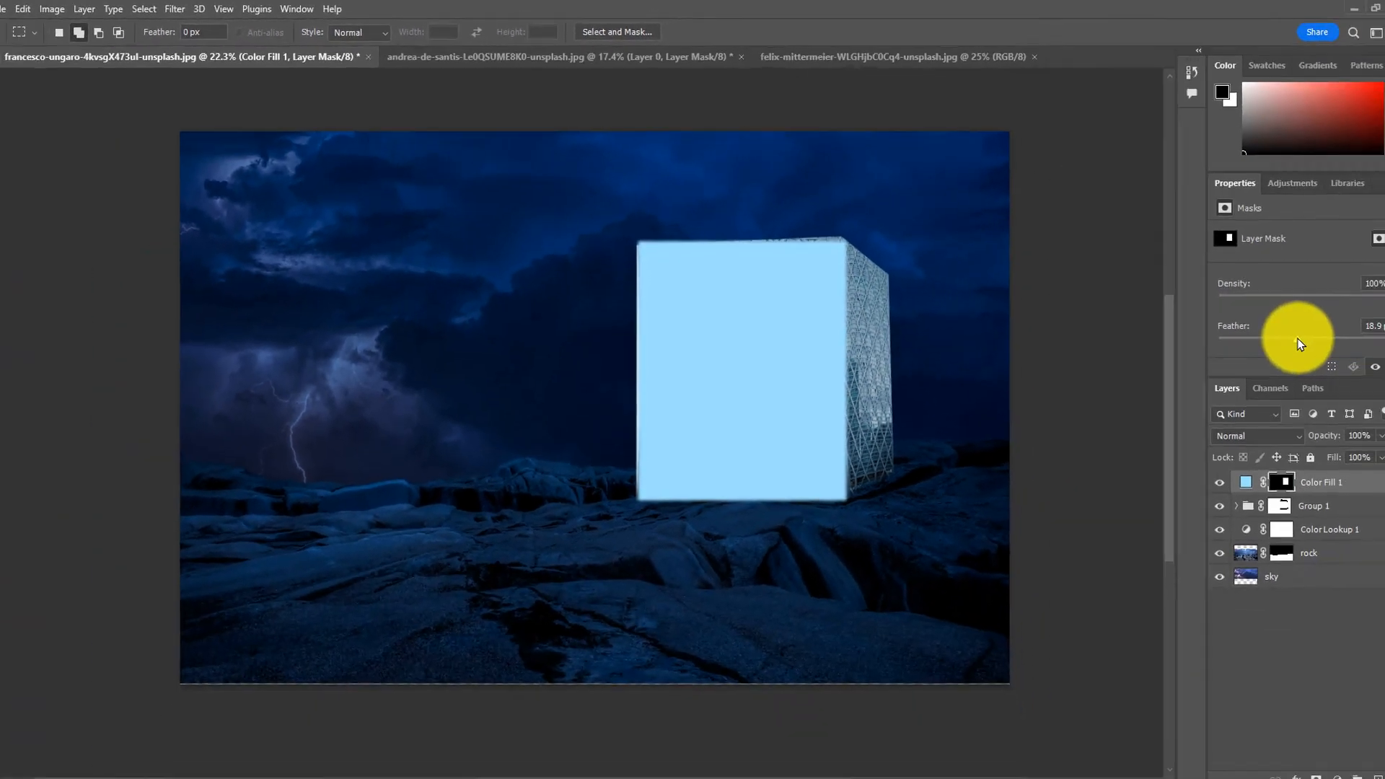
- Feather the color fill's mask to 18.9 px and set the fill layer's blend mode to Linear Dodge (Add)
{"action": "left_click_drag", "start_coordinate": [1295, 338], "coordinate": [1264, 322]}
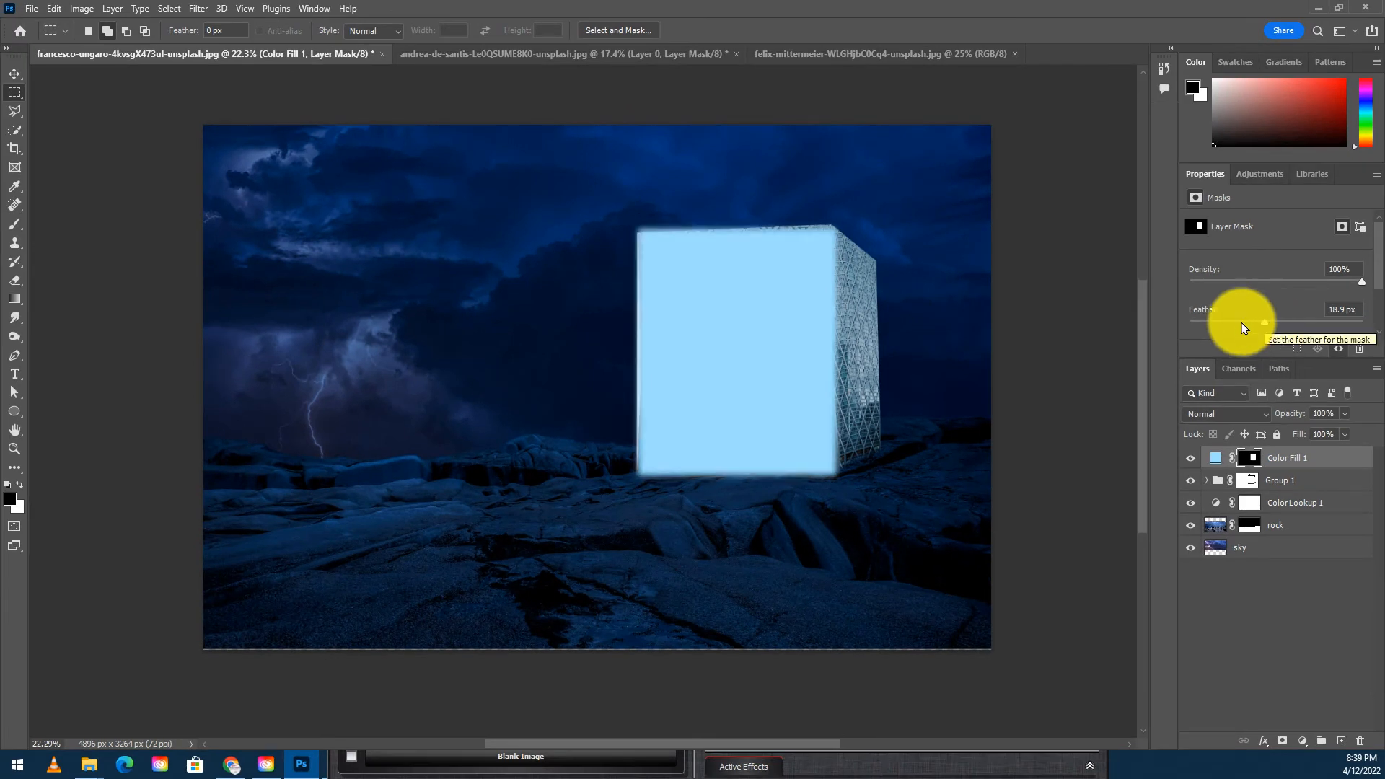
{"action": "left_click", "coordinate": [1206, 413]}
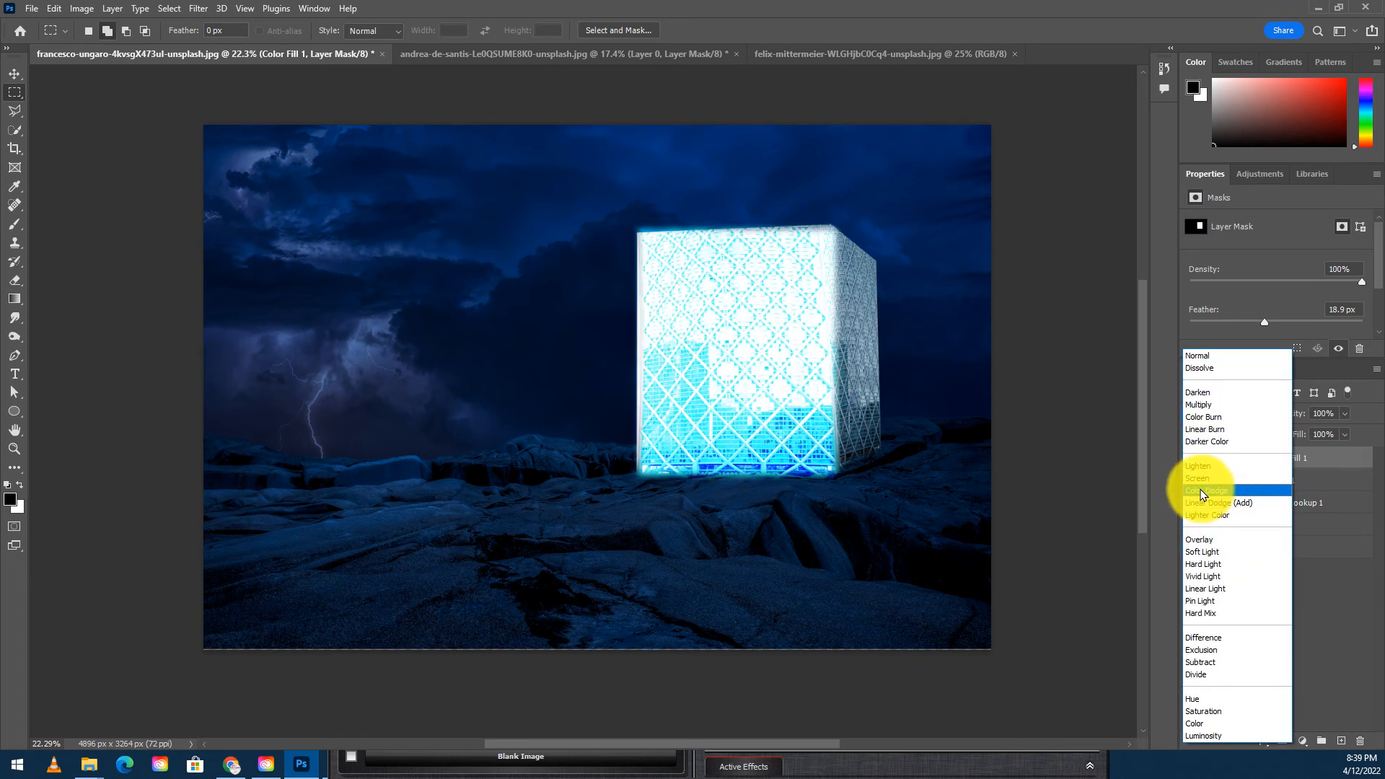
{"action": "left_click", "coordinate": [1204, 506]}
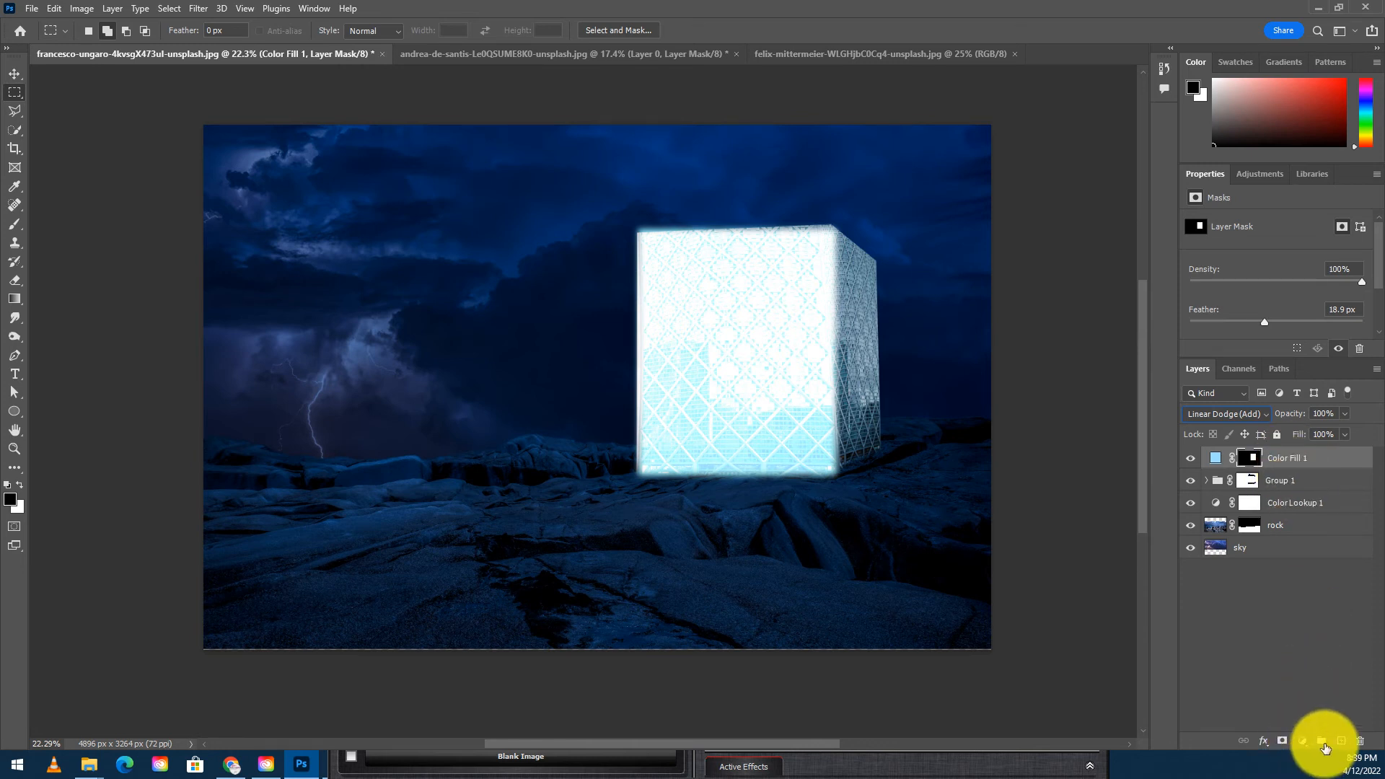
- On a new layer, select a rectangle over the tower's front face and fill it with color 8efcfd sampled from the glass
{"action": "left_click", "coordinate": [1341, 742]}
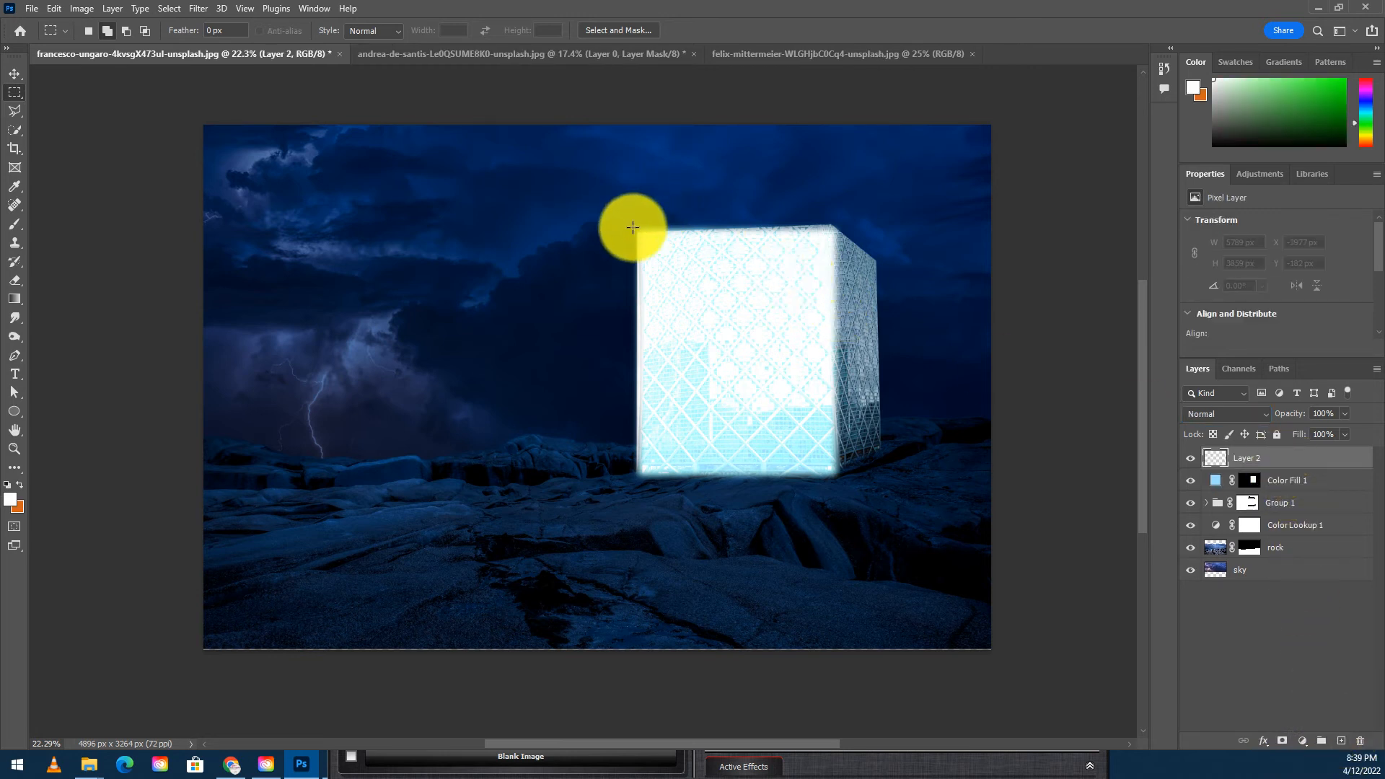
{"action": "left_click_drag", "start_coordinate": [634, 228], "coordinate": [833, 470]}
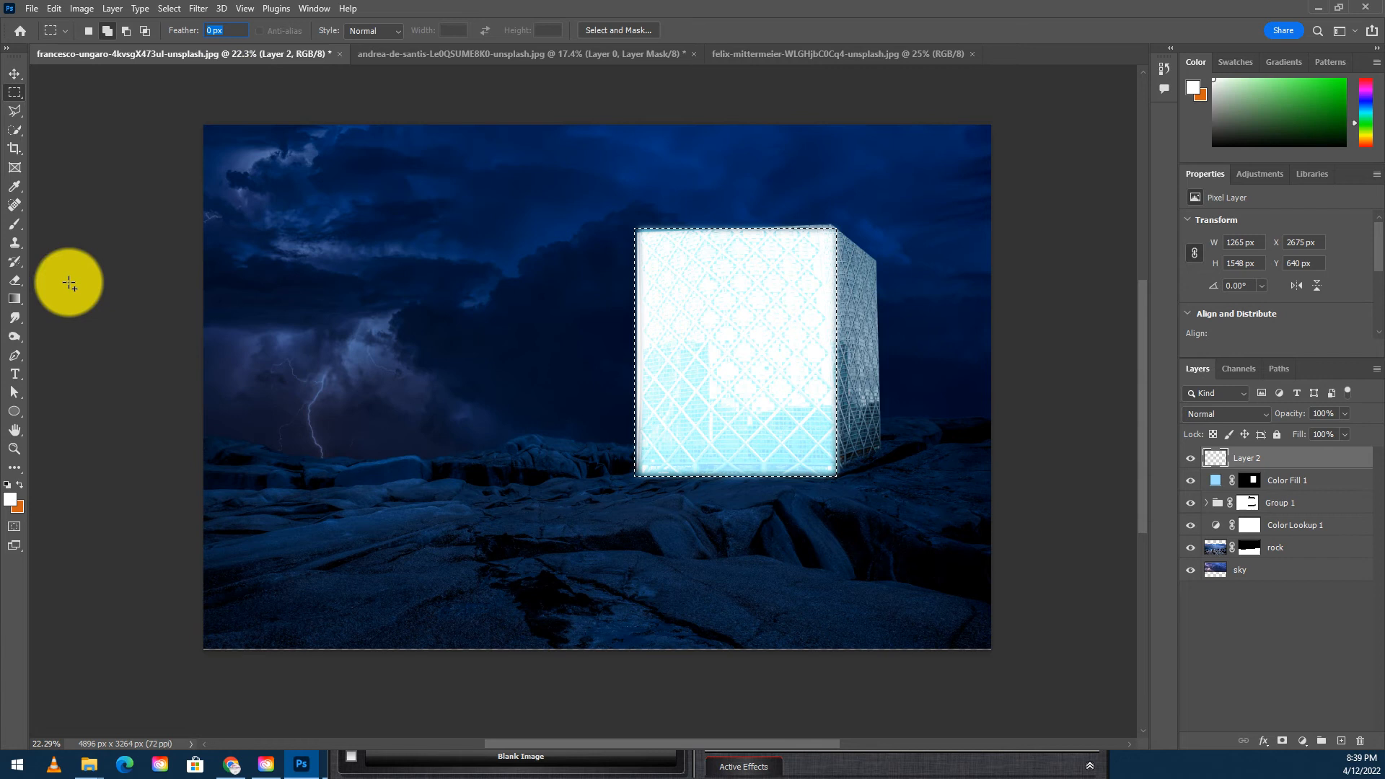
{"action": "left_click", "coordinate": [14, 501]}
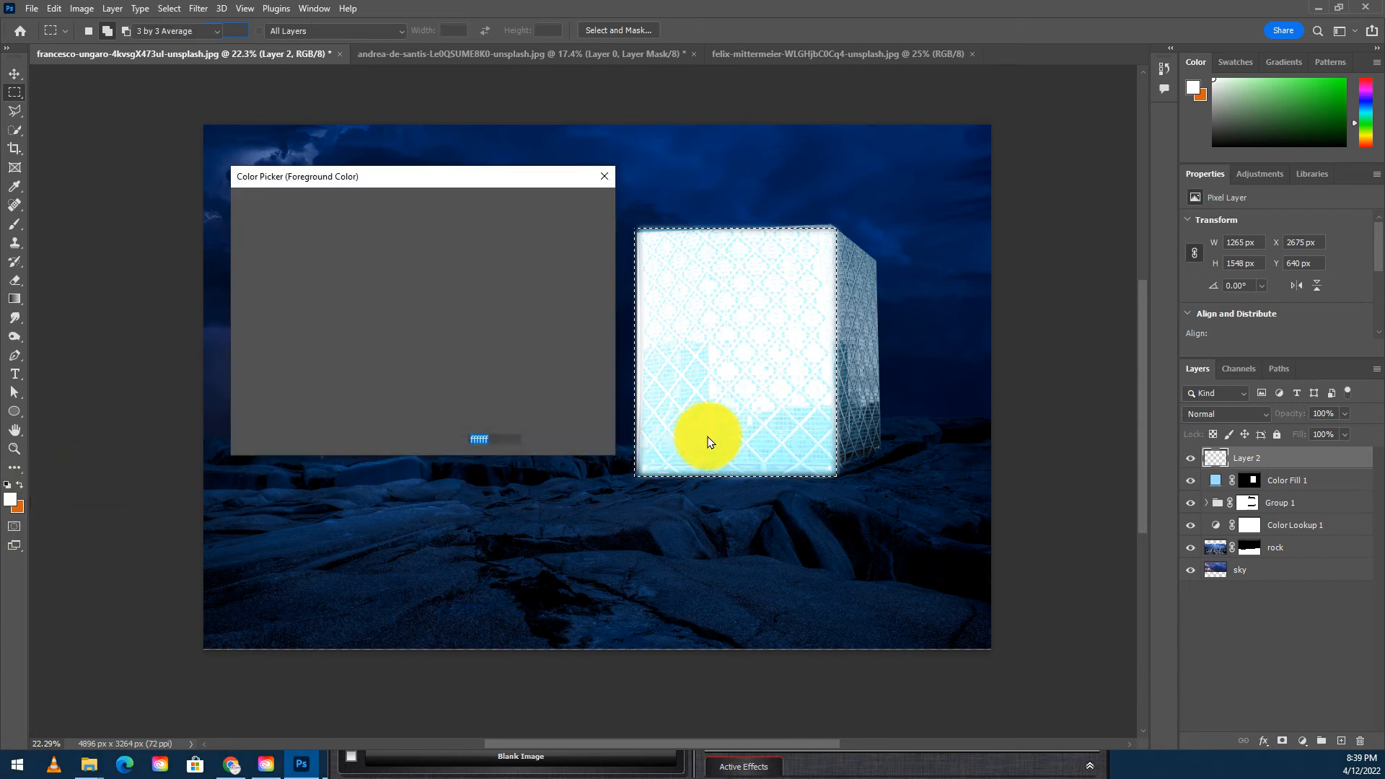
{"action": "left_click", "coordinate": [830, 458]}
{"action": "left_click_drag", "start_coordinate": [341, 224], "coordinate": [302, 218]}
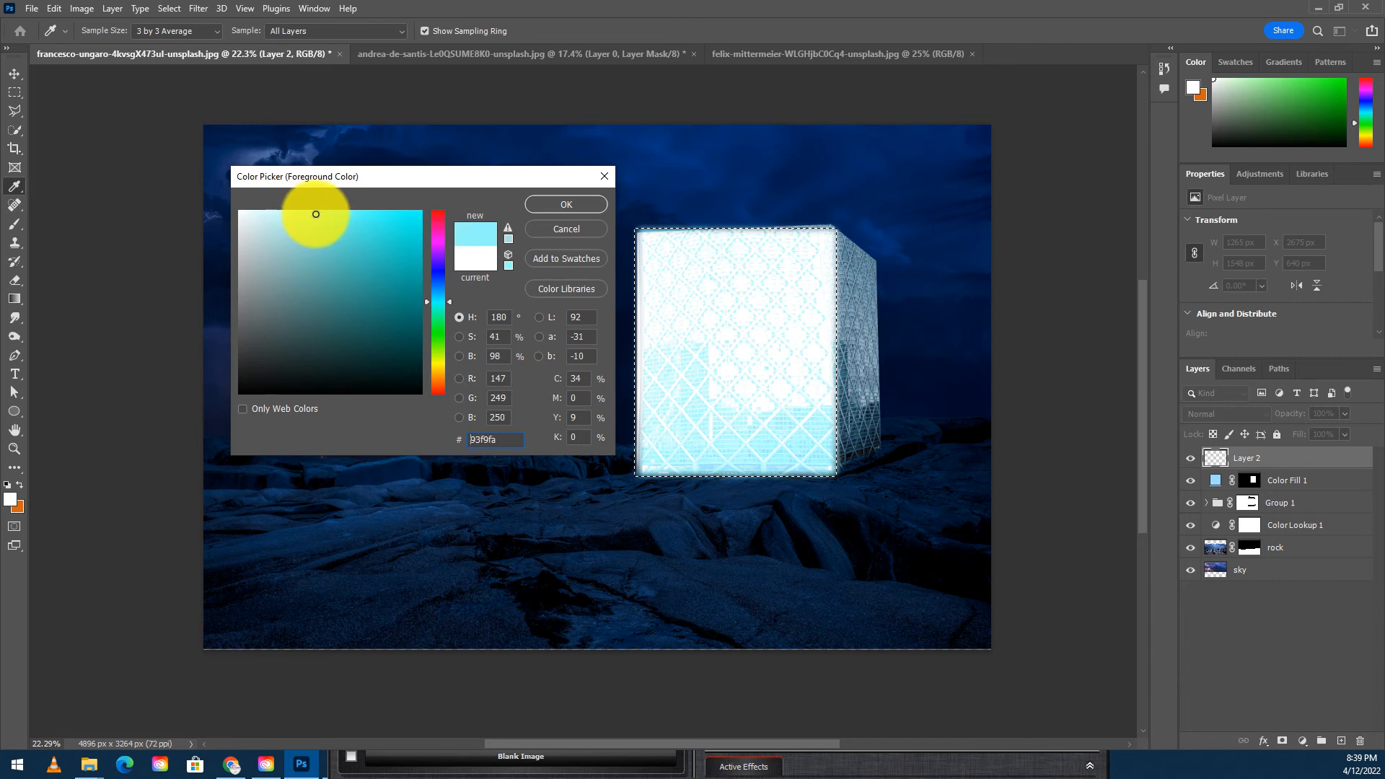
{"action": "left_click_drag", "start_coordinate": [318, 211], "coordinate": [318, 211]}
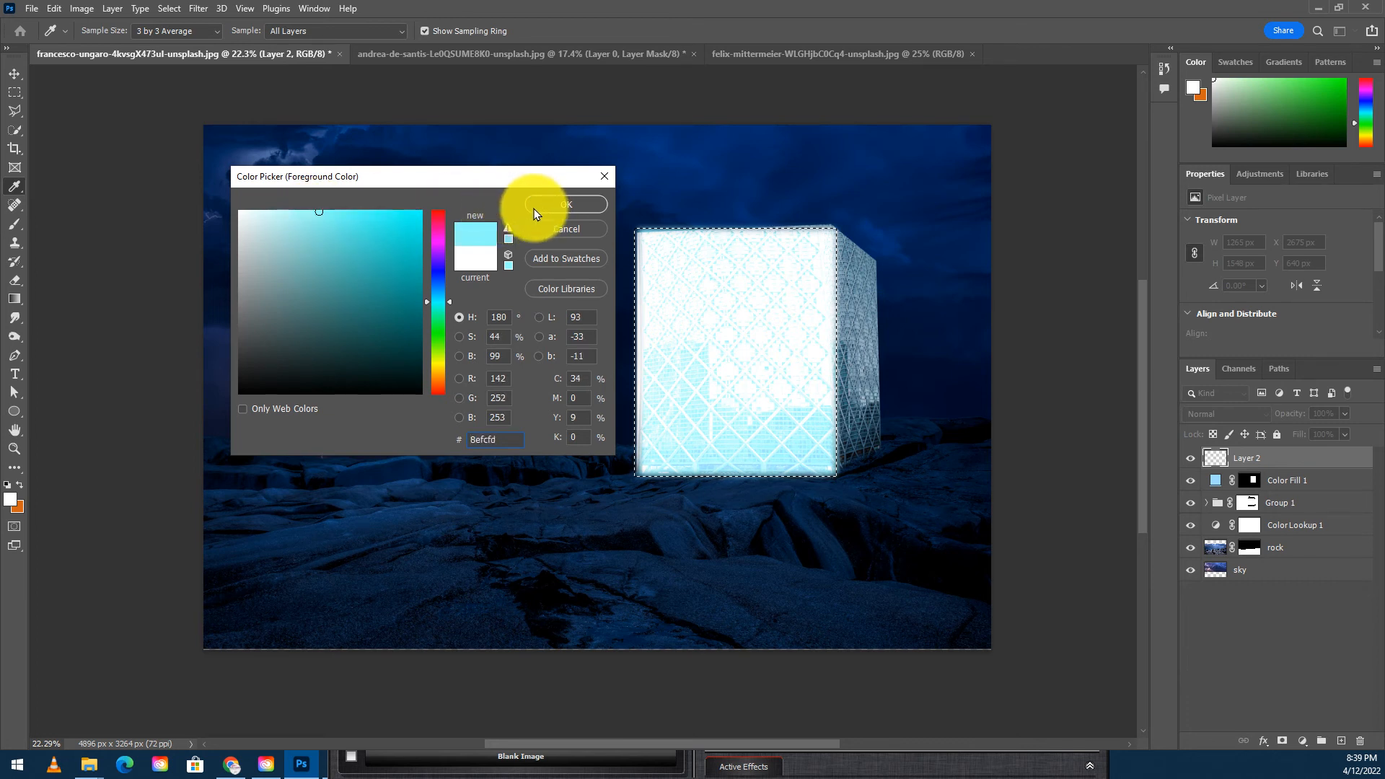
{"action": "left_click", "coordinate": [552, 209]}
{"action": "key", "text": "m"}
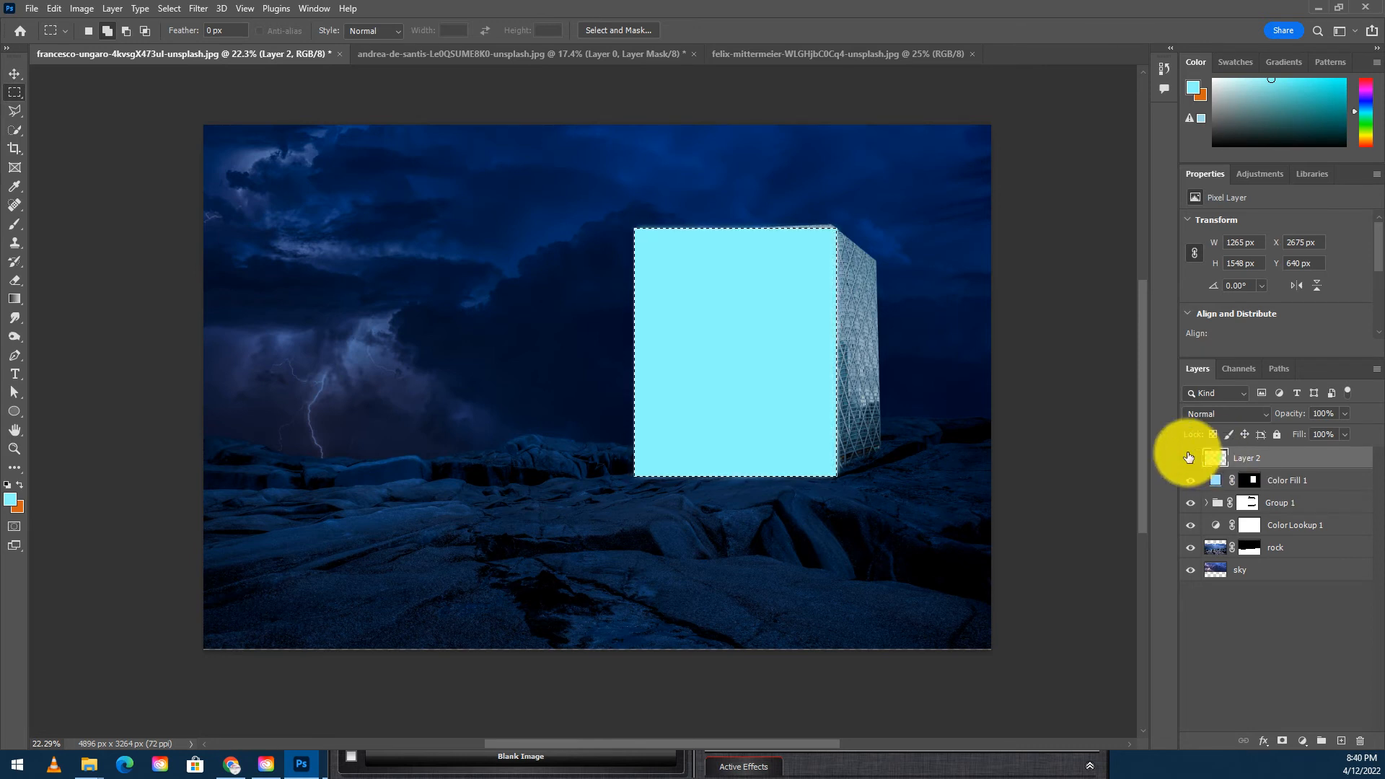
- Set the new layer's blend mode to Linear Dodge (Add) and move it below the color fill layer
{"action": "left_click", "coordinate": [1221, 415]}
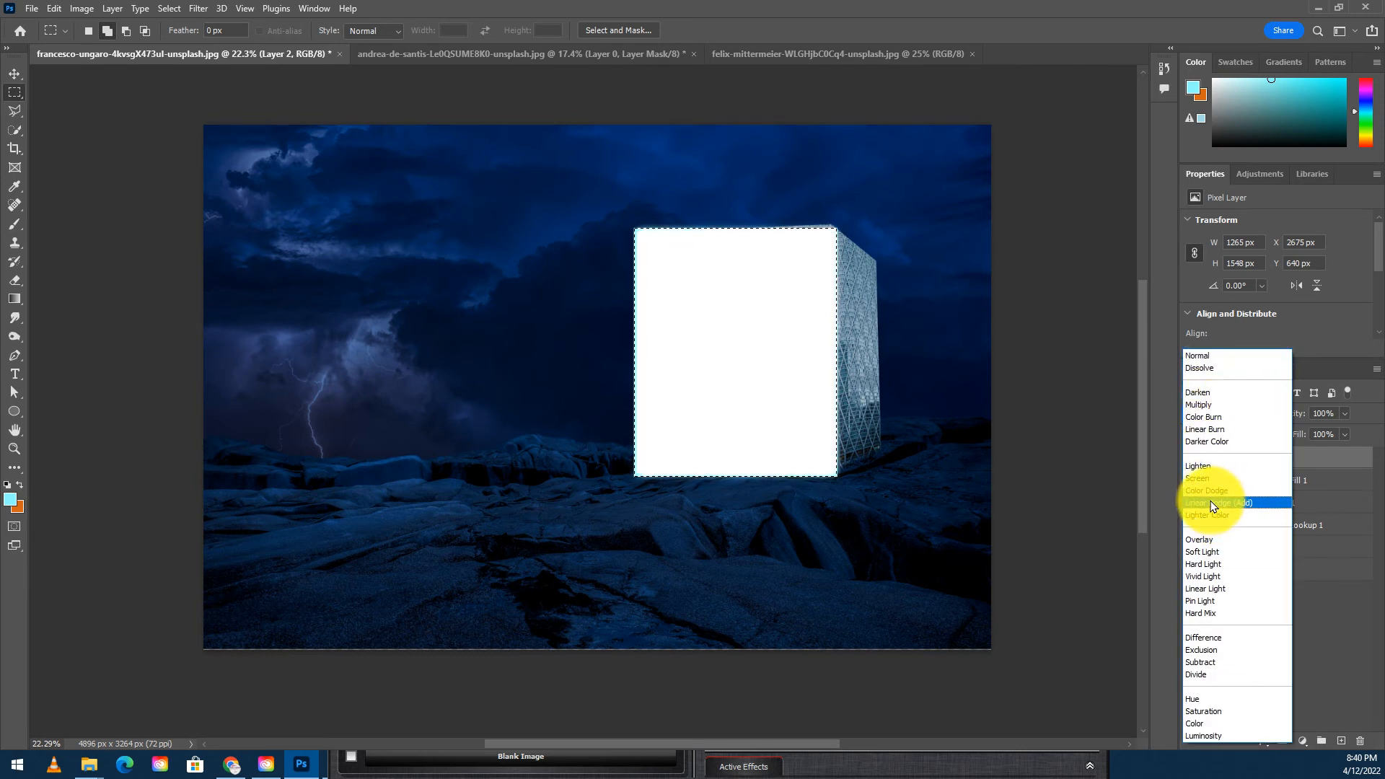
{"action": "left_click", "coordinate": [1216, 503]}
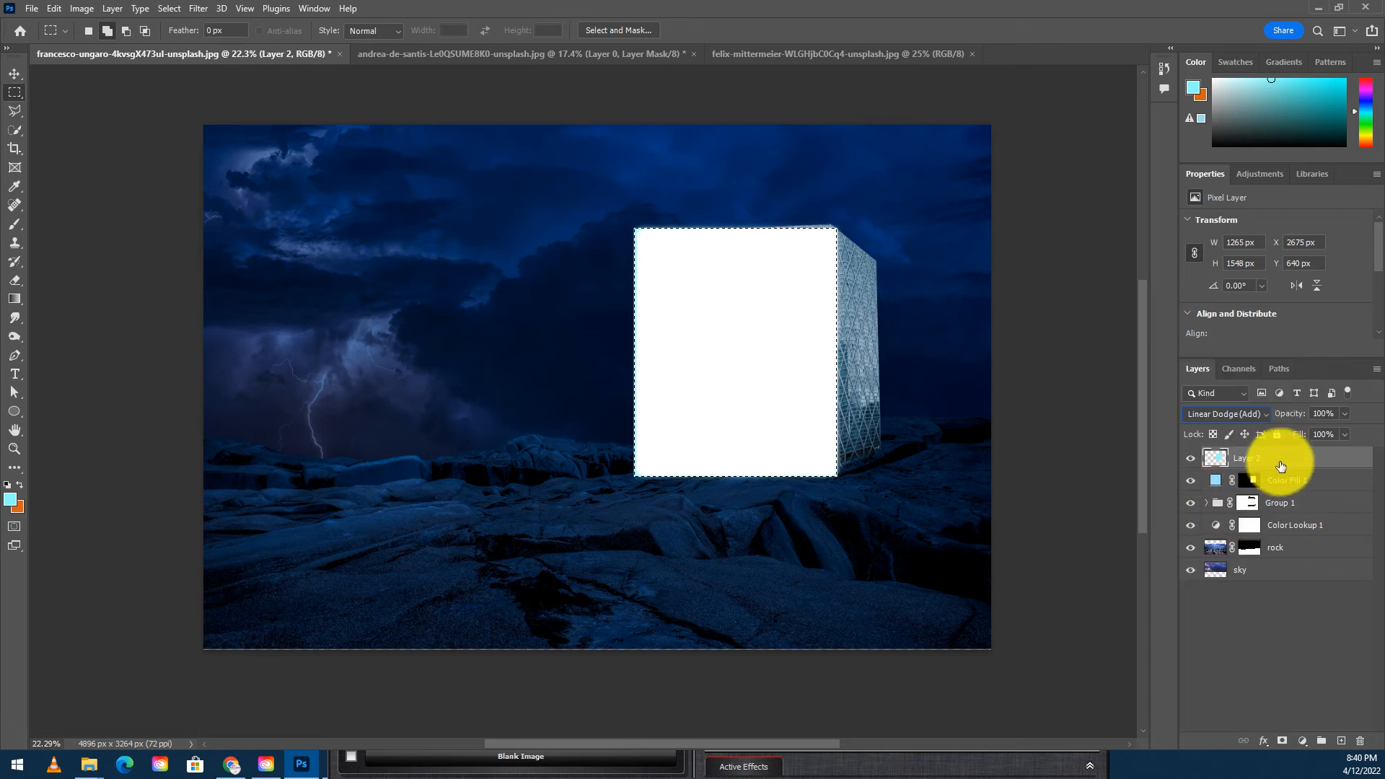
{"action": "left_click_drag", "start_coordinate": [1292, 466], "coordinate": [1300, 497]}
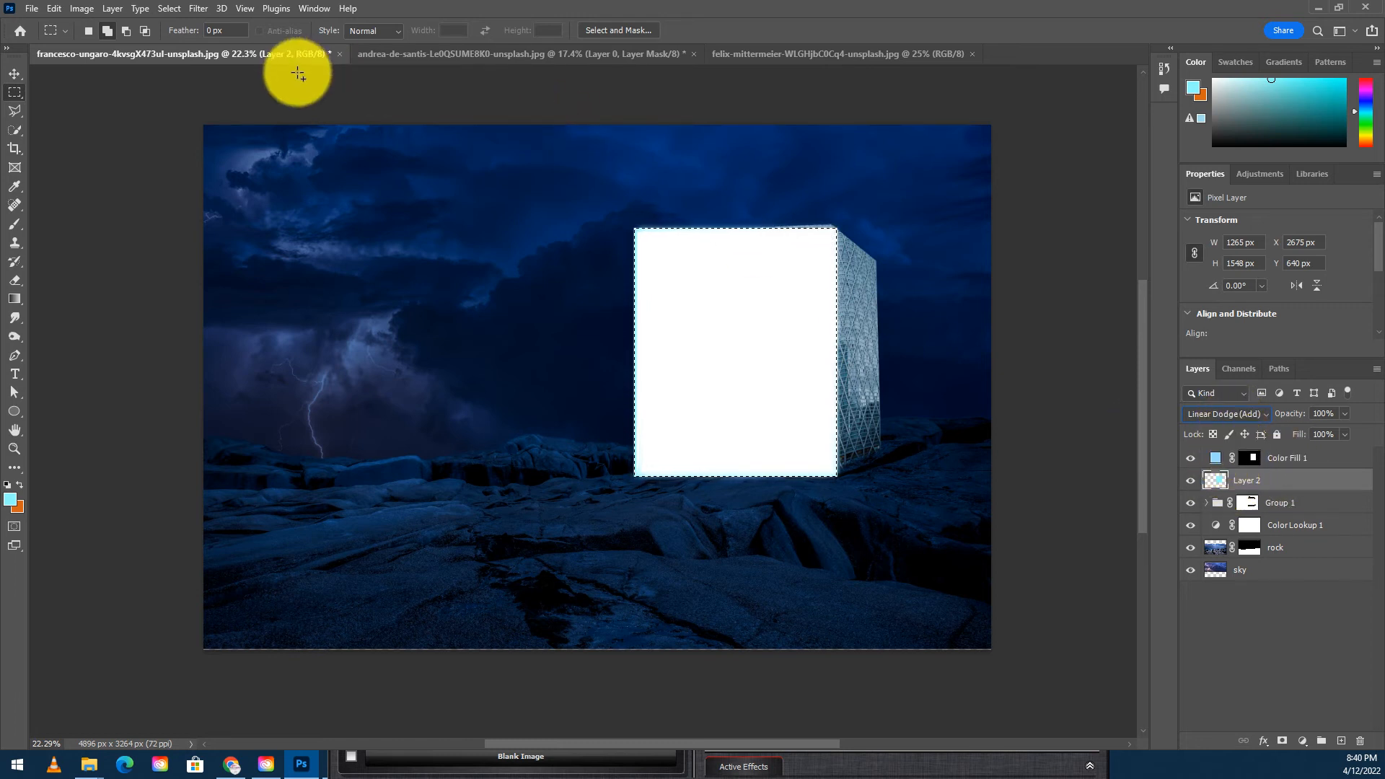
- Apply a Gaussian Blur with a 176.2 px radius to the filled layer
{"action": "left_click", "coordinate": [195, 9]}
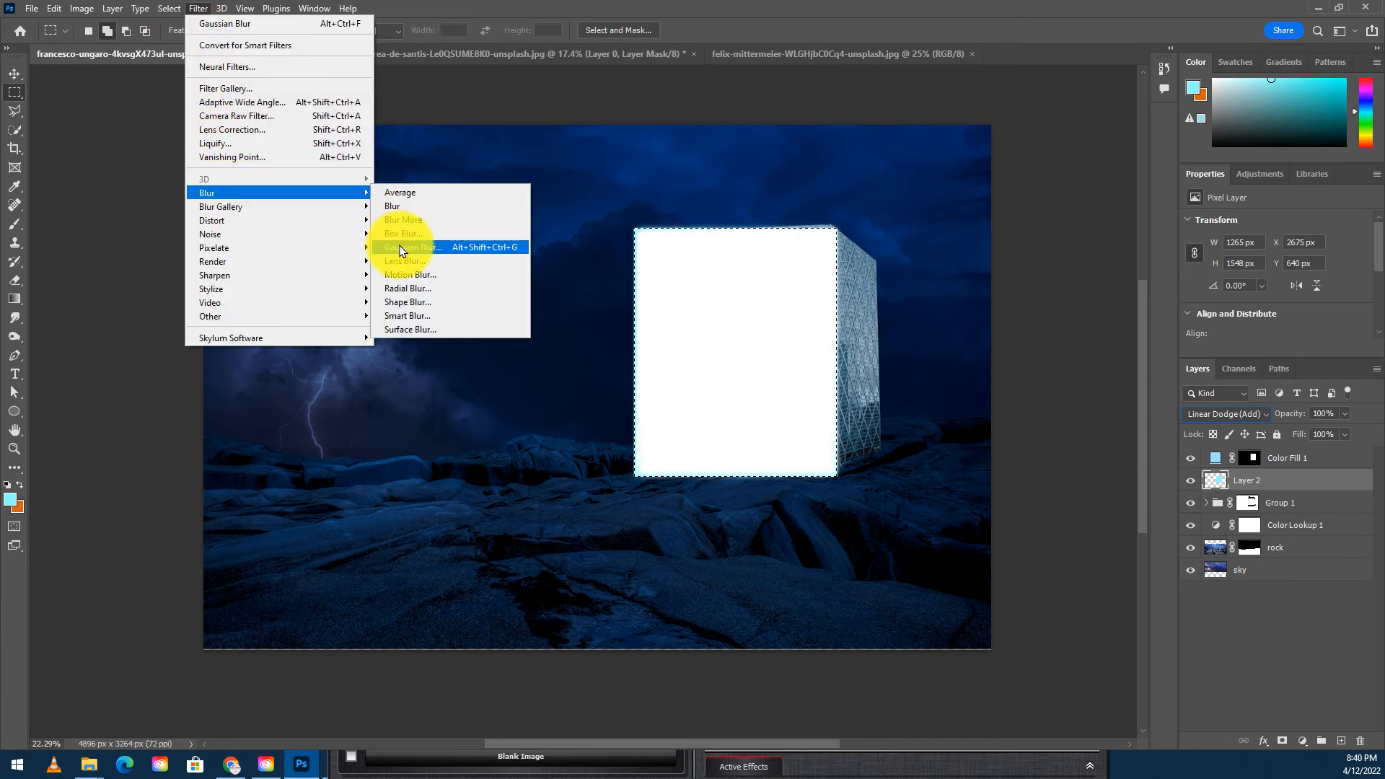
{"action": "left_click", "coordinate": [398, 240]}
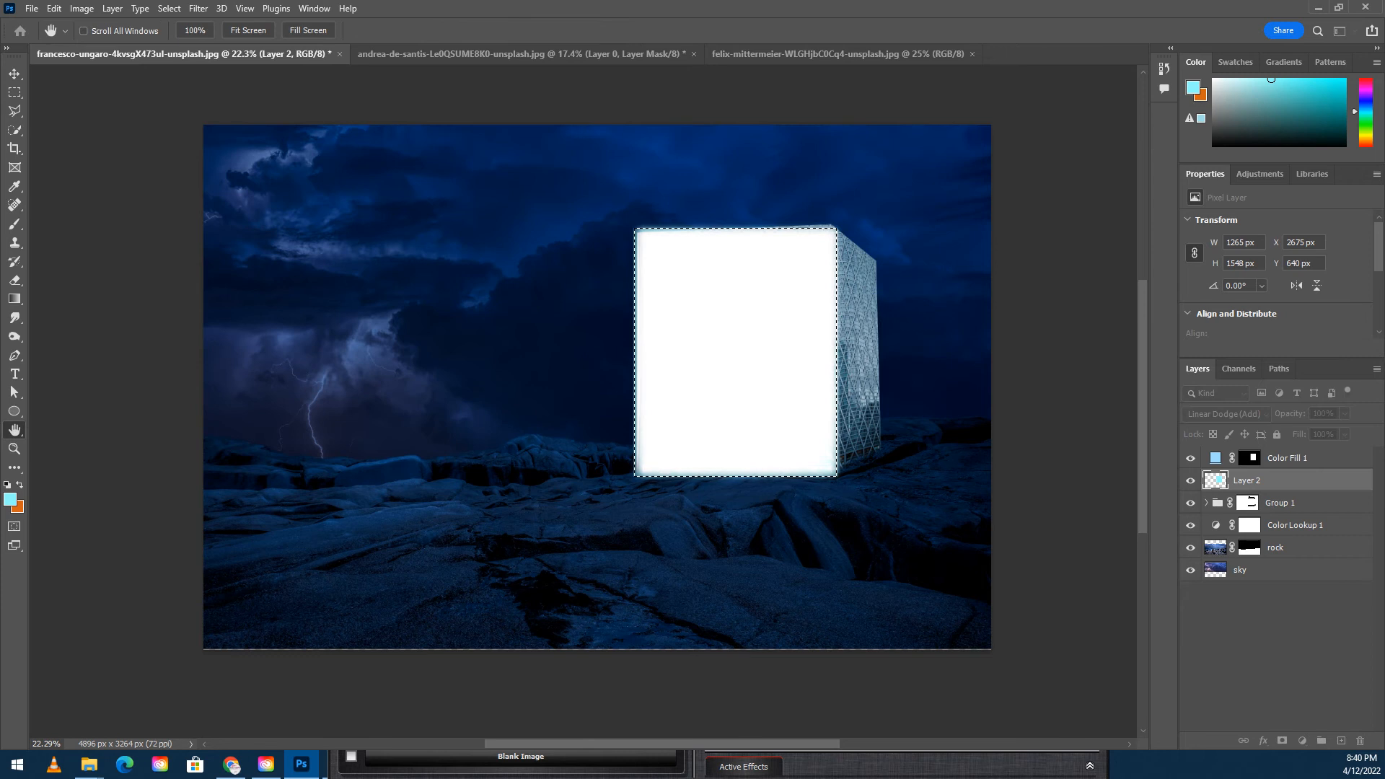
{"action": "left_click_drag", "start_coordinate": [526, 240], "coordinate": [334, 161]}
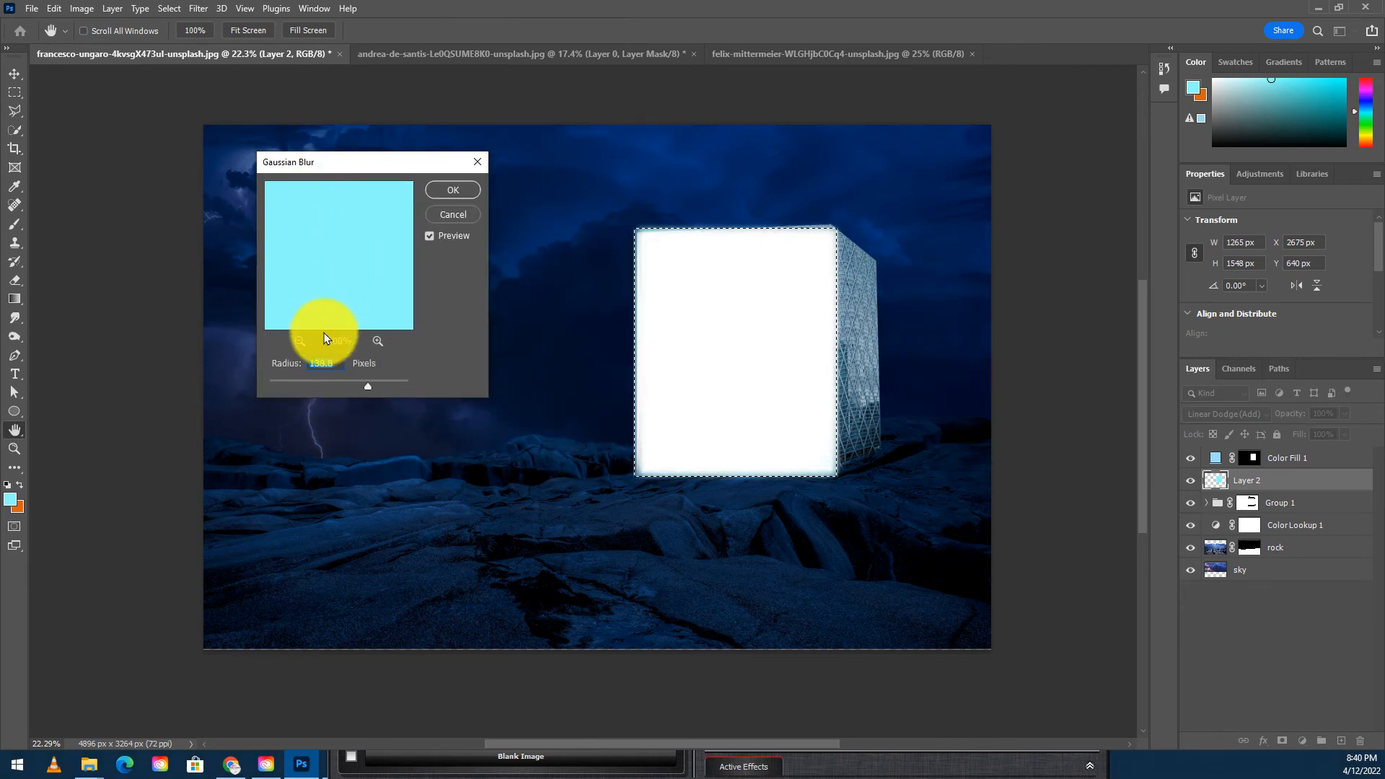
{"action": "left_click", "coordinate": [380, 410]}
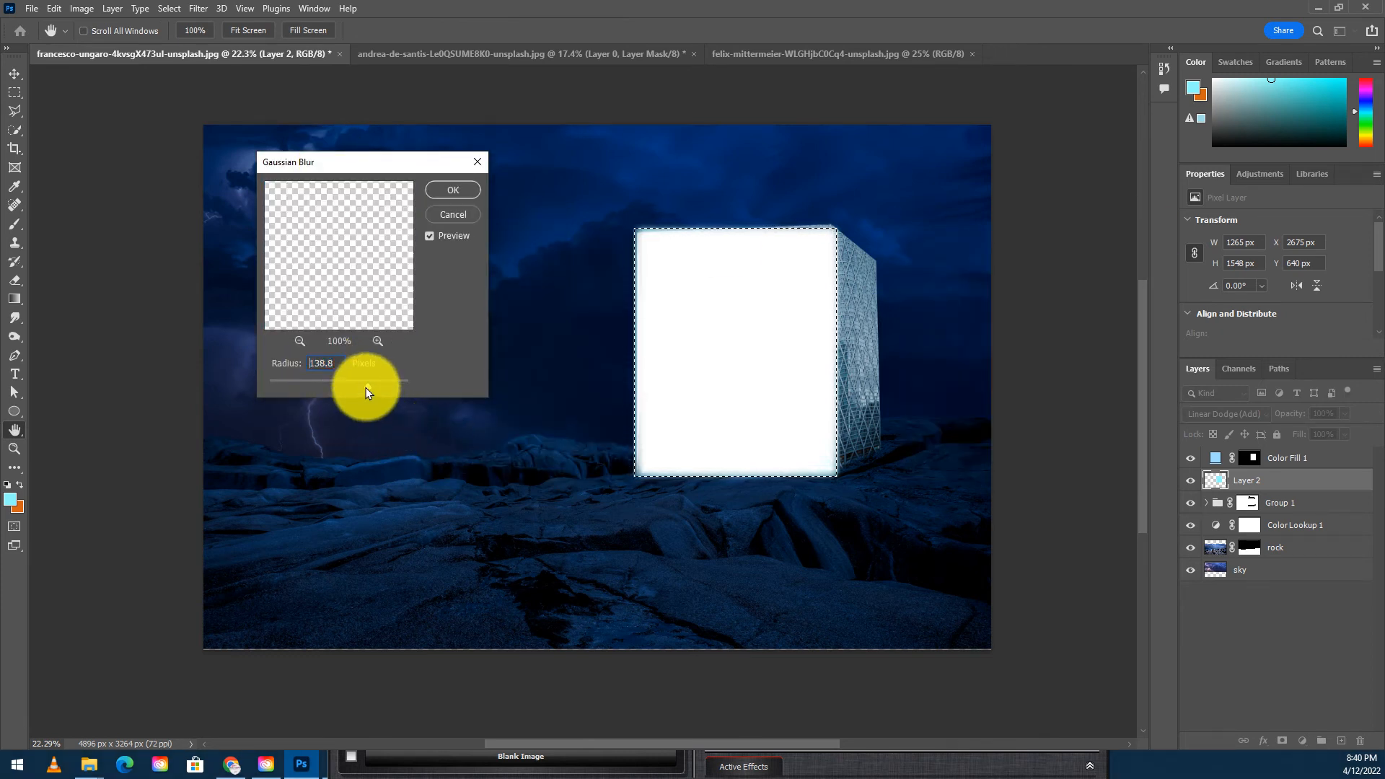
{"action": "left_click_drag", "start_coordinate": [378, 391], "coordinate": [380, 391]}
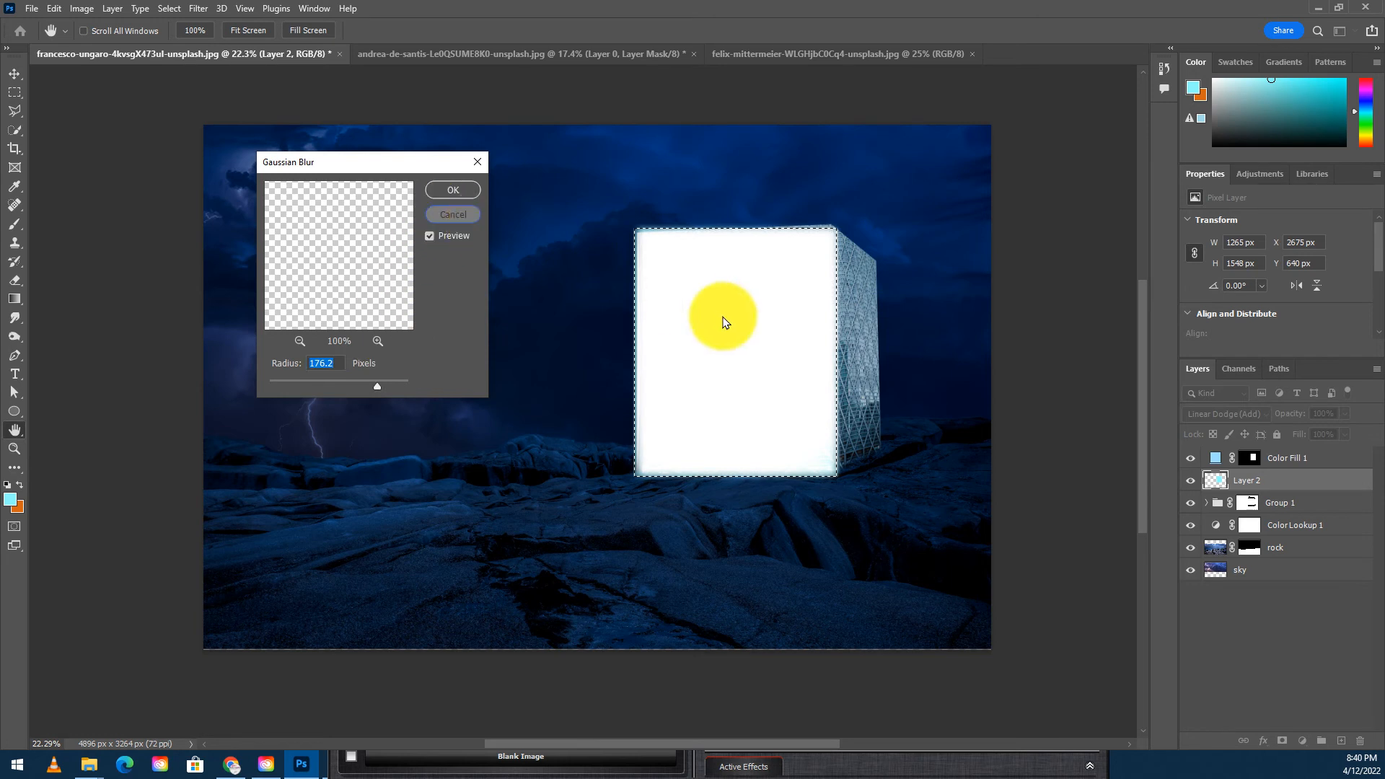
{"action": "left_click", "coordinate": [453, 190]}
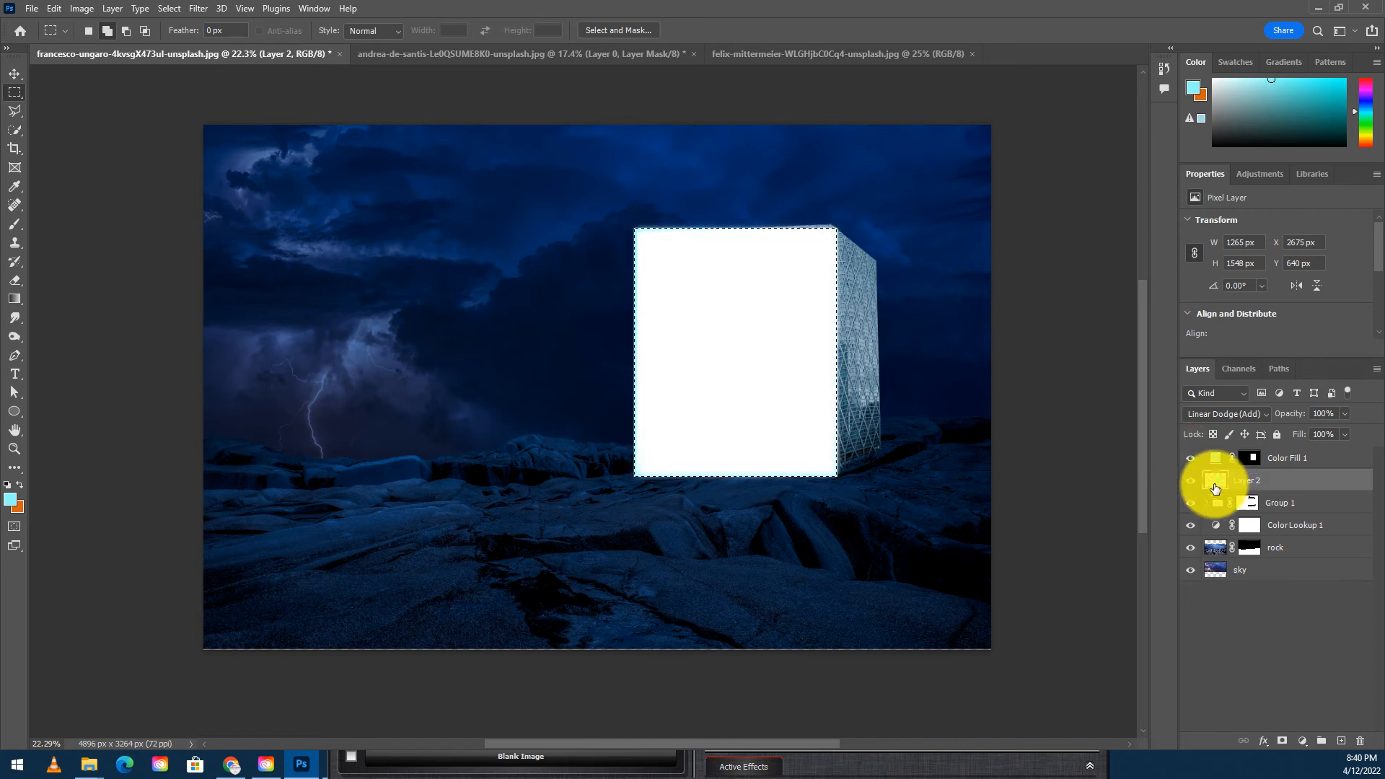
- Return the layer's blend mode to Normal and move it back above the color fill layer
{"action": "left_click", "coordinate": [1208, 415]}
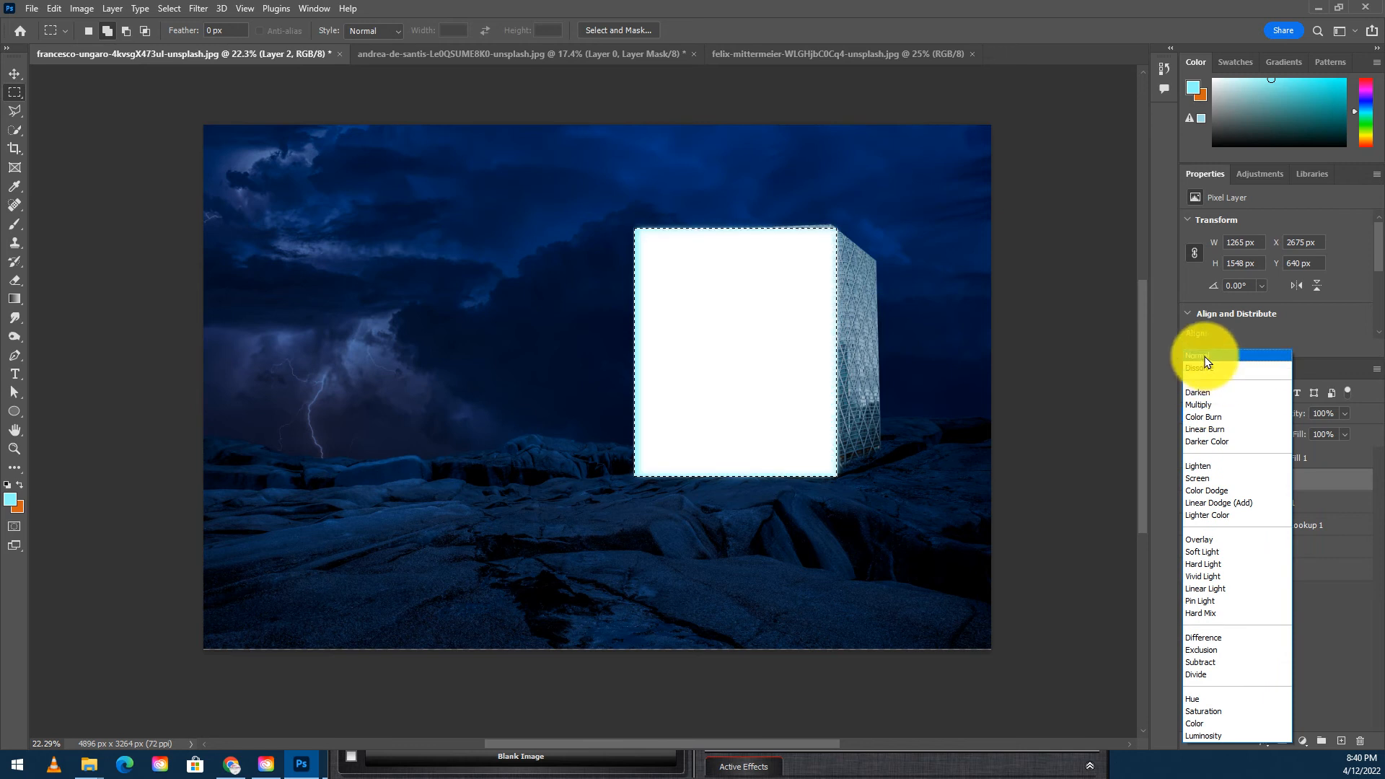
{"action": "left_click", "coordinate": [1206, 357]}
{"action": "left_click_drag", "start_coordinate": [1273, 479], "coordinate": [1270, 448]}
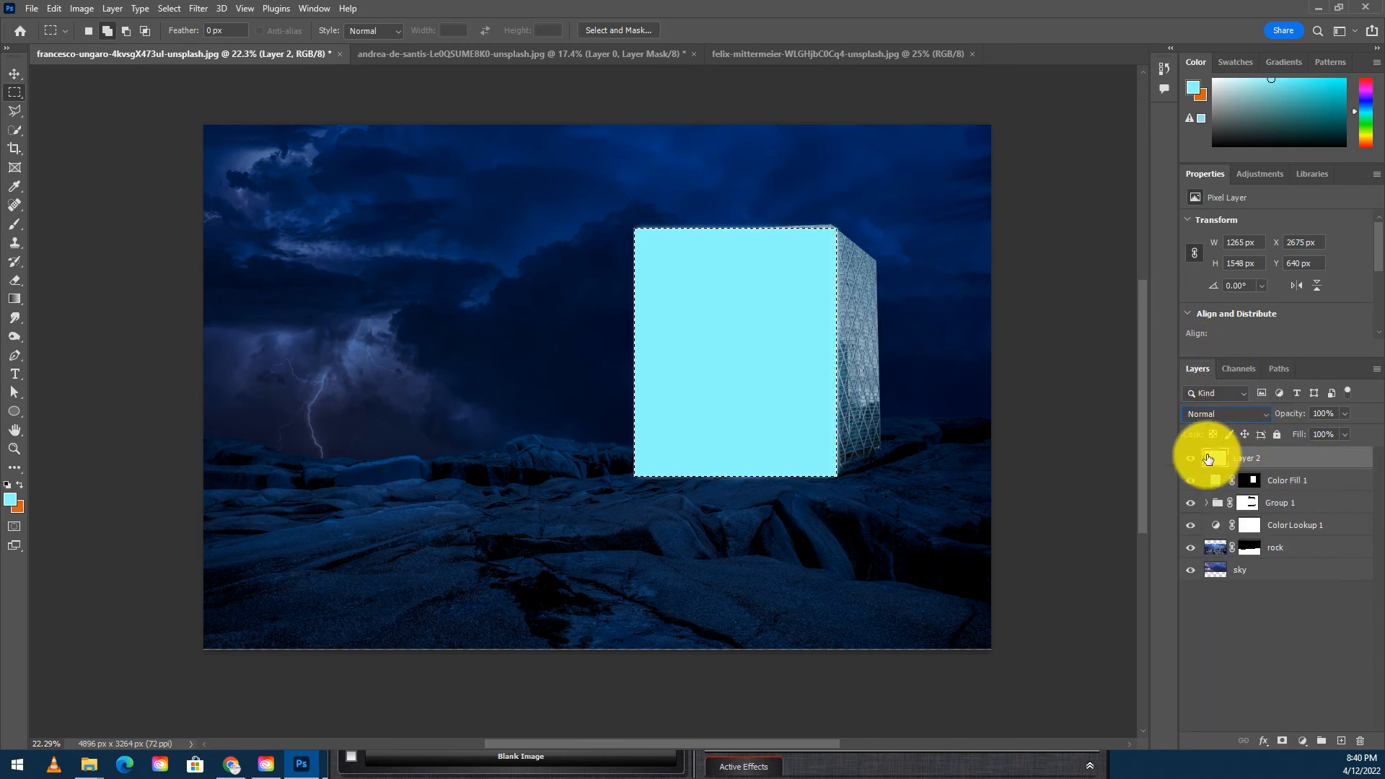
- Apply a Gaussian Blur with a 0.1 px radius to the filled layer and deselect
{"action": "left_click", "coordinate": [198, 8]}
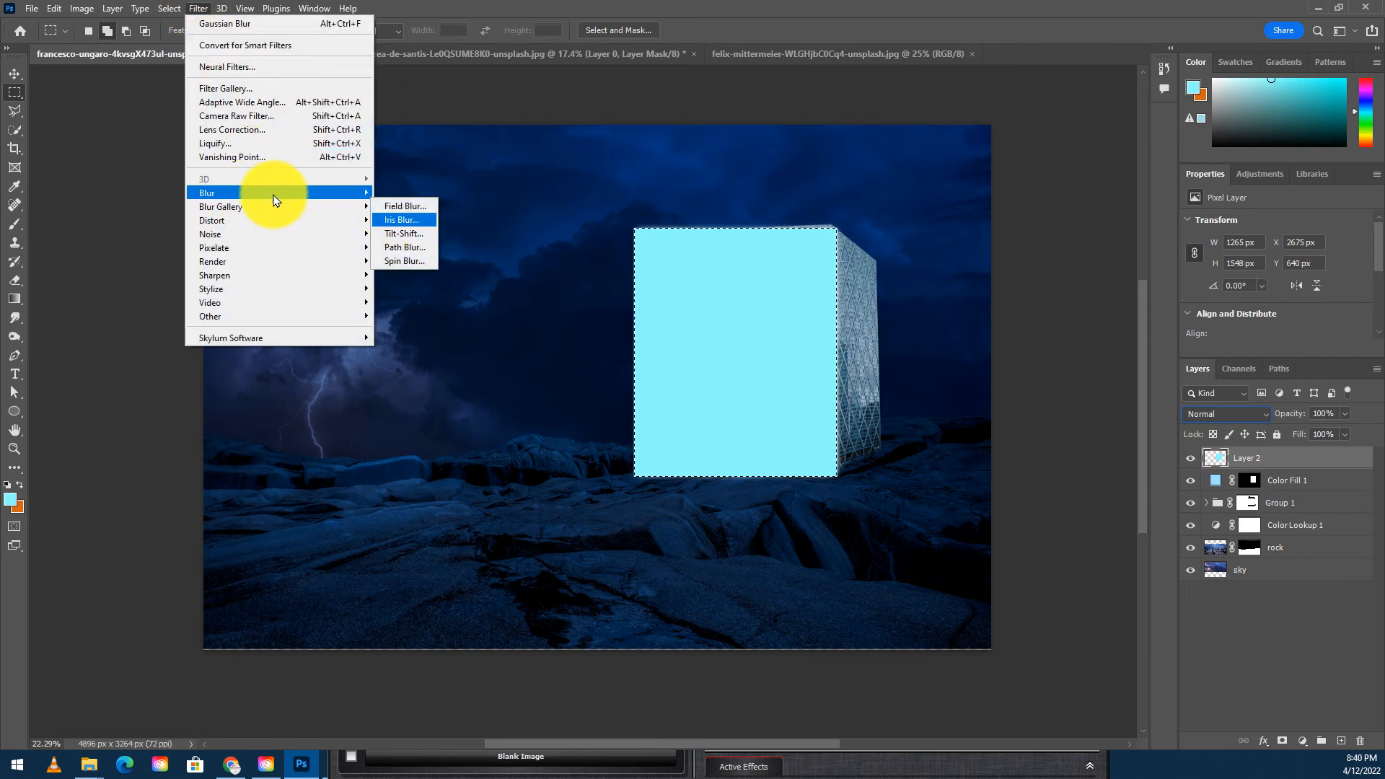
{"action": "mouse_move", "coordinate": [369, 194]}
{"action": "left_click", "coordinate": [416, 247]}
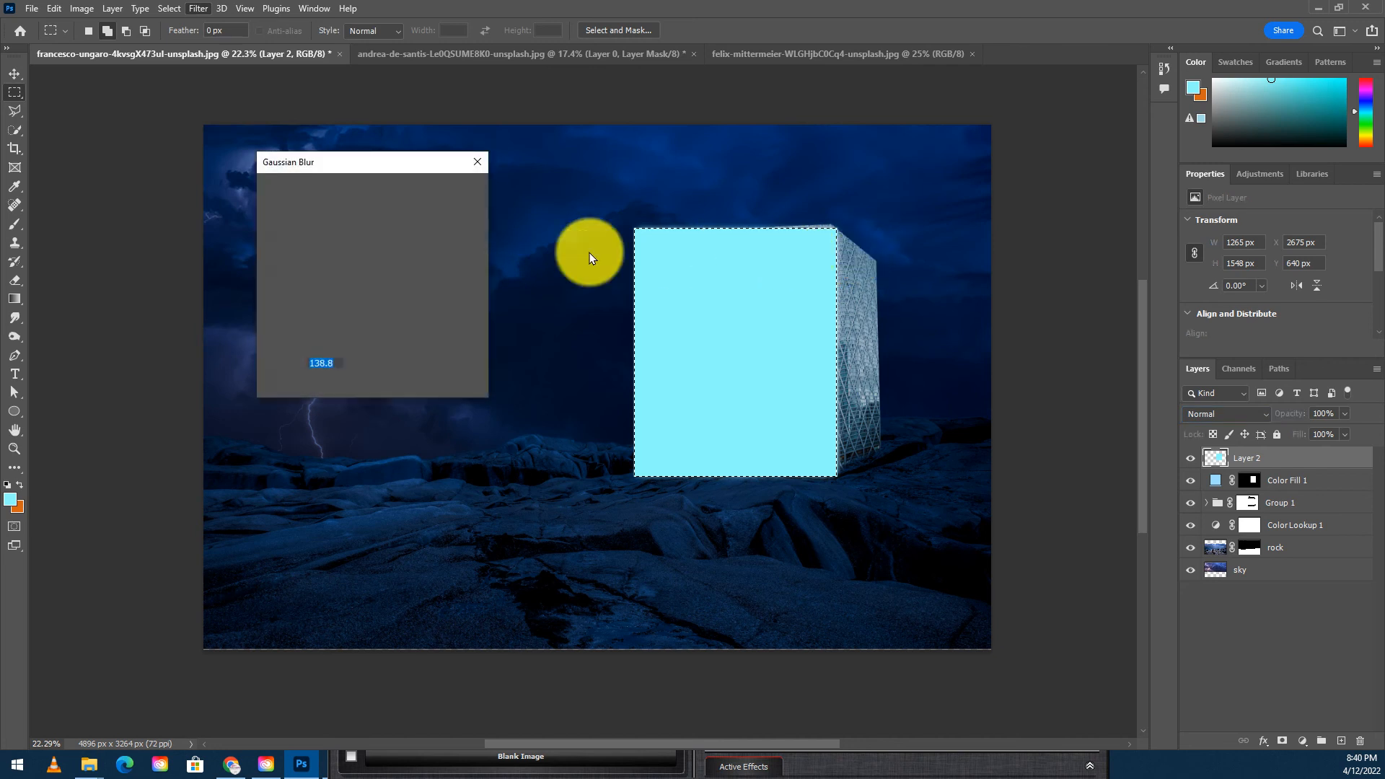
{"action": "left_click_drag", "start_coordinate": [386, 387], "coordinate": [387, 387]}
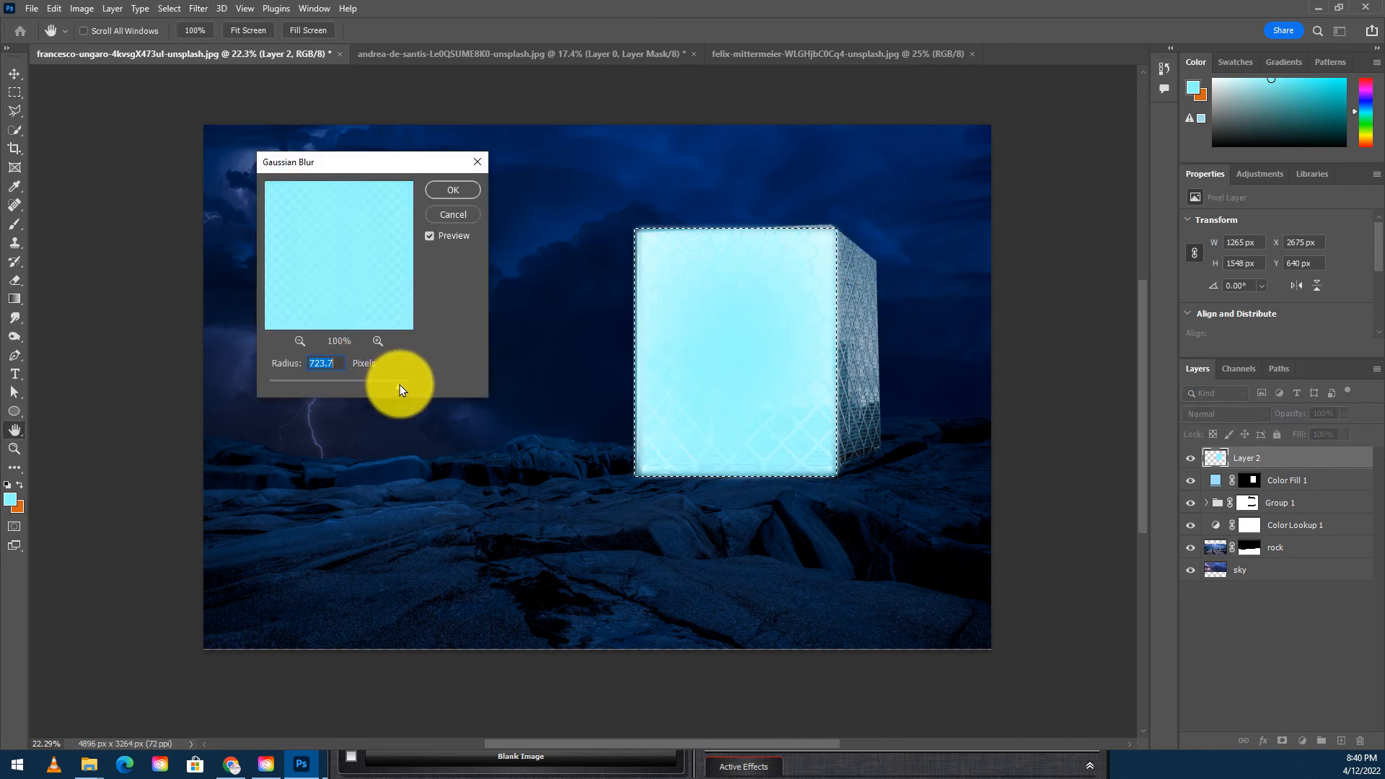
{"action": "left_click_drag", "start_coordinate": [401, 390], "coordinate": [215, 383]}
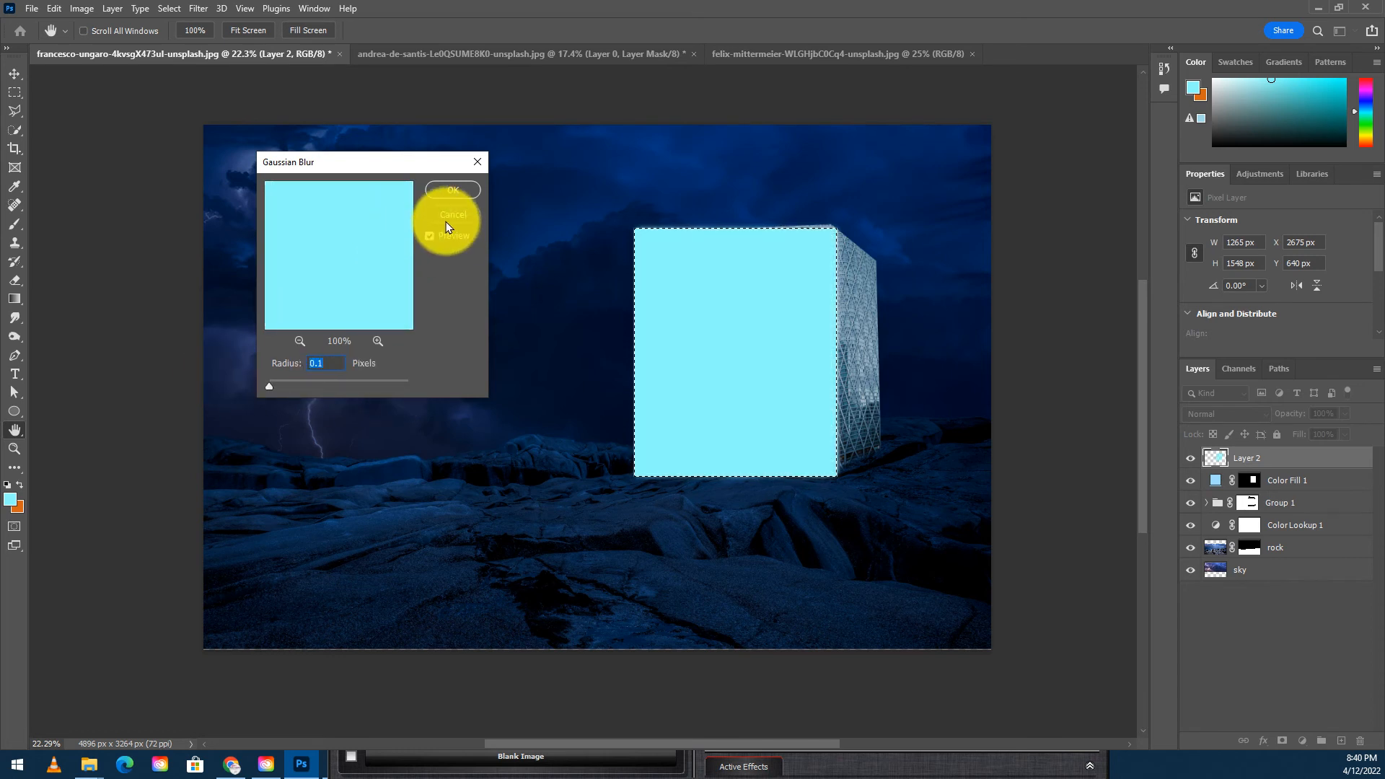
{"action": "key", "text": "ctrl+d"}
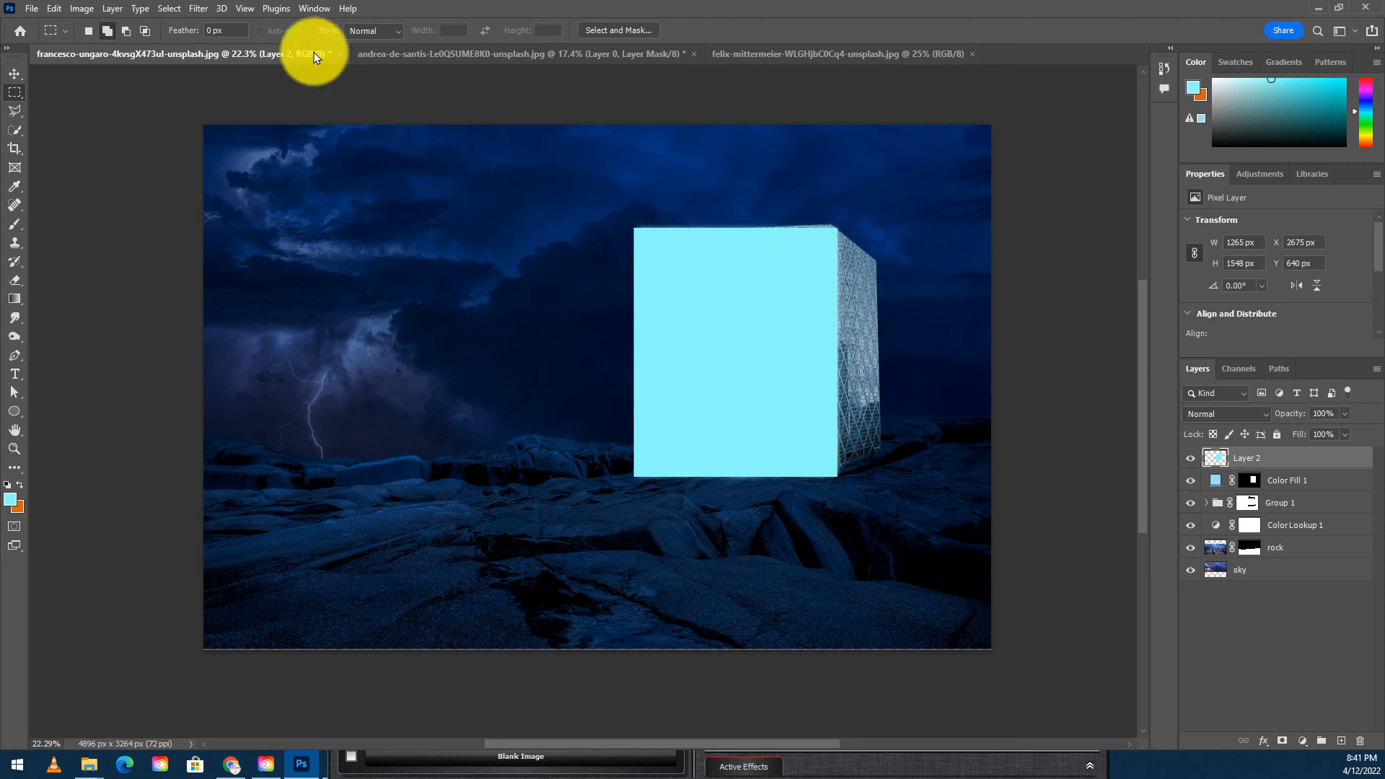
- Blur the cyan face layer with a Gaussian Blur of 179.1 px radius to make it glow
{"action": "left_click", "coordinate": [200, 10]}
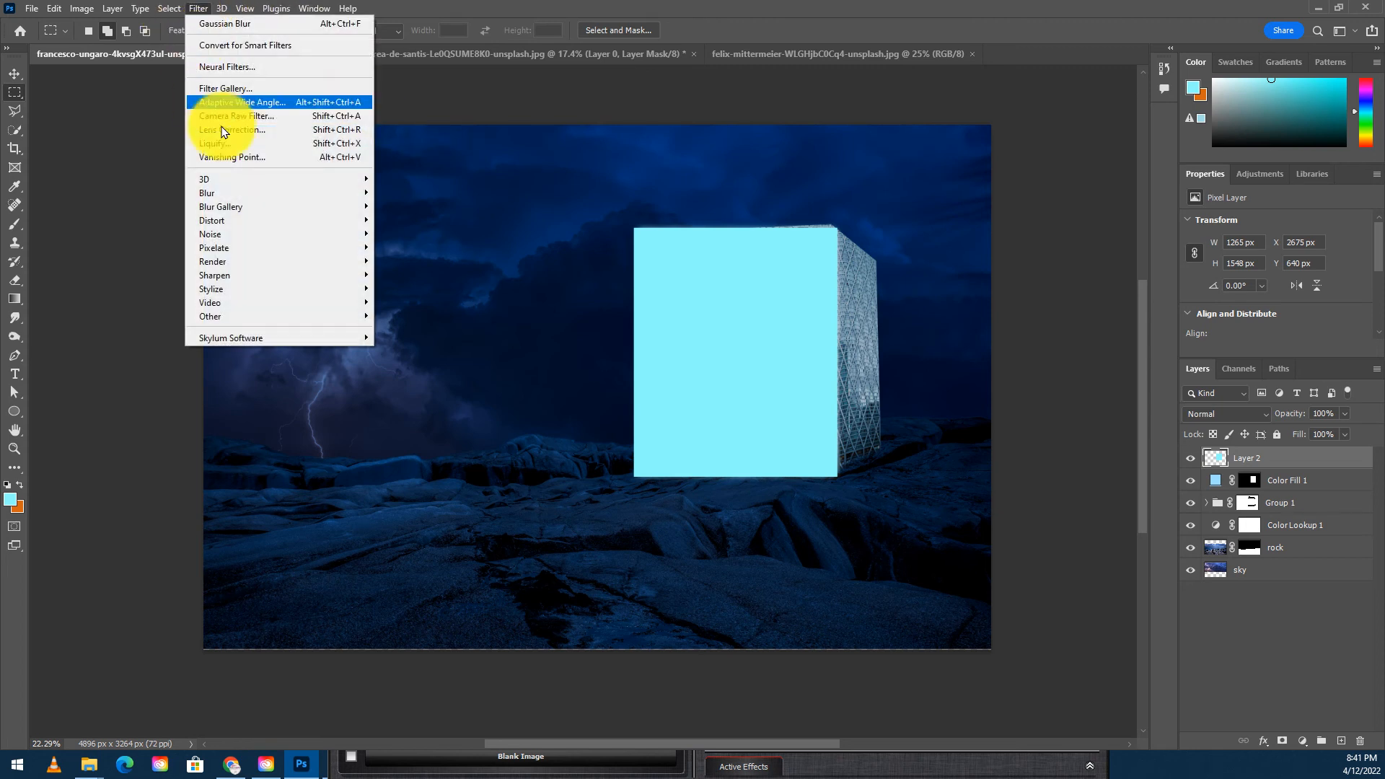
{"action": "mouse_move", "coordinate": [248, 194]}
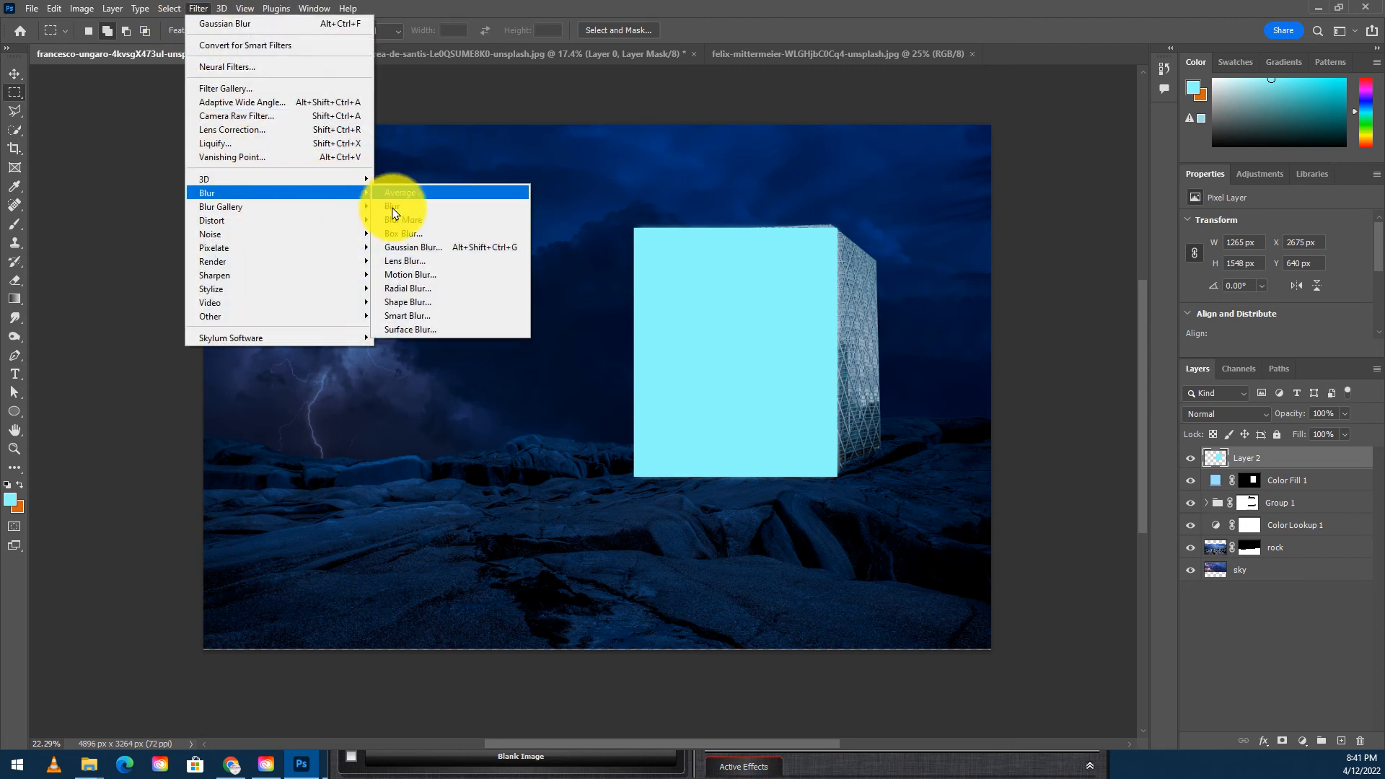
{"action": "left_click", "coordinate": [411, 248]}
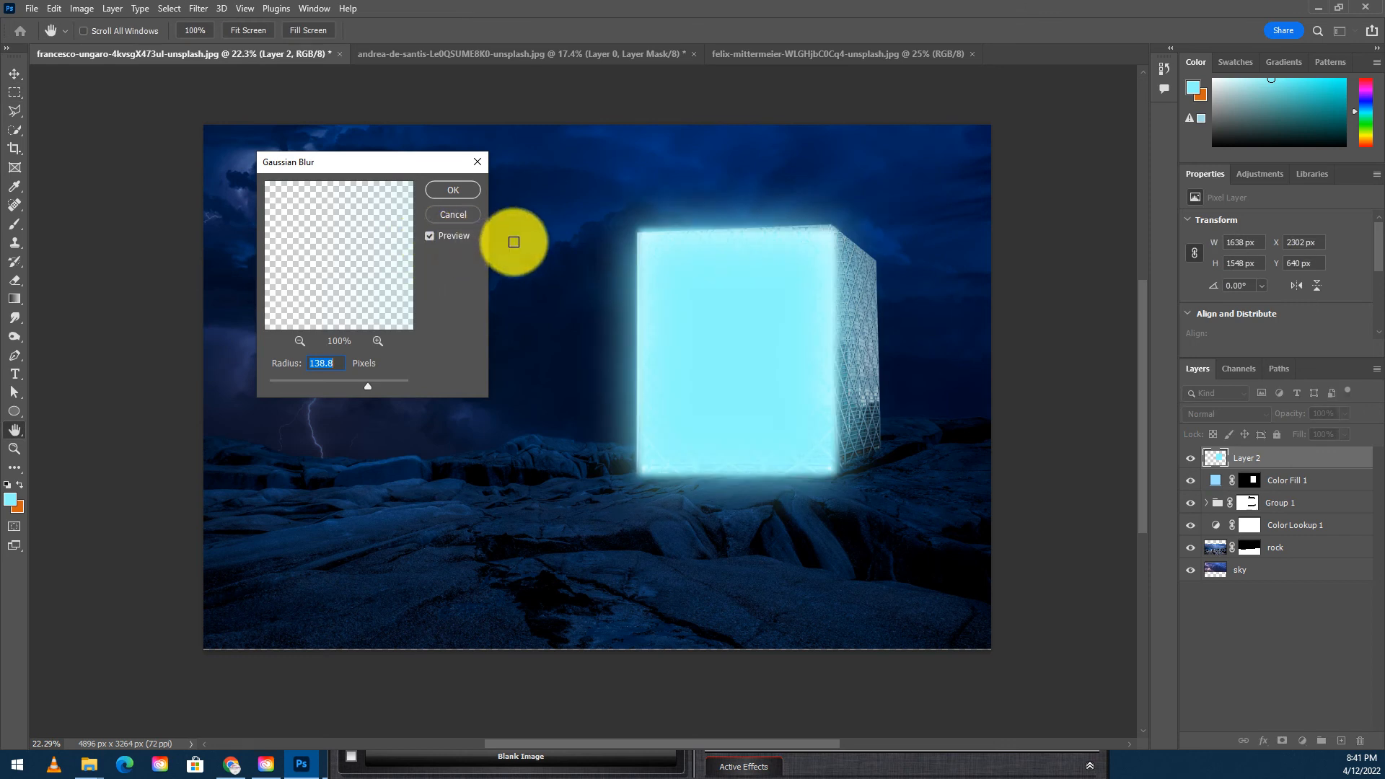
{"action": "left_click_drag", "start_coordinate": [365, 389], "coordinate": [383, 387]}
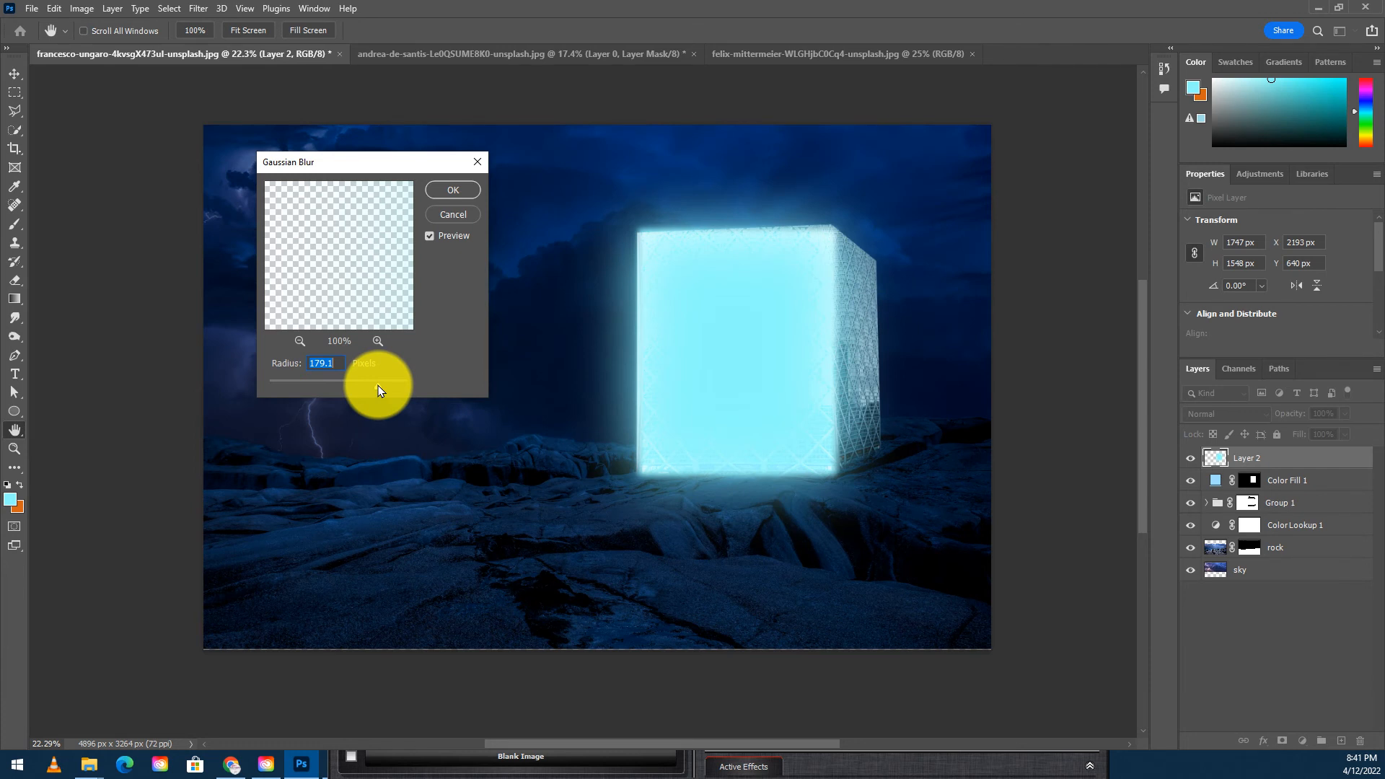
{"action": "left_click", "coordinate": [453, 190]}
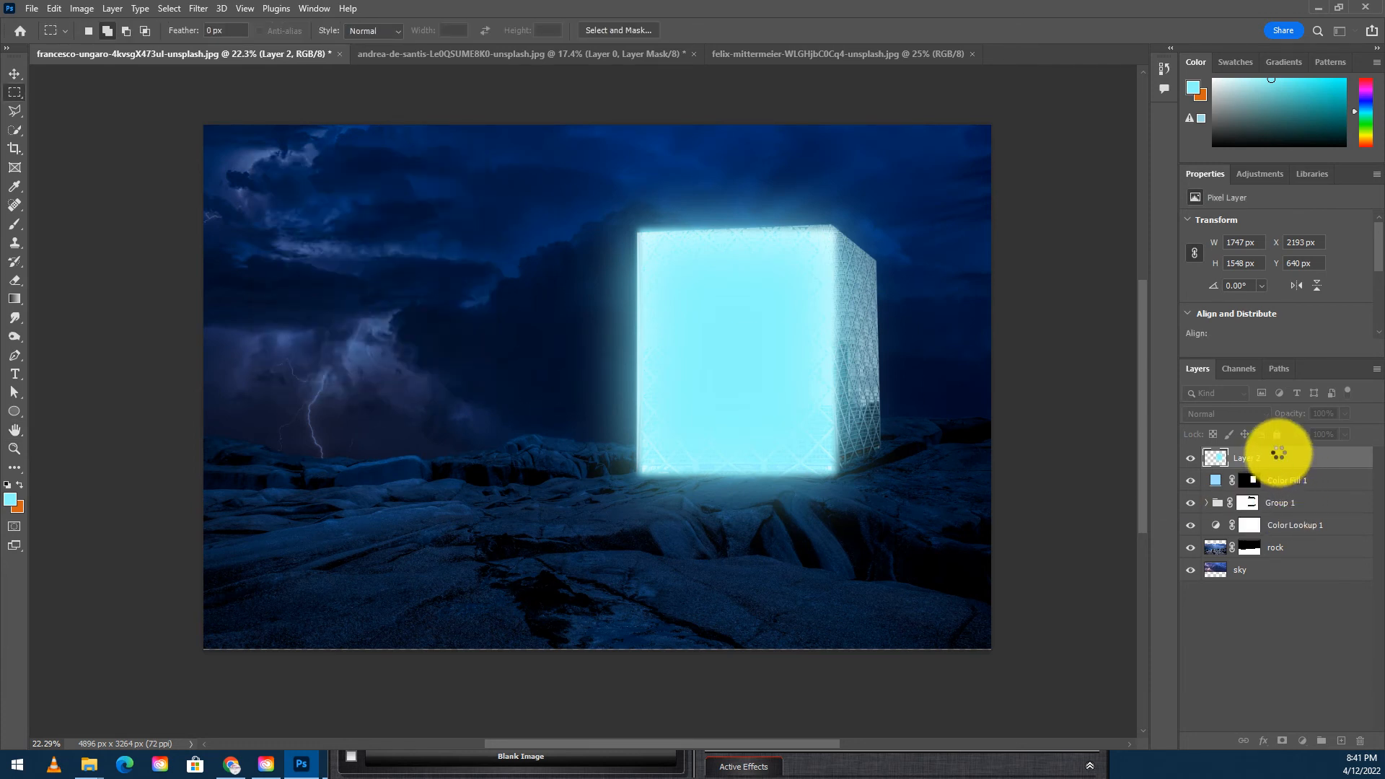
- Set the glow layer's blend mode to Lighten and its opacity to 100%
{"action": "mouse_move", "coordinate": [1282, 464]}
{"action": "left_mouse_down"}
{"action": "mouse_move", "coordinate": [1294, 482]}
{"action": "mouse_move", "coordinate": [1300, 450]}
{"action": "left_mouse_up"}
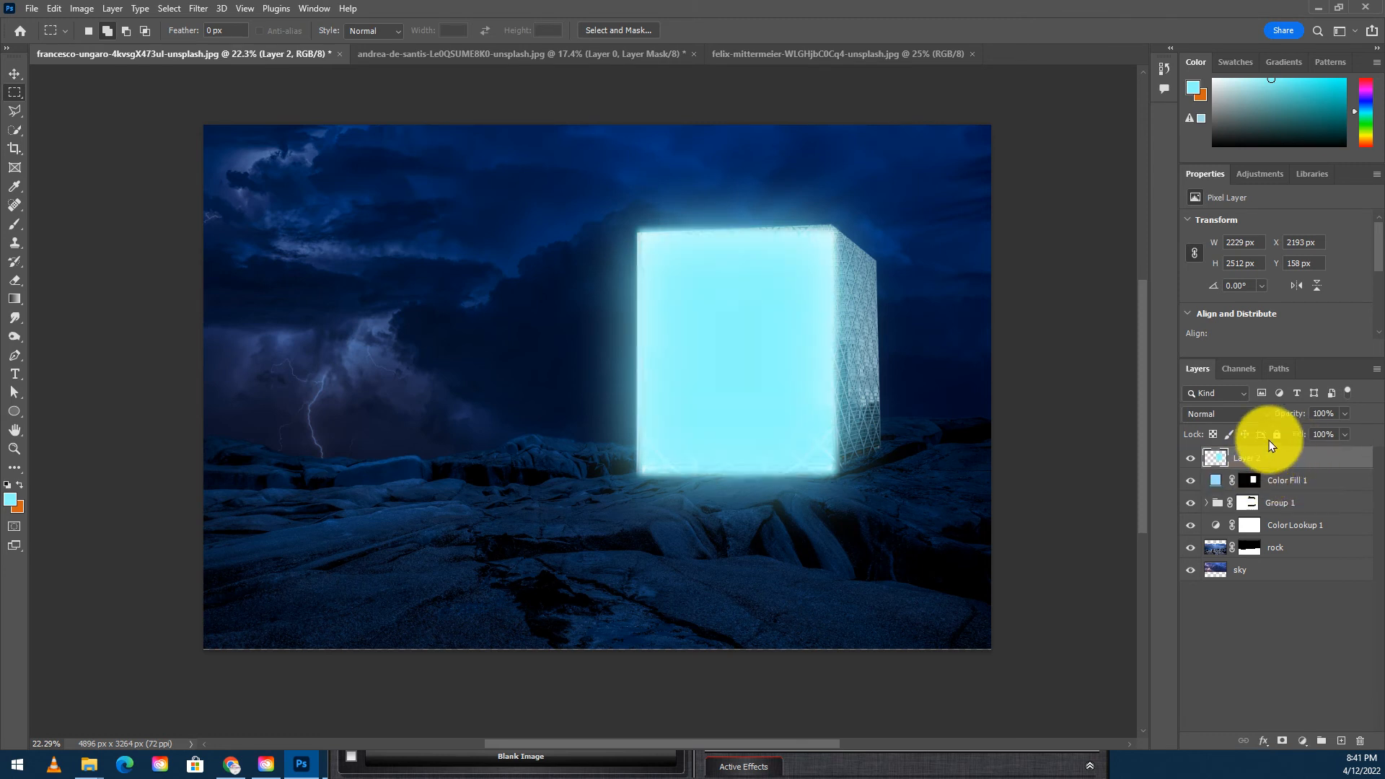
{"action": "left_click", "coordinate": [1277, 416]}
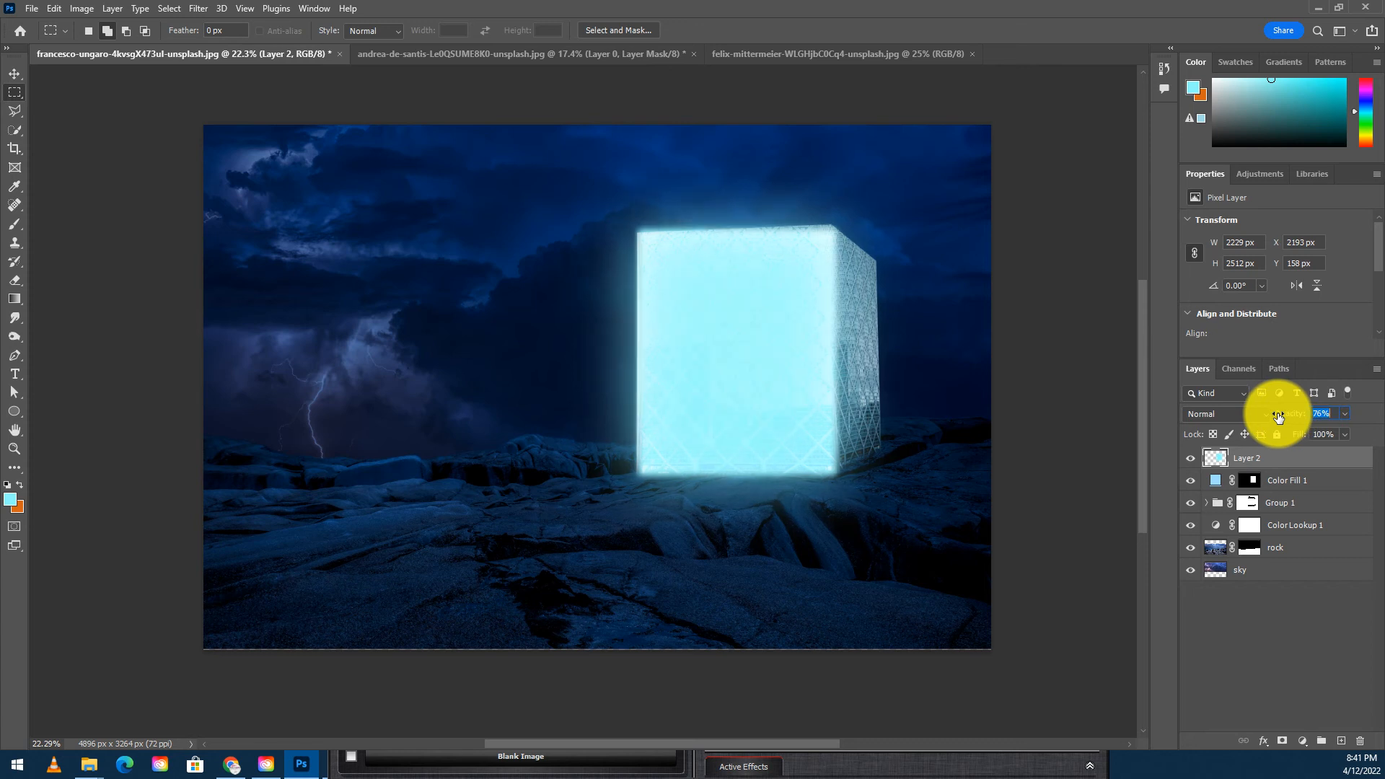
{"action": "left_click", "coordinate": [1230, 414]}
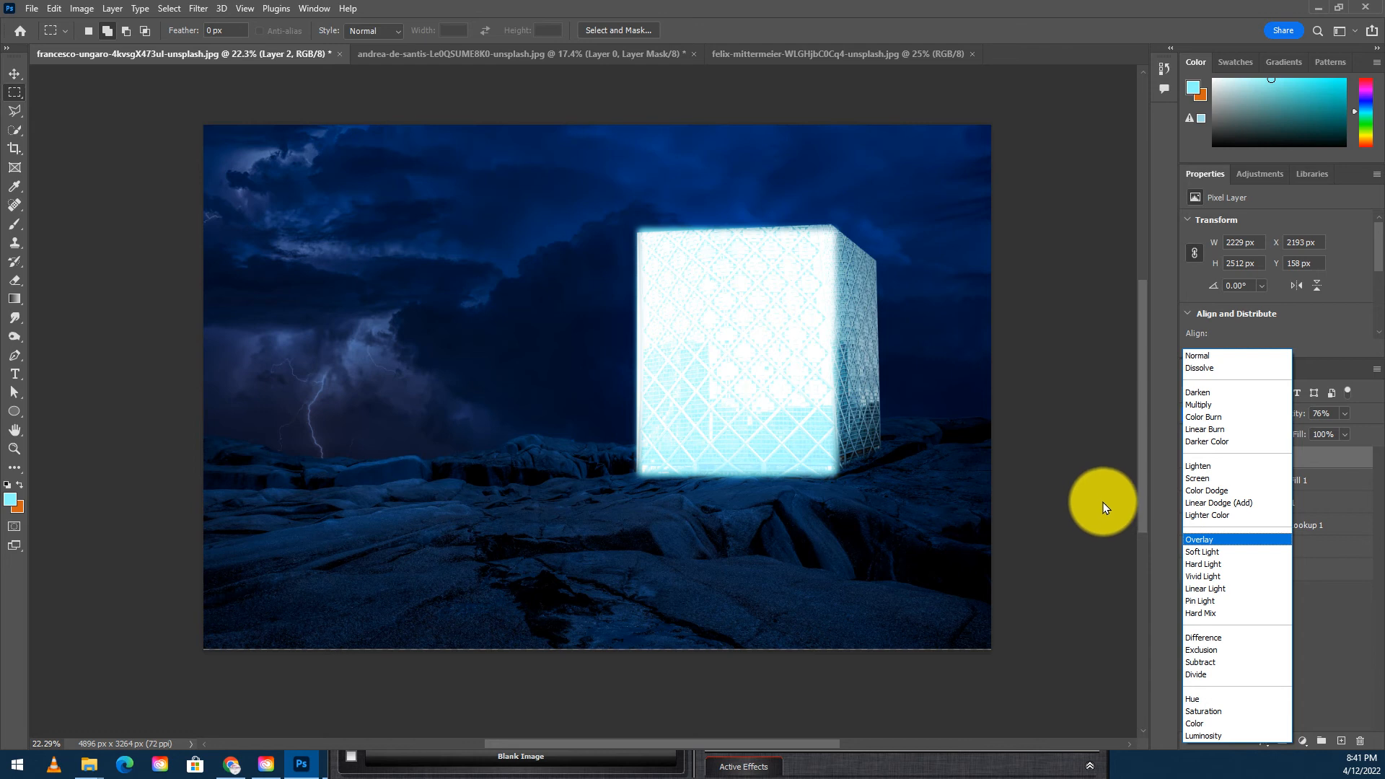
{"action": "left_click", "coordinate": [1206, 470]}
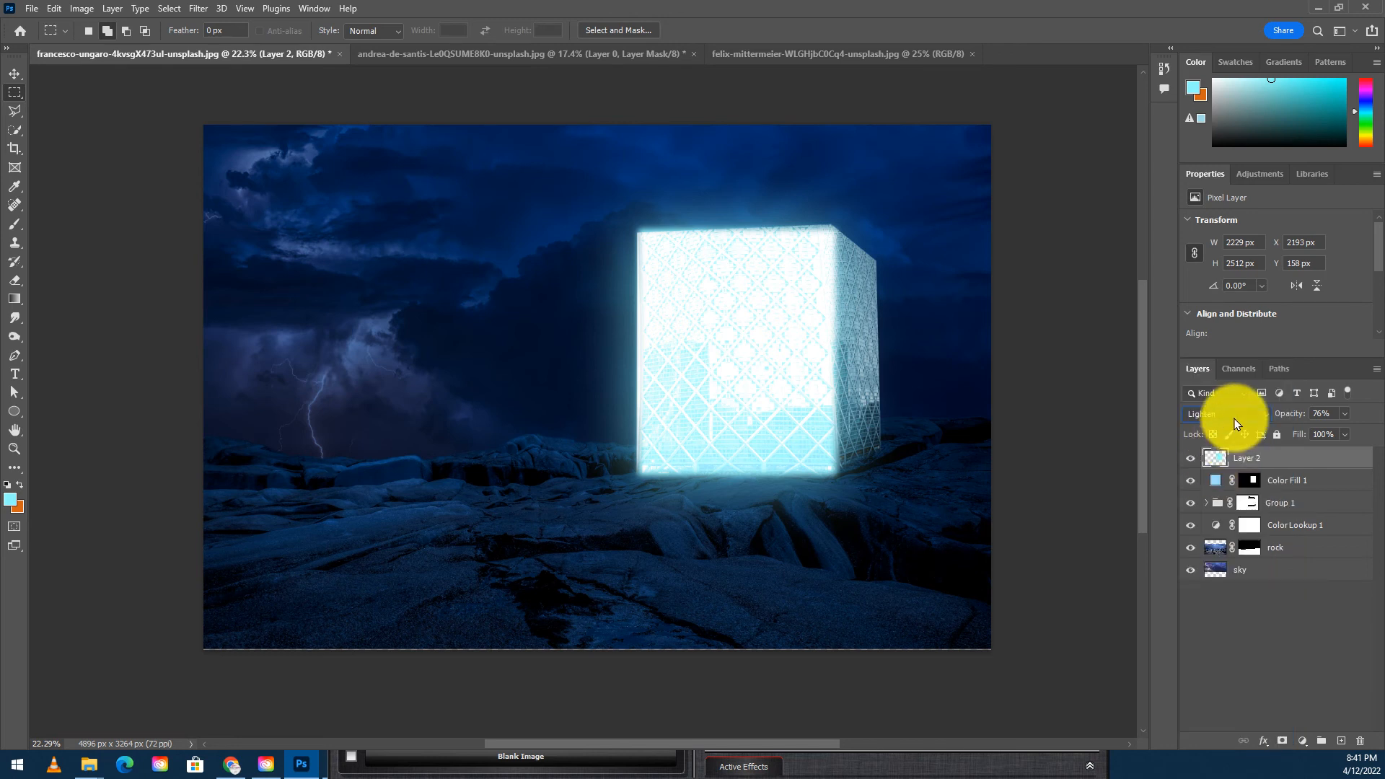
{"action": "left_click_drag", "start_coordinate": [1291, 414], "coordinate": [1329, 431]}
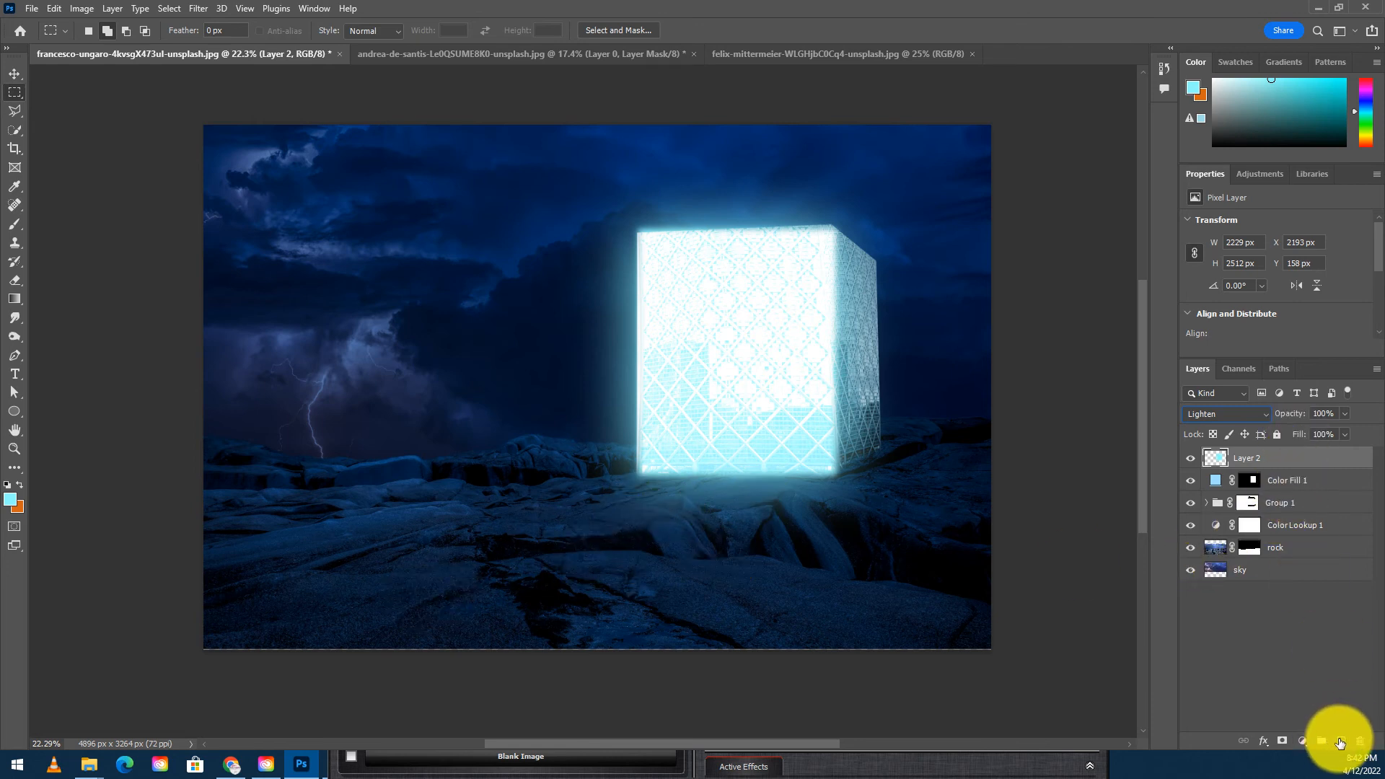
- On a new layer, brush a soft cyan mist spilling from the tower's base across the foreground rocks with a 600 px brush
{"action": "left_click", "coordinate": [1341, 742]}
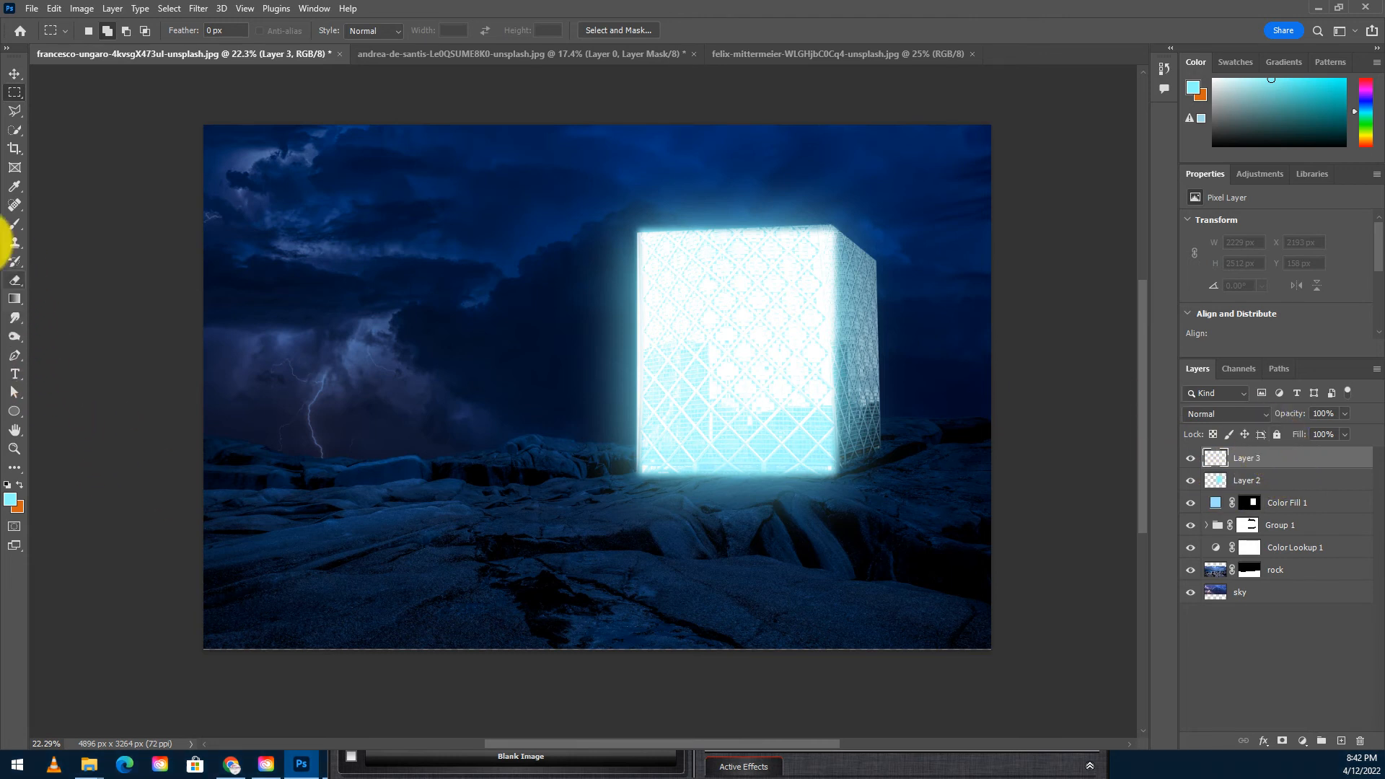
{"action": "left_click", "coordinate": [13, 228]}
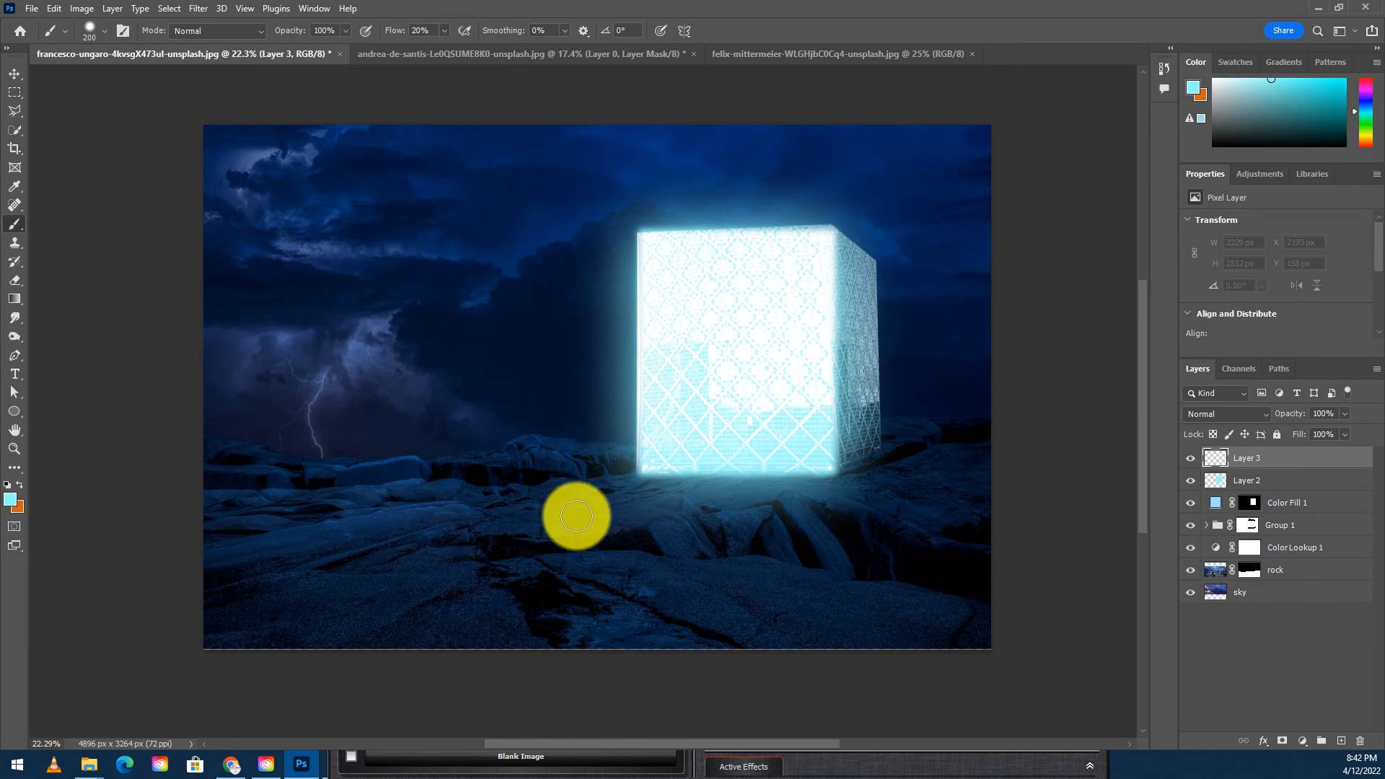
{"action": "key", "text": "bracketright"}
{"action": "key", "text": "bracketright"}
{"action": "mouse_move", "coordinate": [661, 509]}
{"action": "left_mouse_down"}
{"action": "mouse_move", "coordinate": [643, 526]}
{"action": "mouse_move", "coordinate": [761, 516]}
{"action": "mouse_move", "coordinate": [719, 581]}
{"action": "mouse_move", "coordinate": [578, 621]}
{"action": "mouse_move", "coordinate": [526, 596]}
{"action": "mouse_move", "coordinate": [439, 597]}
{"action": "mouse_move", "coordinate": [634, 554]}
{"action": "mouse_move", "coordinate": [699, 516]}
{"action": "mouse_move", "coordinate": [711, 531]}
{"action": "mouse_move", "coordinate": [699, 640]}
{"action": "mouse_move", "coordinate": [547, 695]}
{"action": "mouse_move", "coordinate": [425, 629]}
{"action": "mouse_move", "coordinate": [368, 636]}
{"action": "left_mouse_up"}
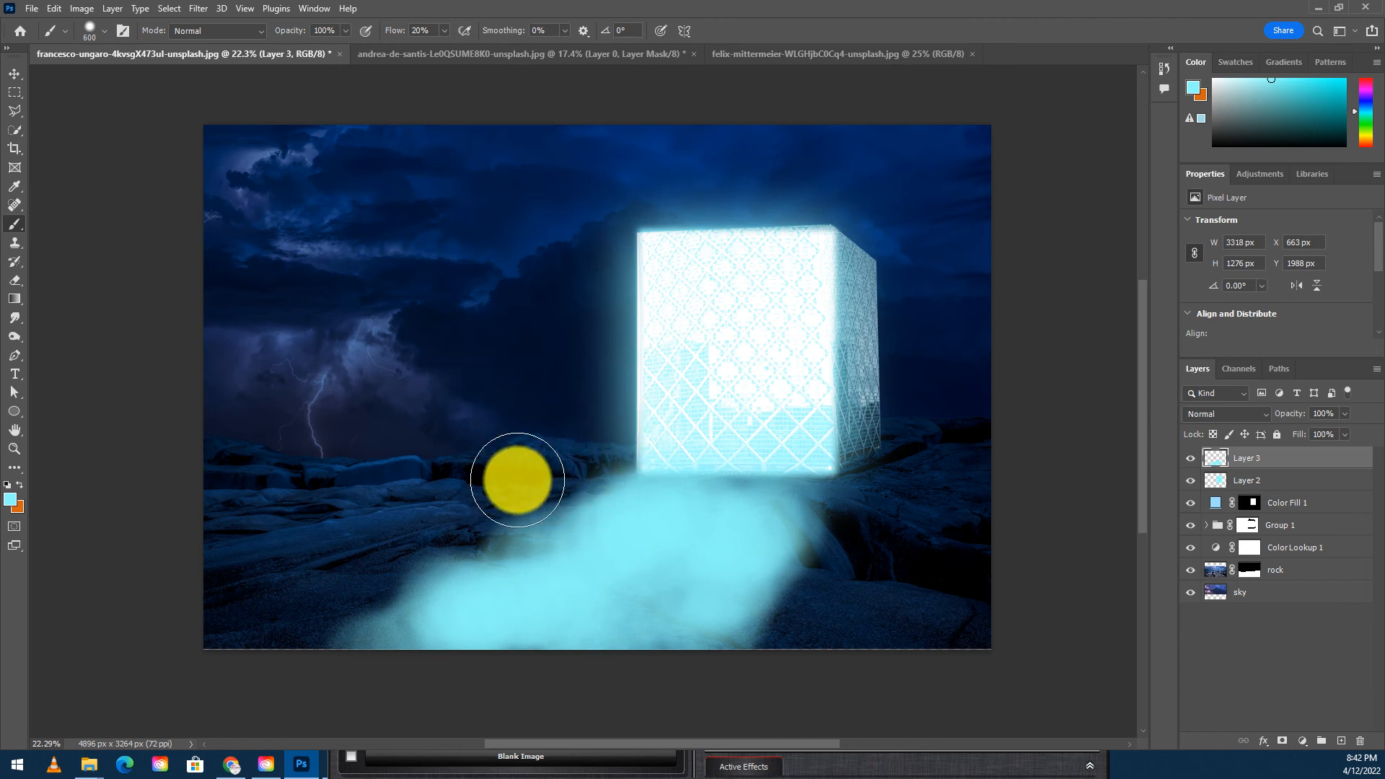
- Add one more mist stroke, then discard the large mist painting, leaving an empty layer above Layer 2
{"action": "left_click_drag", "start_coordinate": [518, 501], "coordinate": [367, 621]}
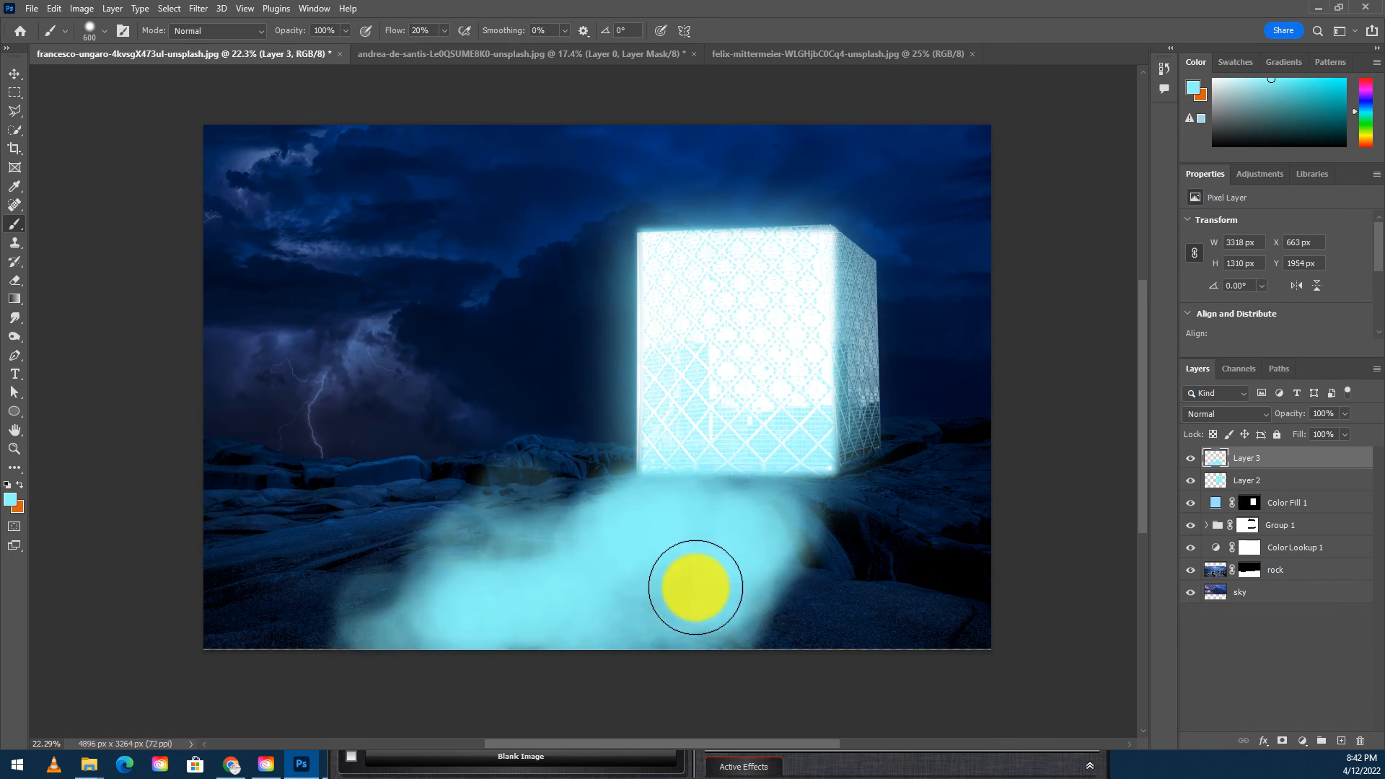
{"action": "left_click_drag", "start_coordinate": [1275, 454], "coordinate": [1359, 741]}
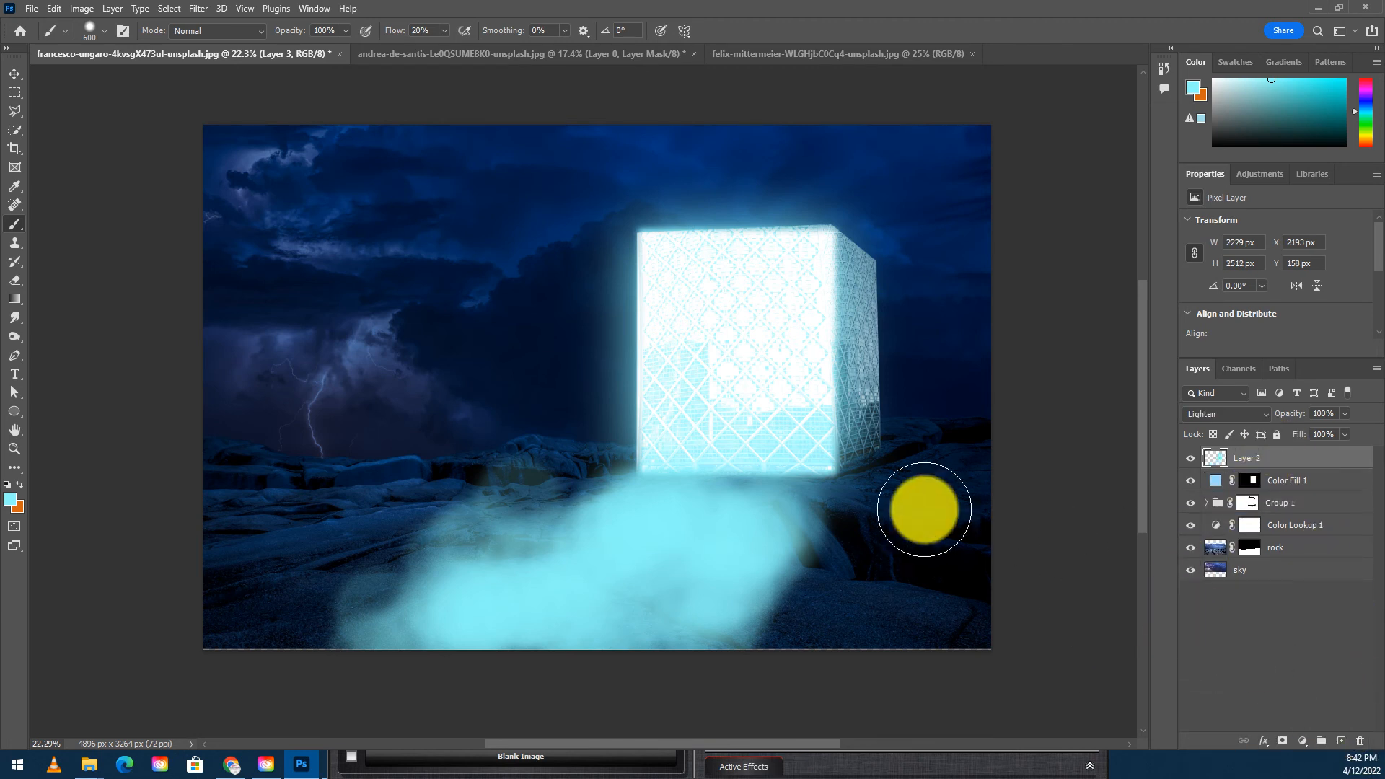
{"action": "left_click", "coordinate": [1342, 741]}
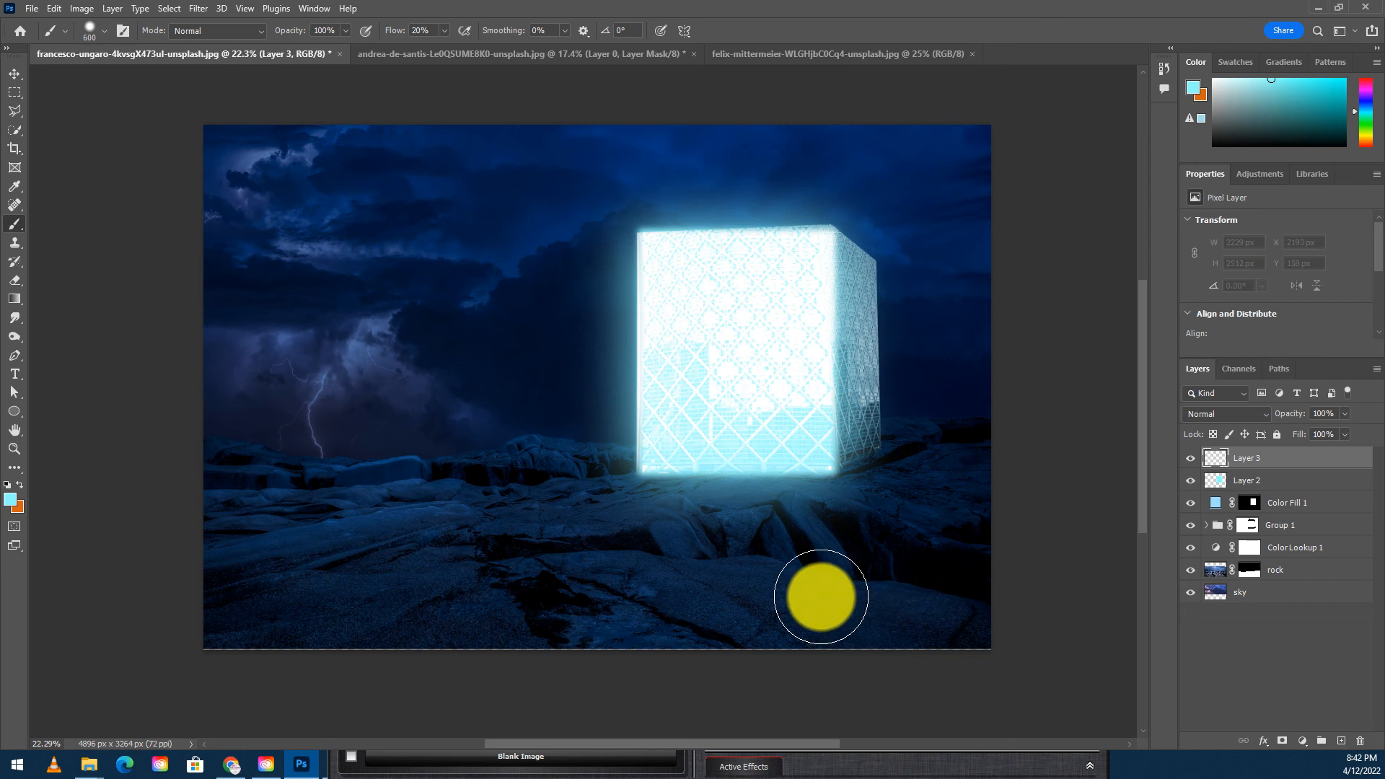
- Resize the brush and paint a smaller soft cyan mist falling from the tower's base down over the rocks
{"action": "mouse_move", "coordinate": [658, 508]}
{"action": "left_mouse_down"}
{"action": "mouse_move", "coordinate": [635, 504]}
{"action": "mouse_move", "coordinate": [755, 504]}
{"action": "mouse_move", "coordinate": [733, 504]}
{"action": "left_mouse_up"}
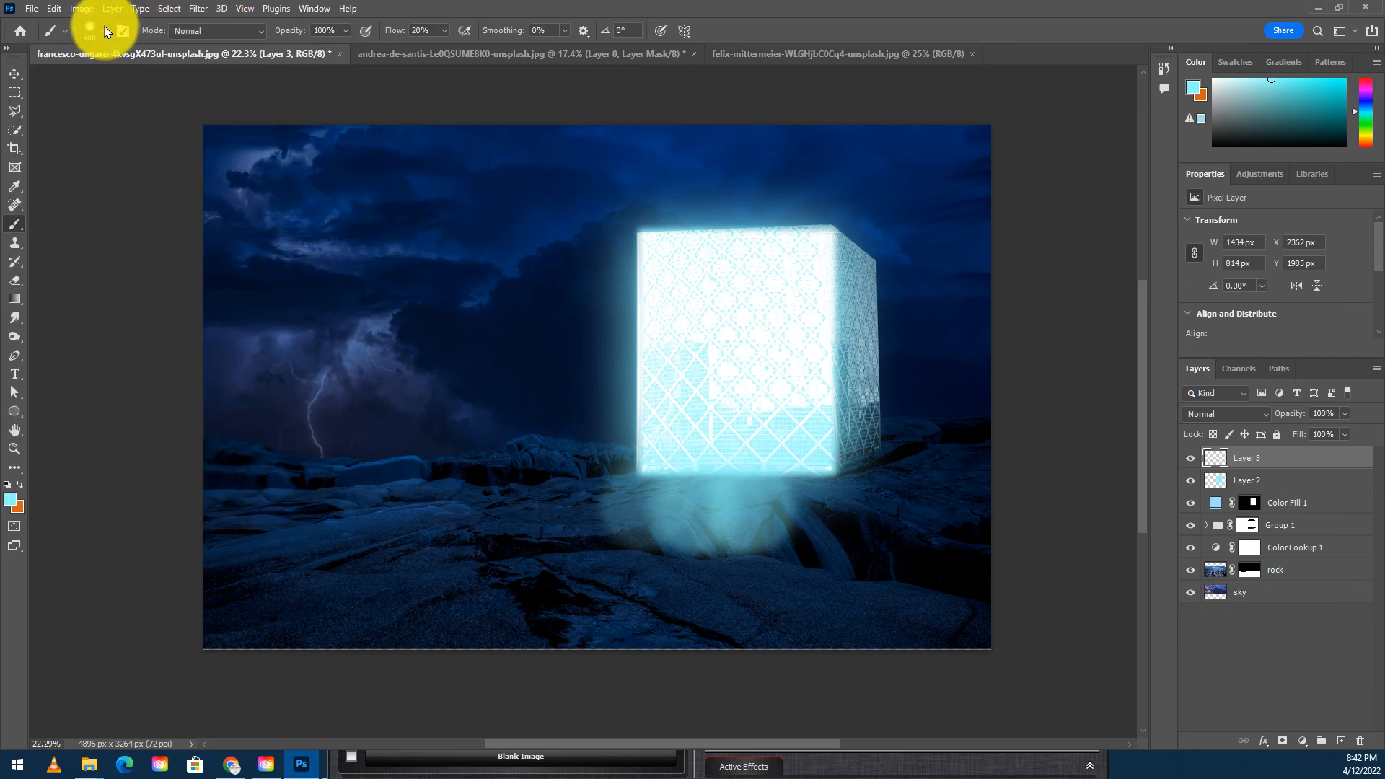
{"action": "left_click", "coordinate": [104, 31]}
{"action": "left_click_drag", "start_coordinate": [129, 112], "coordinate": [35, 127]}
{"action": "left_click", "coordinate": [514, 10]}
{"action": "mouse_move", "coordinate": [695, 521]}
{"action": "left_mouse_down"}
{"action": "mouse_move", "coordinate": [627, 528]}
{"action": "mouse_move", "coordinate": [609, 545]}
{"action": "mouse_move", "coordinate": [595, 527]}
{"action": "mouse_move", "coordinate": [612, 556]}
{"action": "mouse_move", "coordinate": [746, 528]}
{"action": "mouse_move", "coordinate": [720, 574]}
{"action": "mouse_move", "coordinate": [760, 525]}
{"action": "mouse_move", "coordinate": [631, 647]}
{"action": "mouse_move", "coordinate": [589, 632]}
{"action": "mouse_move", "coordinate": [606, 568]}
{"action": "mouse_move", "coordinate": [559, 614]}
{"action": "mouse_move", "coordinate": [487, 624]}
{"action": "mouse_move", "coordinate": [562, 630]}
{"action": "mouse_move", "coordinate": [540, 645]}
{"action": "mouse_move", "coordinate": [633, 539]}
{"action": "mouse_move", "coordinate": [579, 558]}
{"action": "mouse_move", "coordinate": [532, 633]}
{"action": "mouse_move", "coordinate": [673, 551]}
{"action": "mouse_move", "coordinate": [565, 647]}
{"action": "mouse_move", "coordinate": [692, 577]}
{"action": "mouse_move", "coordinate": [558, 606]}
{"action": "mouse_move", "coordinate": [536, 532]}
{"action": "mouse_move", "coordinate": [567, 501]}
{"action": "mouse_move", "coordinate": [506, 535]}
{"action": "mouse_move", "coordinate": [558, 510]}
{"action": "mouse_move", "coordinate": [422, 646]}
{"action": "mouse_move", "coordinate": [499, 563]}
{"action": "mouse_move", "coordinate": [392, 644]}
{"action": "mouse_move", "coordinate": [629, 570]}
{"action": "mouse_move", "coordinate": [595, 672]}
{"action": "mouse_move", "coordinate": [682, 590]}
{"action": "mouse_move", "coordinate": [642, 646]}
{"action": "mouse_move", "coordinate": [703, 563]}
{"action": "mouse_move", "coordinate": [688, 658]}
{"action": "mouse_move", "coordinate": [707, 565]}
{"action": "mouse_move", "coordinate": [709, 651]}
{"action": "mouse_move", "coordinate": [593, 595]}
{"action": "mouse_move", "coordinate": [622, 672]}
{"action": "mouse_move", "coordinate": [661, 635]}
{"action": "mouse_move", "coordinate": [624, 715]}
{"action": "left_mouse_up"}
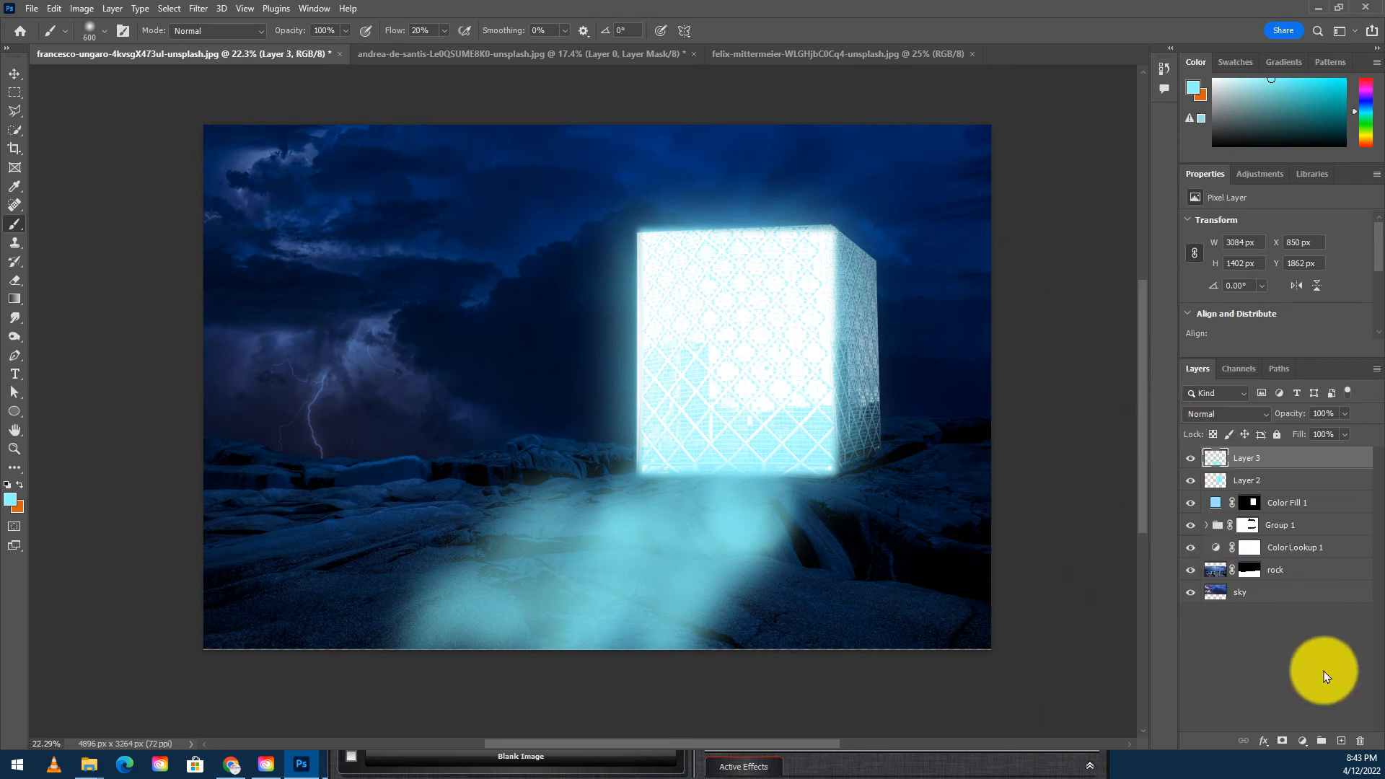
- In Layer 3's blending options, split the Underlying Layer Blend If black slider to about 0/135 to hide mist over dark rock
{"action": "double_click", "coordinate": [1355, 463]}
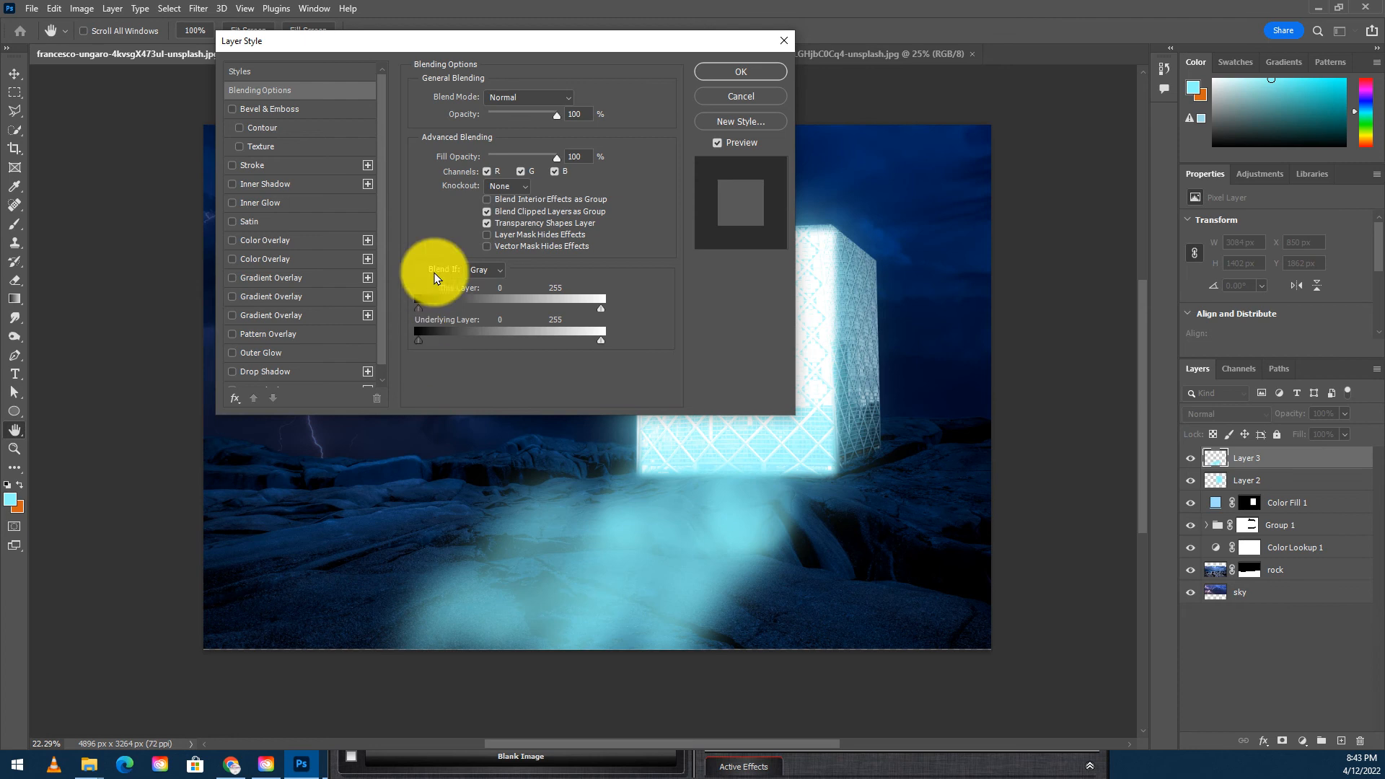
{"action": "left_click_drag", "start_coordinate": [488, 42], "coordinate": [296, 76]}
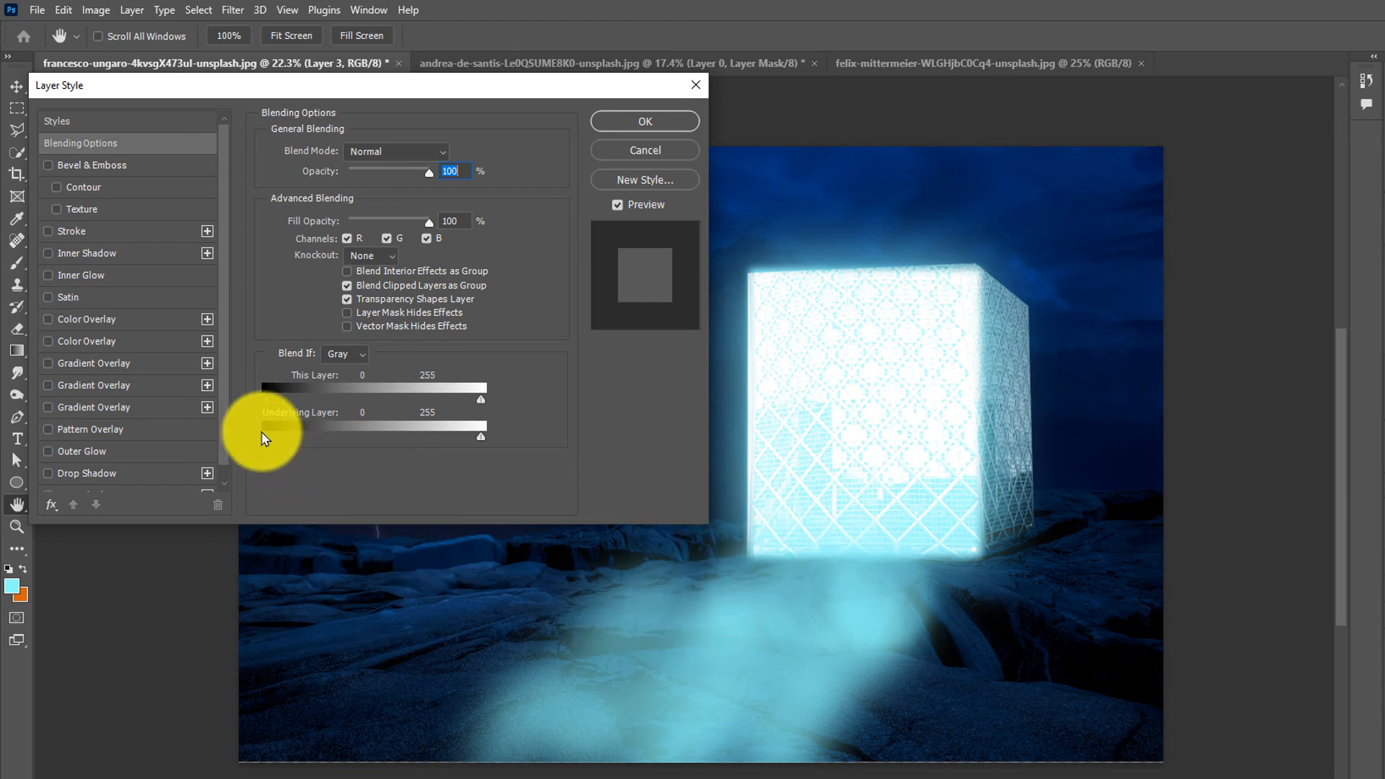
{"action": "left_click_drag", "start_coordinate": [269, 443], "coordinate": [323, 449]}
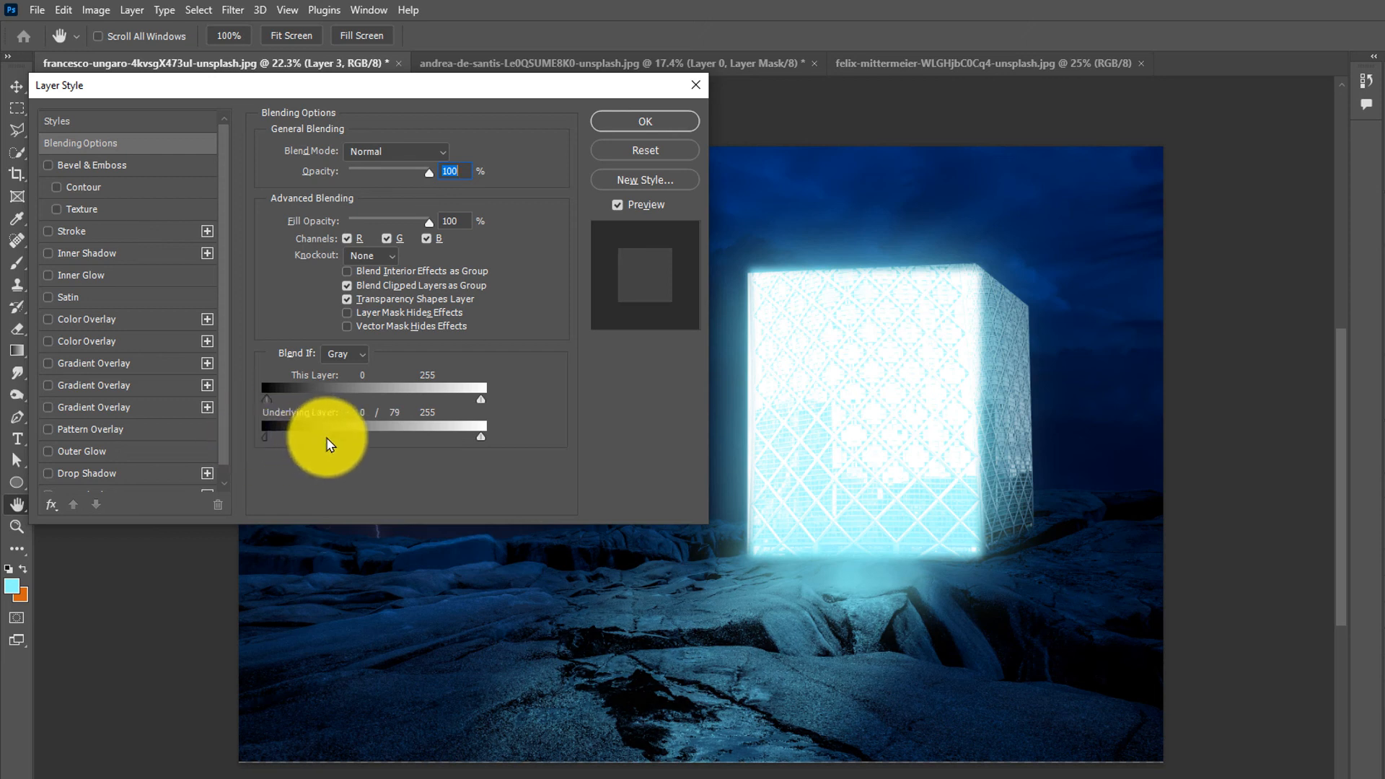
{"action": "left_click_drag", "start_coordinate": [331, 439], "coordinate": [381, 457]}
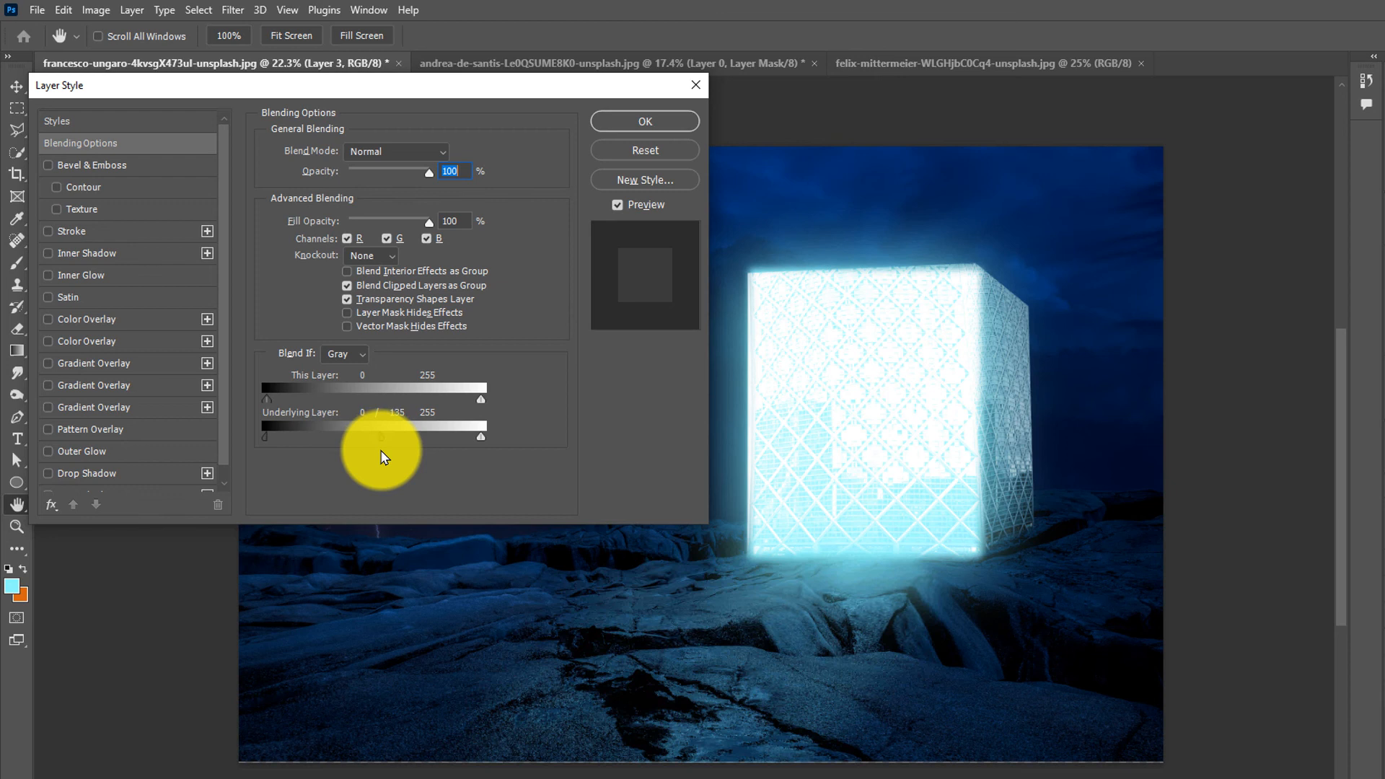
{"action": "left_click", "coordinate": [624, 128]}
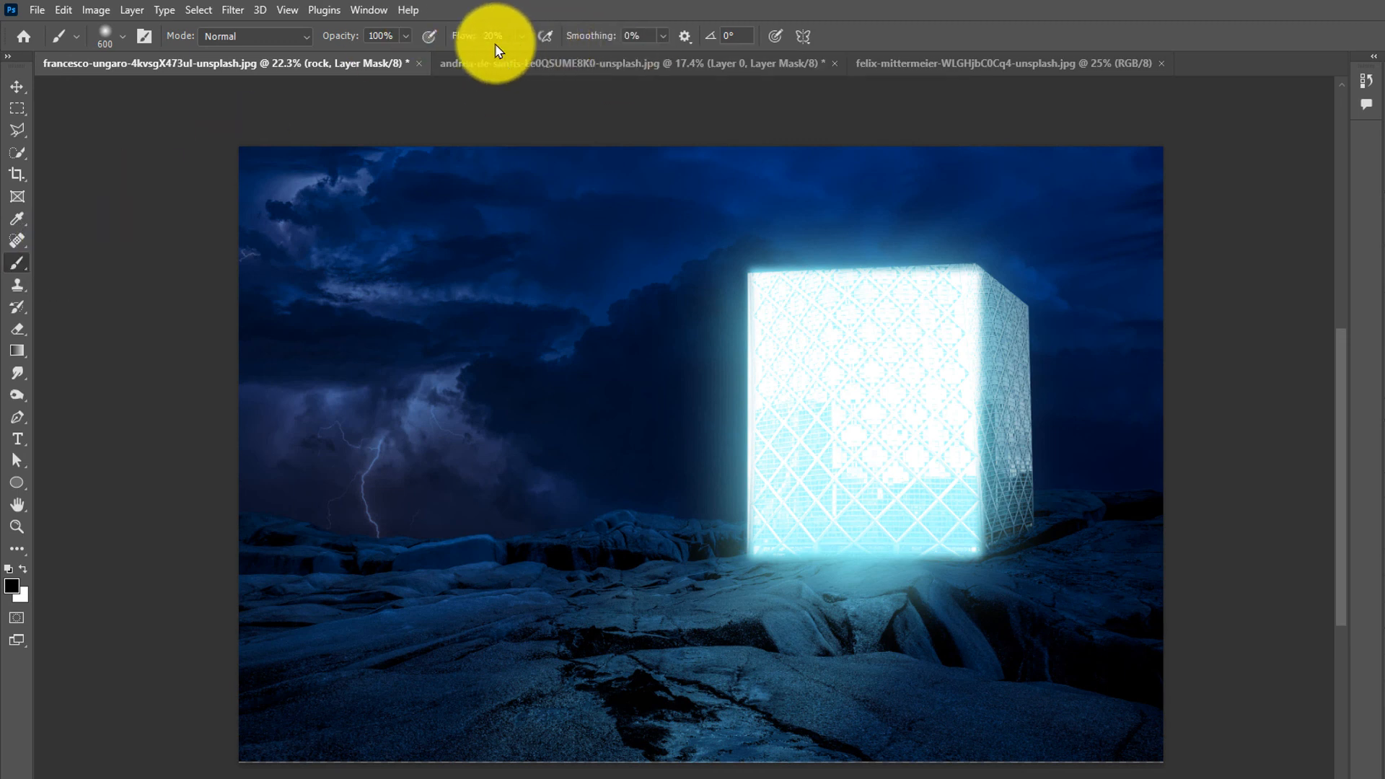
- Set the brush flow to 6% and try painting on the rock layer mask, undoing the strokes
{"action": "left_click_drag", "start_coordinate": [464, 40], "coordinate": [453, 40]}
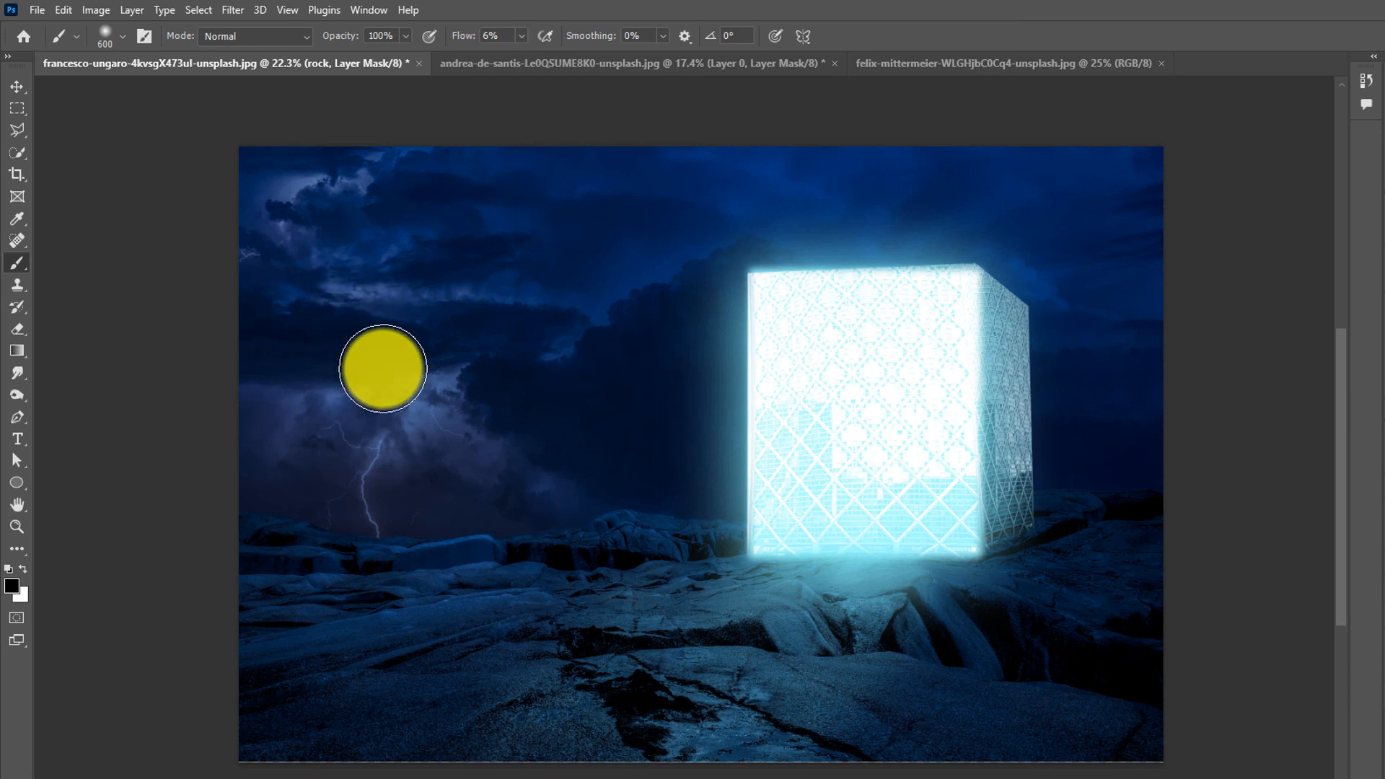
{"action": "mouse_move", "coordinate": [380, 468]}
{"action": "left_mouse_down"}
{"action": "mouse_move", "coordinate": [406, 453]}
{"action": "mouse_move", "coordinate": [342, 512]}
{"action": "mouse_move", "coordinate": [364, 445]}
{"action": "left_mouse_up"}
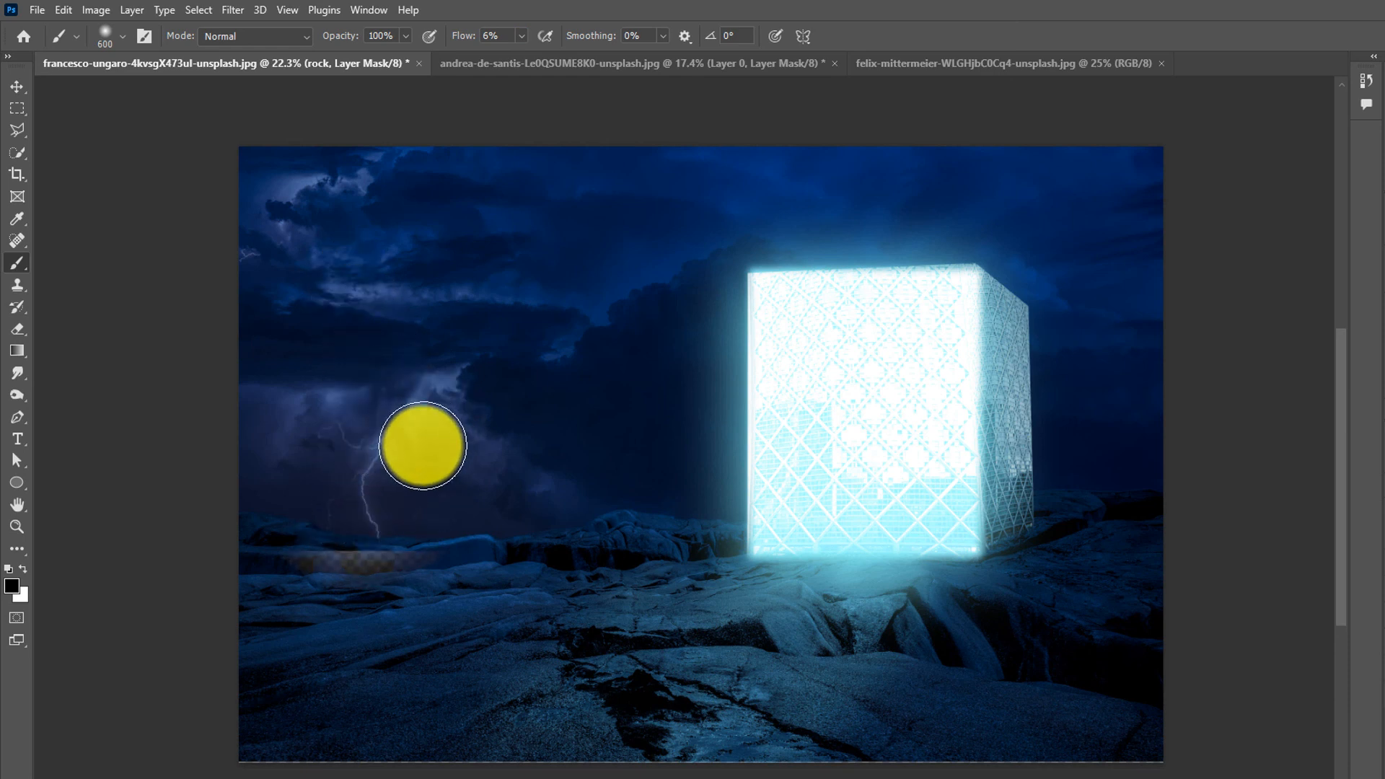
{"action": "key", "text": "ctrl+z"}
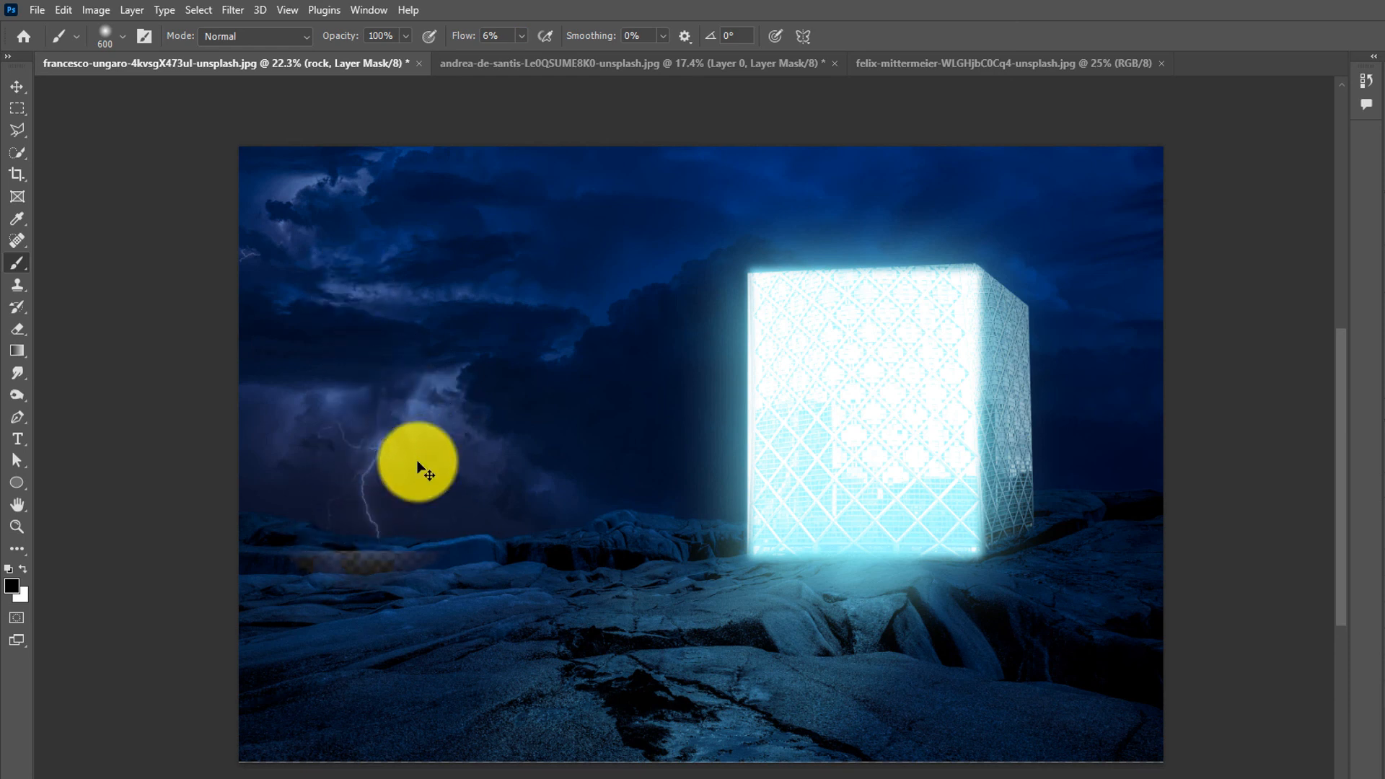
{"action": "key", "text": "ctrl+z"}
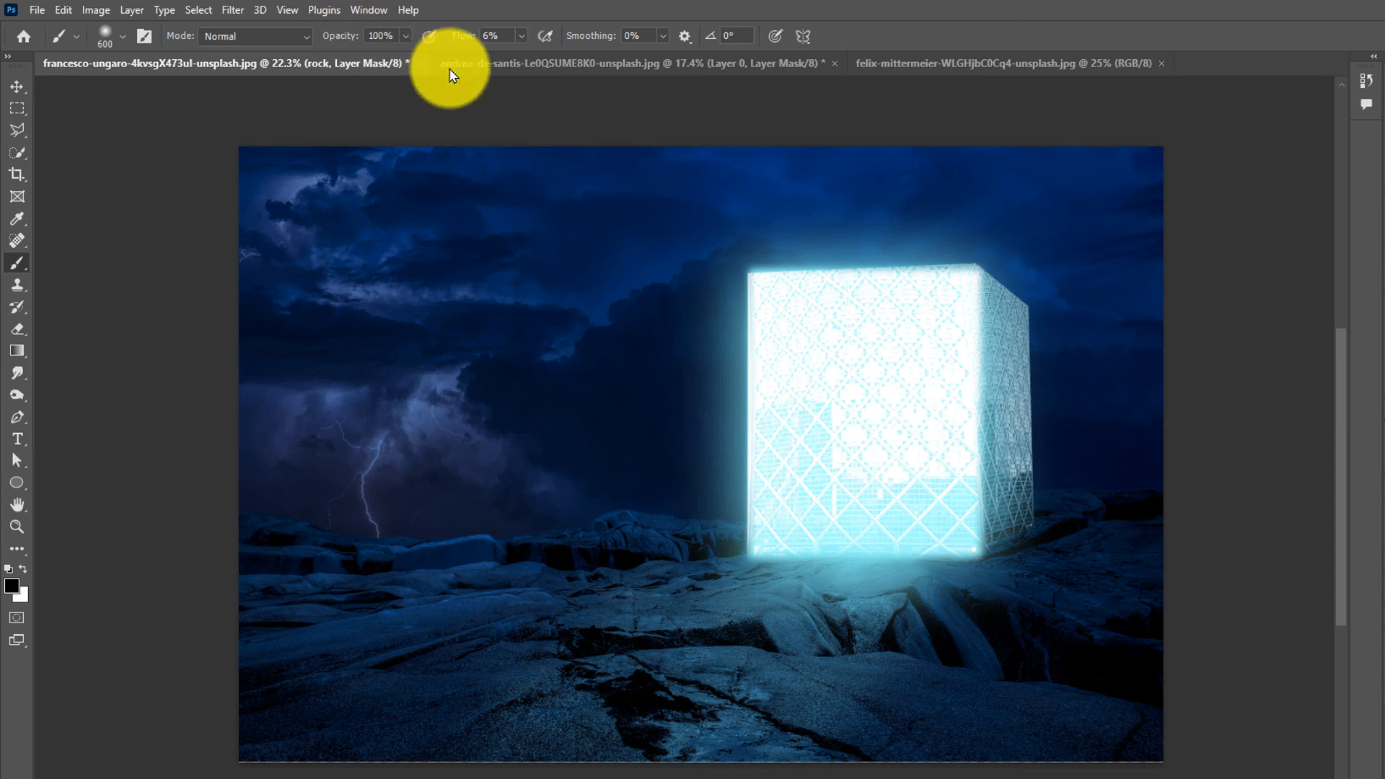
- Lower brush opacity to 2% and paint white on the Color Lookup mask over the lightning, clouds and around the tower
{"action": "left_click_drag", "start_coordinate": [340, 36], "coordinate": [262, 40]}
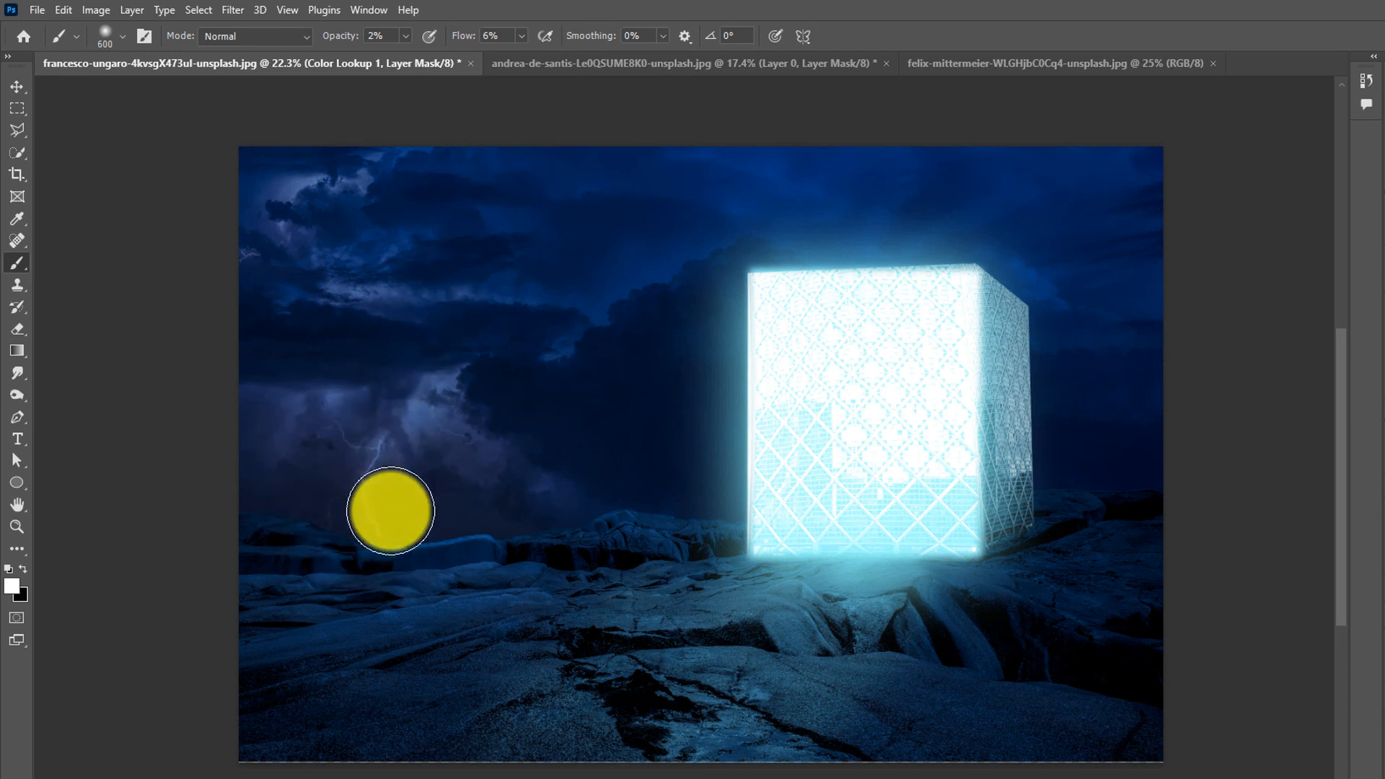
{"action": "mouse_move", "coordinate": [427, 418]}
{"action": "left_mouse_down"}
{"action": "mouse_move", "coordinate": [360, 443]}
{"action": "mouse_move", "coordinate": [339, 530]}
{"action": "mouse_move", "coordinate": [328, 472]}
{"action": "mouse_move", "coordinate": [315, 498]}
{"action": "mouse_move", "coordinate": [325, 468]}
{"action": "mouse_move", "coordinate": [278, 512]}
{"action": "mouse_move", "coordinate": [289, 520]}
{"action": "mouse_move", "coordinate": [269, 525]}
{"action": "mouse_move", "coordinate": [349, 453]}
{"action": "mouse_move", "coordinate": [327, 451]}
{"action": "mouse_move", "coordinate": [354, 450]}
{"action": "mouse_move", "coordinate": [254, 497]}
{"action": "mouse_move", "coordinate": [375, 493]}
{"action": "mouse_move", "coordinate": [358, 504]}
{"action": "mouse_move", "coordinate": [388, 479]}
{"action": "mouse_move", "coordinate": [300, 398]}
{"action": "mouse_move", "coordinate": [381, 406]}
{"action": "mouse_move", "coordinate": [381, 422]}
{"action": "mouse_move", "coordinate": [423, 427]}
{"action": "mouse_move", "coordinate": [444, 397]}
{"action": "mouse_move", "coordinate": [343, 457]}
{"action": "mouse_move", "coordinate": [381, 469]}
{"action": "mouse_move", "coordinate": [397, 439]}
{"action": "mouse_move", "coordinate": [368, 443]}
{"action": "mouse_move", "coordinate": [269, 522]}
{"action": "mouse_move", "coordinate": [320, 524]}
{"action": "mouse_move", "coordinate": [366, 429]}
{"action": "mouse_move", "coordinate": [286, 578]}
{"action": "left_mouse_up"}
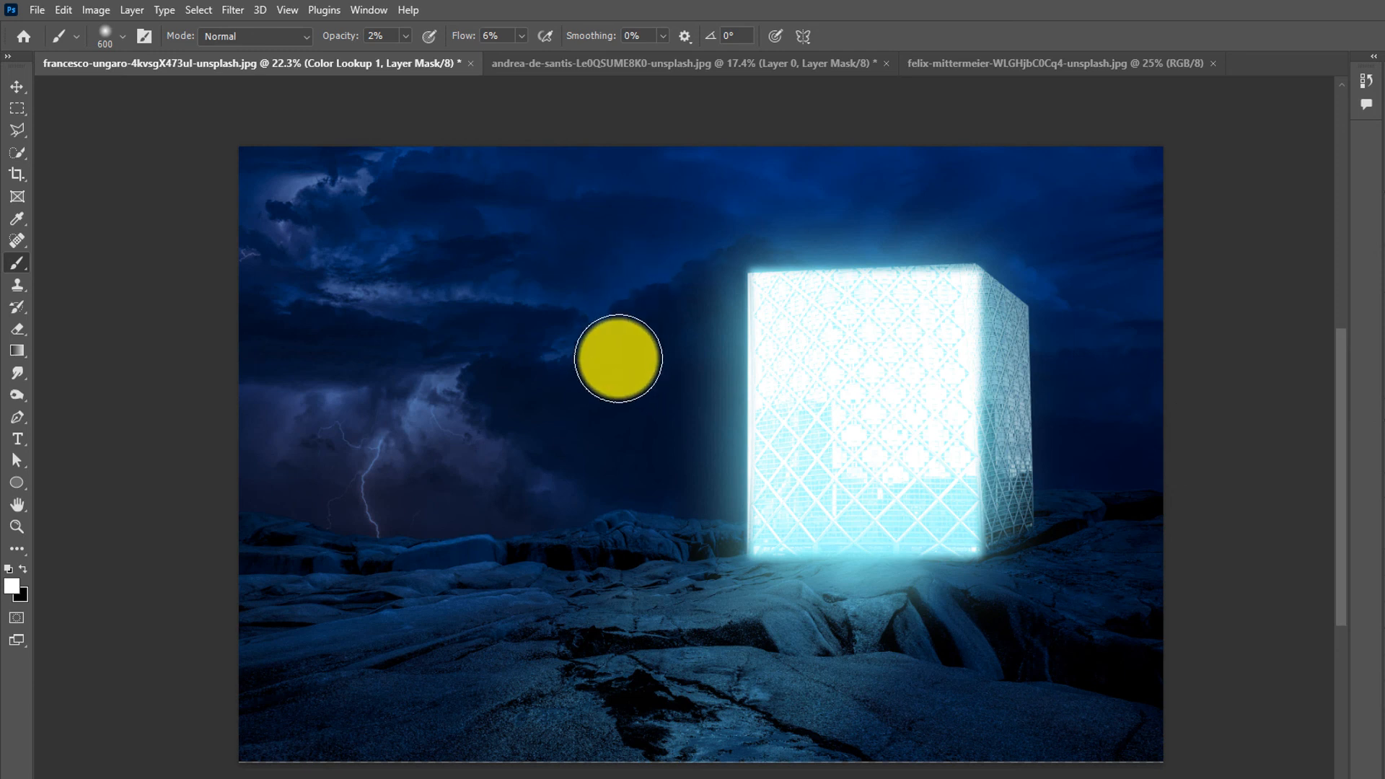
{"action": "left_click_drag", "start_coordinate": [615, 569], "coordinate": [708, 532]}
{"action": "left_click_drag", "start_coordinate": [892, 494], "coordinate": [763, 541]}
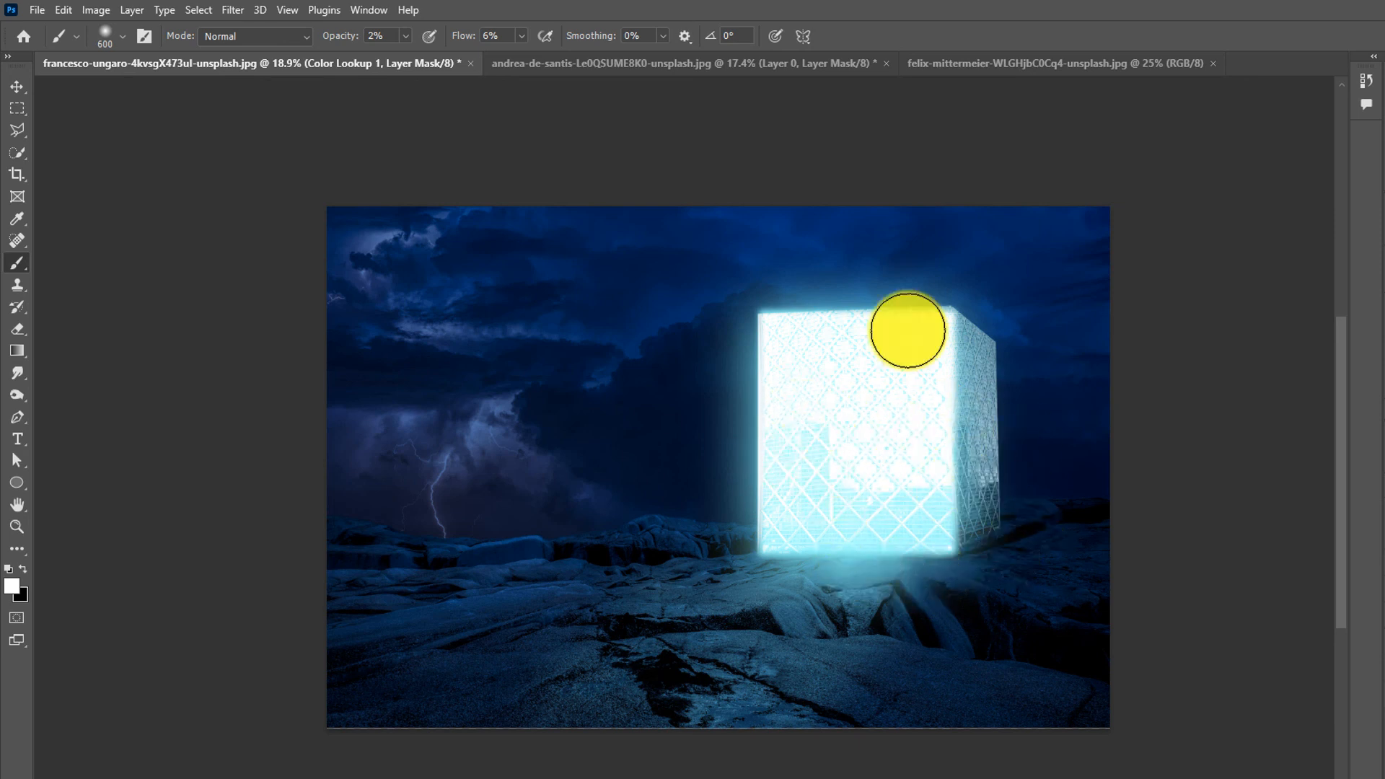
{"action": "left_click_drag", "start_coordinate": [807, 467], "coordinate": [826, 467]}
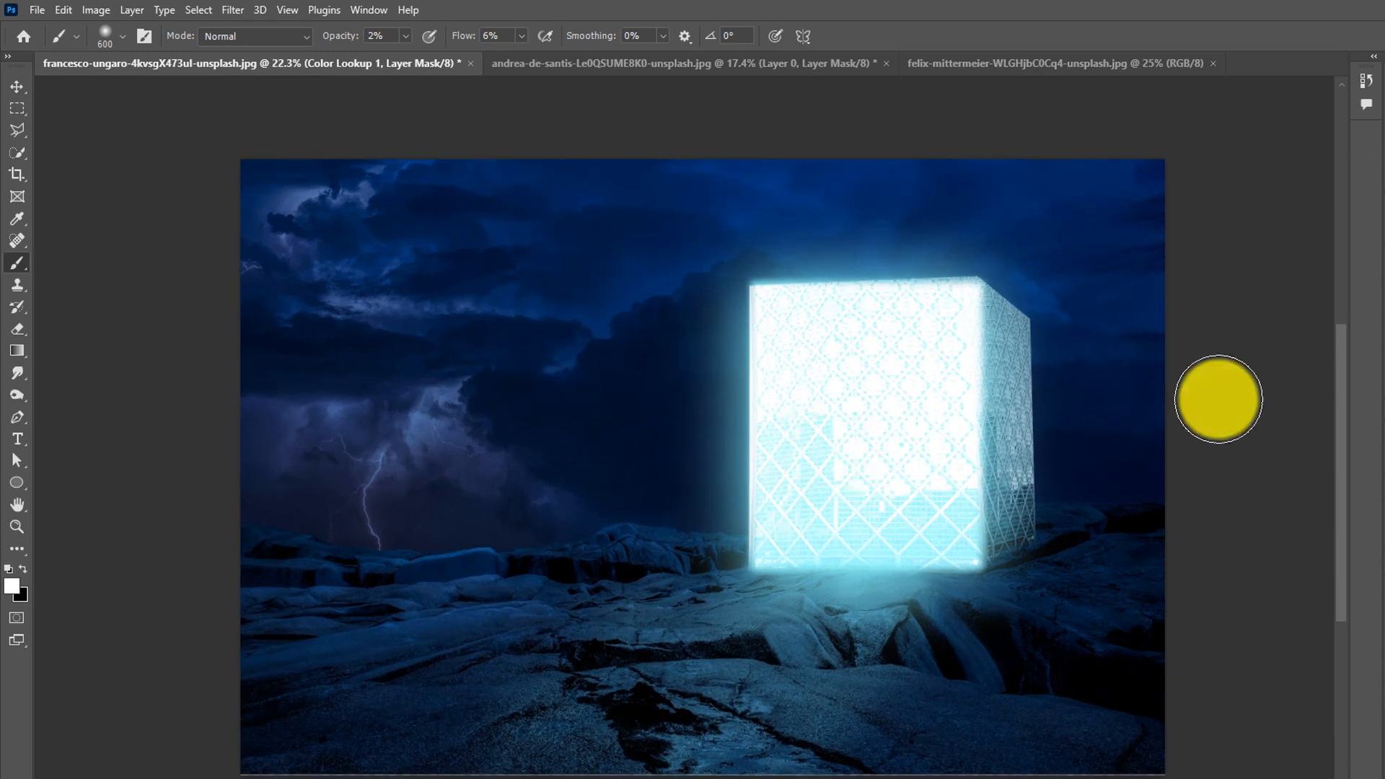
{"action": "left_click", "coordinate": [830, 399]}
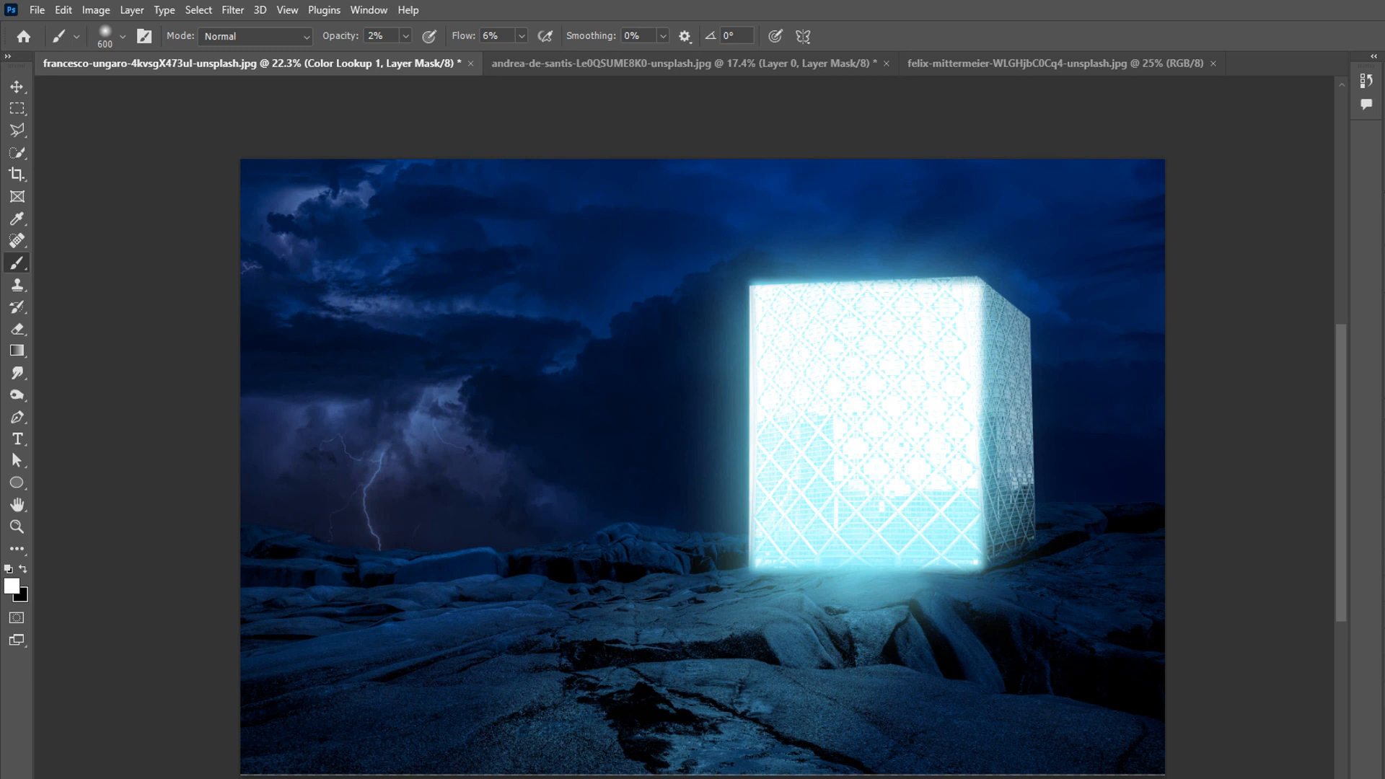
- Create a new empty layer, then step the layer selection down through the stack to the sky layer
{"action": "key", "text": "ctrl+alt+shift+n"}
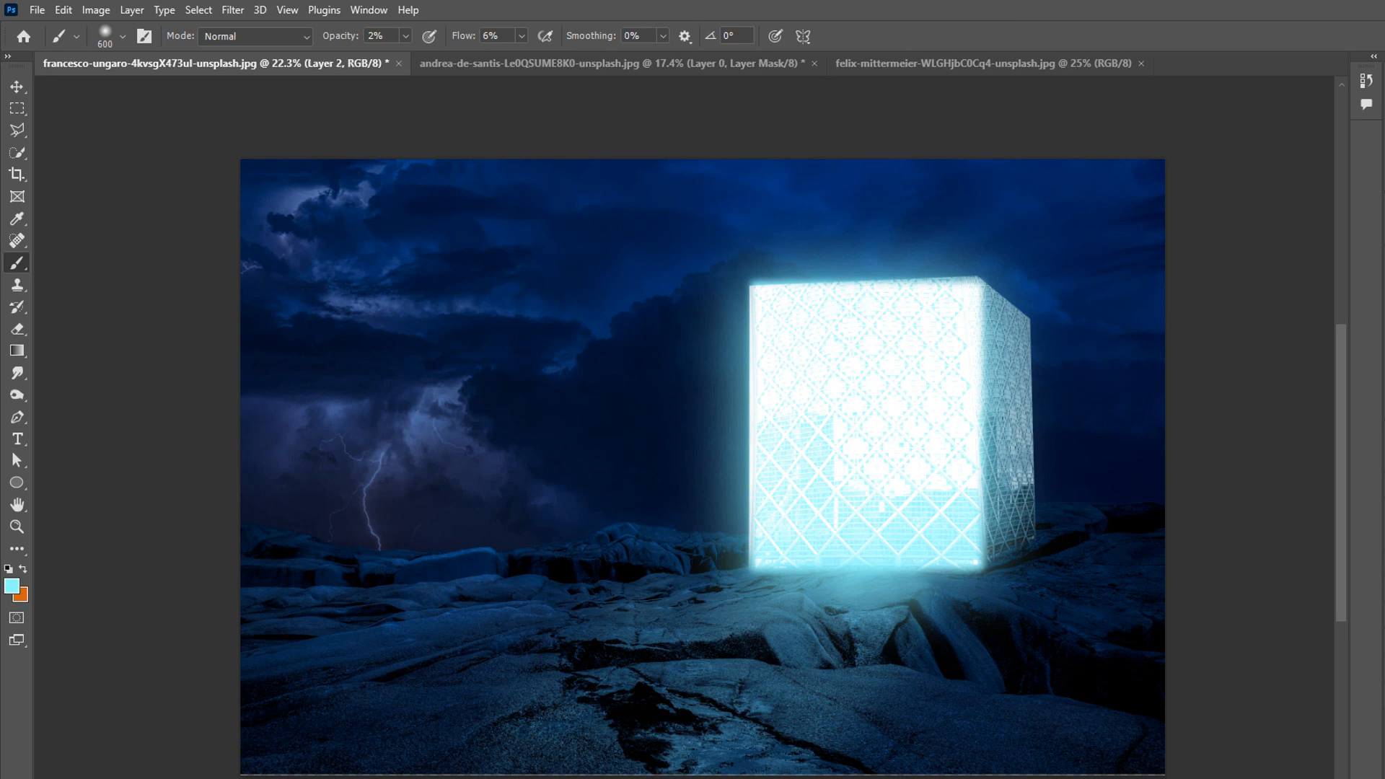
{"action": "key", "text": "alt+bracketleft"}
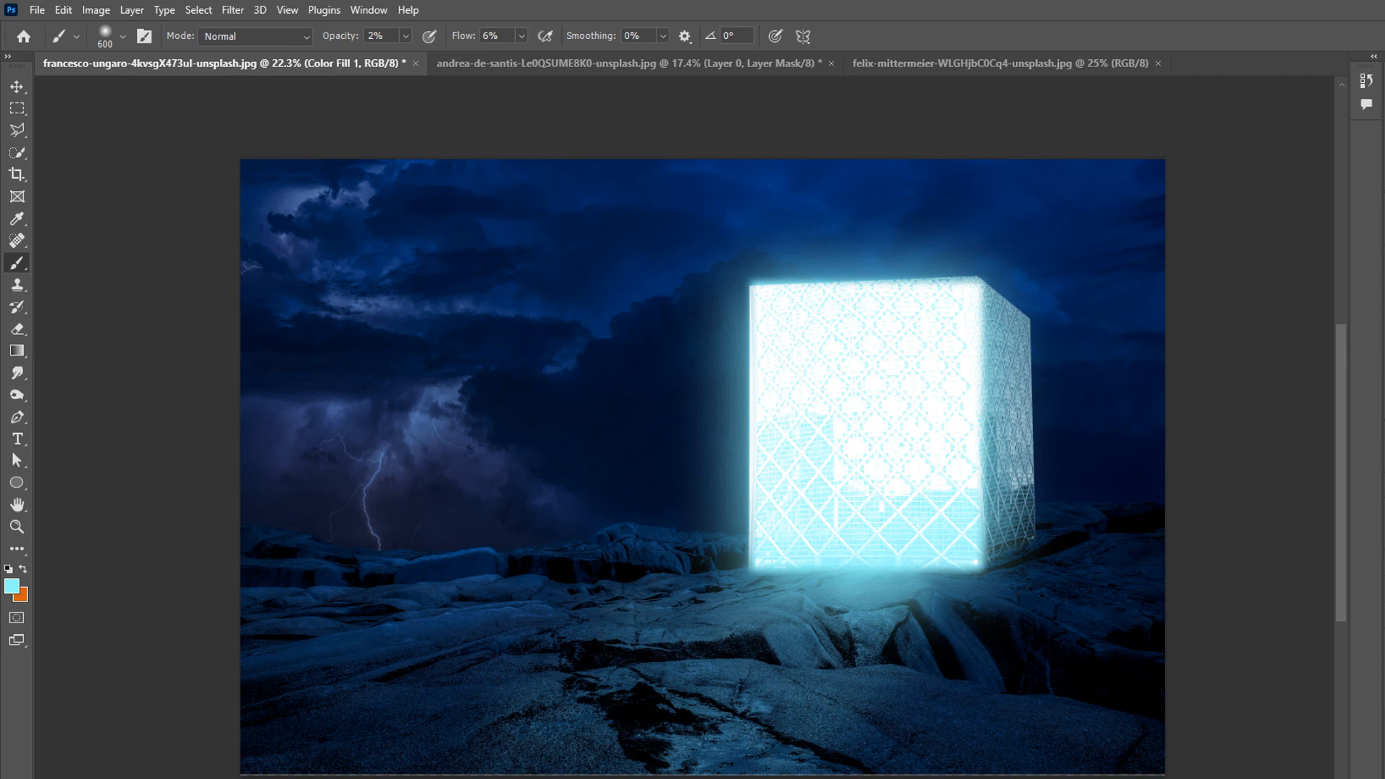
{"action": "key", "text": "alt+bracketleft"}
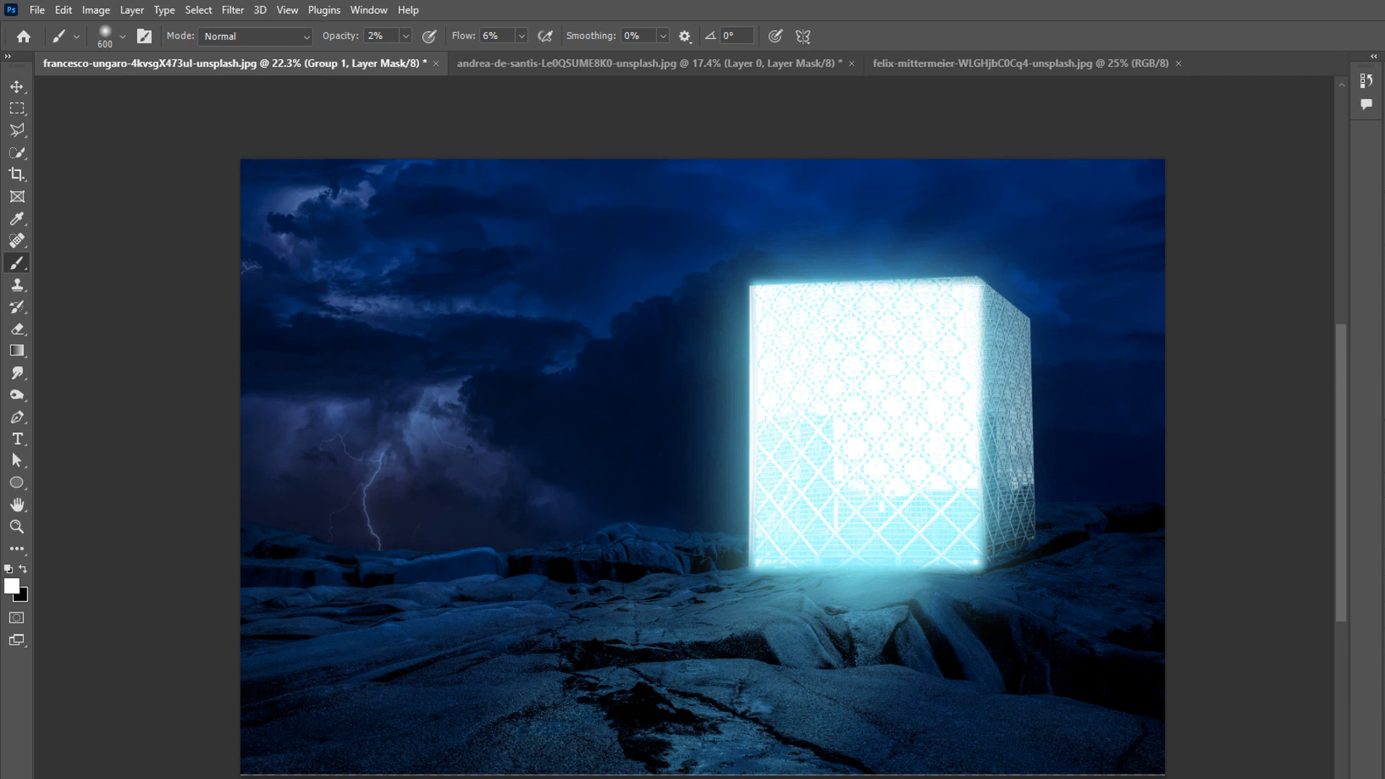
{"action": "key", "text": "alt+bracketleft"}
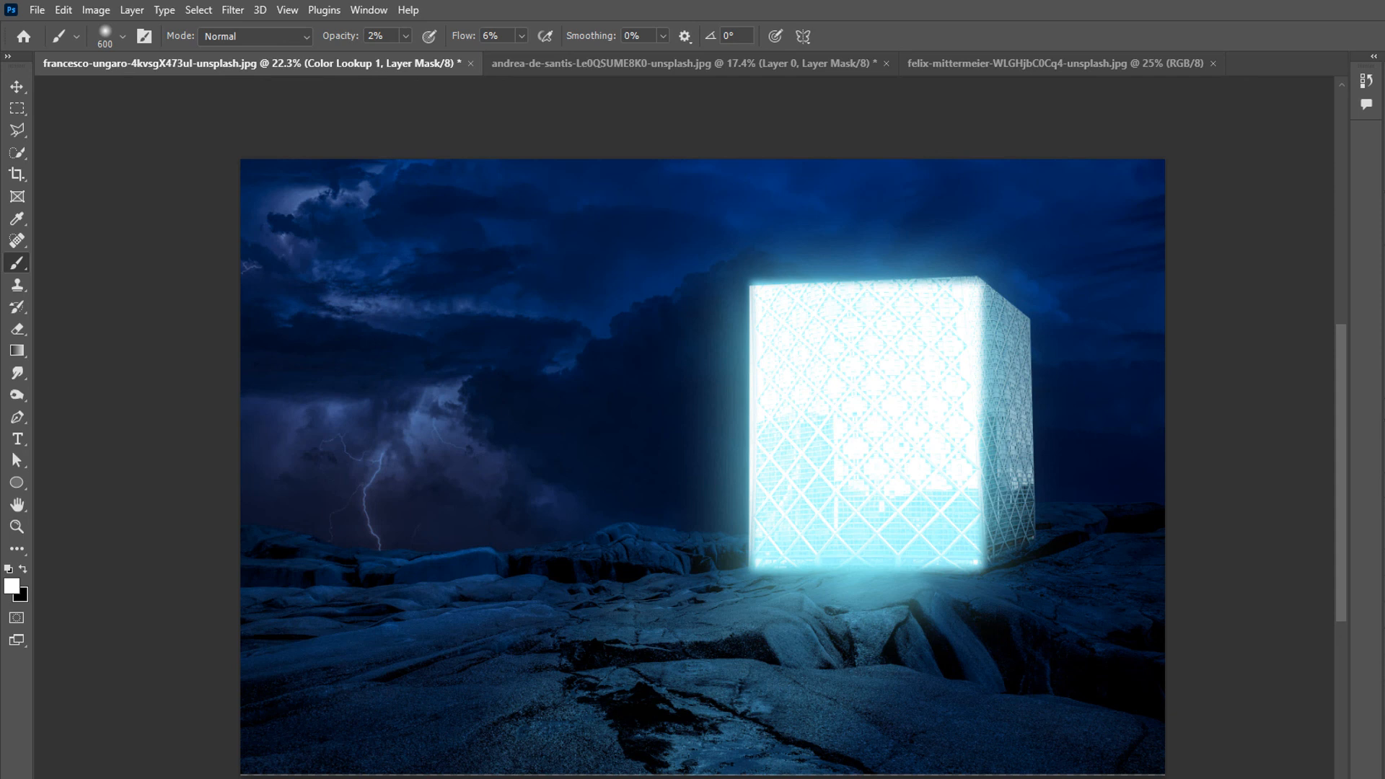
{"action": "key", "text": "alt+bracketleft"}
{"action": "key", "text": "alt+bracketleft"}
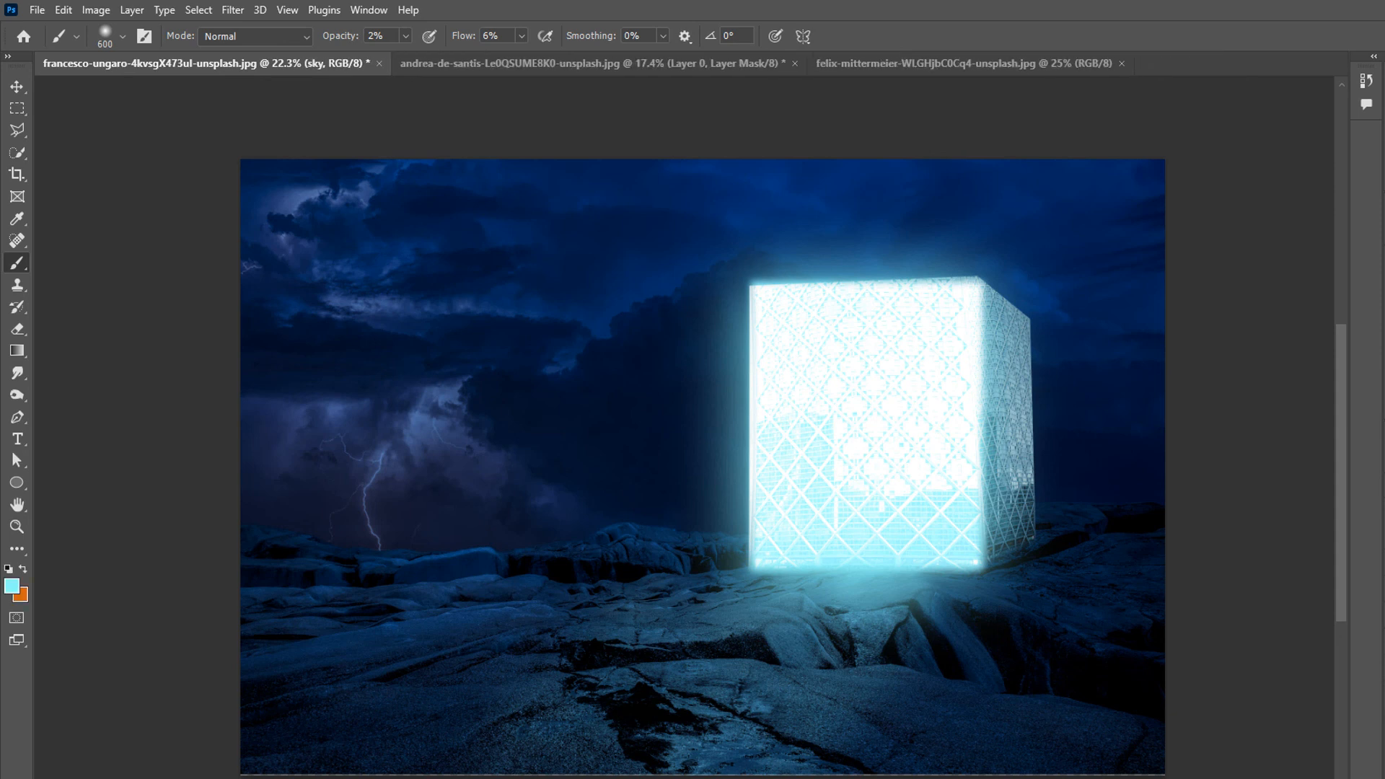